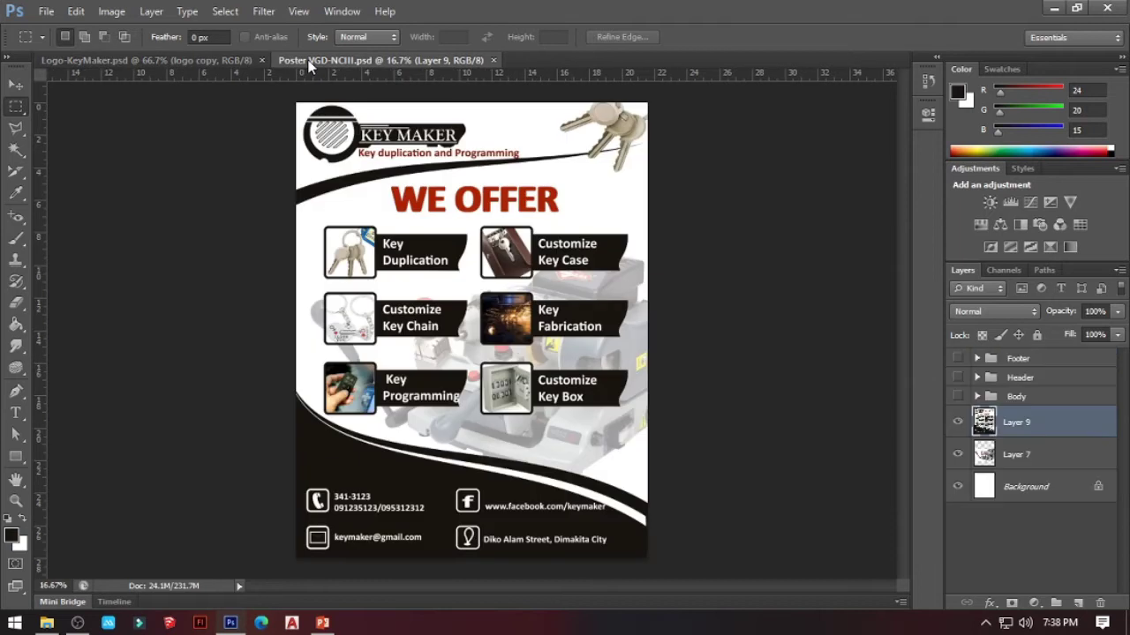
left_click(195, 63)
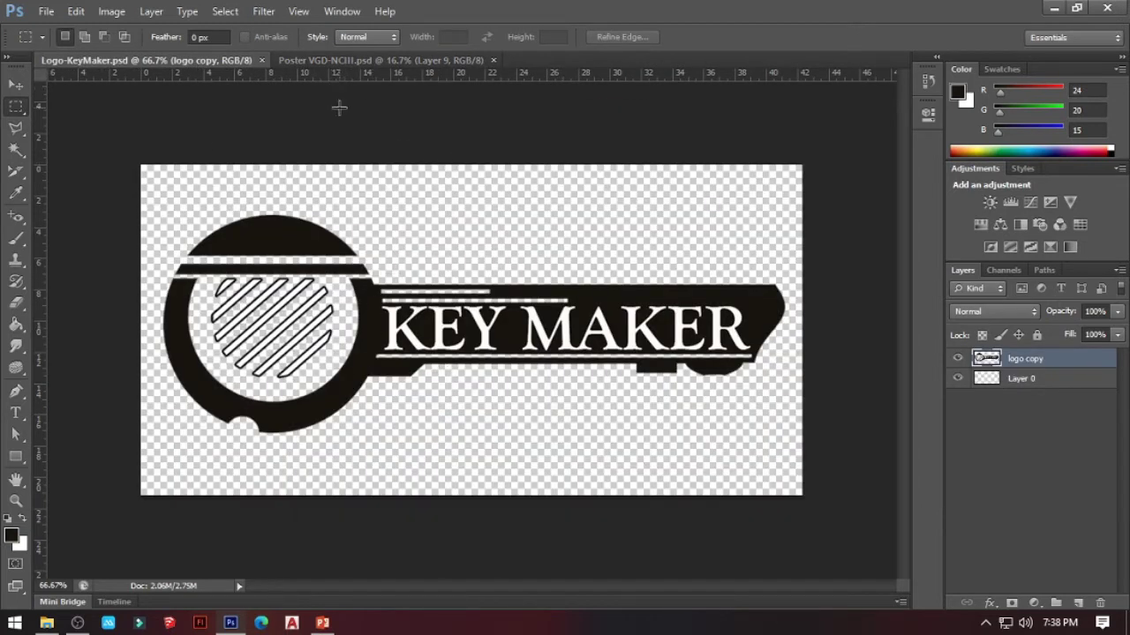
left_click(359, 61)
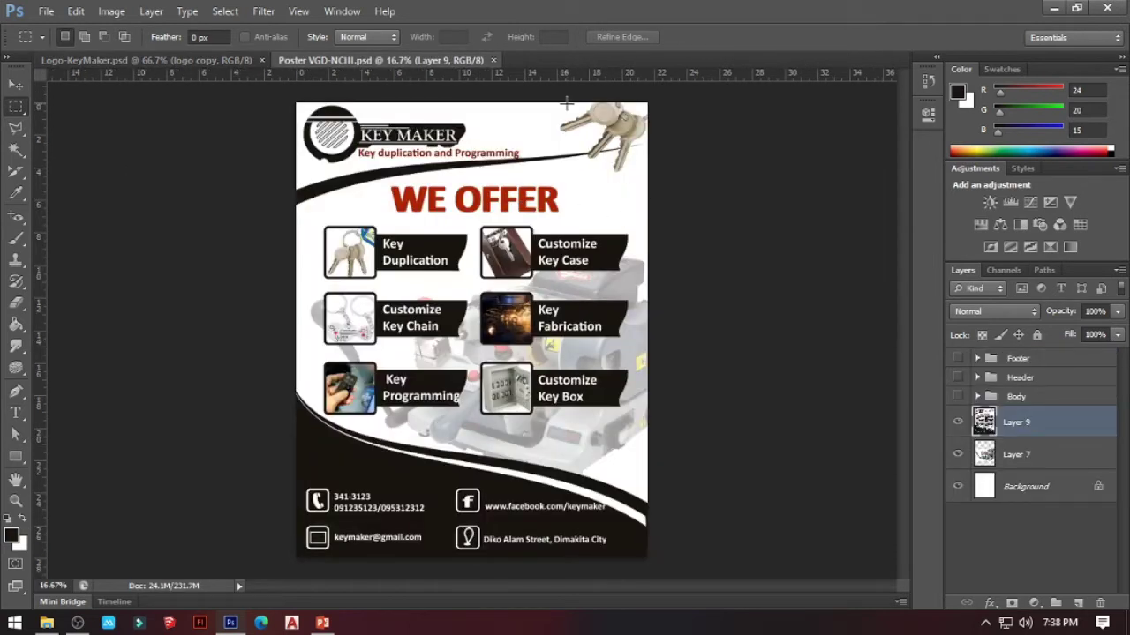
Start a new document based on the Mobile & Devices preset and review its available sizes.
left_click(45, 11)
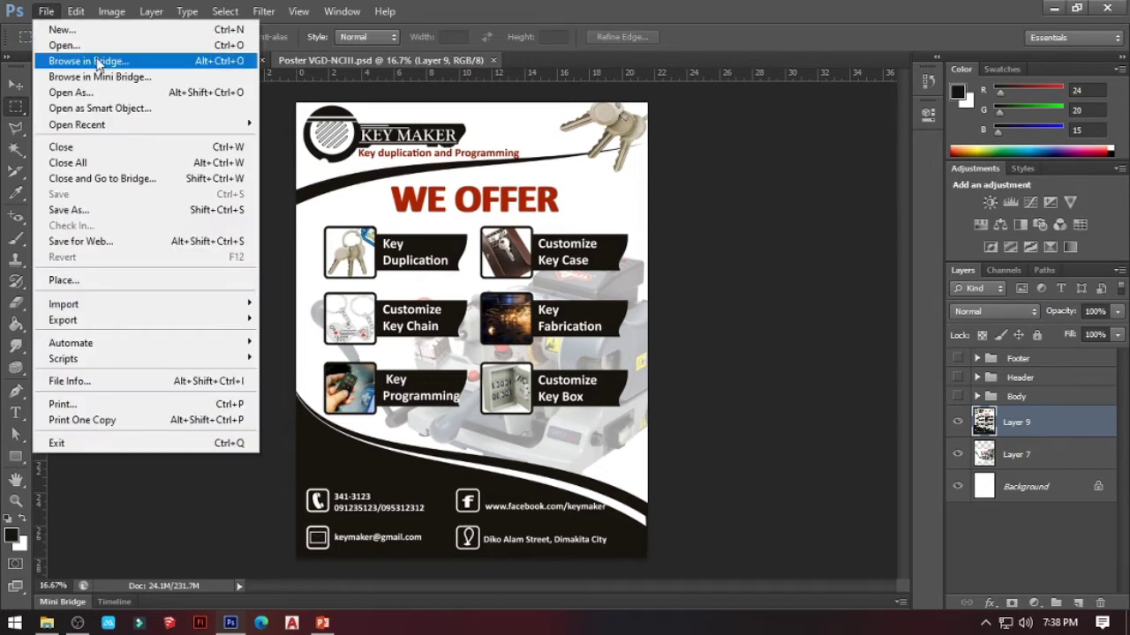
left_click(93, 32)
left_click(626, 175)
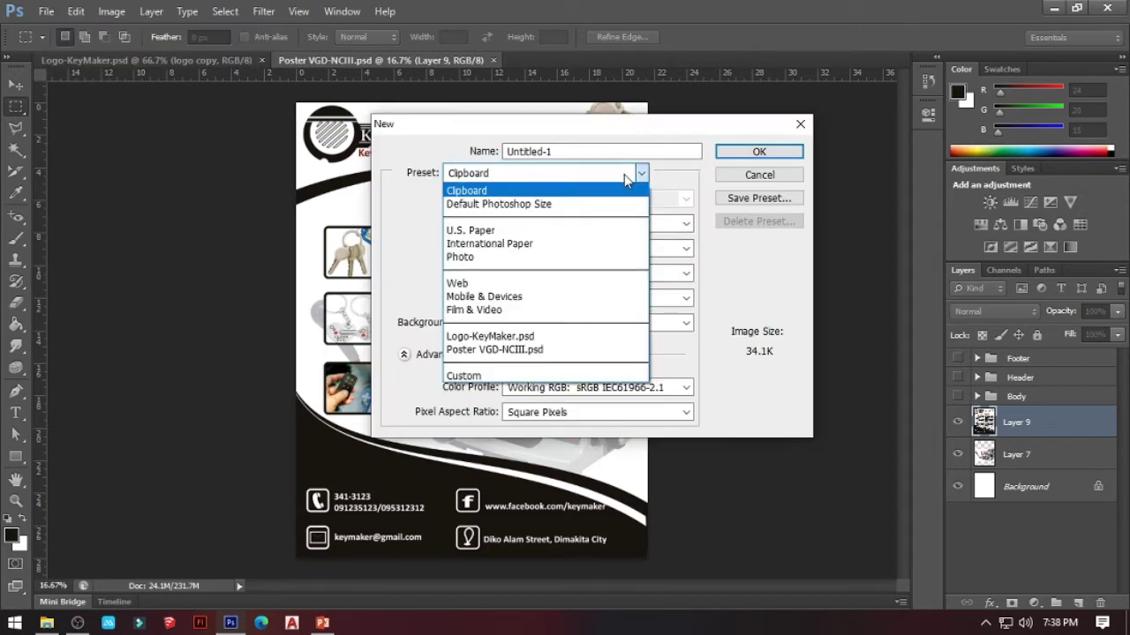
left_click(517, 297)
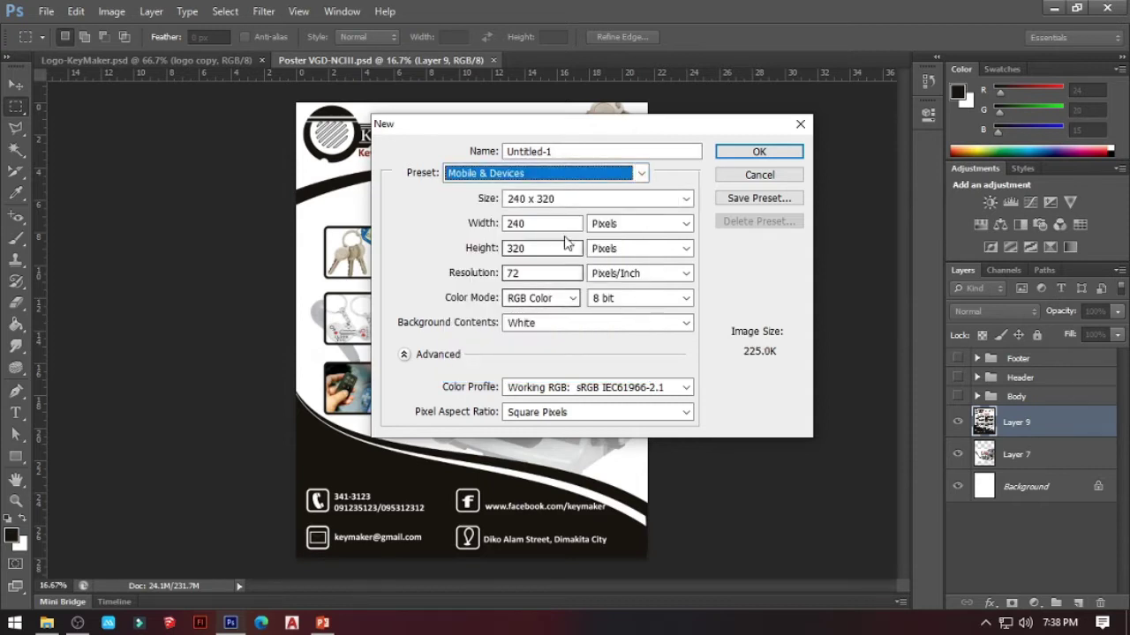
left_click(607, 200)
left_click(607, 202)
left_click(607, 202)
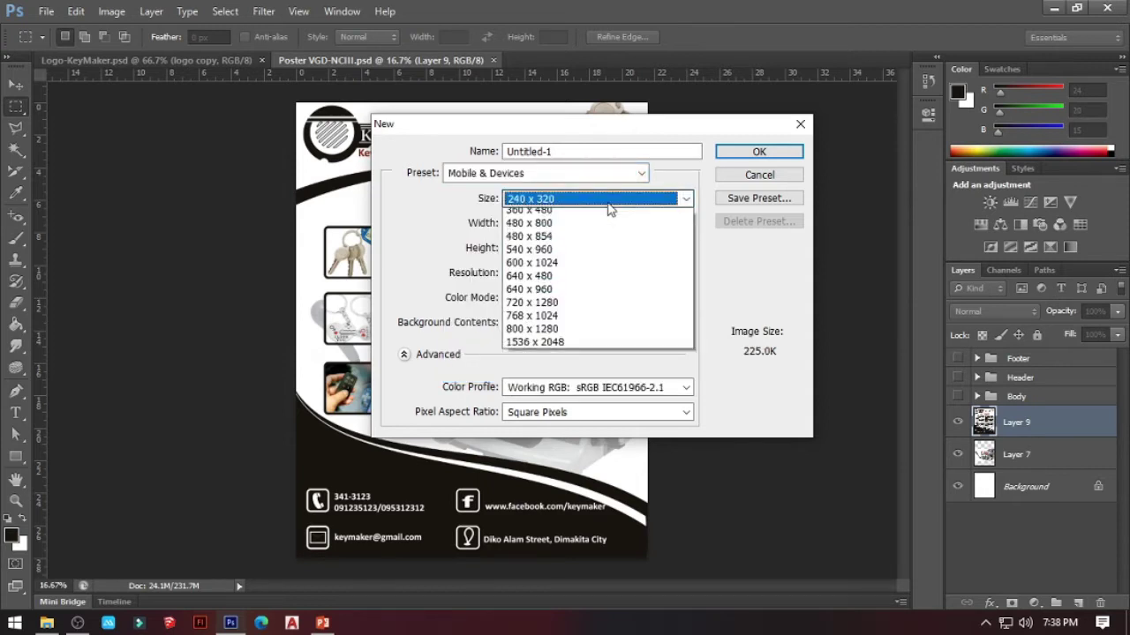
left_click(607, 202)
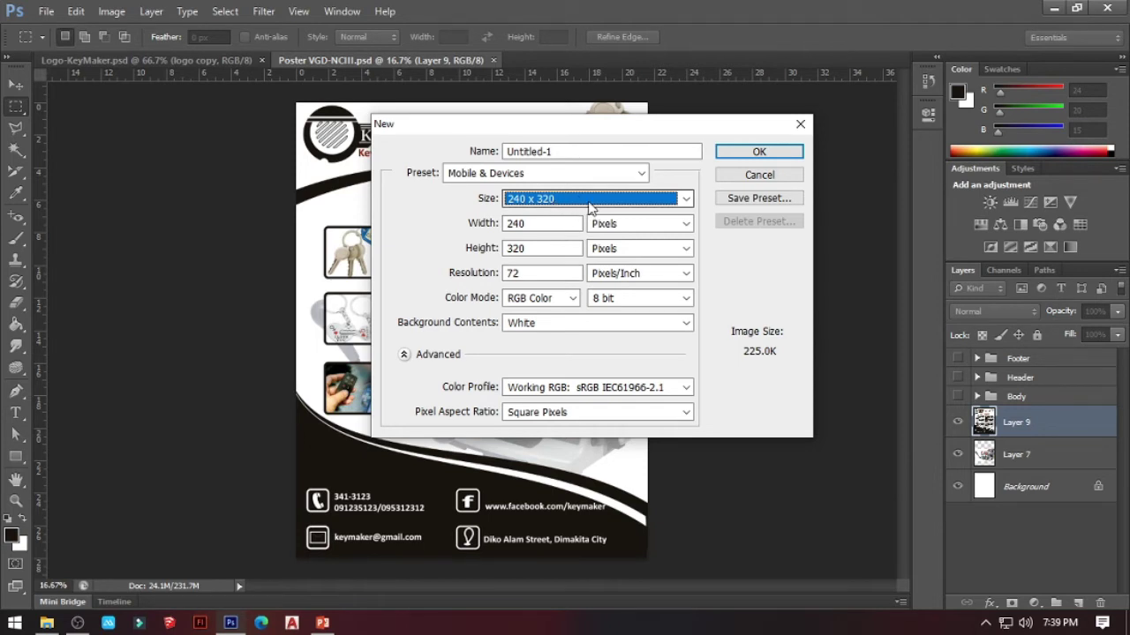
Switch to Chrome and inspect the blank page in device view to check the iPhone 6/7/8 screen dimensions.
key("super")
type("chrome")
key("Return")
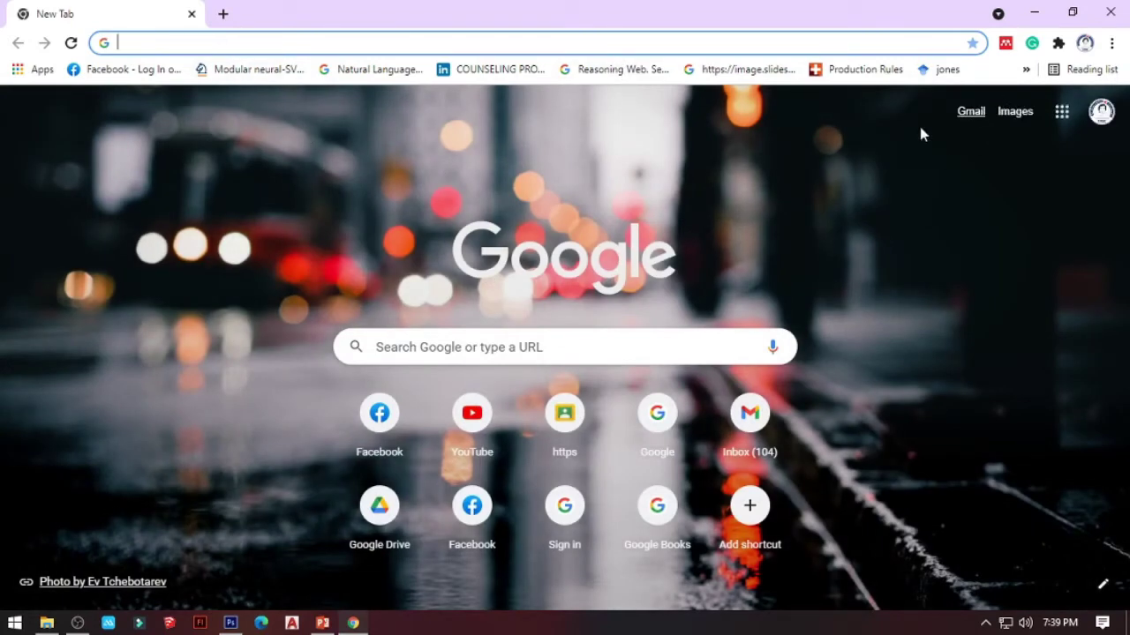
right_click(122, 176)
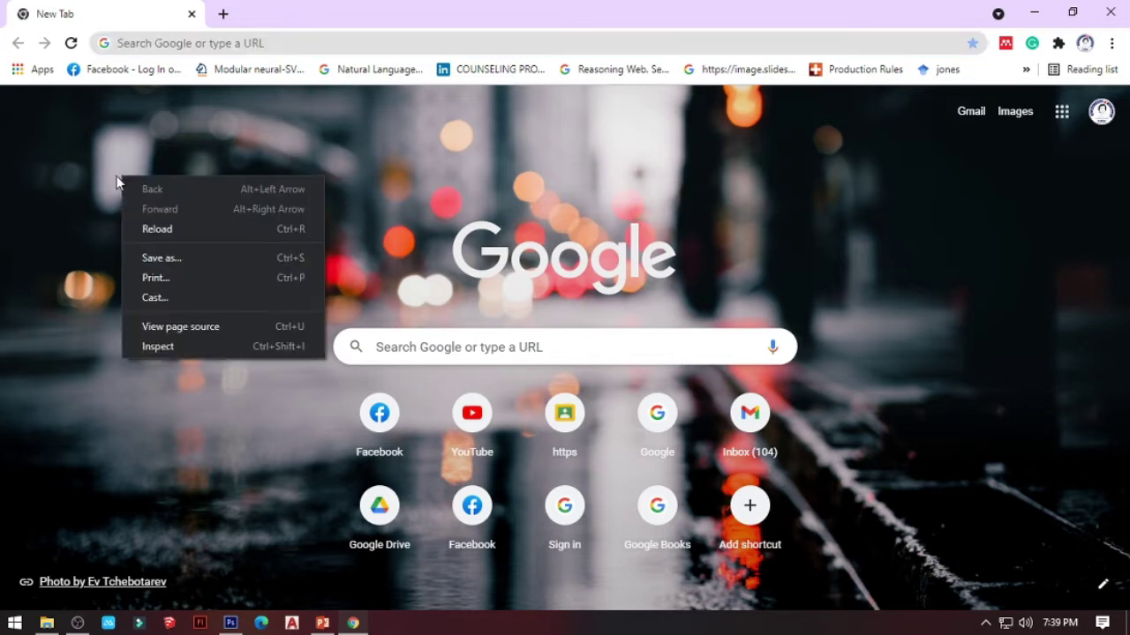
left_click(177, 346)
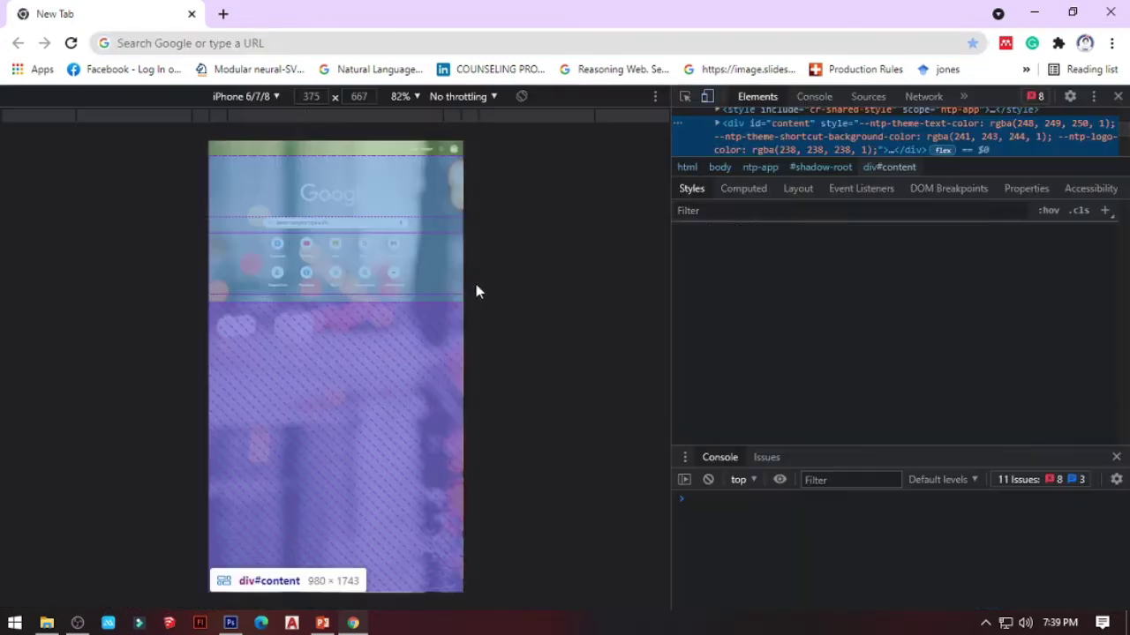
left_click(275, 97)
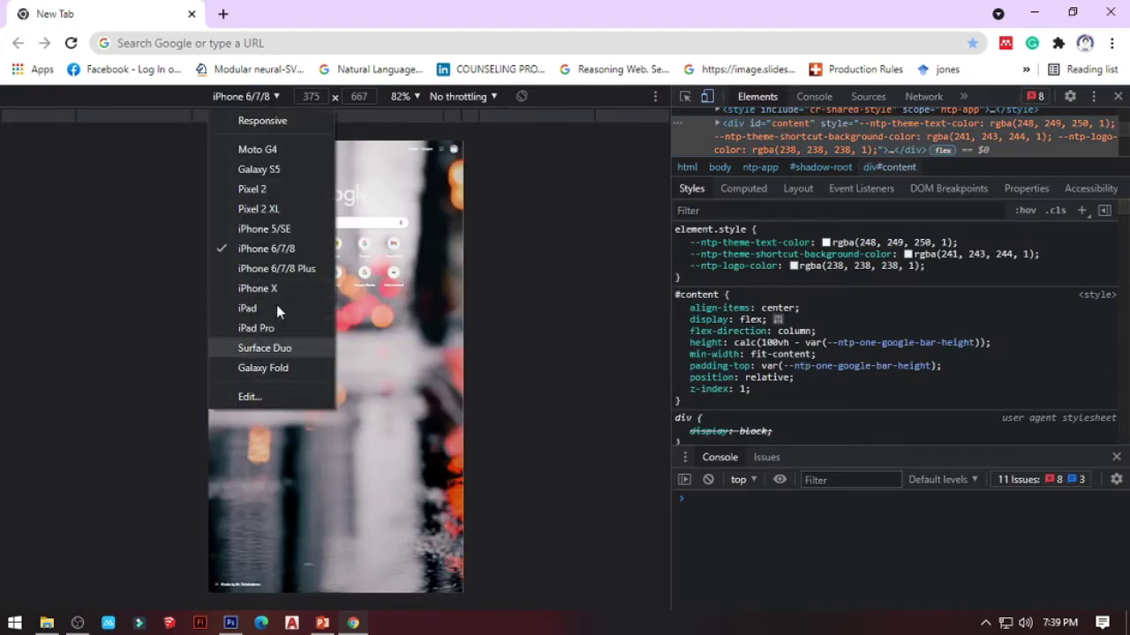
left_click(280, 250)
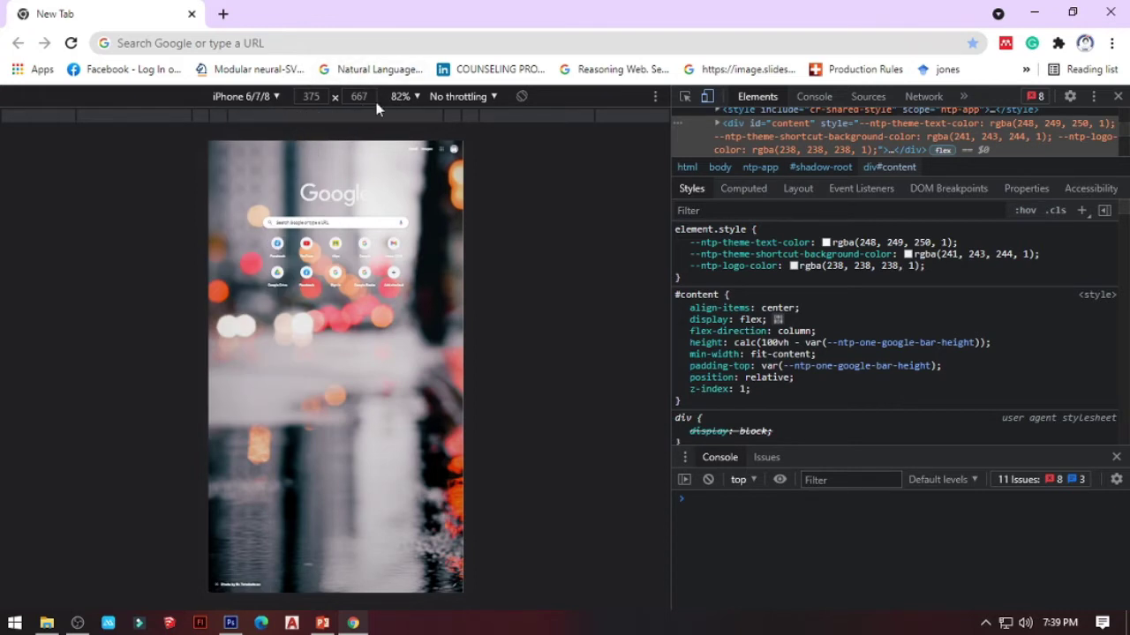
left_click(276, 99)
left_click(283, 249)
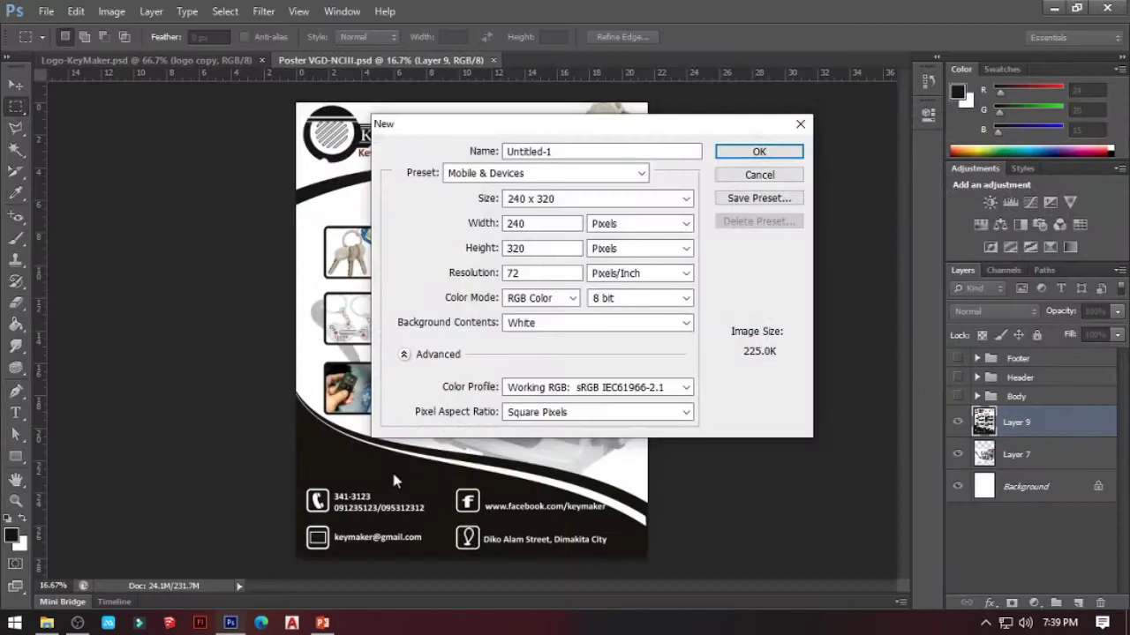
Back in Photoshop, create the new document as User Interface, 375 by 667 pixels at 100 pixels/inch.
type("375")
key("Tab")
type("667")
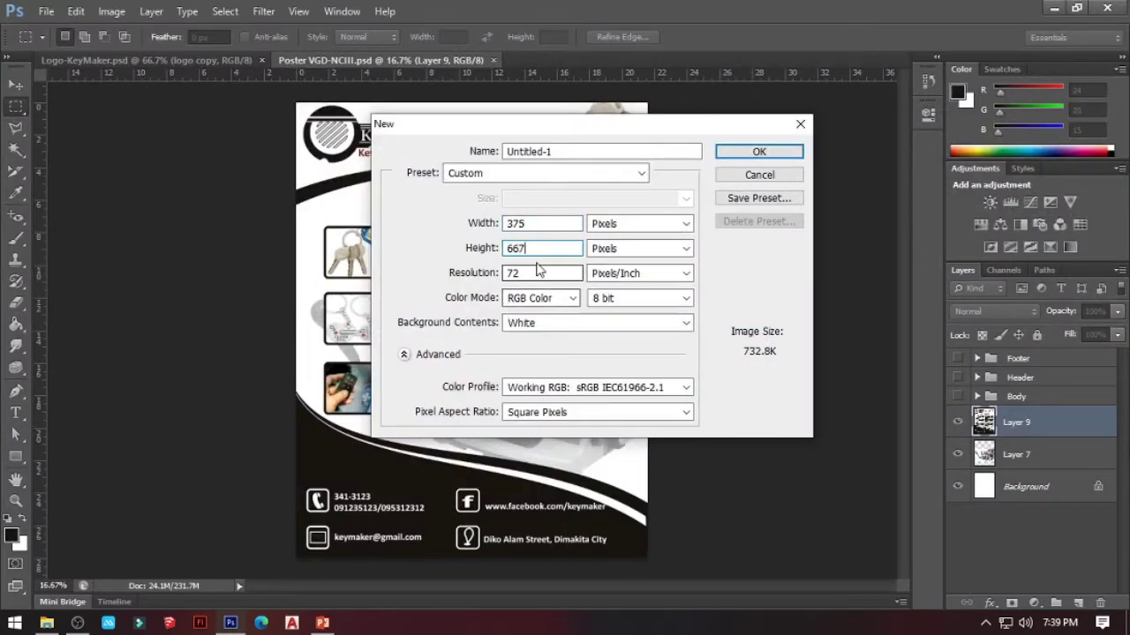
key("Tab")
type("100")
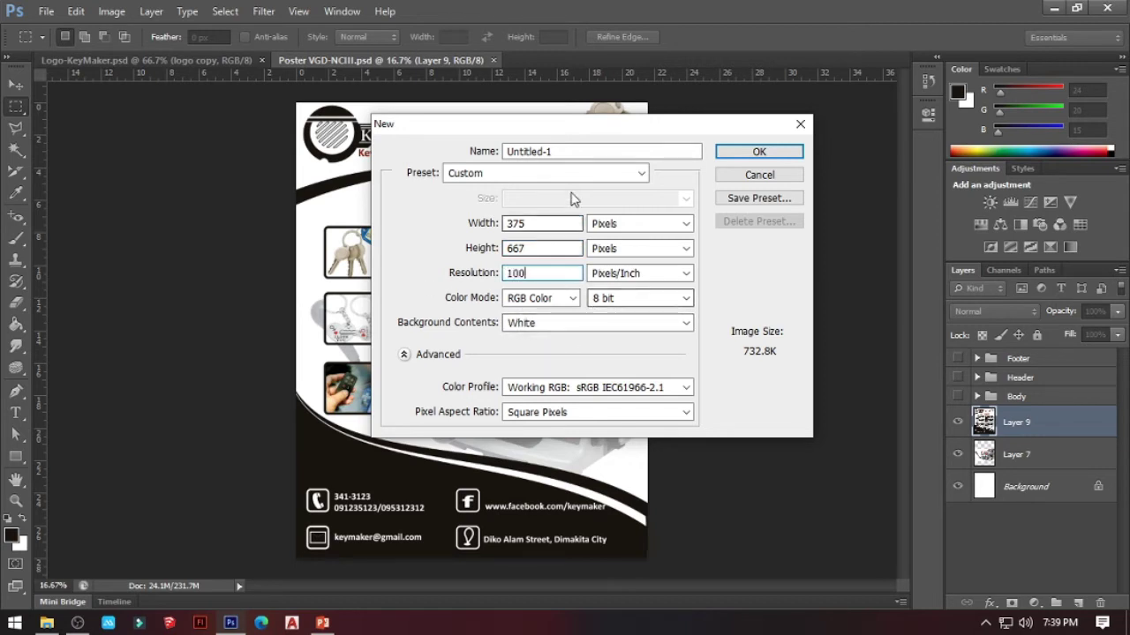
left_click_drag(588, 150, 461, 152)
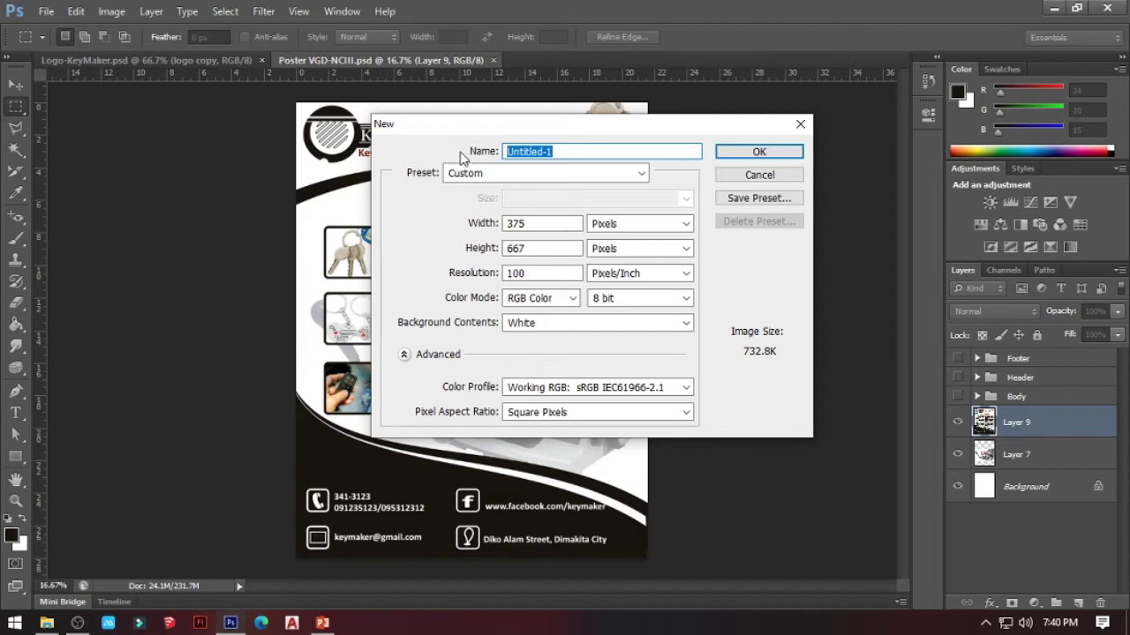
type("User Interface")
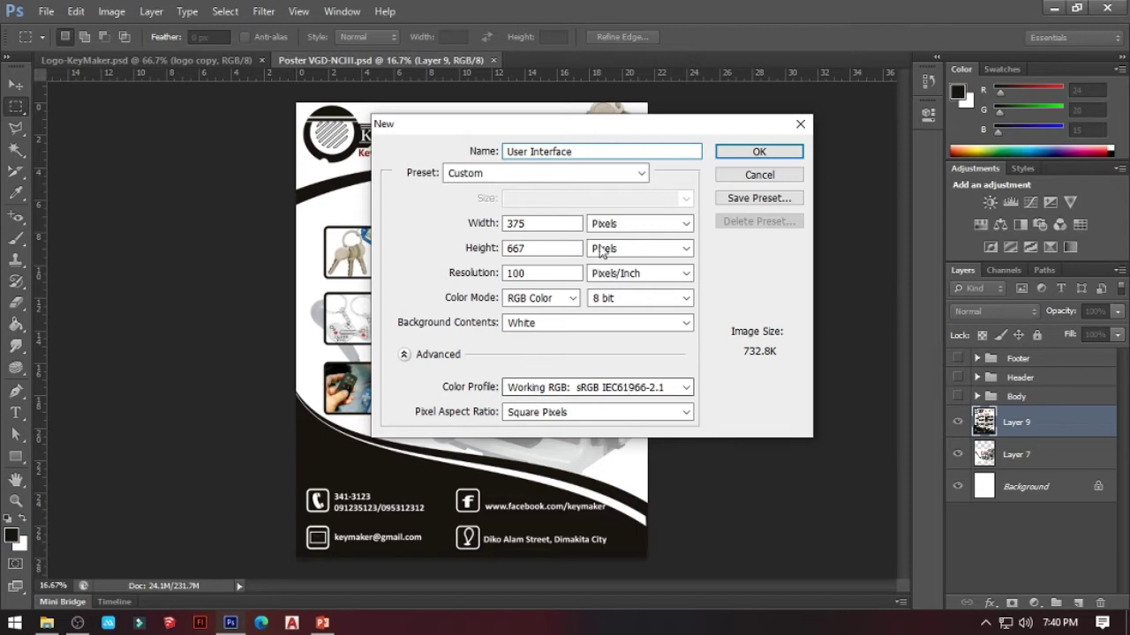
left_click(748, 154)
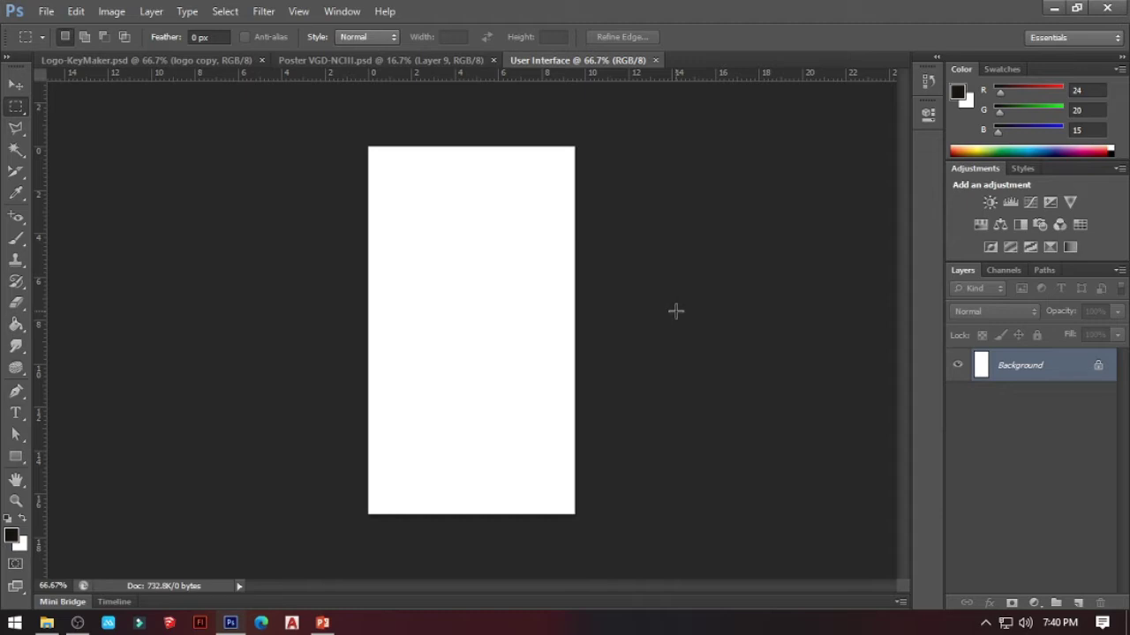
Examine the key logo and poster documents as design references for the blank User Interface document.
left_click(191, 60)
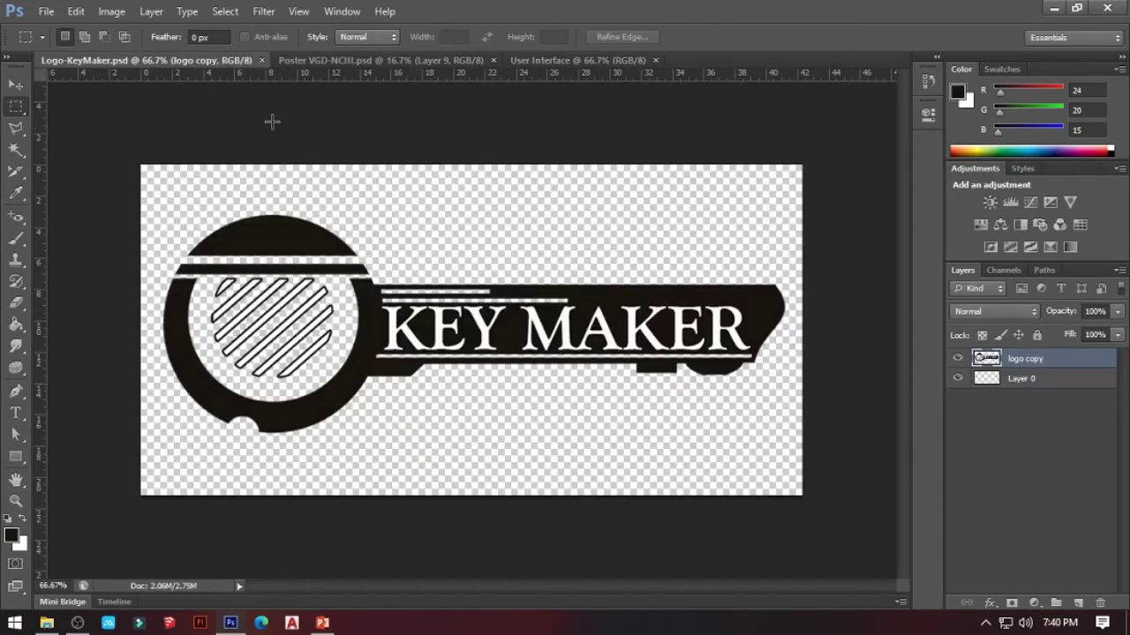
left_click(377, 64)
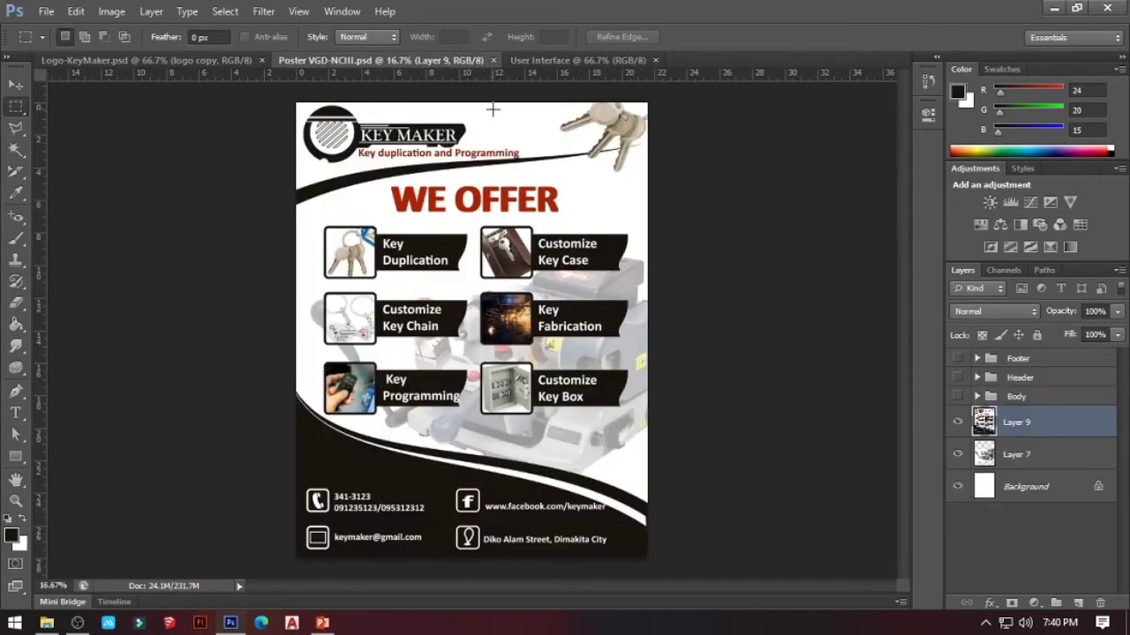
left_click(556, 62)
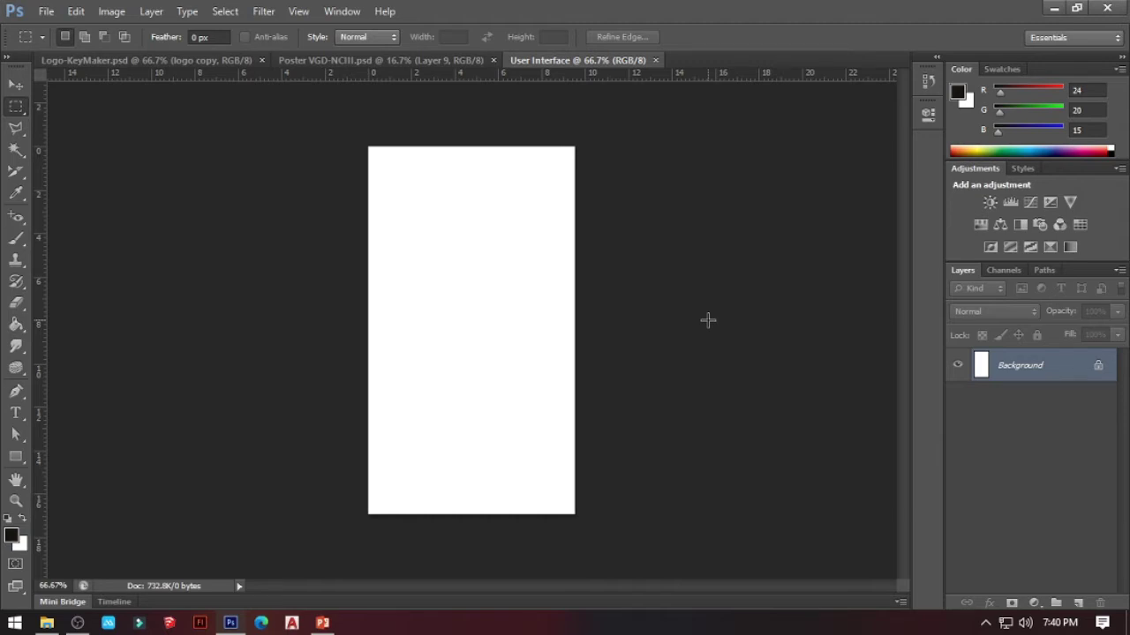
left_click(327, 60)
left_click(178, 60)
left_click(310, 61)
left_click(528, 61)
left_click(430, 60)
left_click(540, 60)
left_click(407, 59)
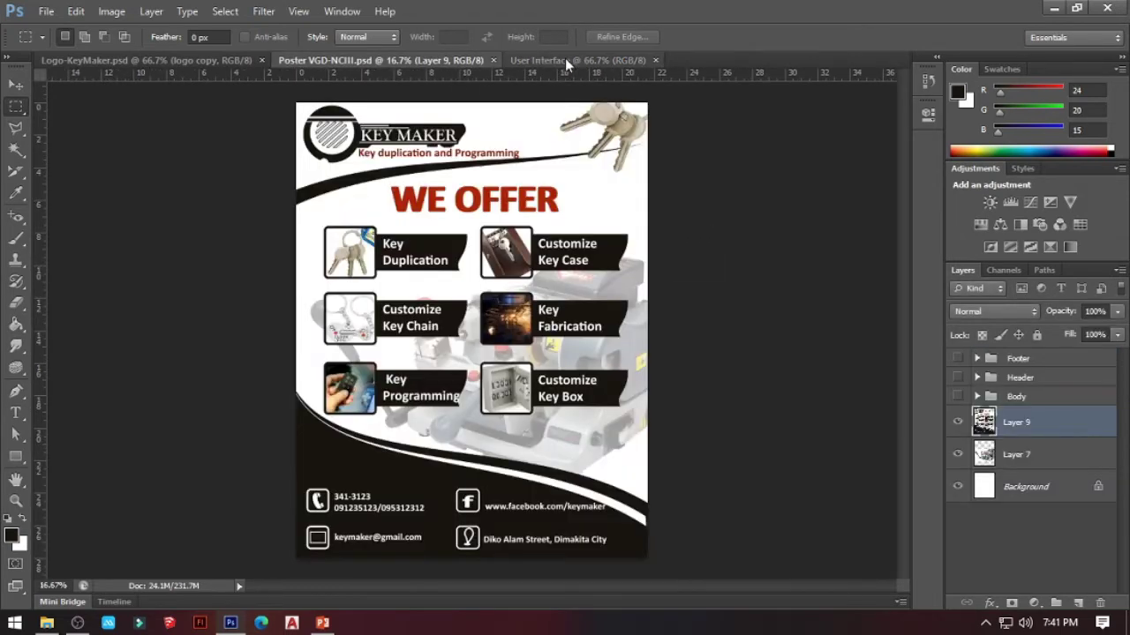
left_click(564, 59)
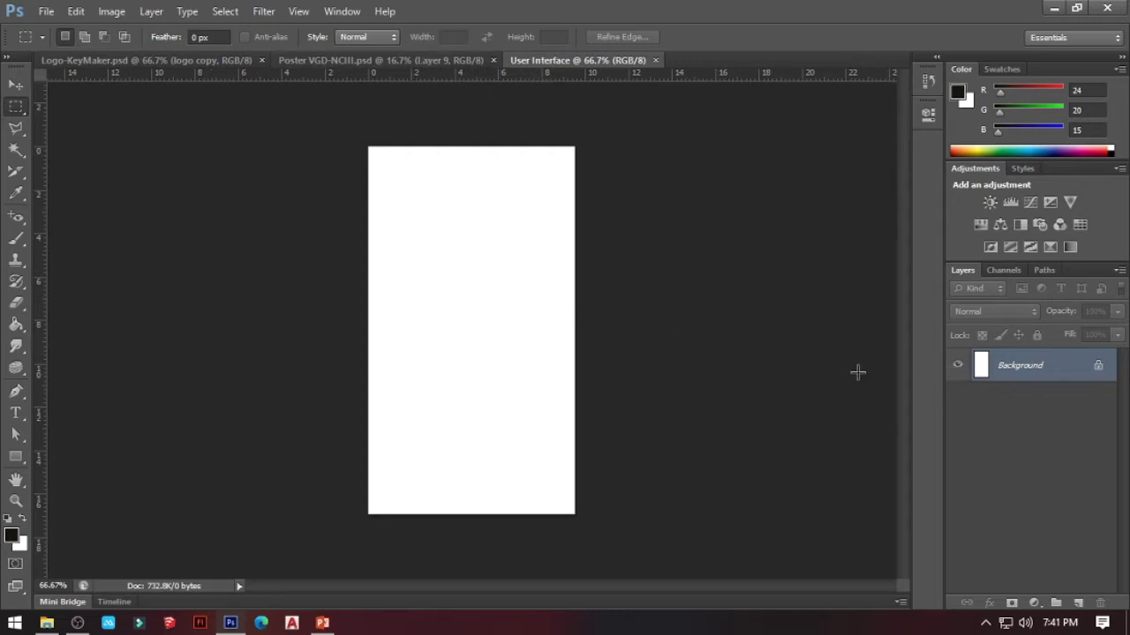
Copy the KEY MAKER logo into the User Interface document, scale it down to fit and place it in the canvas's upper half.
left_click(144, 62)
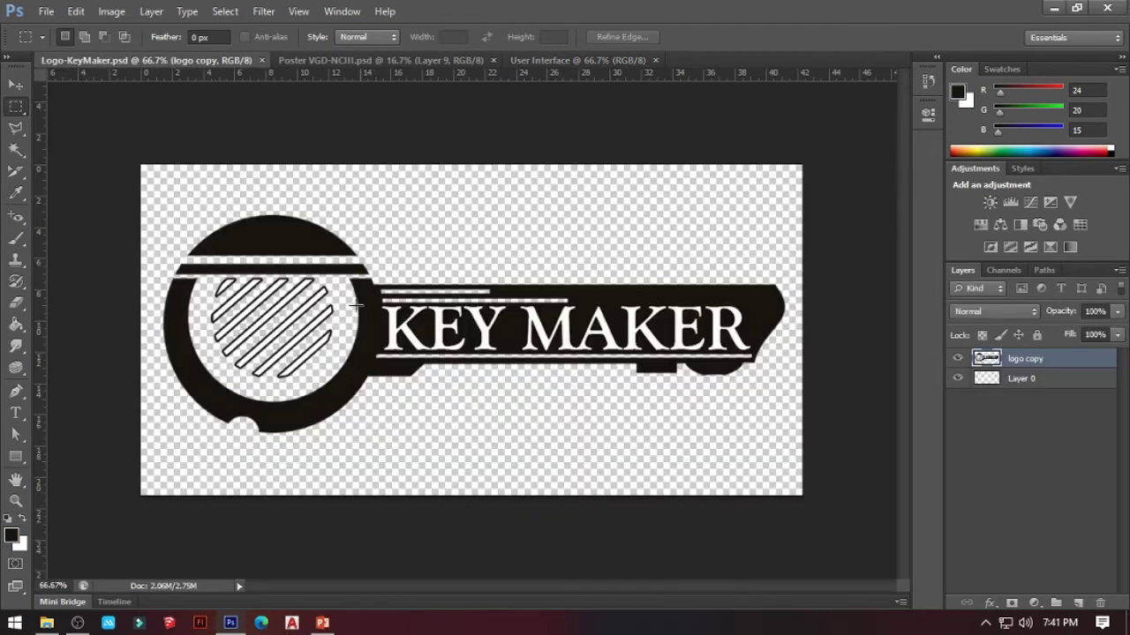
key("v")
left_click_drag(397, 313, 490, 305)
key("ctrl+t")
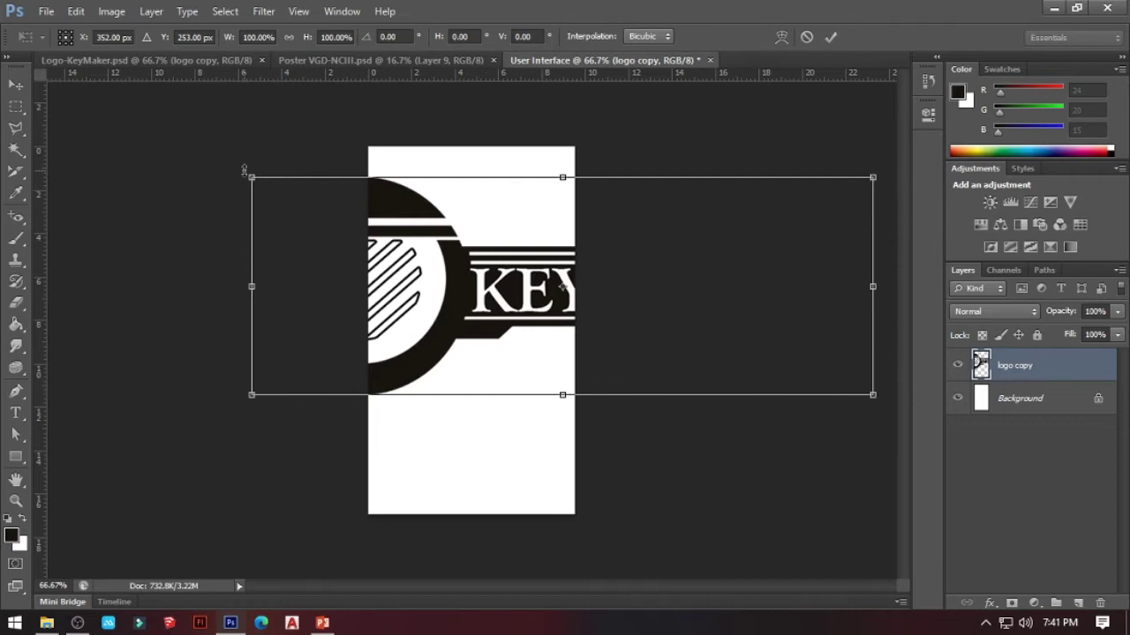
left_click_drag(252, 179, 471, 256)
left_click_drag(538, 285, 469, 274)
left_click_drag(582, 306, 539, 284)
key("Return")
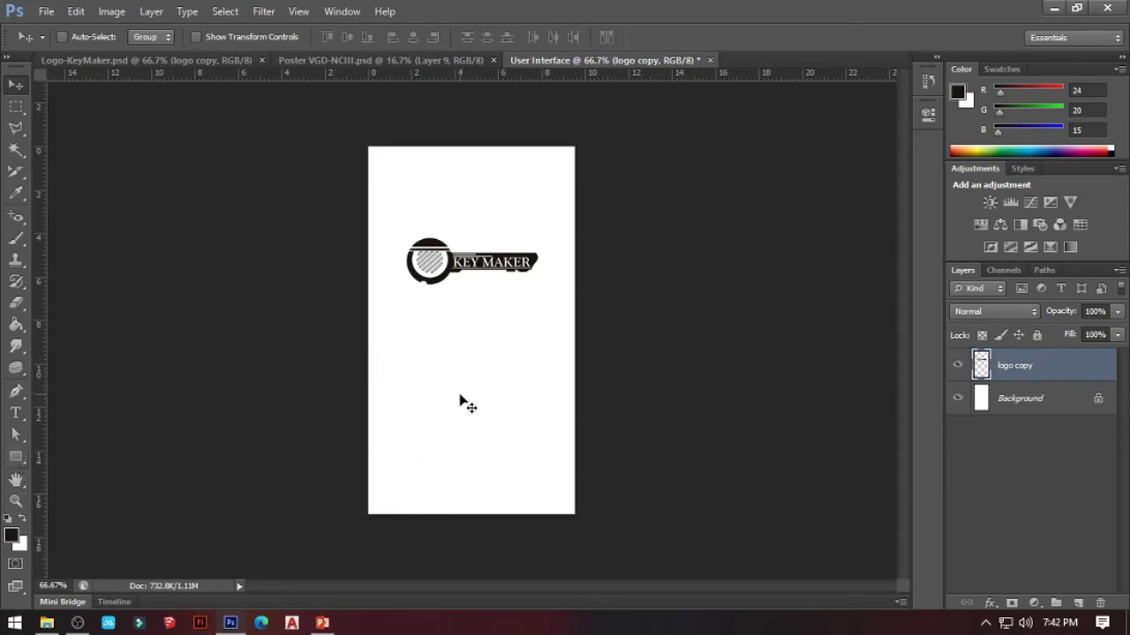
Hide the logo layer and draw a rectangle shape of about 436 by 722 px covering the whole canvas.
key("u")
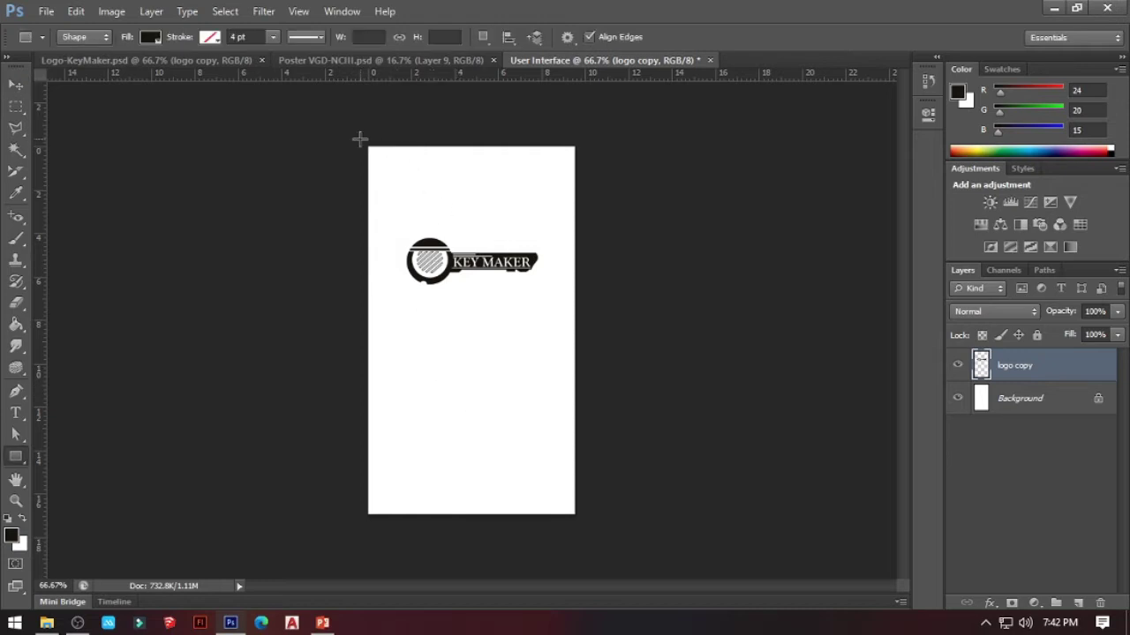
left_click(956, 366)
left_click_drag(351, 132, 589, 528)
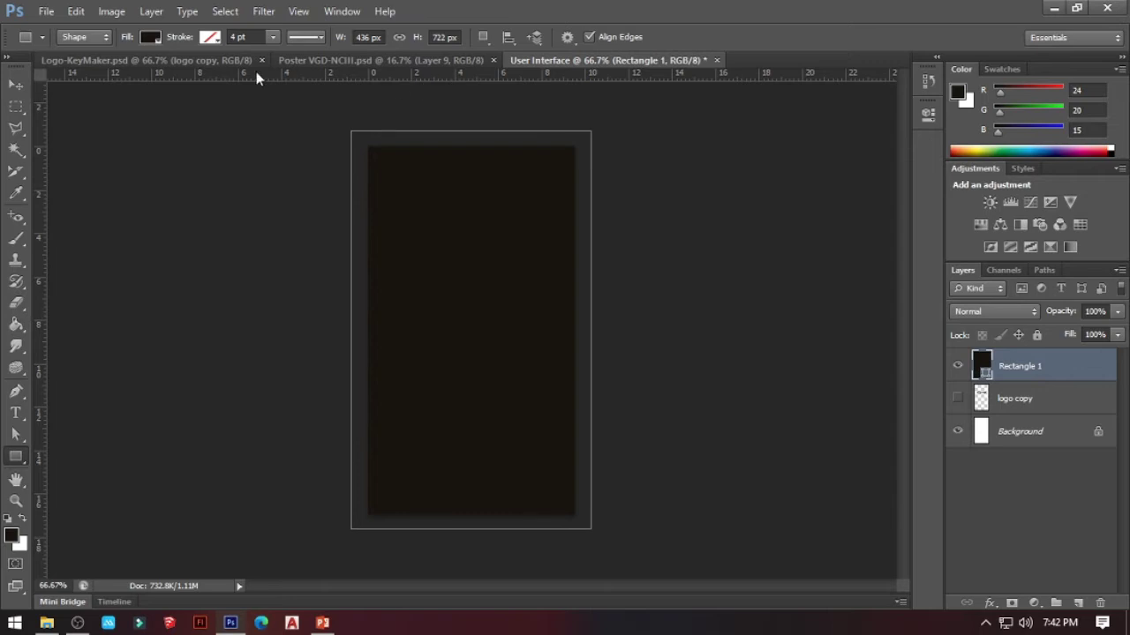
Fill the full-canvas rectangle with a linear gradient from dark red 4b1c1c at the bottom to white, then deselect the layer.
left_click(150, 36)
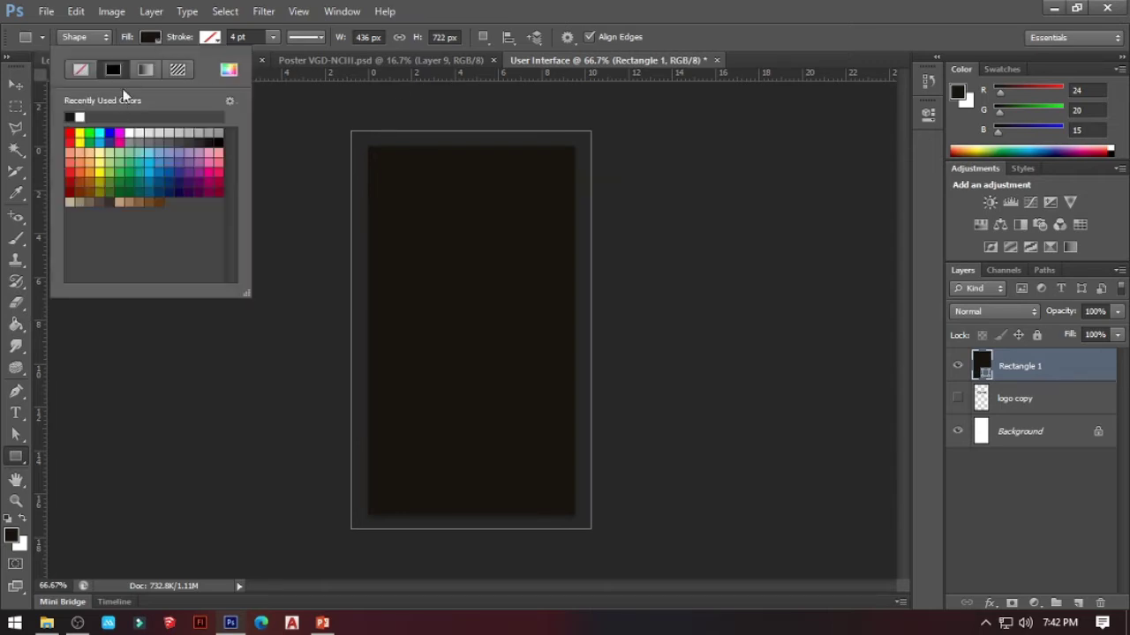
left_click(145, 69)
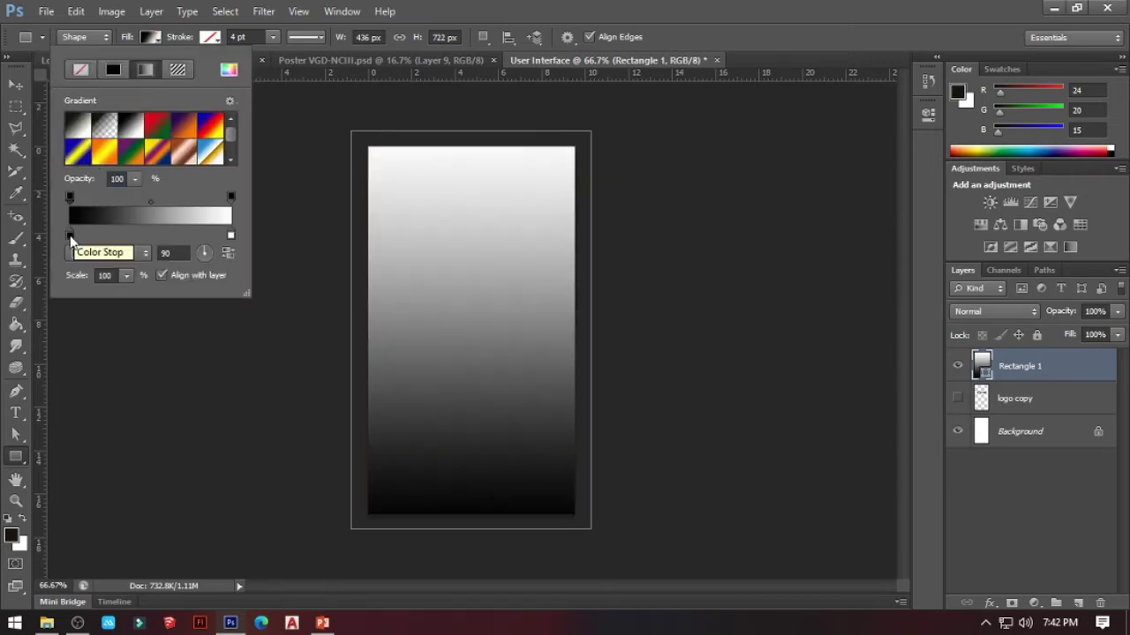
double_click(69, 235)
left_click(594, 366)
mouse_move(594, 366)
left_mouse_down()
mouse_move(625, 365)
mouse_move(608, 332)
left_mouse_up()
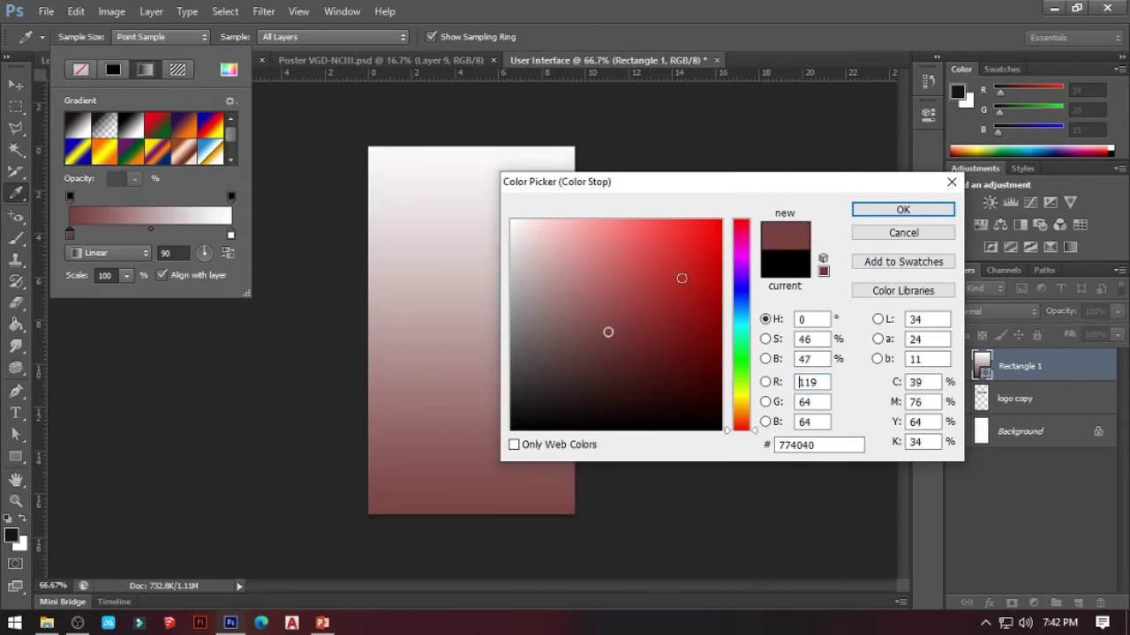
left_click(683, 404)
left_click(642, 368)
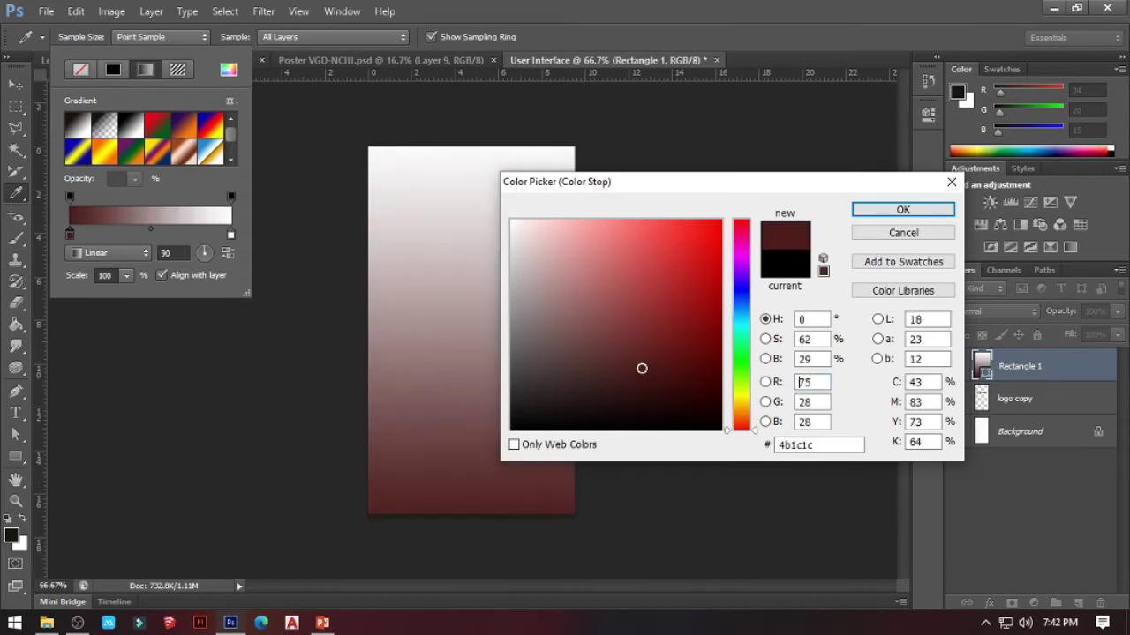
left_click(902, 209)
left_click(986, 514)
left_click(985, 510)
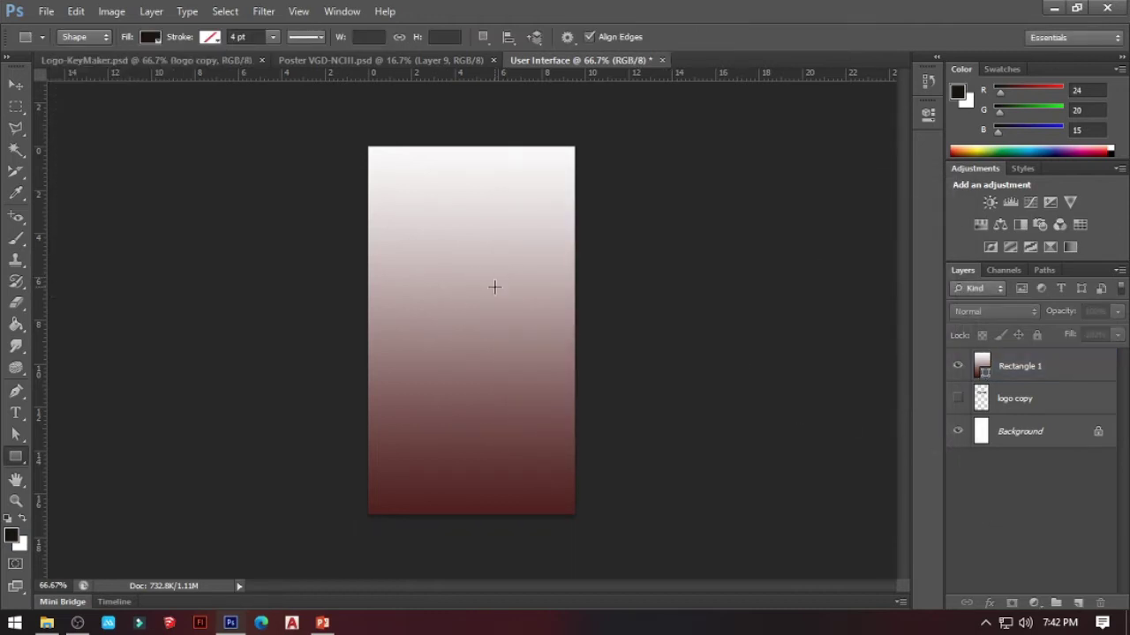
Draw a rectangle of about 196 by 47 px above the canvas's middle, with a white fill and a 4 pt black stroke.
left_click_drag(420, 253, 528, 277)
left_click(210, 37)
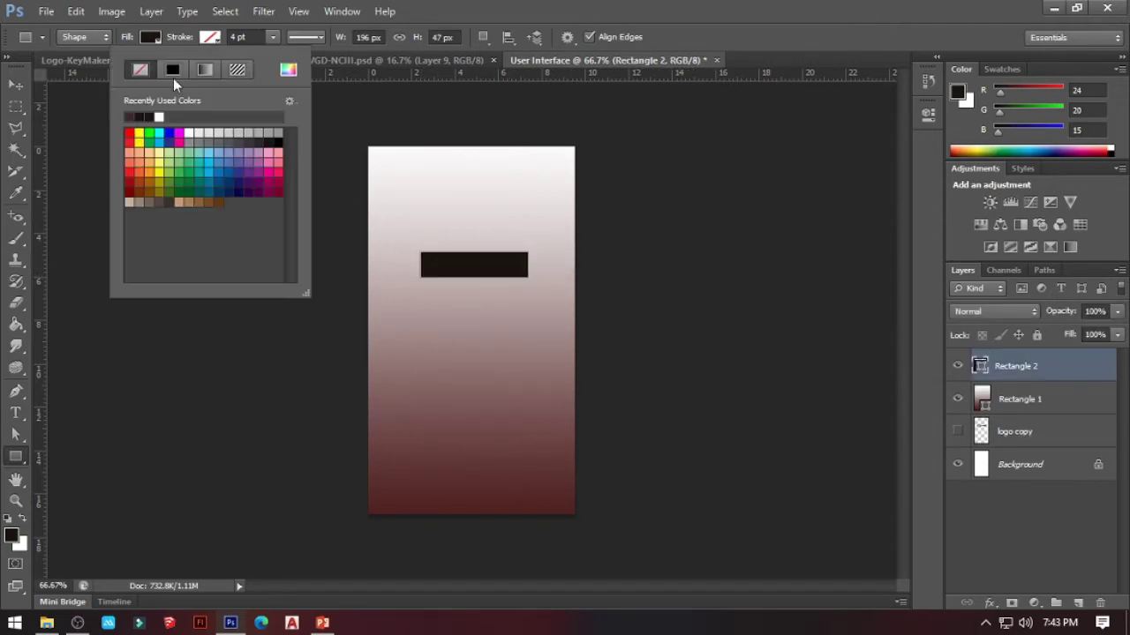
left_click(159, 117)
left_click(150, 37)
left_click(69, 117)
left_click(210, 37)
left_click(138, 117)
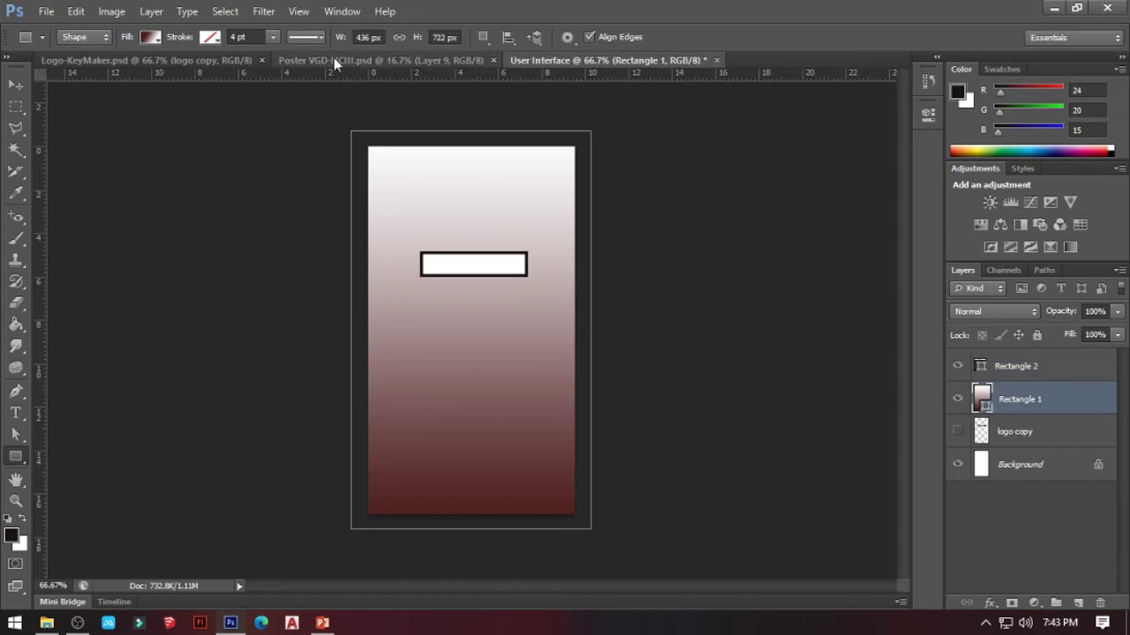
Widen the white rectangle with the black outline equally on both sides.
left_click_drag(272, 38, 270, 58)
key("v")
key("ctrl+t")
left_click(1024, 366)
key("ctrl+t")
left_click_drag(527, 264, 540, 264, "alt")
key("Return")
Duplicate the outlined white rectangle directly below the original and nudge the copy slightly up.
left_click_drag(468, 278, 469, 329, "alt")
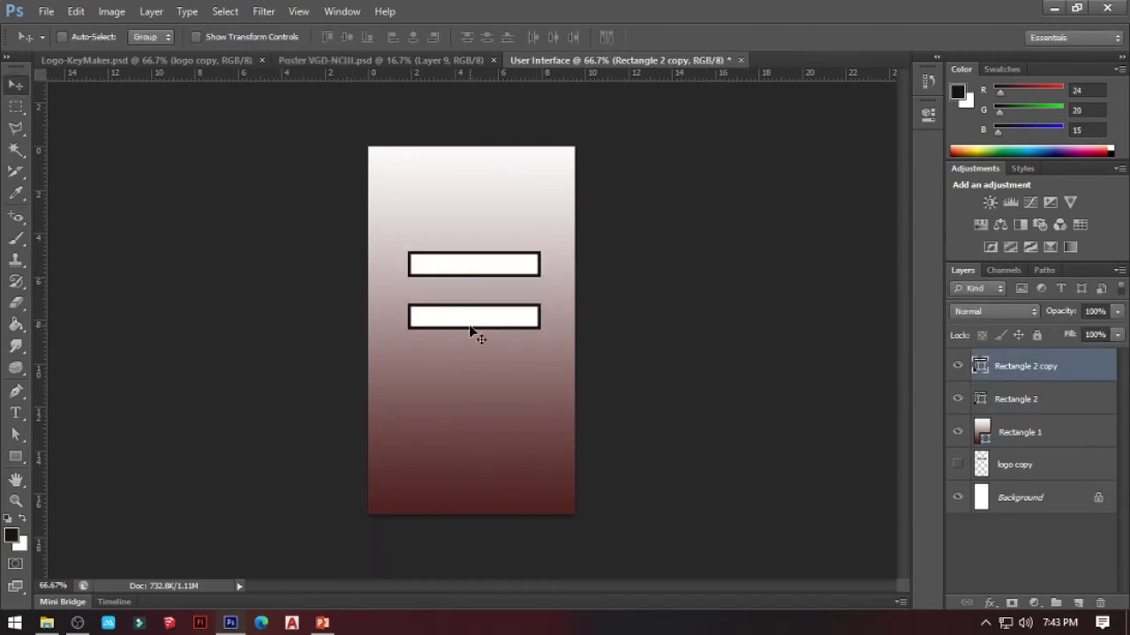
key("Up")
key("Up")
key("Up")
key("Up")
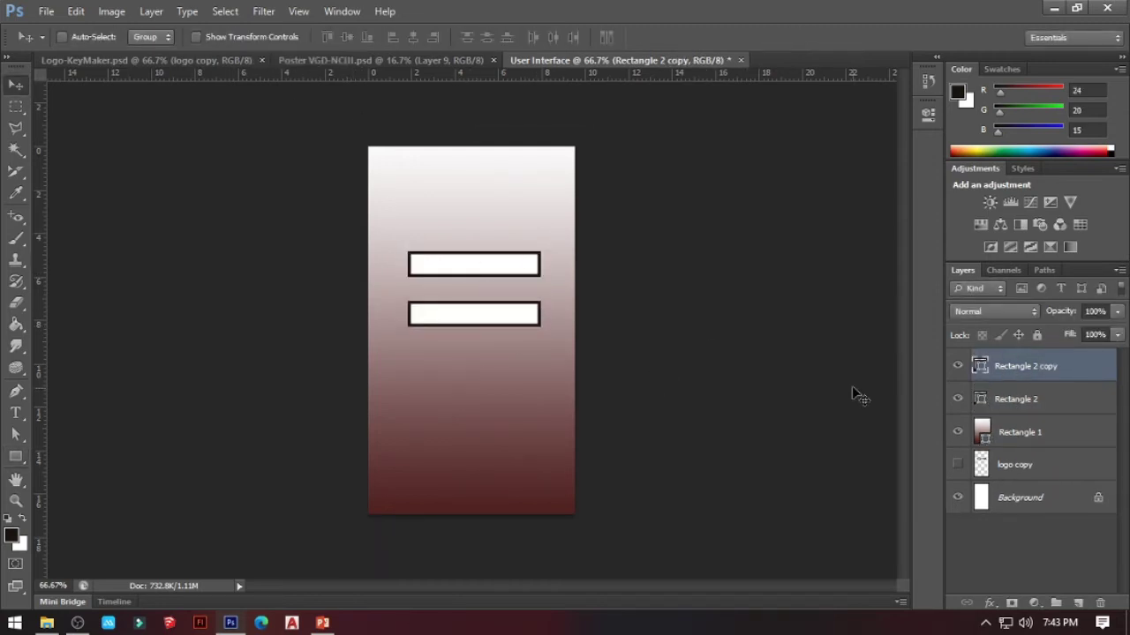
Delete both outlined white rectangles and the full-canvas gradient rectangle, and show the logo copy layer.
left_click(990, 401)
left_click(1004, 377, "shift")
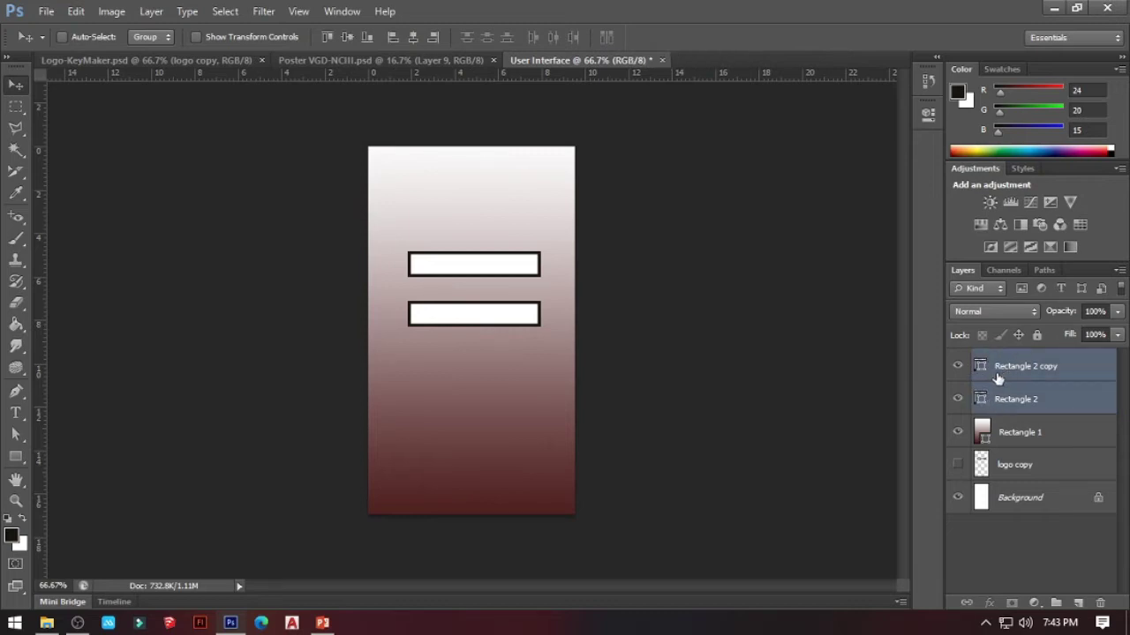
key("Delete")
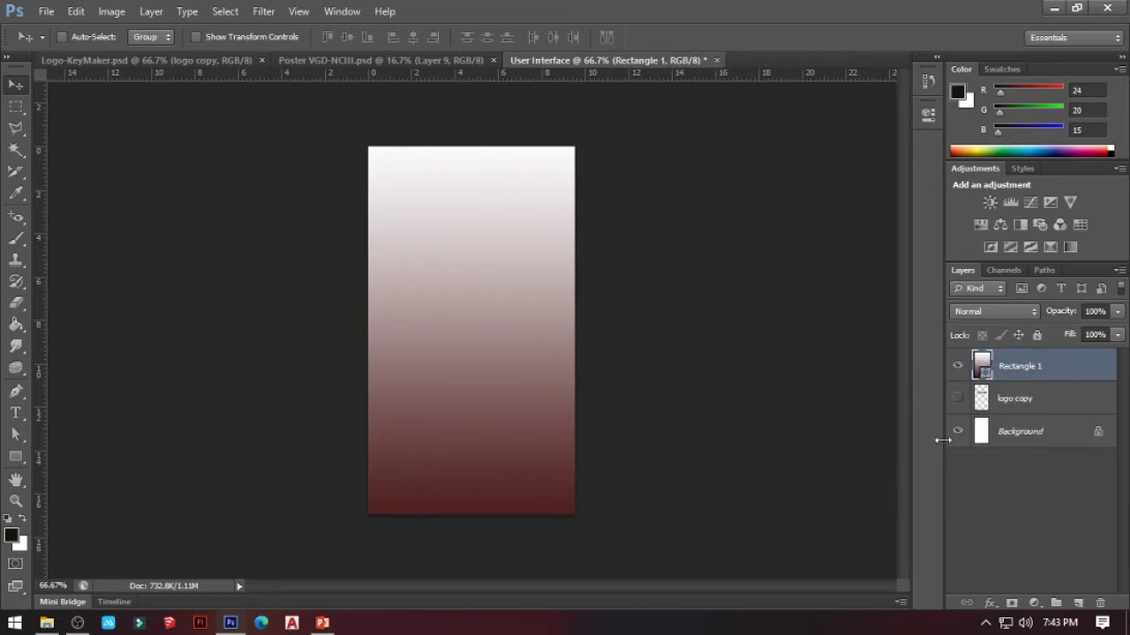
key("Delete")
left_click(957, 365)
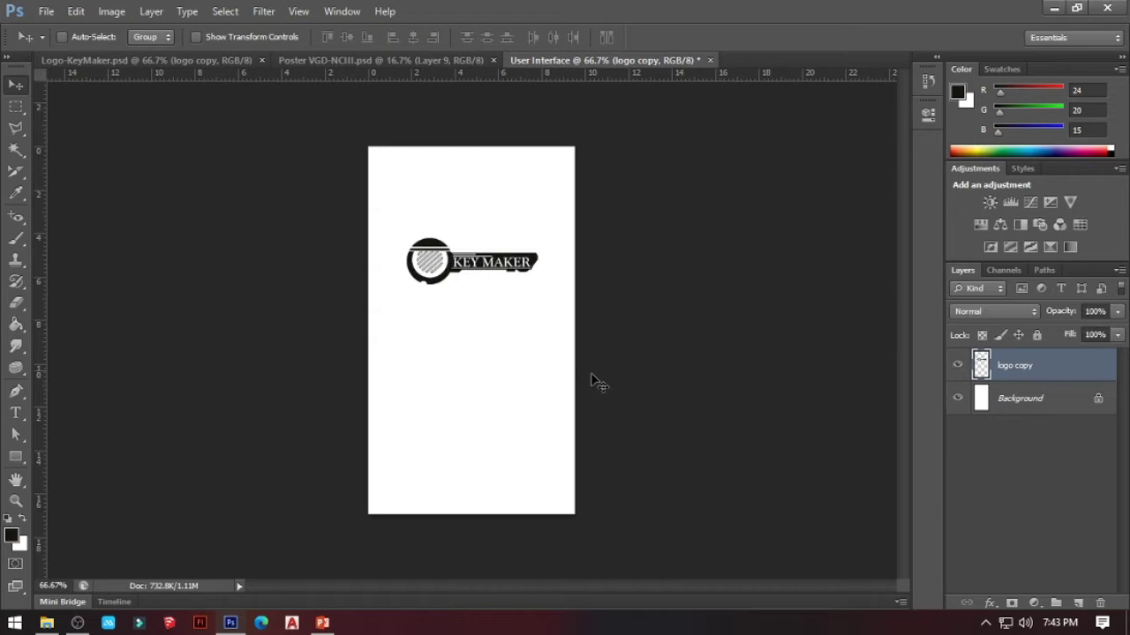
Draw a circle of about 97 by 97 px below the logo with no fill and a 4 pt black stroke.
left_click_drag(14, 458, 44, 452)
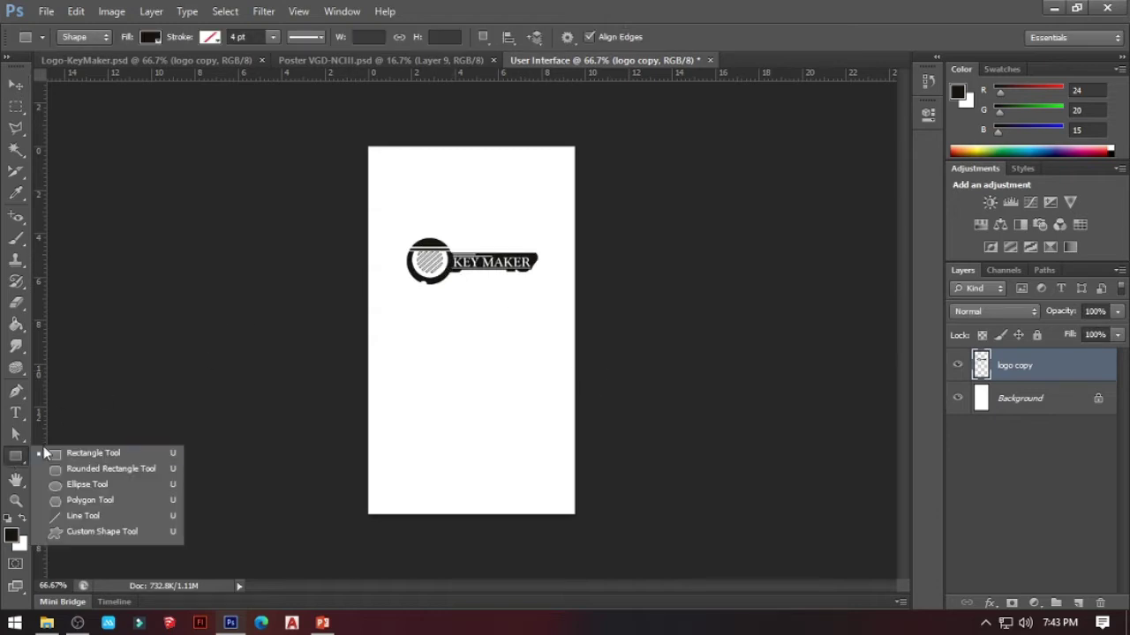
left_click(56, 483)
left_click_drag(437, 311, 492, 367)
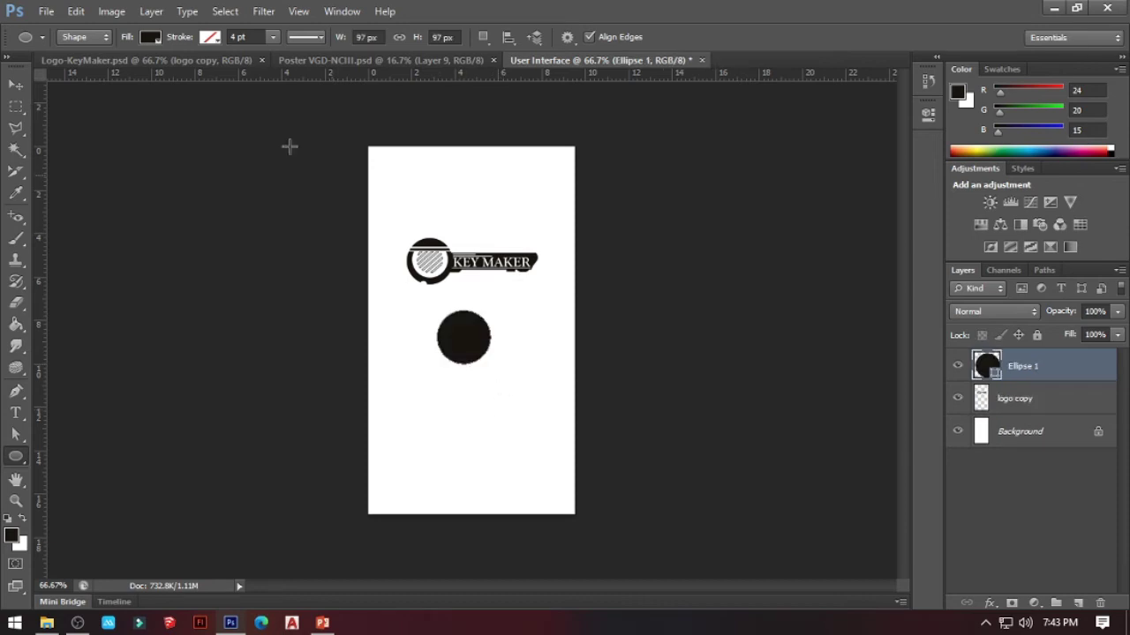
left_click(209, 38)
left_click(171, 70)
left_click(152, 40)
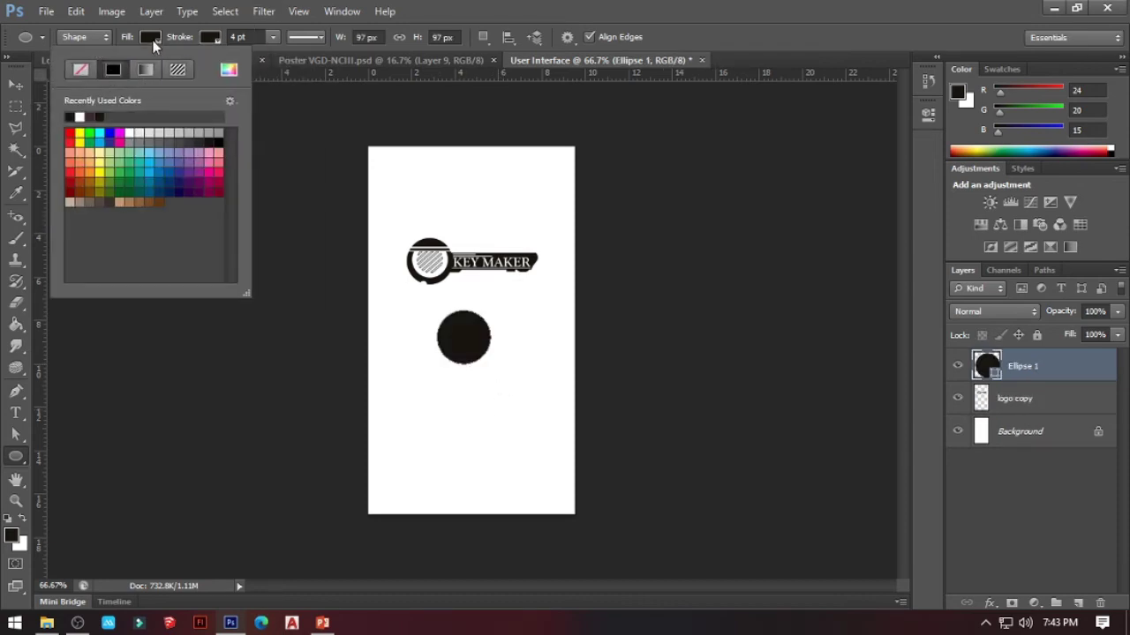
left_click(81, 70)
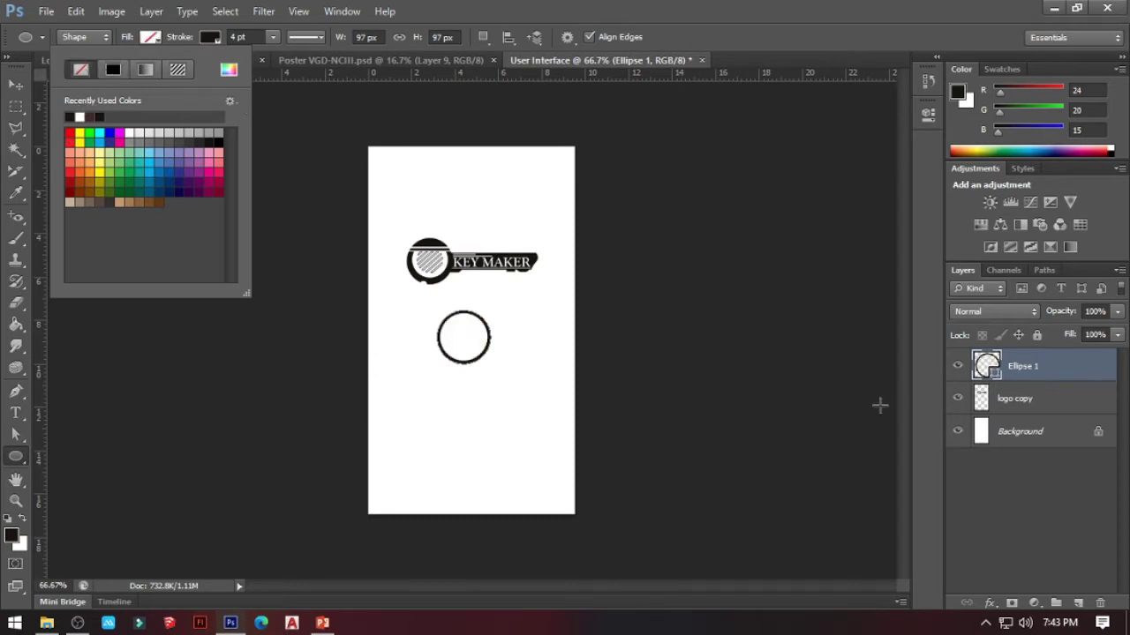
Draw a larger outlined circle overlapping the first one from below to form the person icon's shoulders.
left_click(1066, 403)
left_click(1015, 398)
left_click(1022, 366)
key("z")
left_click(459, 365)
left_click(16, 456)
mouse_move(417, 341)
left_mouse_down()
mouse_move(534, 467)
mouse_move(503, 469)
mouse_move(343, 404)
left_mouse_up()
Merge the two circles into one layer, then remove the large circle's lower half and the arc inside the head.
key("v")
left_click(1015, 395, "shift")
key("ctrl+g")
key("ctrl+e")
key("Delete")
key("ctrl+d")
key("e")
left_click_drag(441, 315, 498, 318)
key("v")
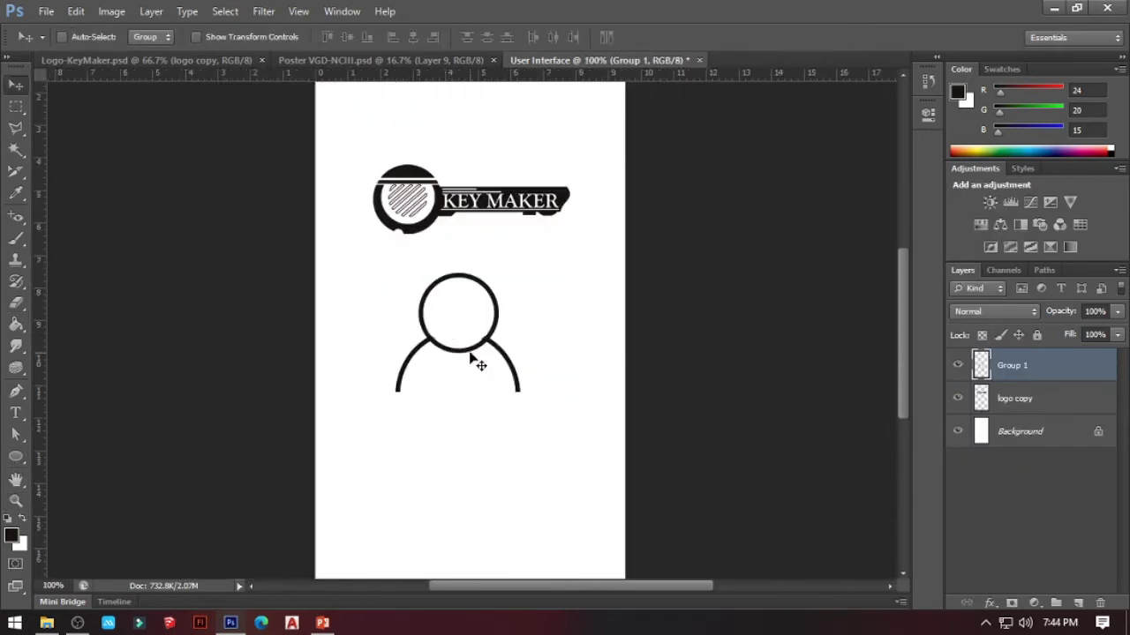
Move the person icon up to the KEY MAKER logo, scale it down and position it above the key's shaft.
left_click_drag(481, 364, 491, 220)
key("ctrl+t")
left_click_drag(431, 164, 436, 166)
key("Return")
left_click_drag(474, 218, 483, 232)
Trim the lower ends of the person icon's shoulders so they stop above the logo.
left_click(15, 107)
key("ctrl+plus")
key("v")
scroll(472, 321, "down", 2)
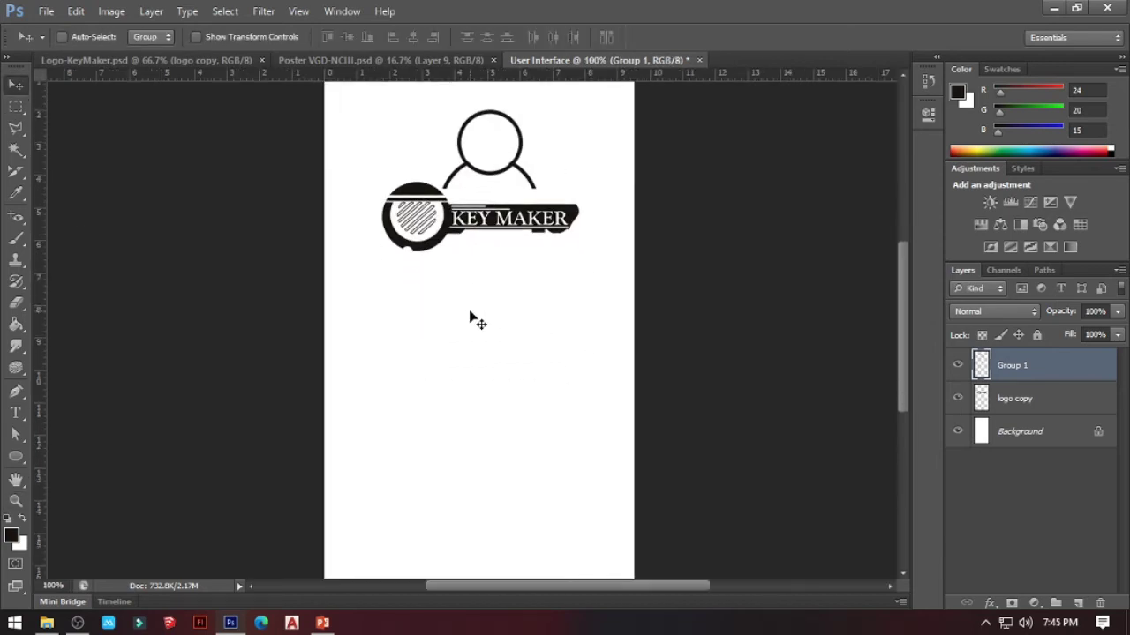
Draw a rectangle of about 228 by 61 px below the logo with a white fill and a 1 pt black stroke.
scroll(462, 355, "down", 1)
scroll(445, 349, "up", 2)
scroll(512, 337, "down", 1)
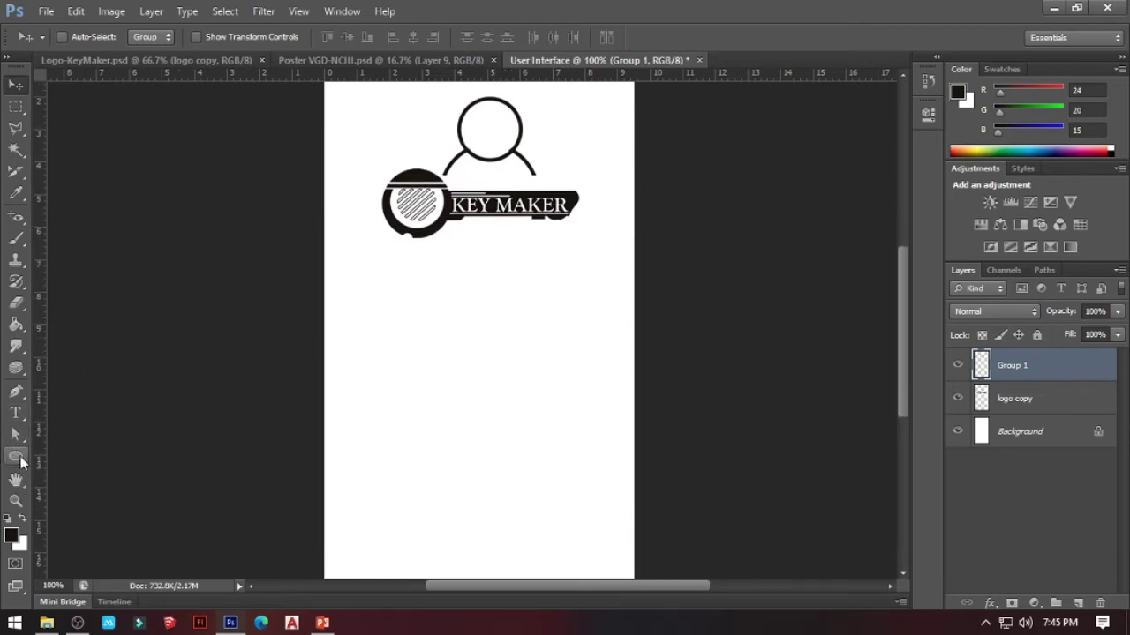
left_click(16, 456)
left_click(77, 454)
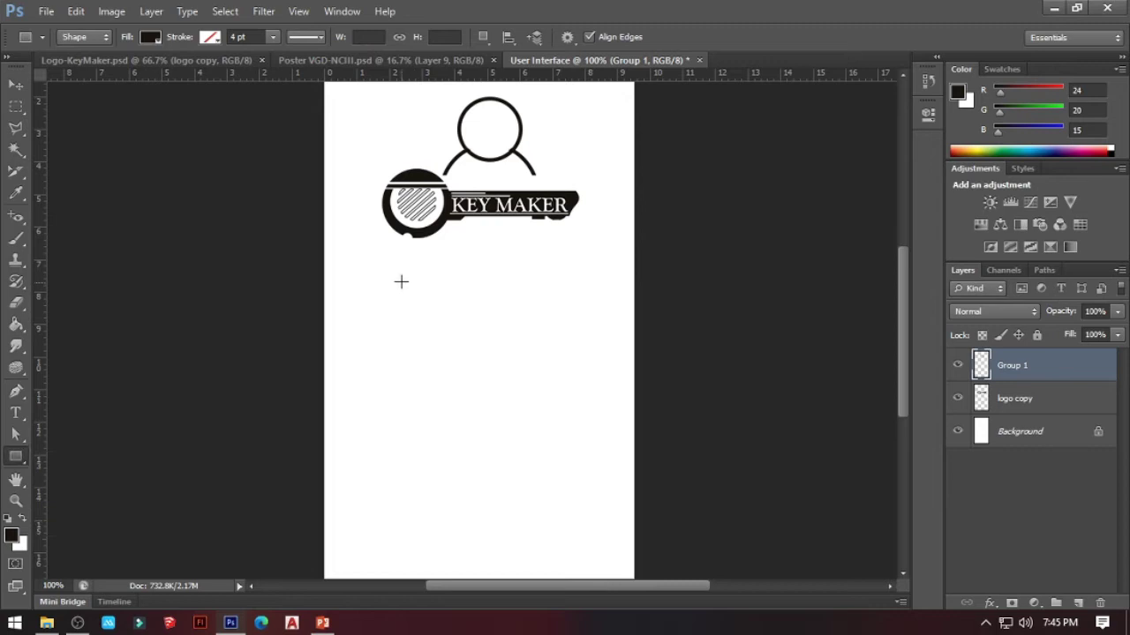
left_click(252, 37)
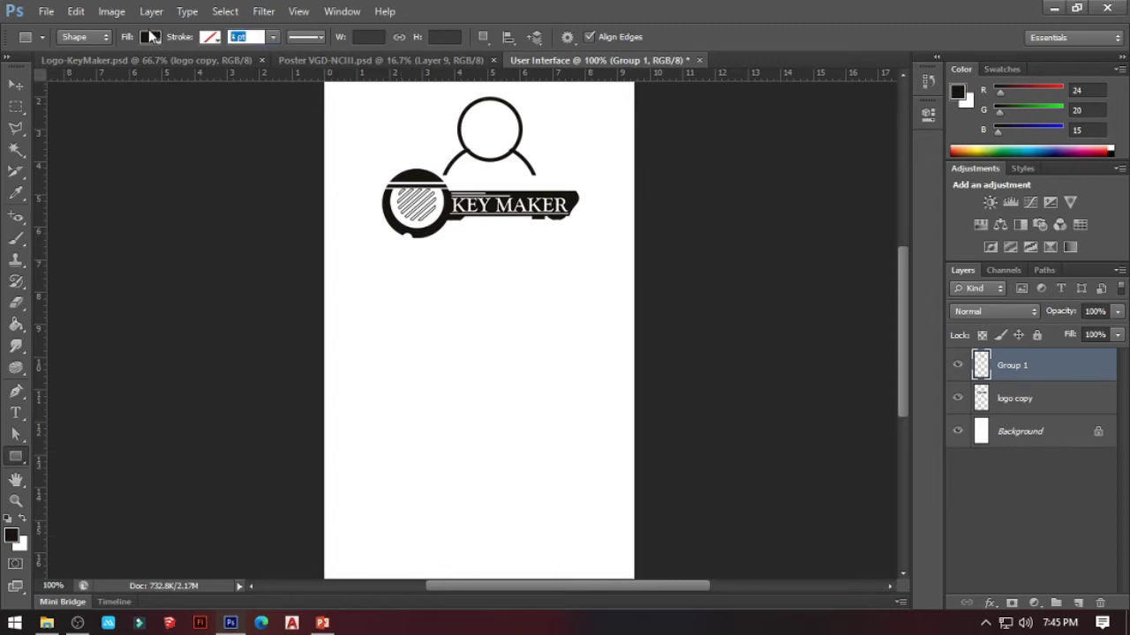
type("1")
key("Return")
left_click_drag(414, 285, 603, 335)
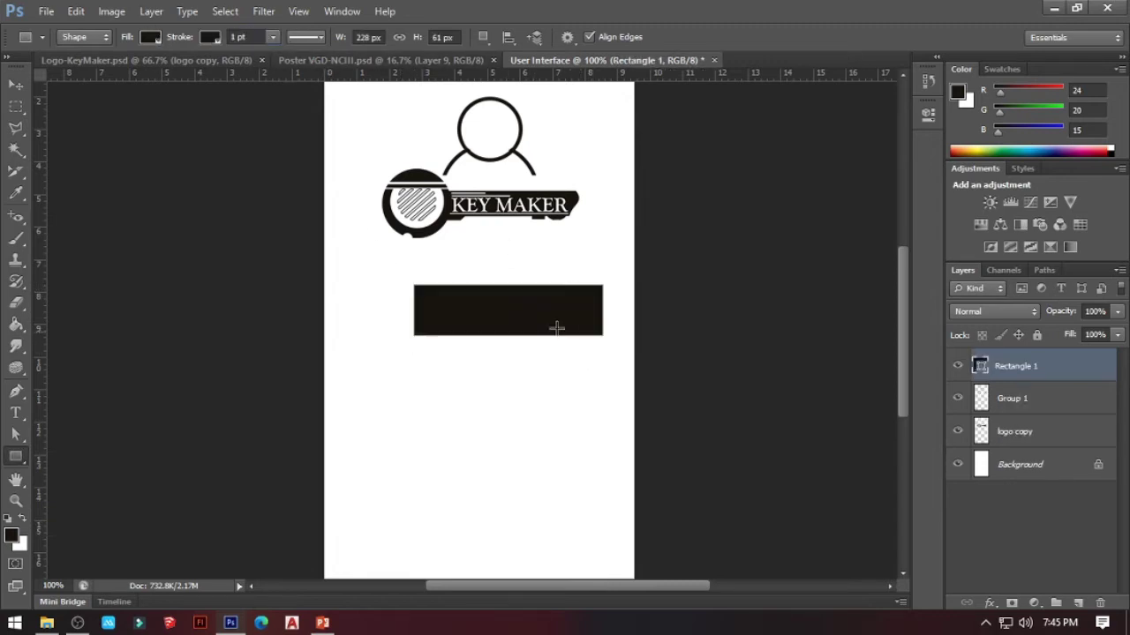
left_click(152, 39)
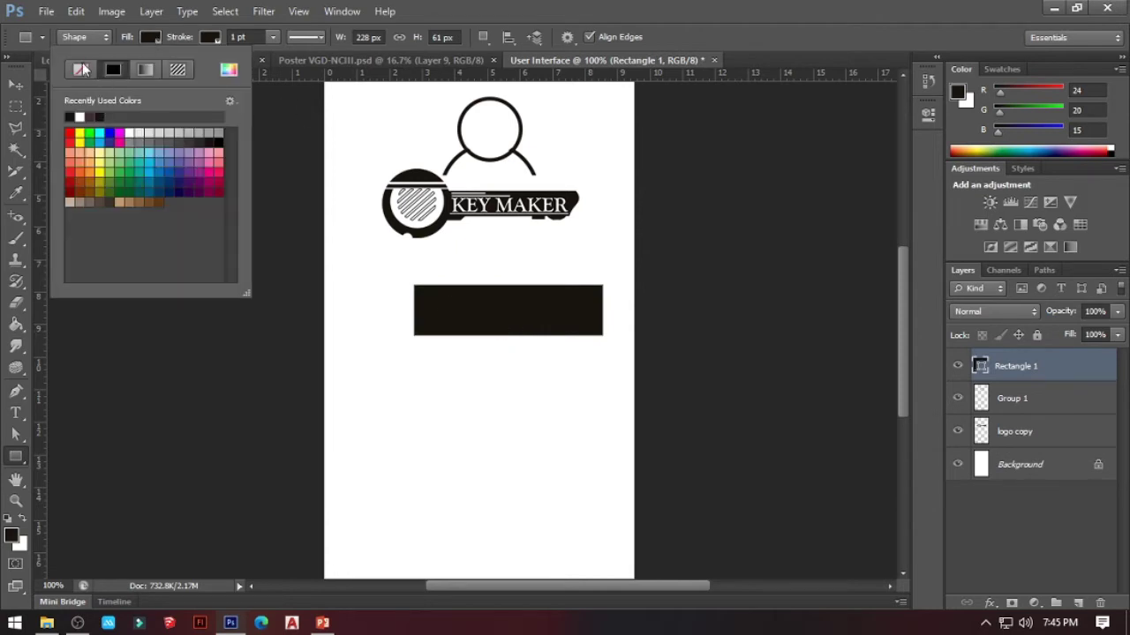
left_click(80, 117)
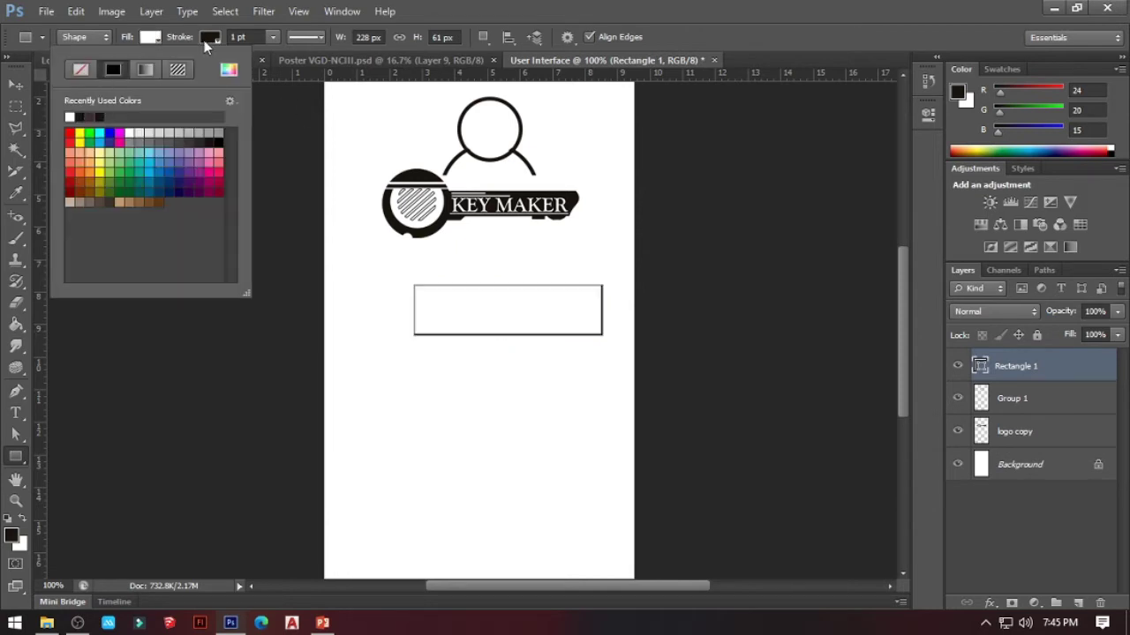
Reduce the rectangle's height, center it under the logo and place a copy of it directly below.
key("v")
key("ctrl+t")
left_click_drag(539, 339, 489, 324)
key("Return")
left_click_drag(492, 312, 484, 413)
scroll(457, 361, "up", 5)
scroll(477, 355, "down", 4)
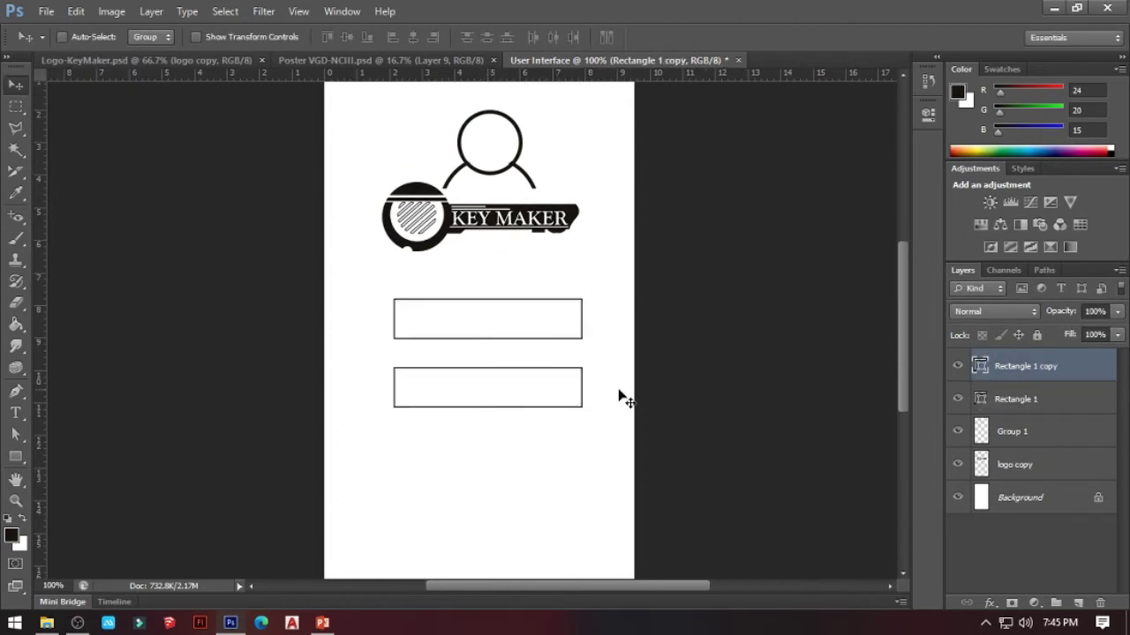
Rename the copied rectangle's layer to emailbox and the original rectangle's layer to password box.
left_click(957, 399)
left_click(956, 399)
double_click(1024, 365)
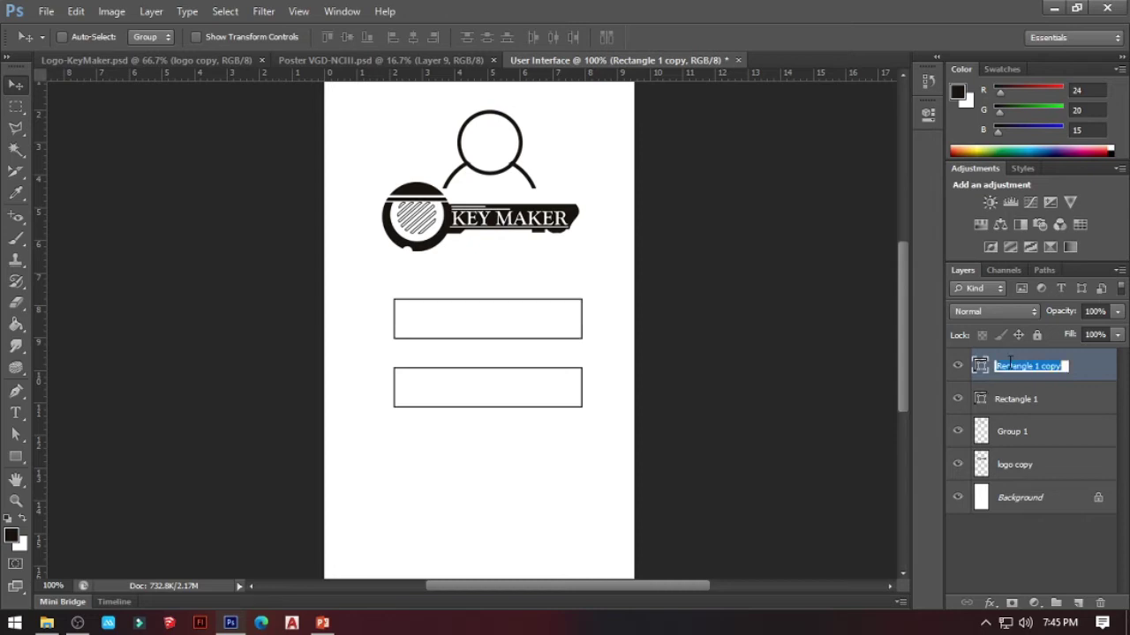
type("emailbox")
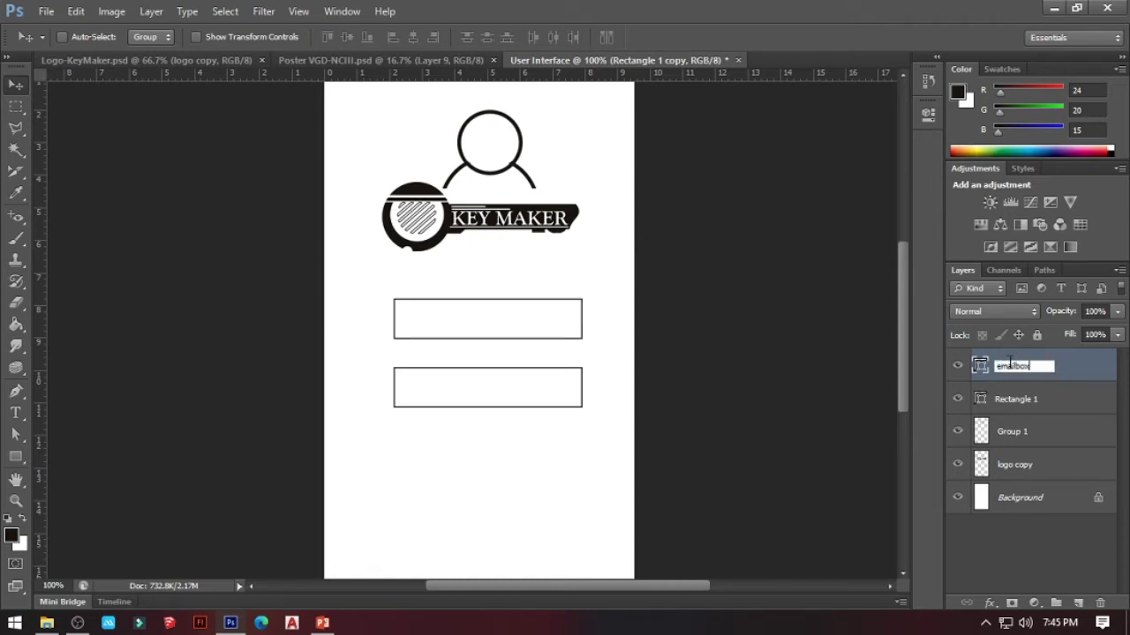
key("Return")
double_click(1013, 403)
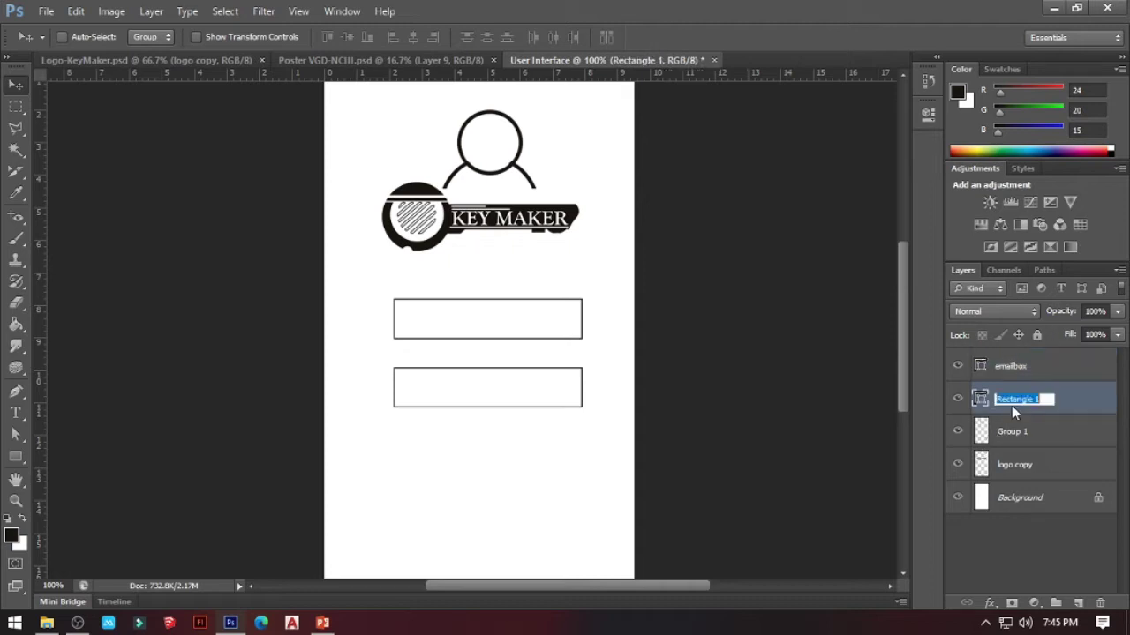
Add the text "email" in 18 pt Agency FB, position it as a box label and move its layer in the stack.
left_click(16, 412)
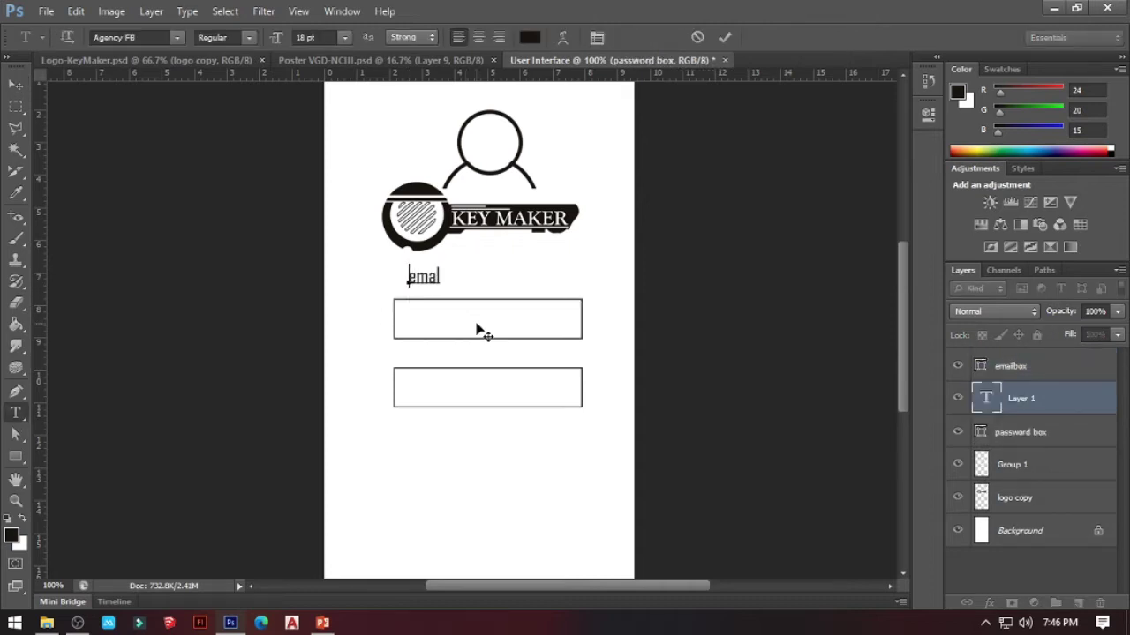
key("ctrl+Return")
key("v")
left_click_drag(450, 280, 415, 372)
mouse_move(1026, 398)
left_mouse_down()
mouse_move(1016, 492)
mouse_move(1016, 357)
left_mouse_up()
Draw a small white rectangle without stroke over the upper box's border and order its layer behind the email label.
left_click(17, 457)
left_click(210, 37)
left_click(136, 71)
left_click(150, 37)
left_click(75, 113)
left_click_drag(452, 306, 401, 283)
left_click_drag(1041, 365, 1024, 450)
left_click(1041, 398)
left_click(1017, 467)
Nudge the email label into the border gap and place a copy of it on the lower box's upper border.
key("v")
left_click(1022, 433)
key("Right")
key("Right")
key("Right")
key("Right")
key("Down")
left_click(984, 365)
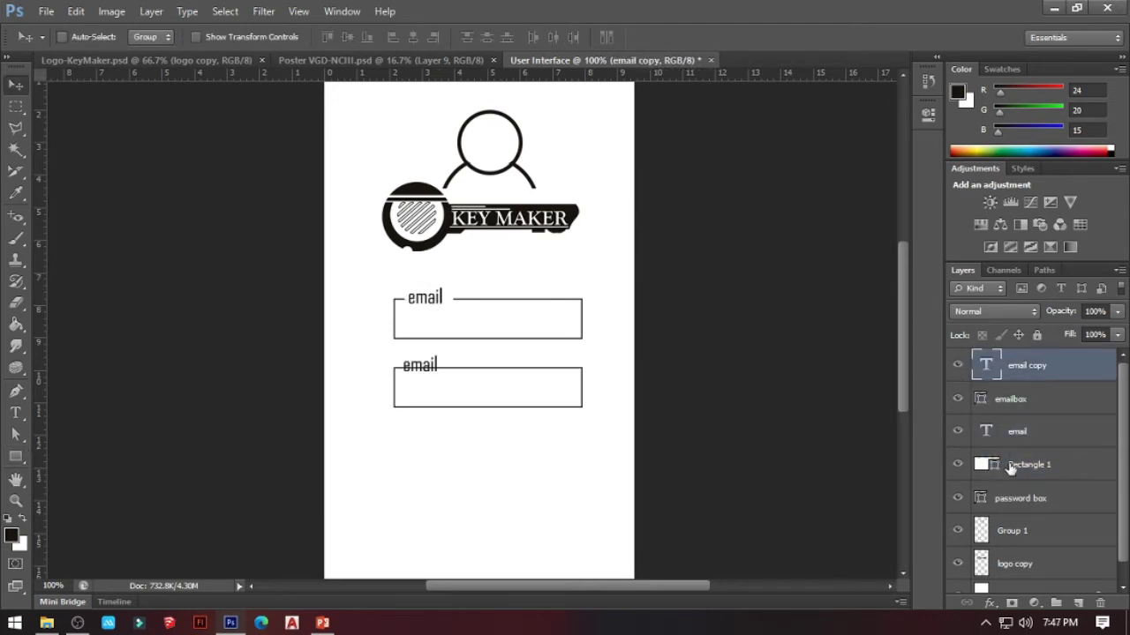
Copy the small white mask rectangle onto the lower box's border behind the copied label and nudge it into place.
left_click_drag(1015, 464, 1029, 400, "alt")
left_click_drag(423, 307, 424, 375)
left_click(1031, 427)
key("Left")
left_click(1026, 466)
key("Right")
Change the lower box's label to "passowrd" and widen the white mask behind it to fit.
double_click(983, 368)
type("passowrd")
left_click(985, 398)
left_click(956, 399)
left_click(957, 399)
key("ctrl+t")
left_click_drag(455, 366, 479, 366)
key("Return")
Widen the email and password boxes together with their labels and shift them slightly right.
key("z")
left_click(506, 364, "alt")
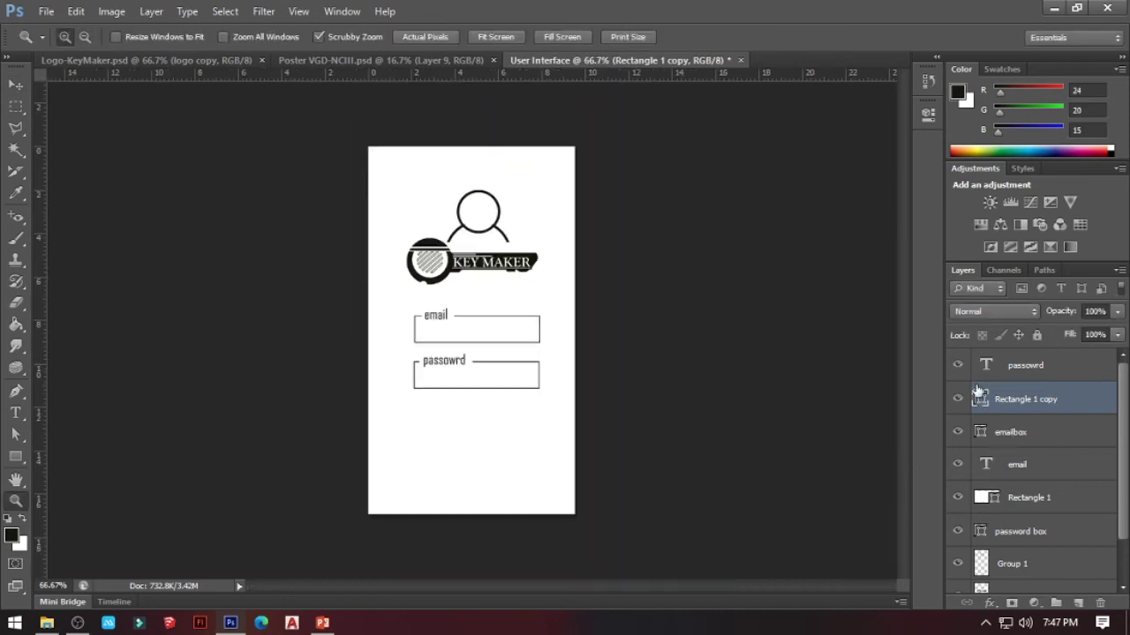
left_click(1021, 503, "shift")
key("ctrl+t")
left_click_drag(407, 350, 398, 350)
key("Return")
key("v")
key("shift+Right")
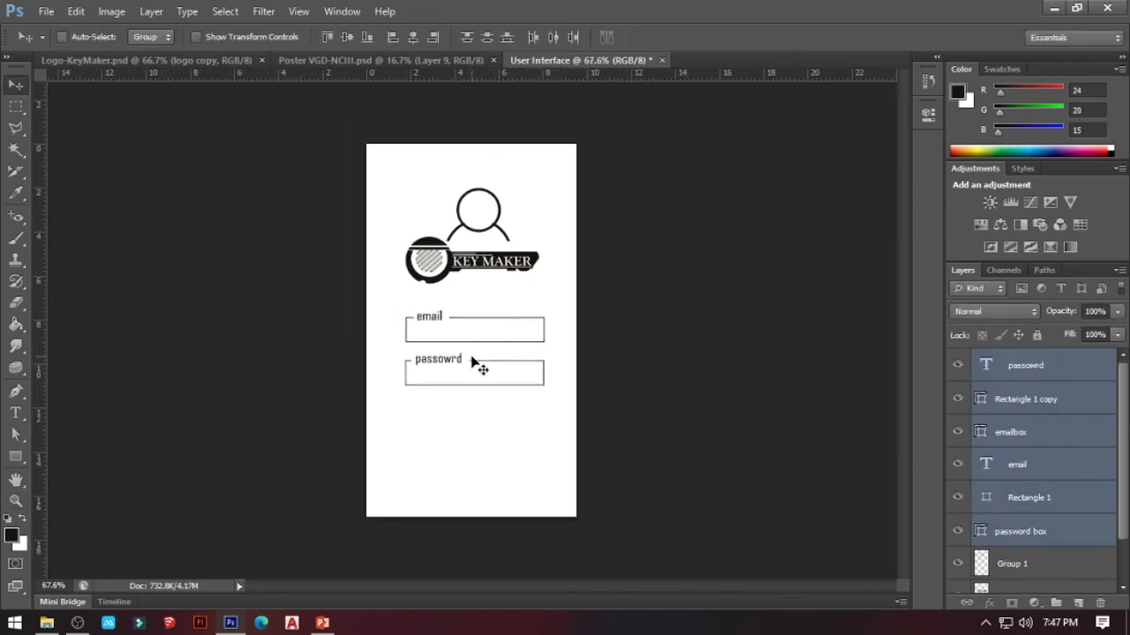
Draw a black rounded rectangle button below the password box and name its layer loginbox.
key("z")
left_click(462, 411)
key("u")
left_click(149, 37)
left_click(314, 74)
mouse_move(402, 405)
left_mouse_down()
mouse_move(502, 439)
mouse_move(480, 408)
left_mouse_up()
left_click(393, 176)
key("Return")
key("v")
double_click(1015, 367)
type("loginbox")
key("Return")
Duplicate the password label above the button's layer, move it onto the button and make it read LOGIN in white.
left_click(1022, 398)
key("ctrl+j")
left_click_drag(1022, 397, 1019, 356)
left_click_drag(523, 350, 521, 461)
left_click(529, 37)
left_click(902, 210)
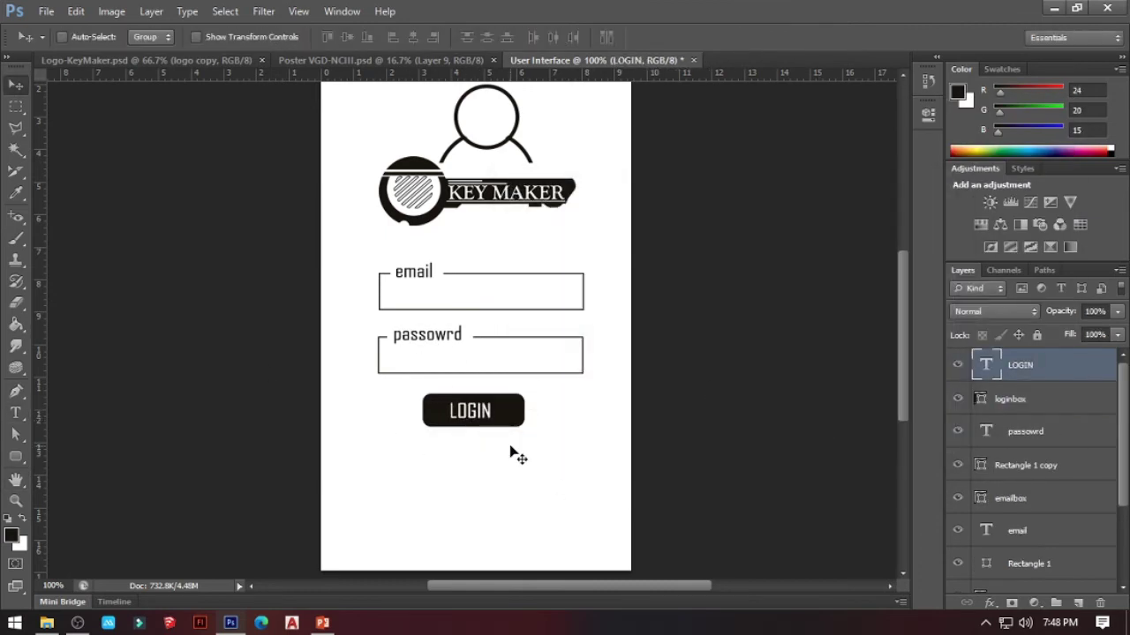
Draw a black divider rectangle of about 446 by 5 px across the canvas and move it up closer to the LOGIN button.
scroll(76, 434, "down", 1)
right_click(16, 456)
left_click(70, 454)
mouse_move(300, 446)
left_mouse_down()
mouse_move(542, 414)
mouse_move(668, 441)
left_mouse_up()
left_click(150, 37)
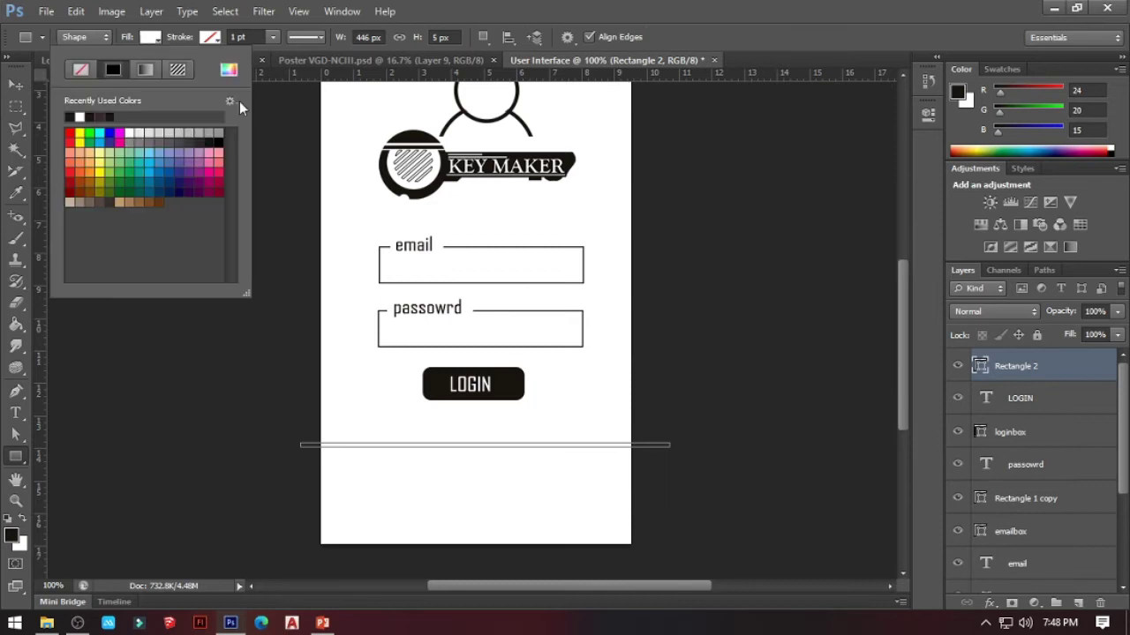
left_click(234, 72)
left_click_drag(549, 453, 555, 438)
Group the person icon and logo copy layers and name the group LOGO.
scroll(556, 436, "up", 2)
scroll(1044, 479, "down", 3)
left_click(1014, 510)
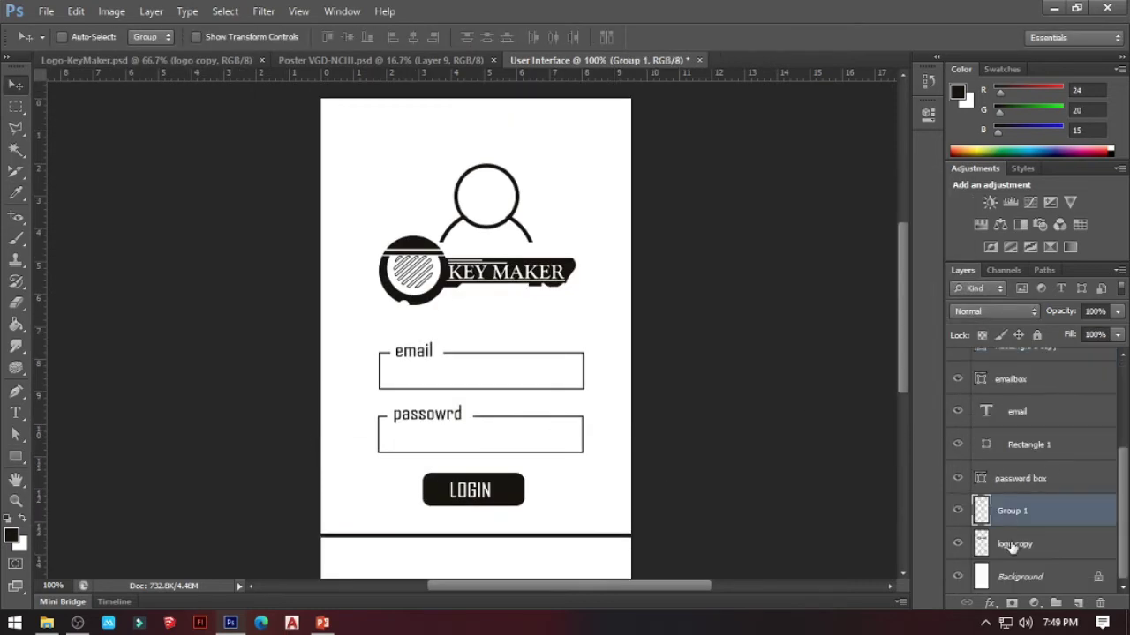
left_click(1011, 547, "shift")
key("ctrl+g")
double_click(1018, 550)
type("LOGO")
key("Return")
Duplicate the password label, move the copy below the divider line and make it read "forgot password".
scroll(538, 455, "down", 2)
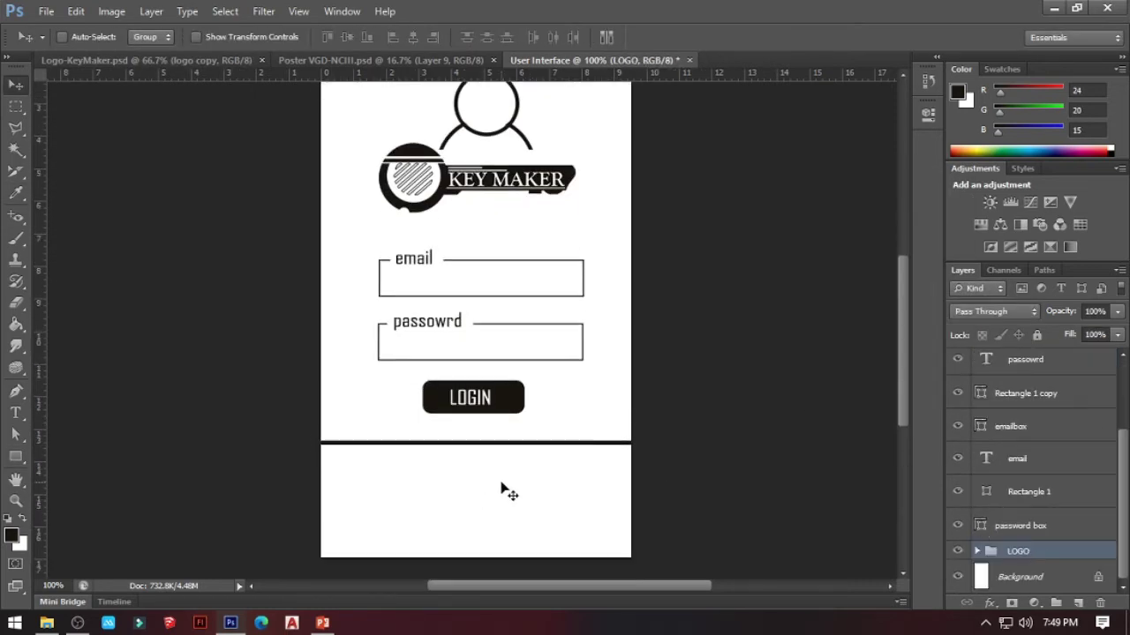
scroll(509, 490, "up", 2)
scroll(521, 485, "down", 2)
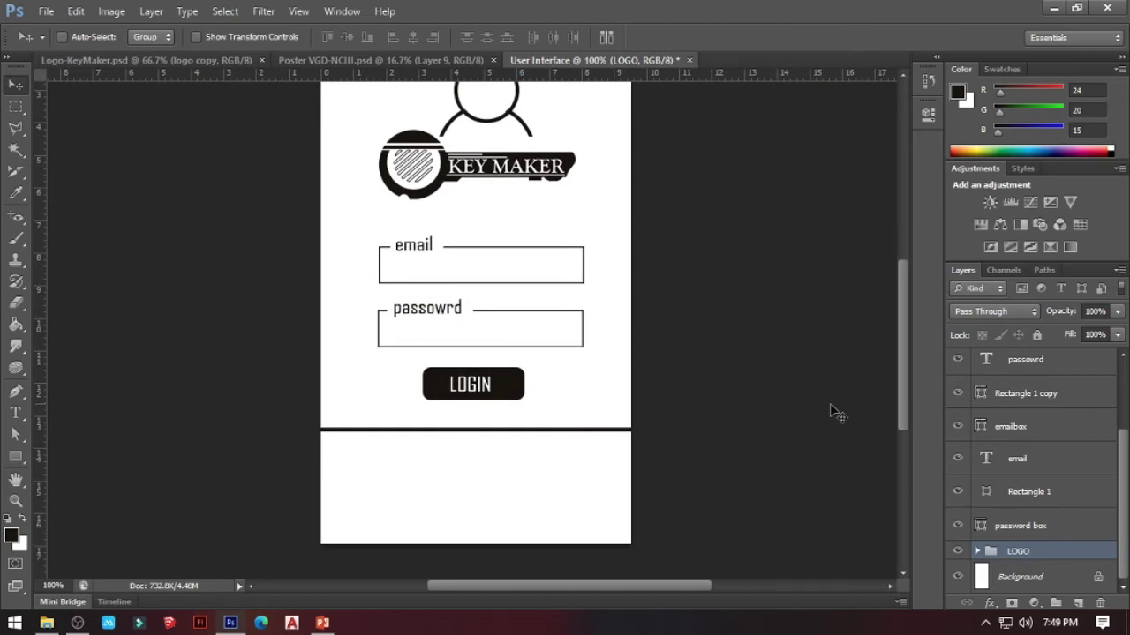
scroll(1015, 442, "up", 3)
left_click(995, 402)
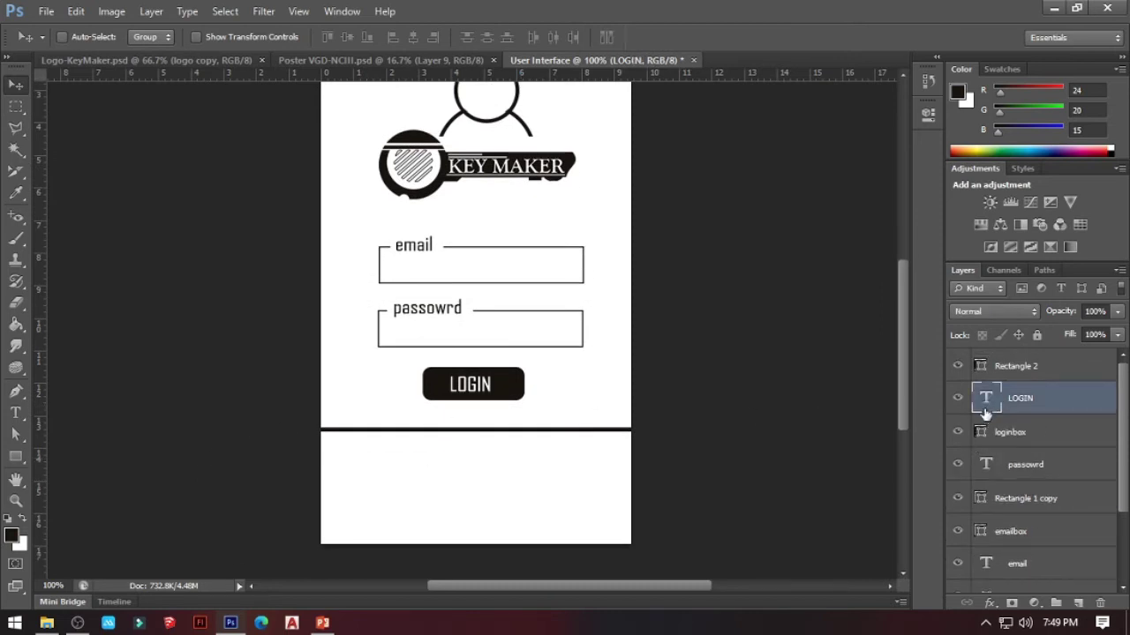
left_click(997, 465)
key("ctrl+j")
left_click_drag(440, 314, 473, 451)
double_click(985, 464)
type("forgot password")
key("ctrl+Return")
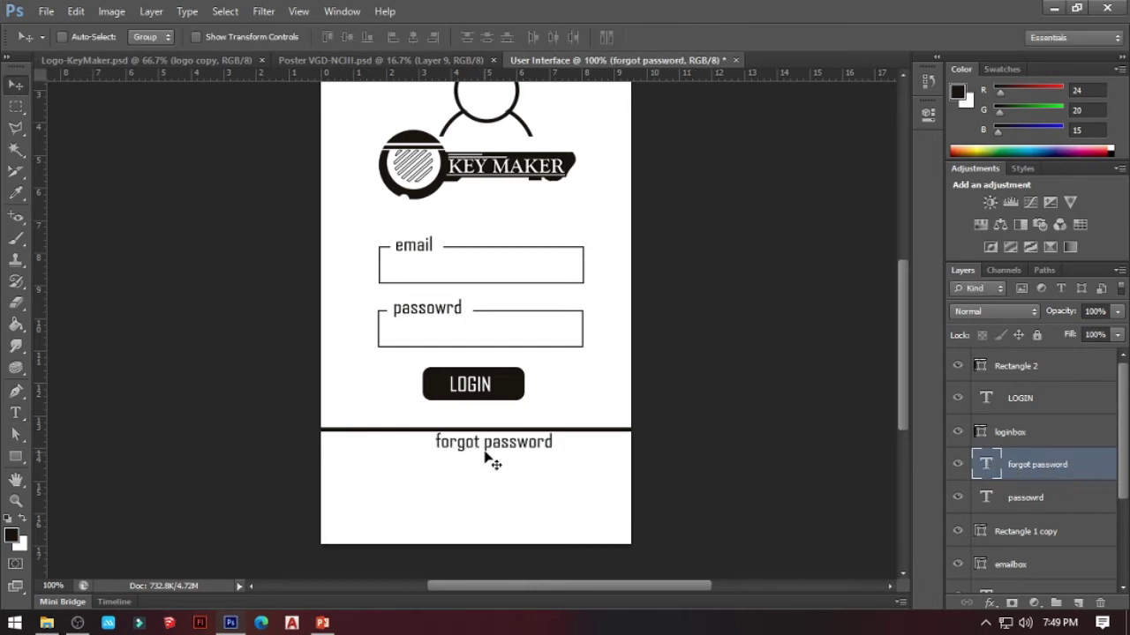
Shrink the forgot password text and place it between the LOGIN button and the divider line.
key("ctrl+t")
left_click_drag(424, 435, 428, 436)
key("Return")
left_click_drag(473, 451, 474, 421)
key("Up")
key("Up")
key("Up")
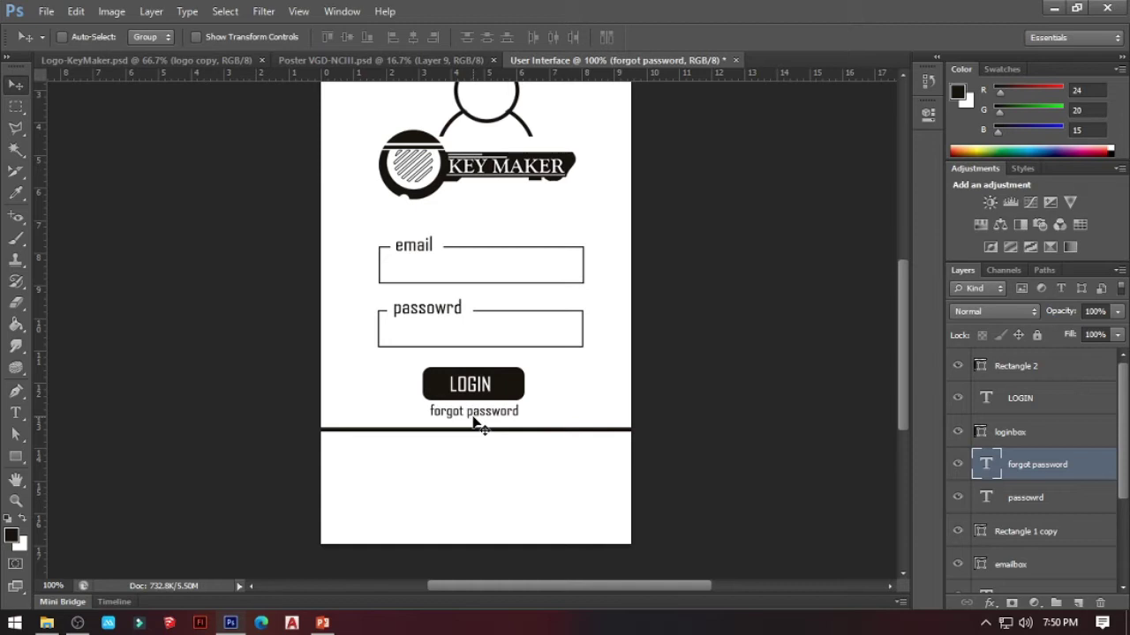
Set the forgot password layer's opacity to 80%.
left_click(1117, 312)
left_click(1102, 333)
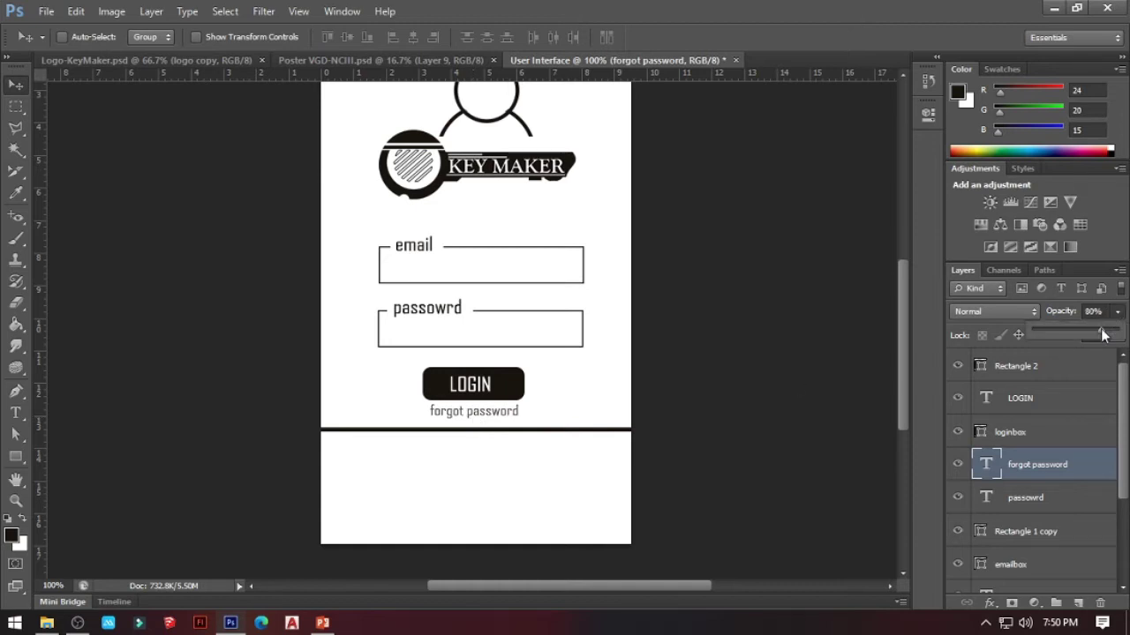
left_click(1034, 433)
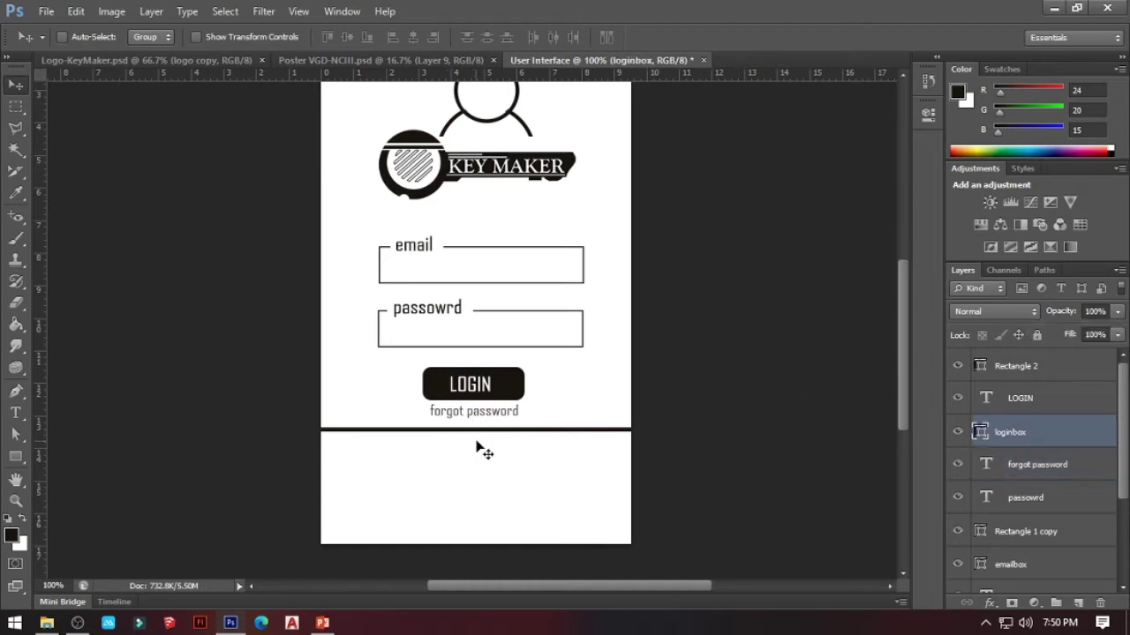
Open the 52HN52_AS01 image, bring the key machine into the login screen and place it over the lower part of the canvas.
scroll(497, 352, "up", 4)
scroll(497, 358, "down", 4)
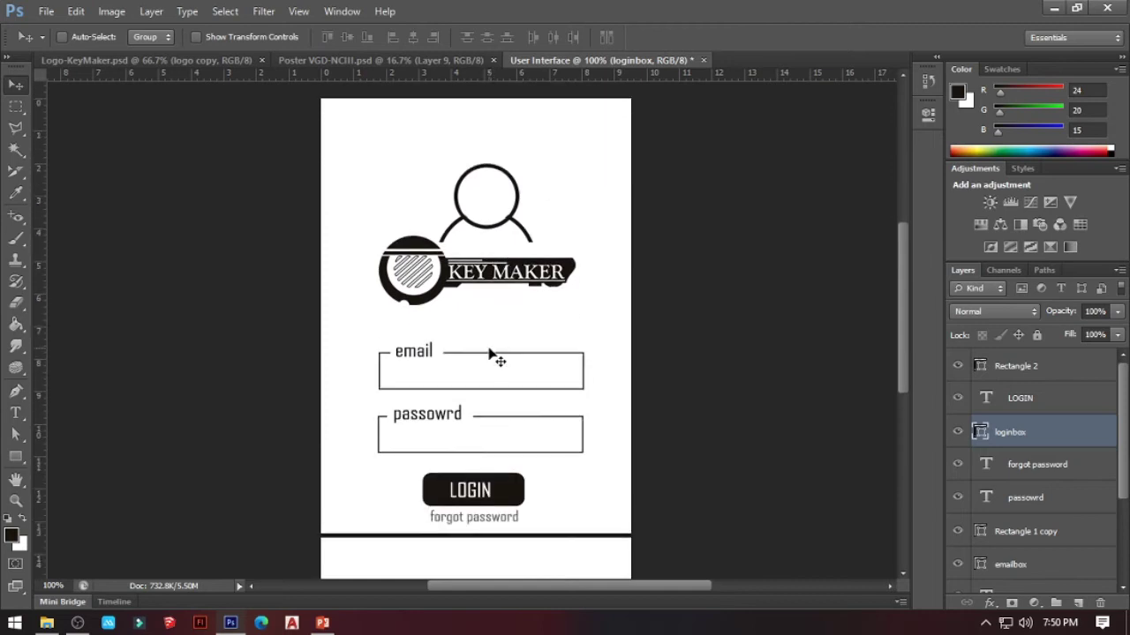
left_click(46, 12)
left_click(53, 45)
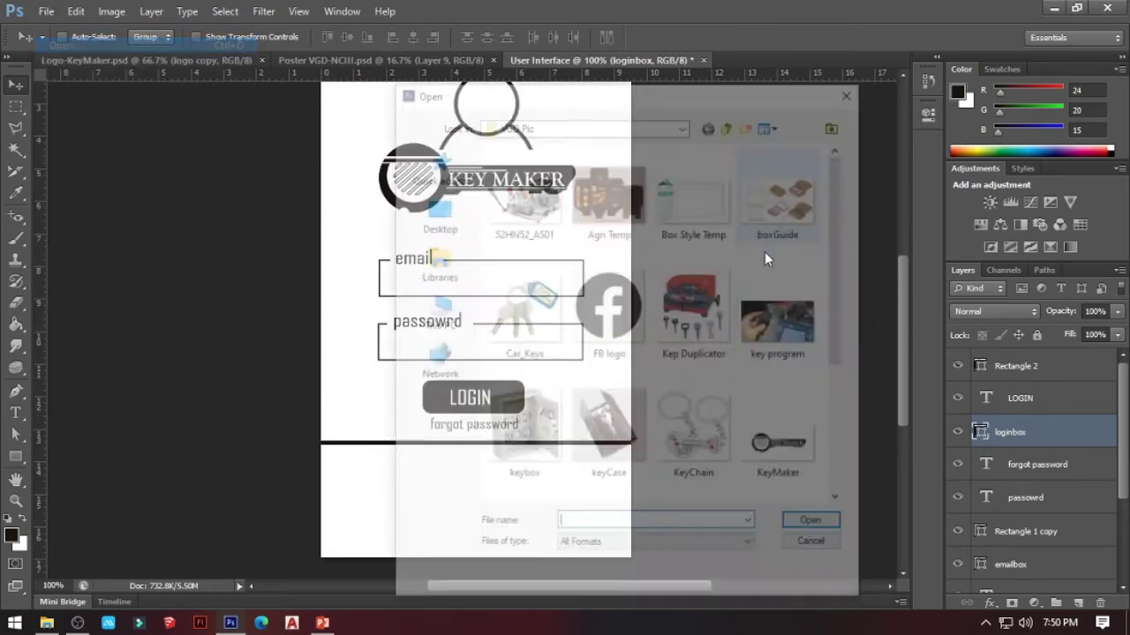
scroll(653, 323, "down", 3)
scroll(617, 318, "up", 3)
left_click(521, 194)
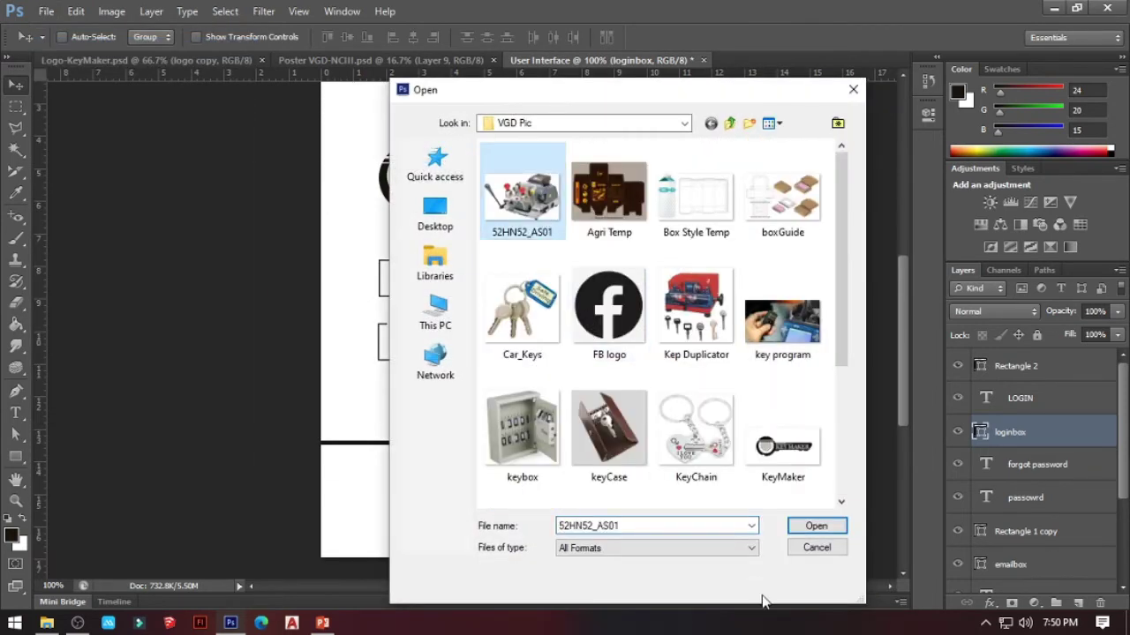
left_click(815, 527)
left_click_drag(574, 257, 448, 337)
key("ctrl+t")
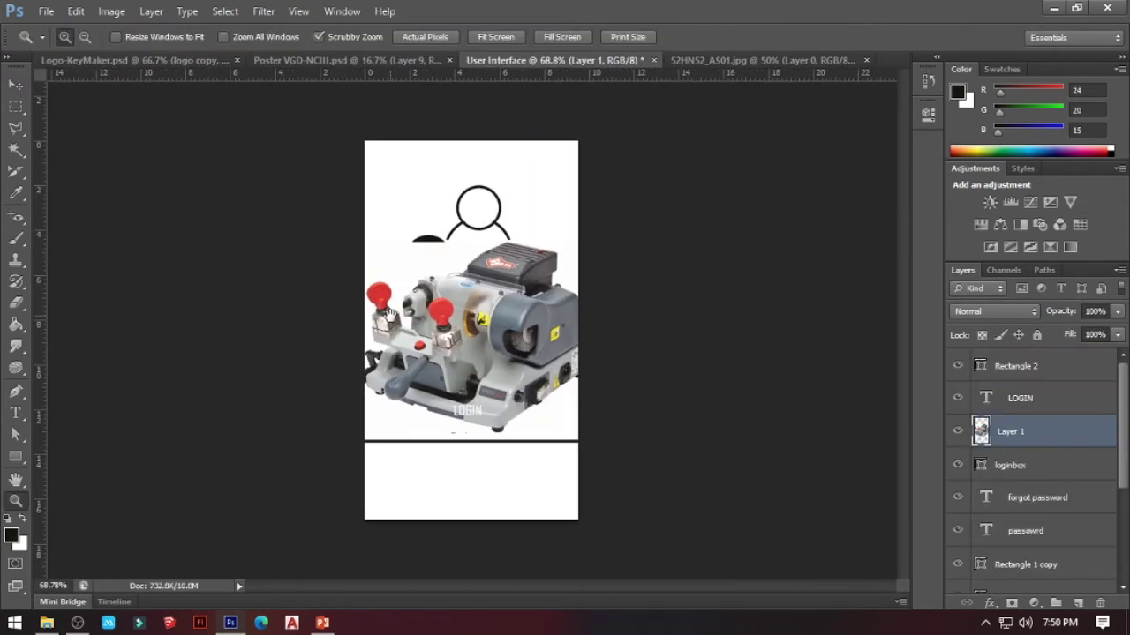
left_click_drag(389, 314, 449, 444)
Move the key machine layer to just above the Background, beneath the LOGO group, and set its opacity to 33%.
scroll(1047, 565, "down", 5)
left_click(1050, 554)
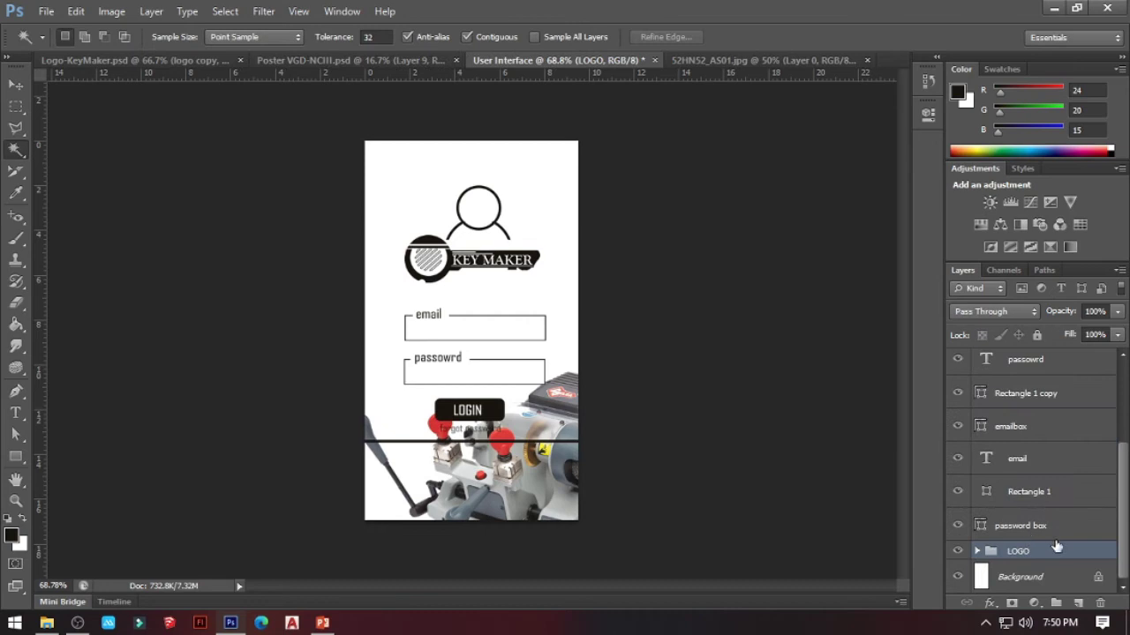
left_click(976, 551)
left_click(1015, 544)
left_click_drag(1027, 535, 1002, 440)
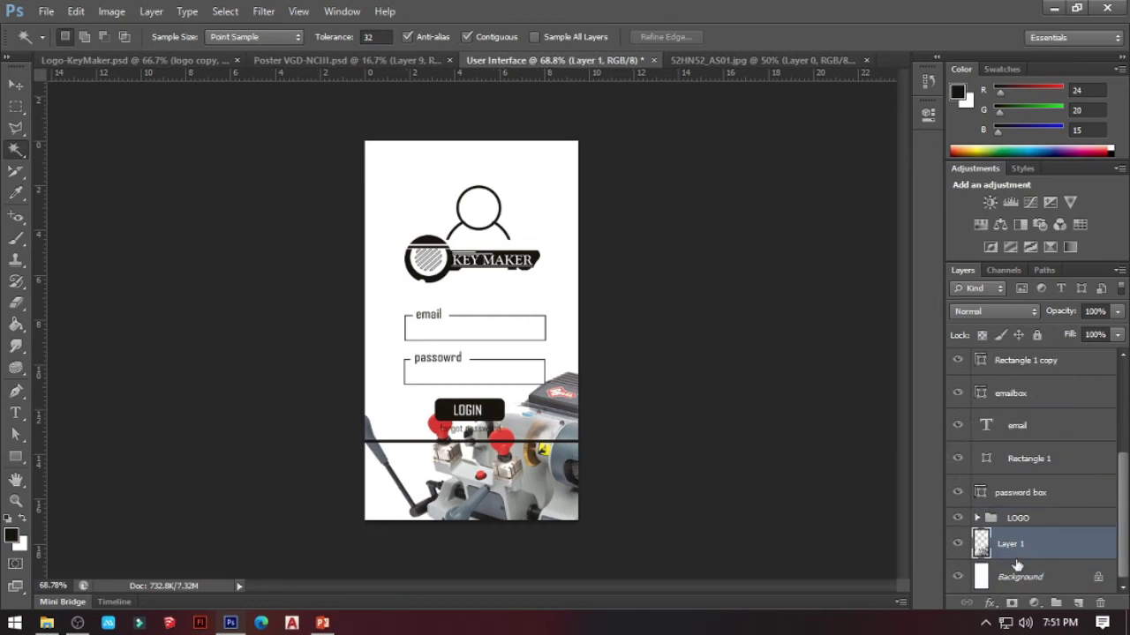
left_click(1116, 311)
left_click_drag(1071, 326, 1061, 327)
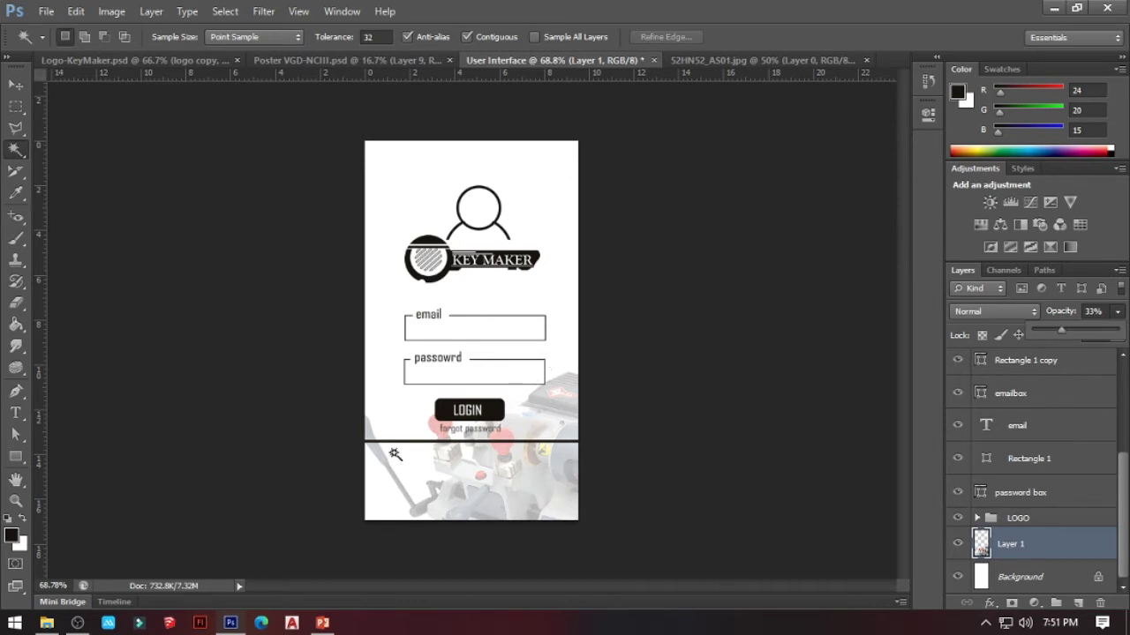
Draw a rectangle of about 508 by 110 px across the canvas's upper edge and fill it with black.
left_click(15, 459)
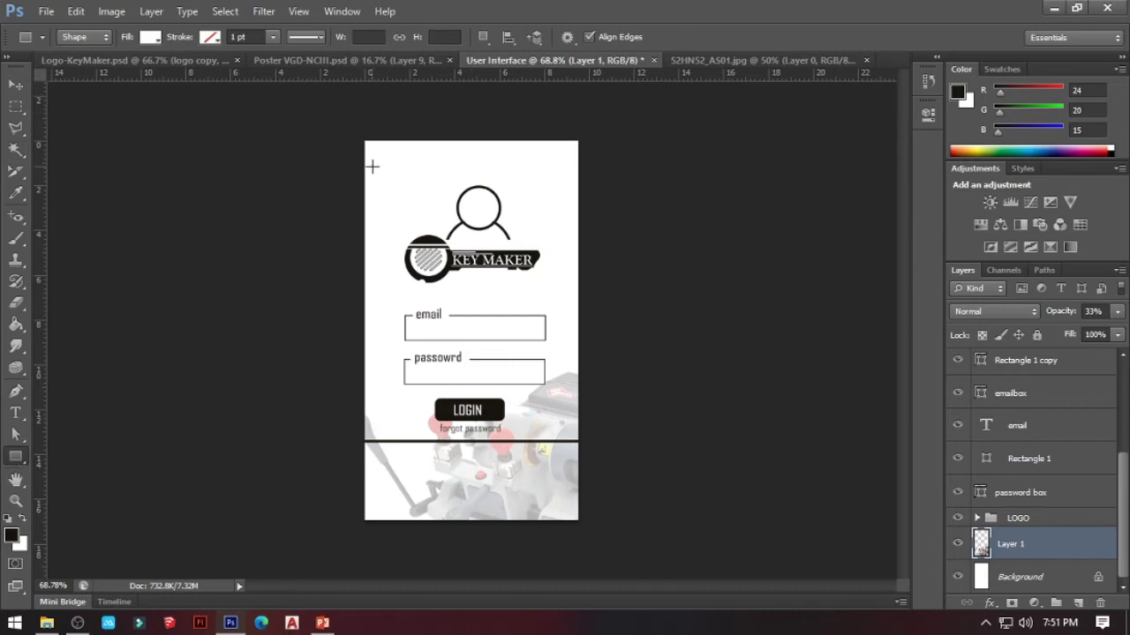
left_click_drag(297, 111, 588, 174)
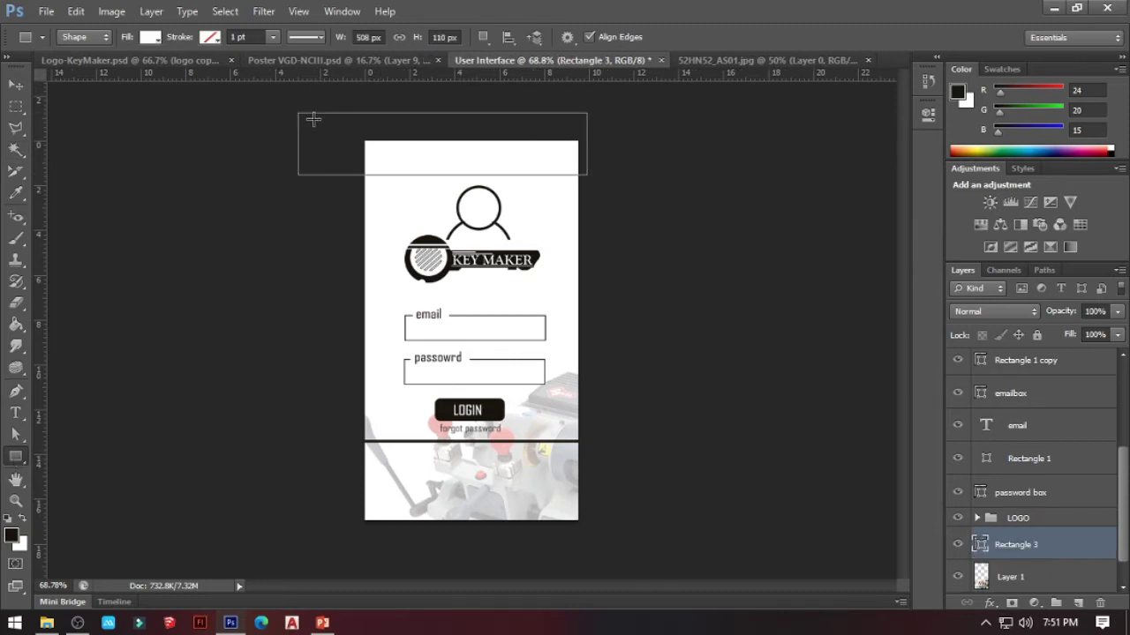
left_click(150, 37)
left_click(99, 113)
left_click(238, 68)
key("Return")
left_click(1025, 361)
key("ctrl+t")
key("Escape")
key("ctrl+t")
key("Escape")
Warp the black rectangle so its lower edge curves from low at the left up to the right.
left_click(1016, 549)
key("ctrl+t")
left_click(771, 37)
left_click_drag(298, 175, 311, 219)
left_click_drag(586, 175, 585, 156)
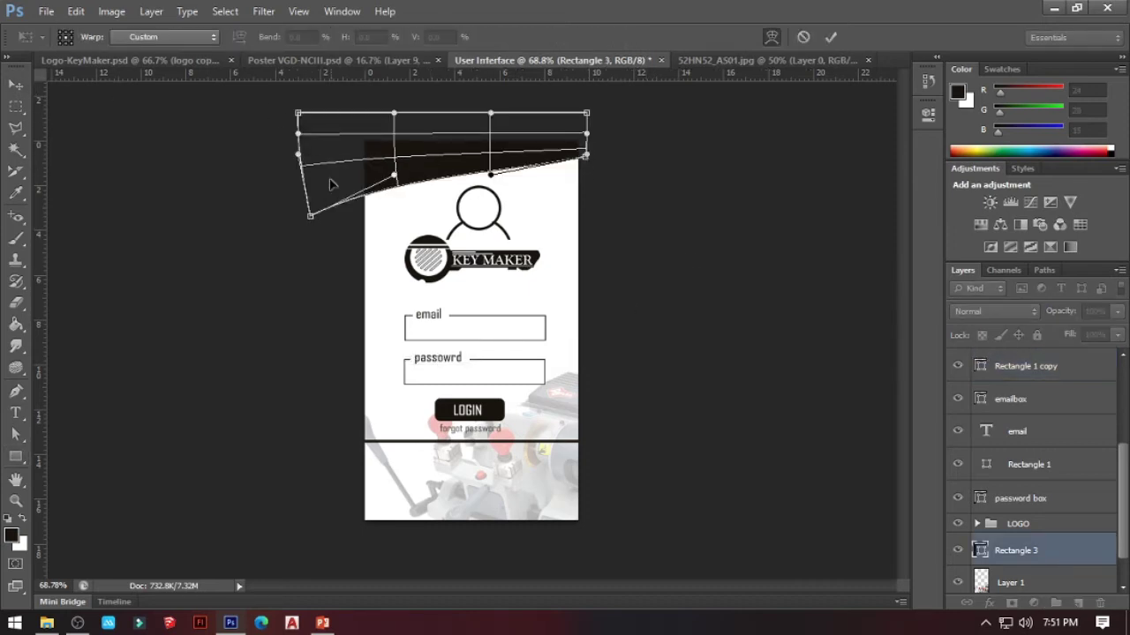
key("Return")
Duplicate the curved black shape, rotate the copy 180 degrees and fit it along the canvas's lower edge.
left_click_drag(442, 179, 442, 207)
left_click_drag(442, 207, 449, 538)
key("ctrl+t")
left_click_drag(634, 511, 362, 548)
left_click_drag(486, 556, 486, 531)
key("Return")
Move the original black shape up to leave a slimmer curved header above the person icon.
left_click(1014, 578)
left_click_drag(450, 186, 450, 149)
left_click(645, 242)
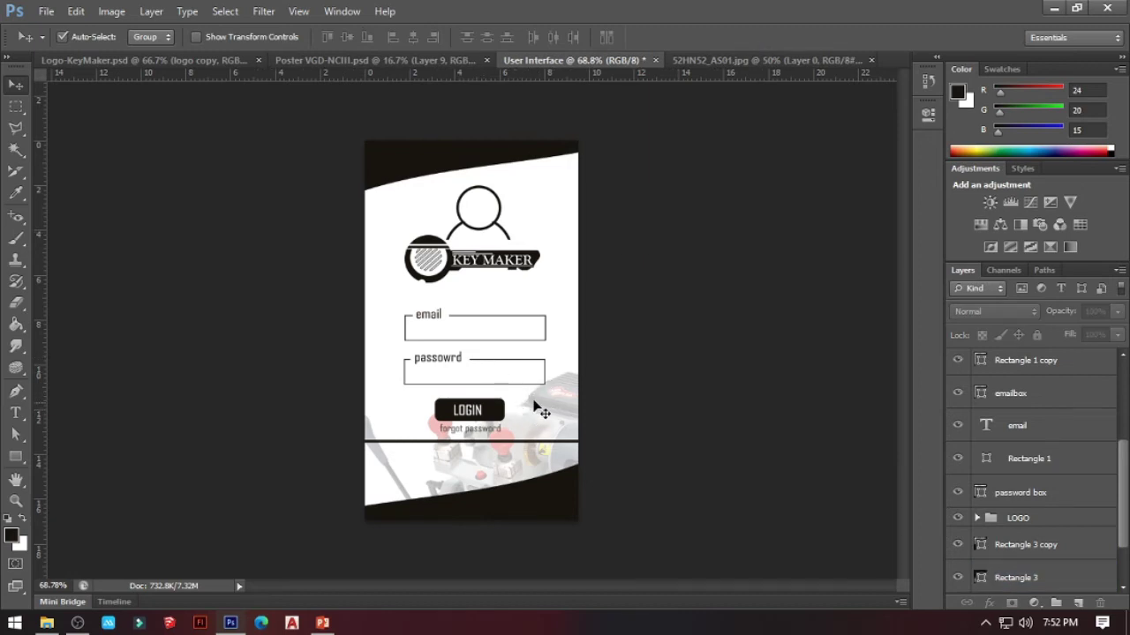
Nudge the LOGO group down closer to the email box, clear of the curved header.
scroll(1023, 494, "down", 2)
left_click(1028, 453)
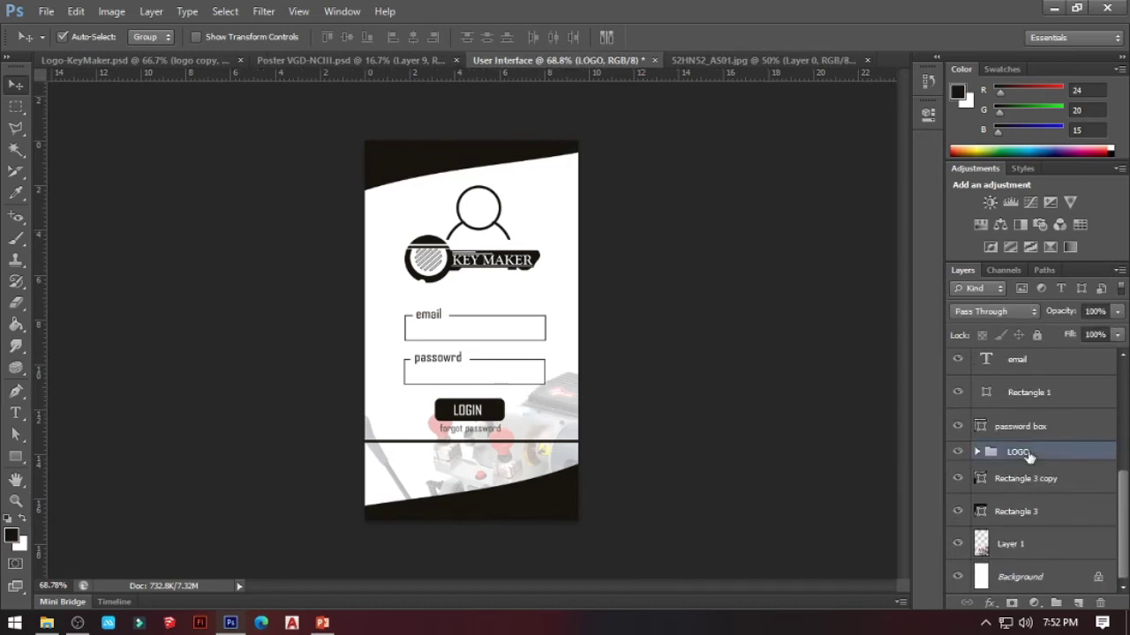
key("Down")
key("Down")
key("Down")
key("Down")
key("Down")
key("Down")
key("Down")
key("Down")
key("Down")
key("Down")
key("Down")
key("Down")
key("Down")
key("Down")
key("Down")
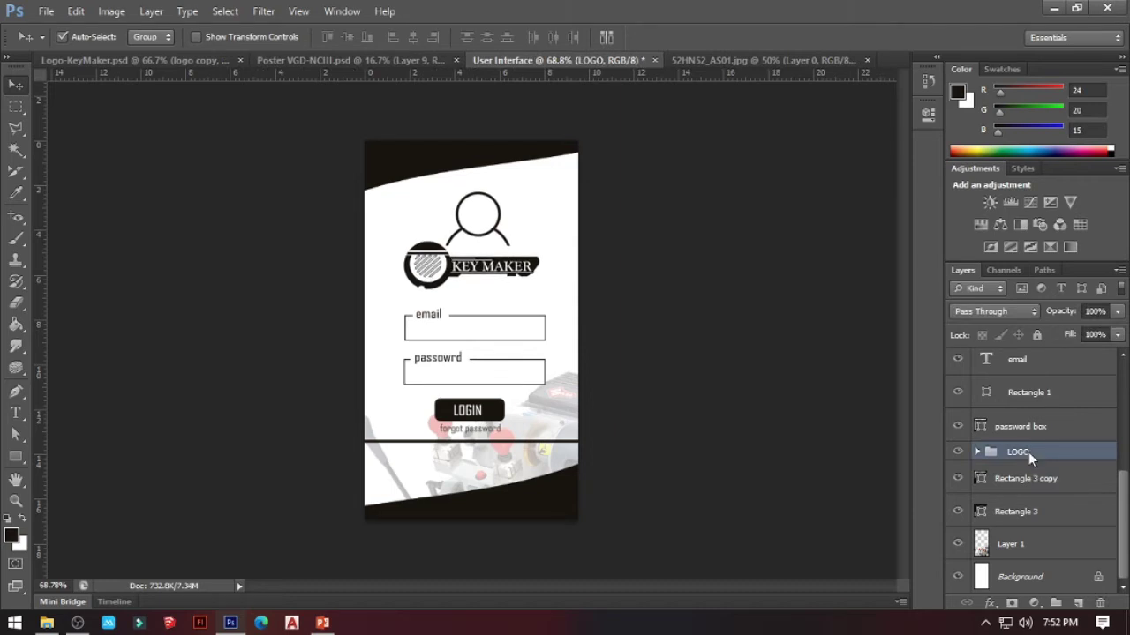
key("Down")
key("Down")
key("Down")
key("Down")
key("Down")
key("Down")
key("Down")
key("Down")
key("Down")
key("Down")
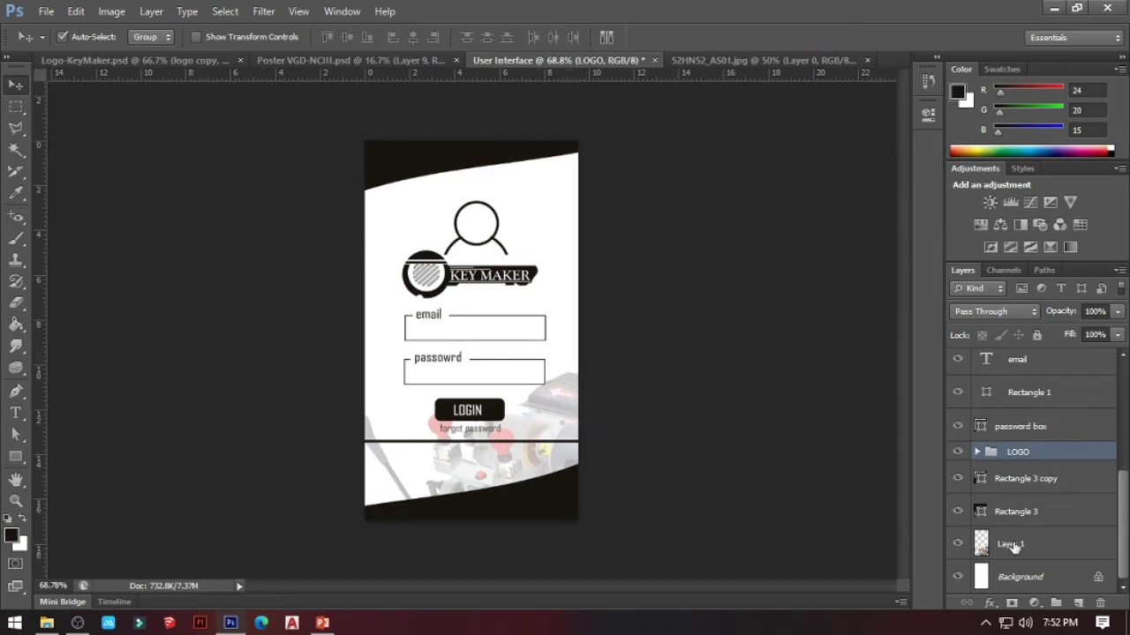
scroll(1022, 477, "up", 5)
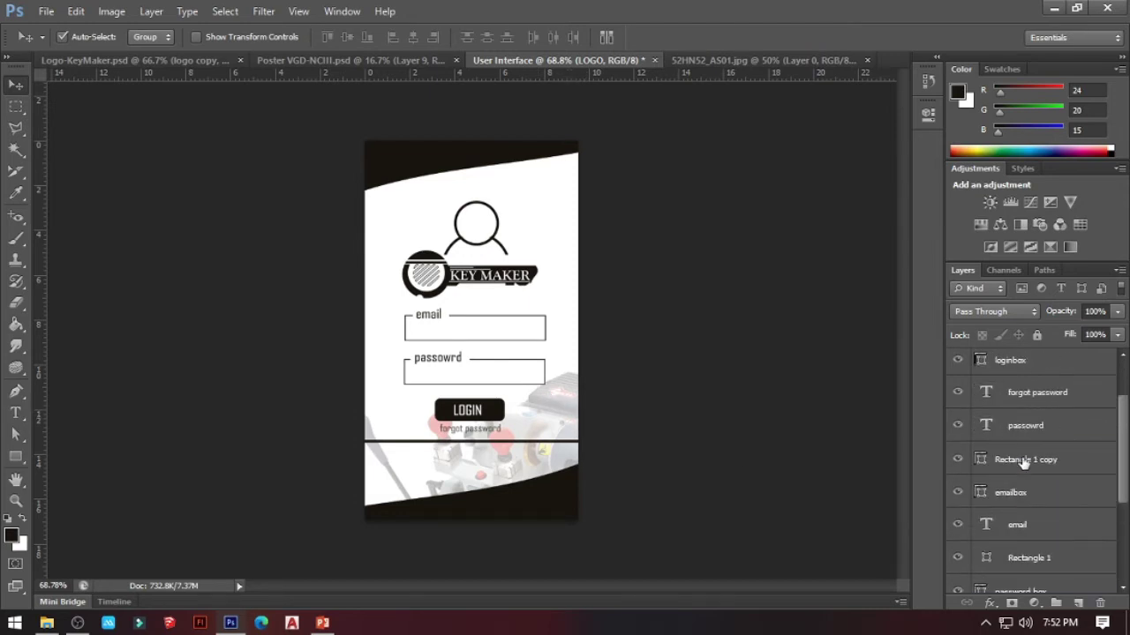
left_click(1020, 379)
scroll(1072, 501, "down", 1)
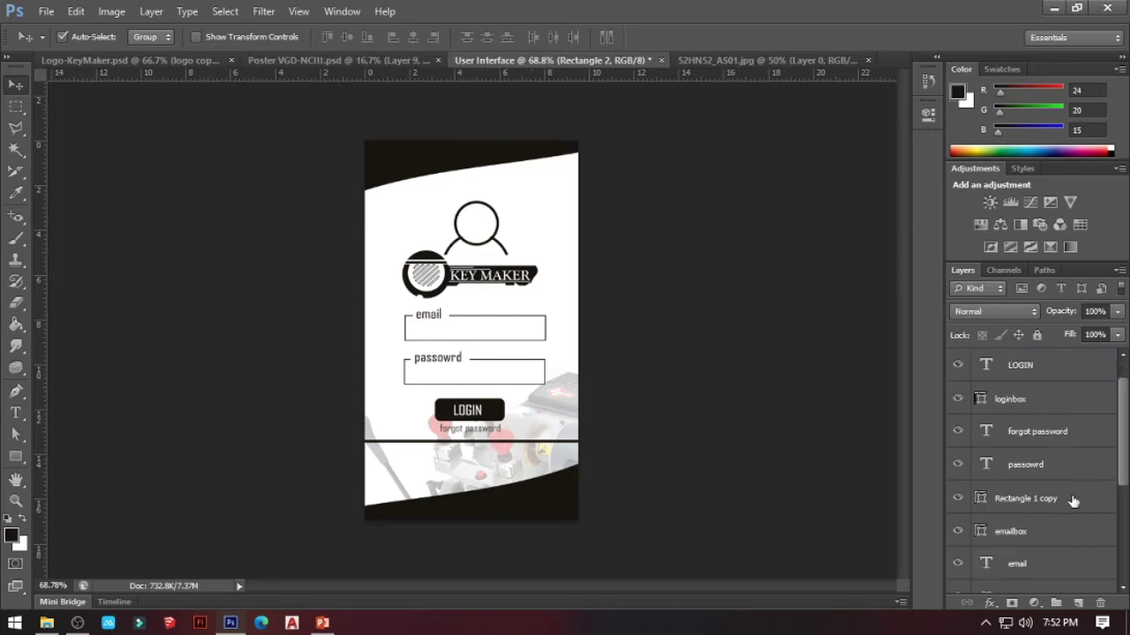
scroll(1048, 525, "down", 1)
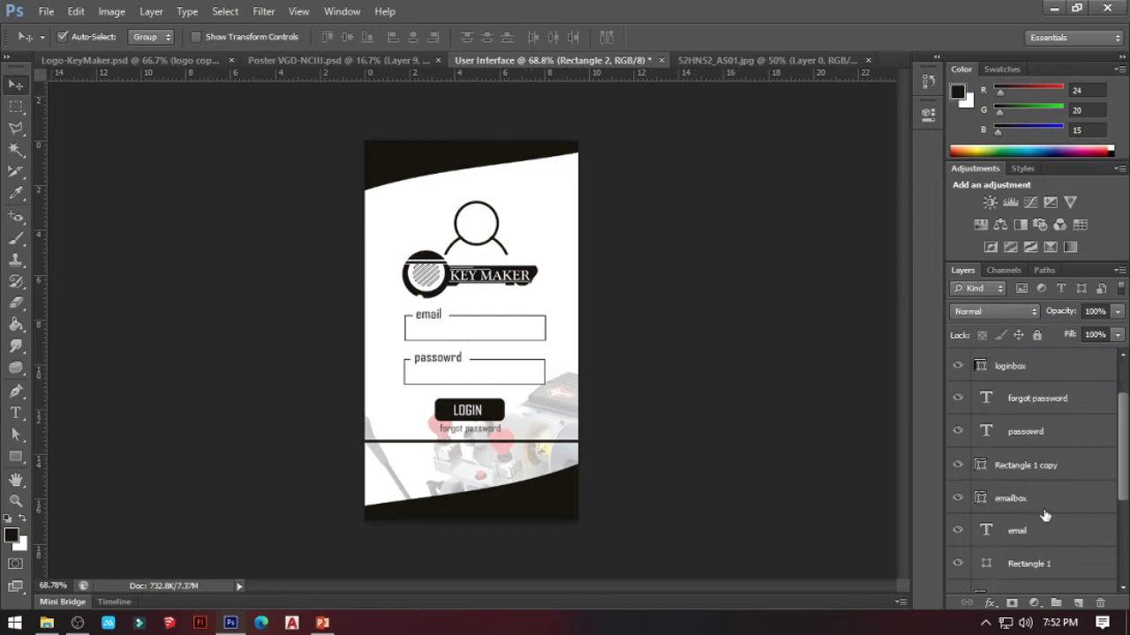
scroll(1039, 497, "up", 2)
left_click(1028, 403)
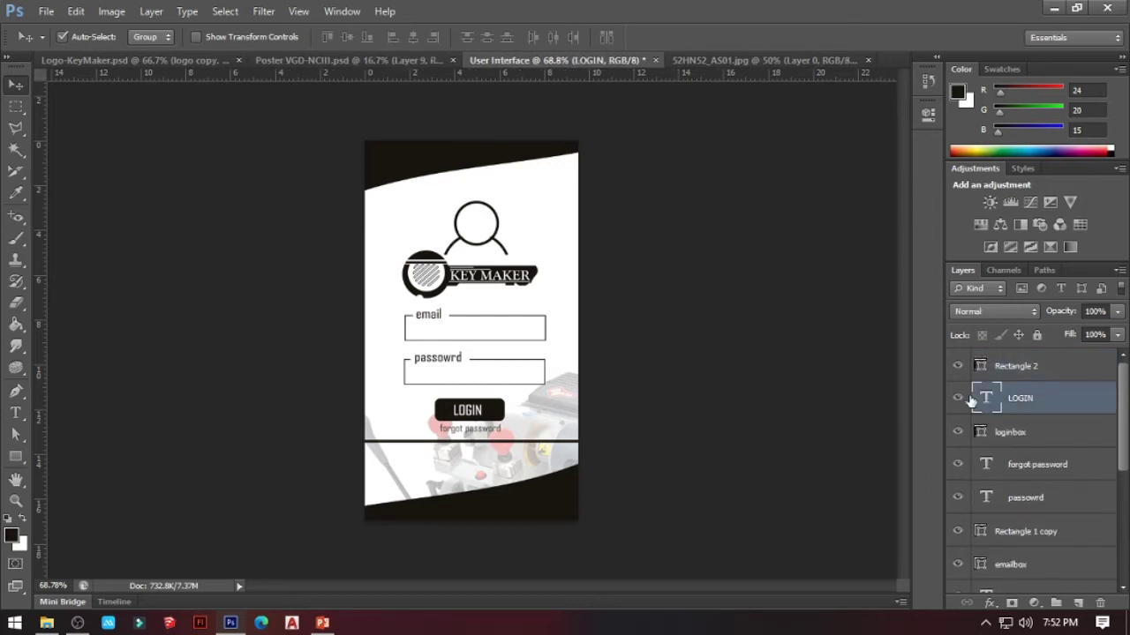
left_click(1007, 377)
left_click(1008, 406, "shift")
left_click_drag(486, 413, 550, 423)
key("ctrl+alt+z")
key("ctrl+alt+z")
Duplicate the LOGIN label and its box beside the original button and make the copied label read SIGN UP.
left_click(1009, 432, "shift")
left_click_drag(483, 415, 556, 418)
double_click(986, 398)
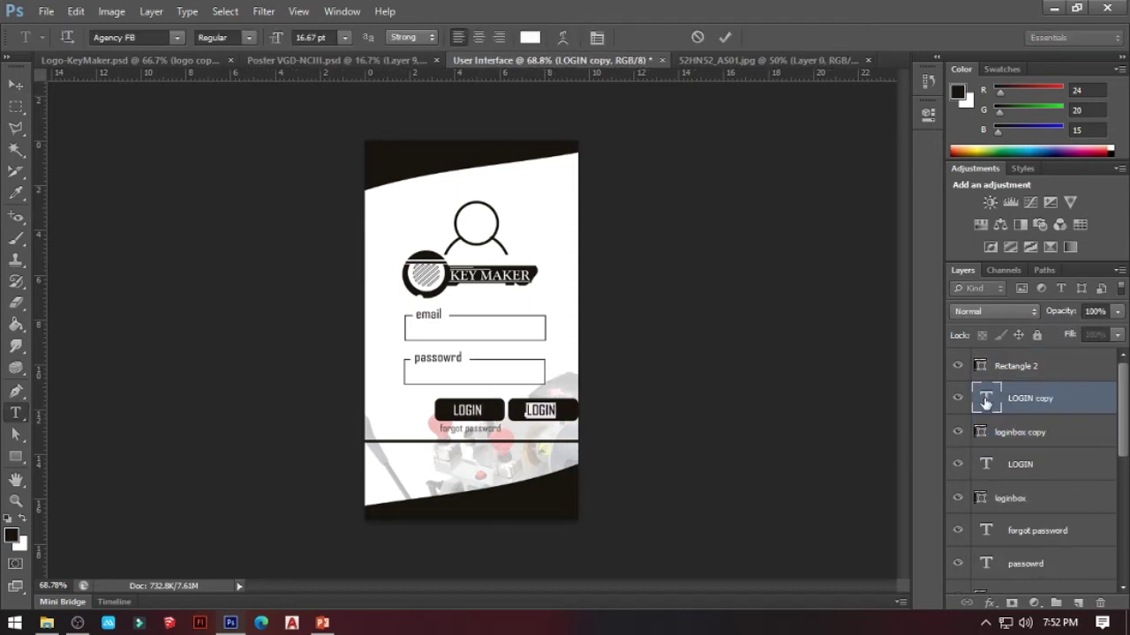
Move the LOGIN and SIGN UP buttons together to the left so they line up below the password box.
left_click(1010, 498, "shift")
left_click_drag(478, 410, 446, 408)
key("Down")
key("Down")
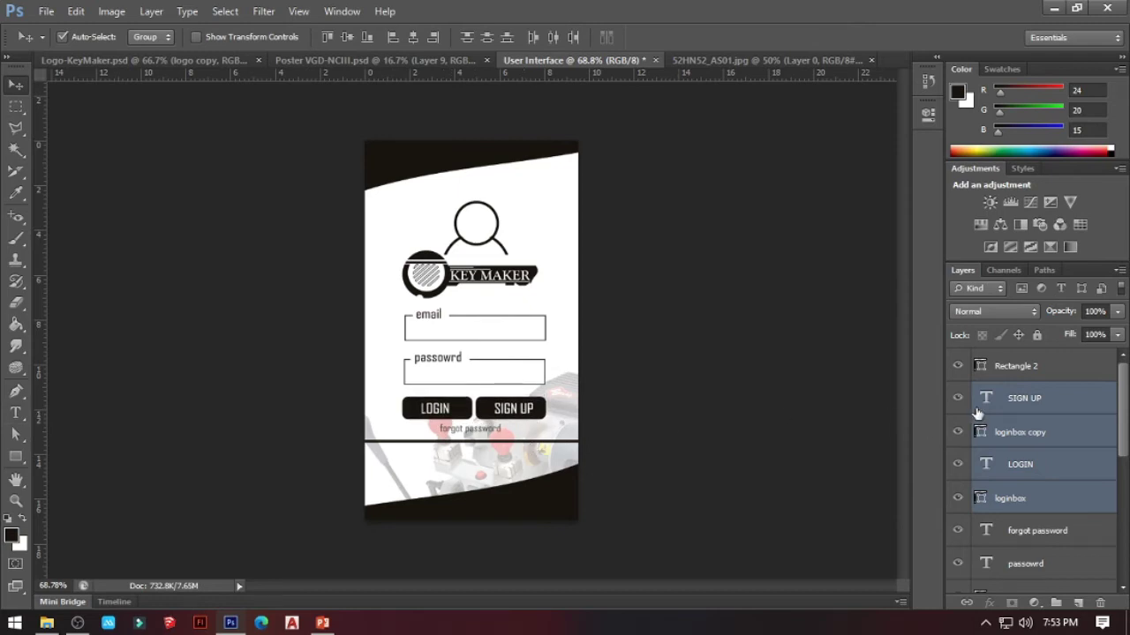
left_click(1007, 400)
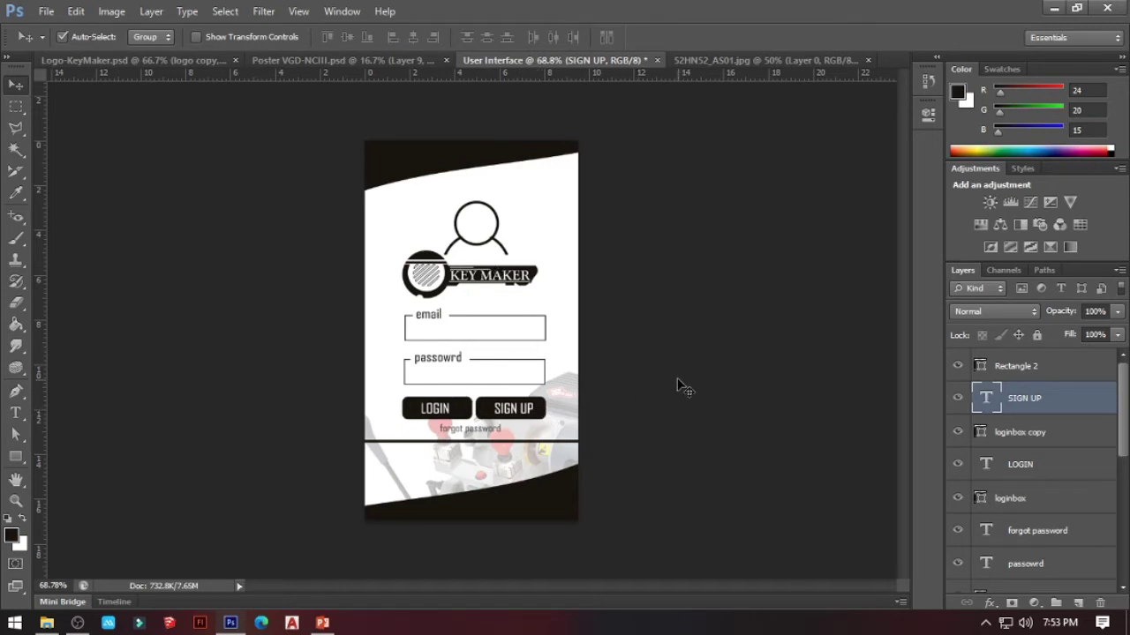
left_click(1029, 434)
scroll(1066, 456, "down", 4)
scroll(1066, 457, "up", 4)
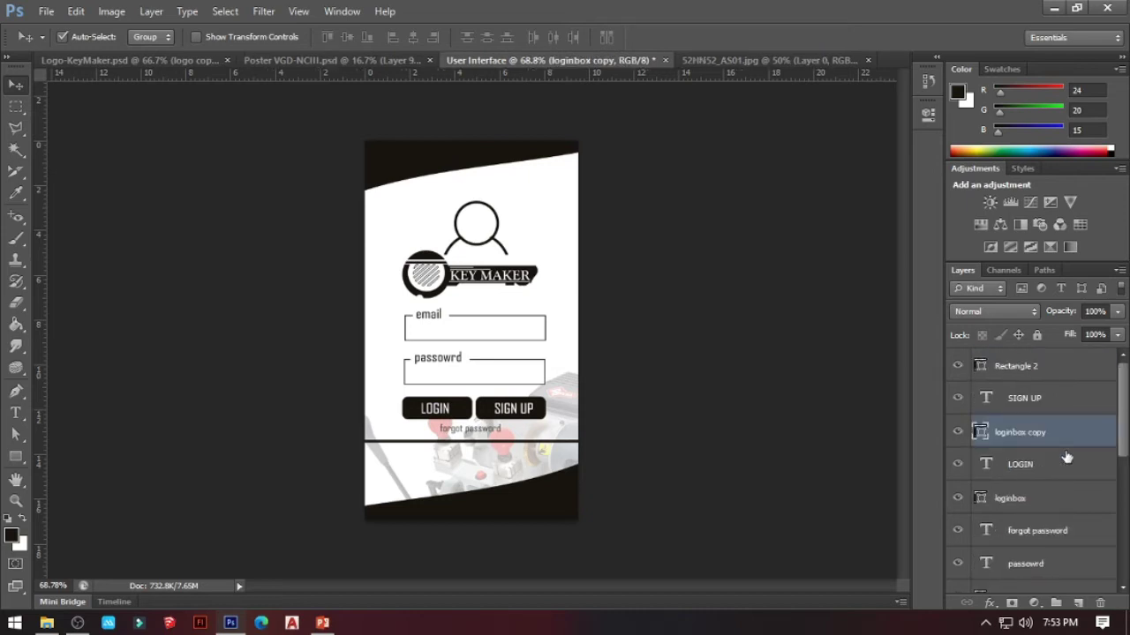
left_click(1051, 380)
scroll(1057, 498, "down", 4)
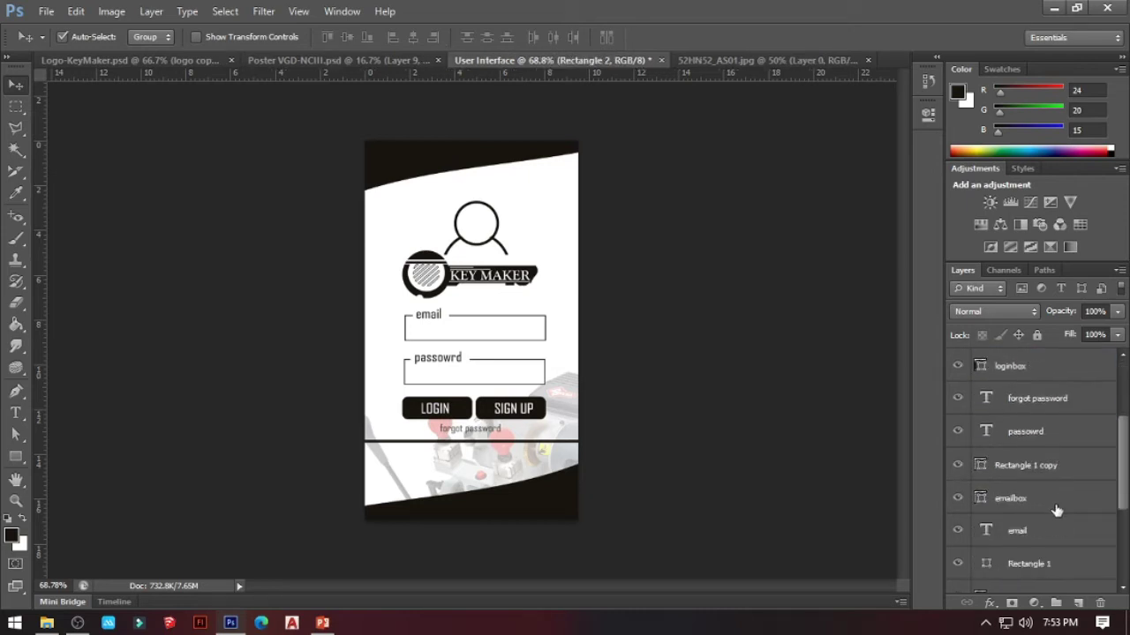
scroll(1055, 510, "up", 4)
left_click(1034, 430)
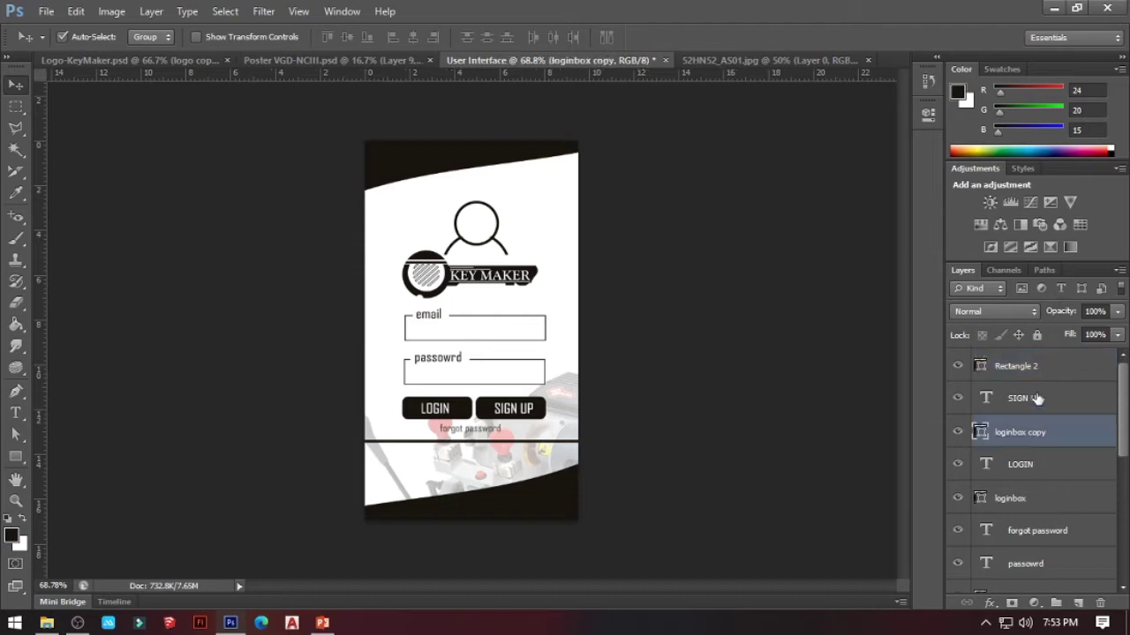
left_click(1039, 380)
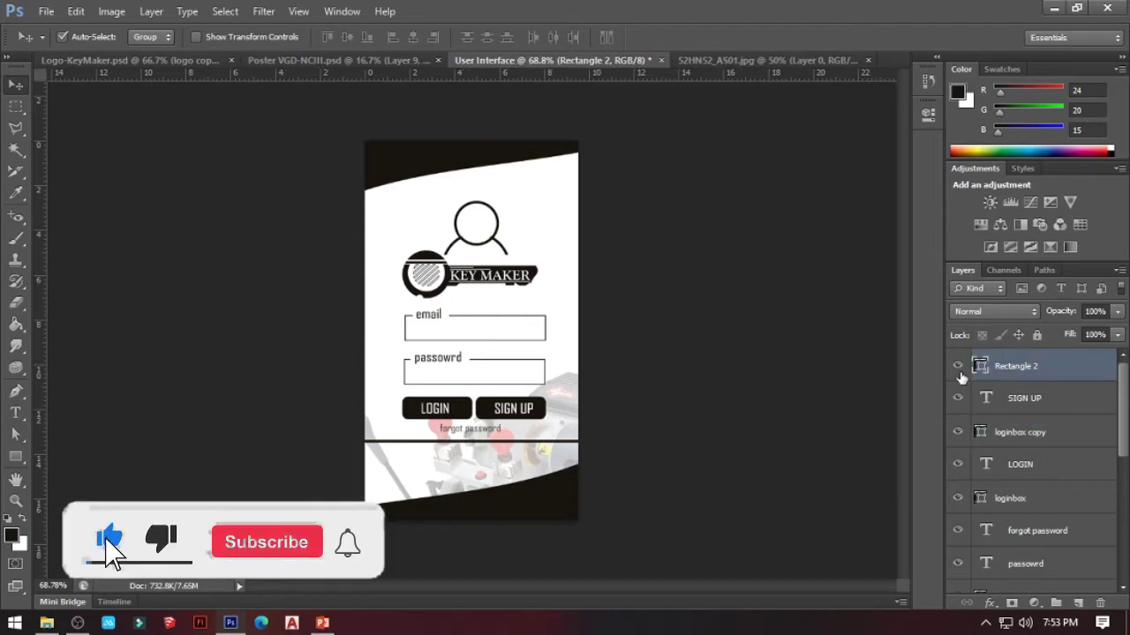
Group the SIGN UP and LOGIN labels with their two button boxes and name the group BUTTON.
left_click(1010, 401)
scroll(1059, 454, "down", 1)
scroll(1056, 447, "up", 1)
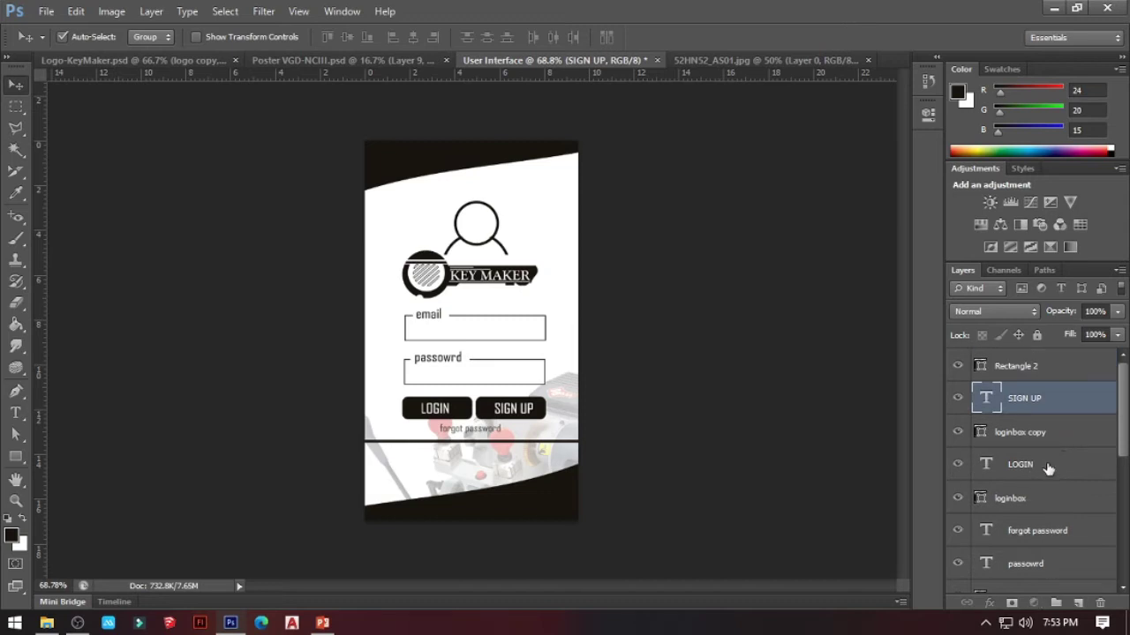
left_click(1048, 468, "shift")
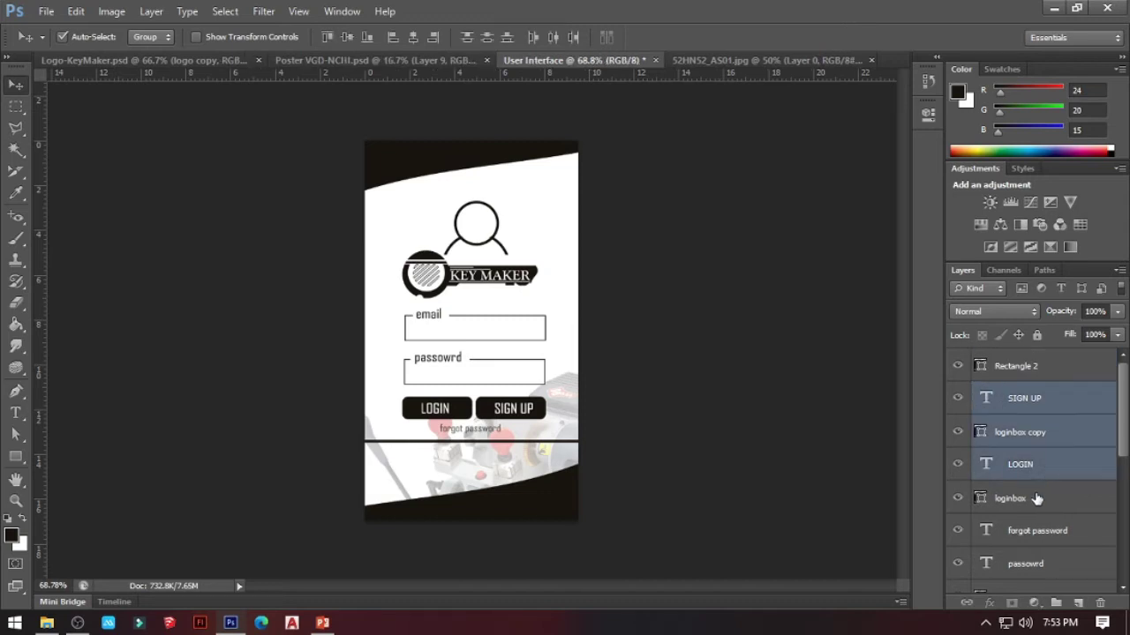
left_click(1019, 501, "shift")
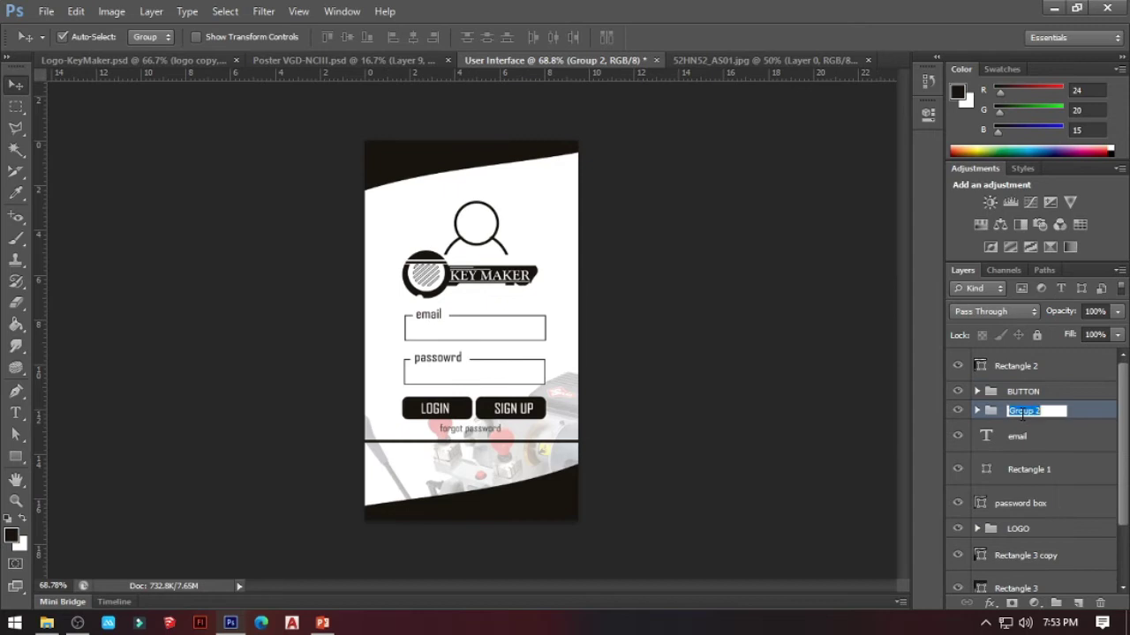
Rename the input box group, header shape and footer shape TEXTBIX, HEADERBG and FOOTER BG, and place Rectangle 2 below the LOGO group.
type("TEXTBIX")
key("Return")
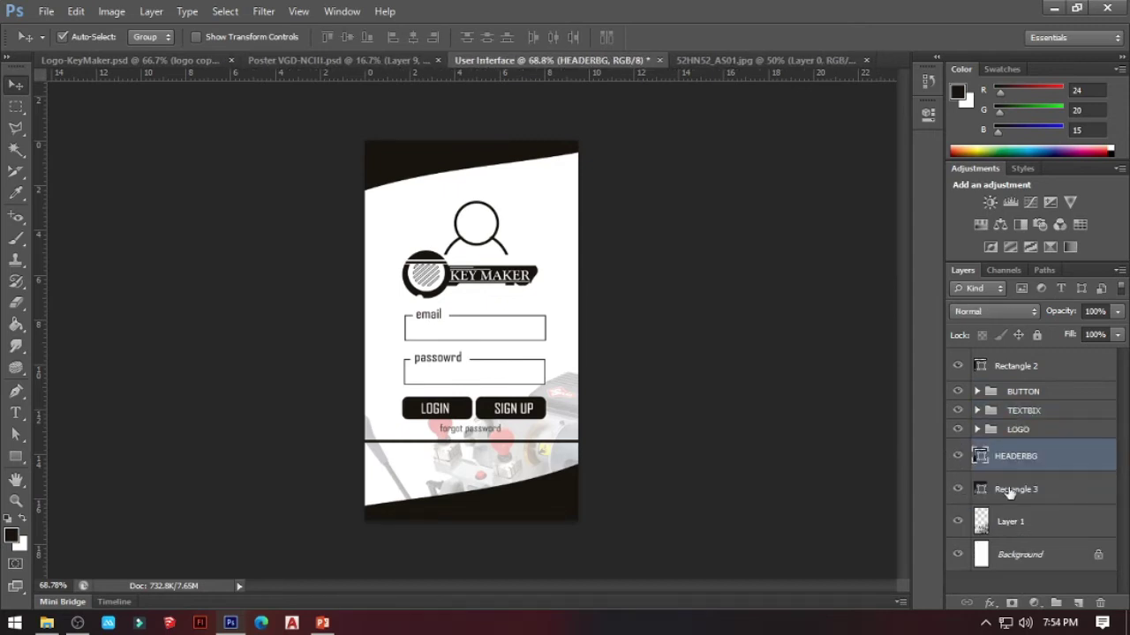
left_click(1008, 490)
left_click_drag(1014, 365, 997, 441)
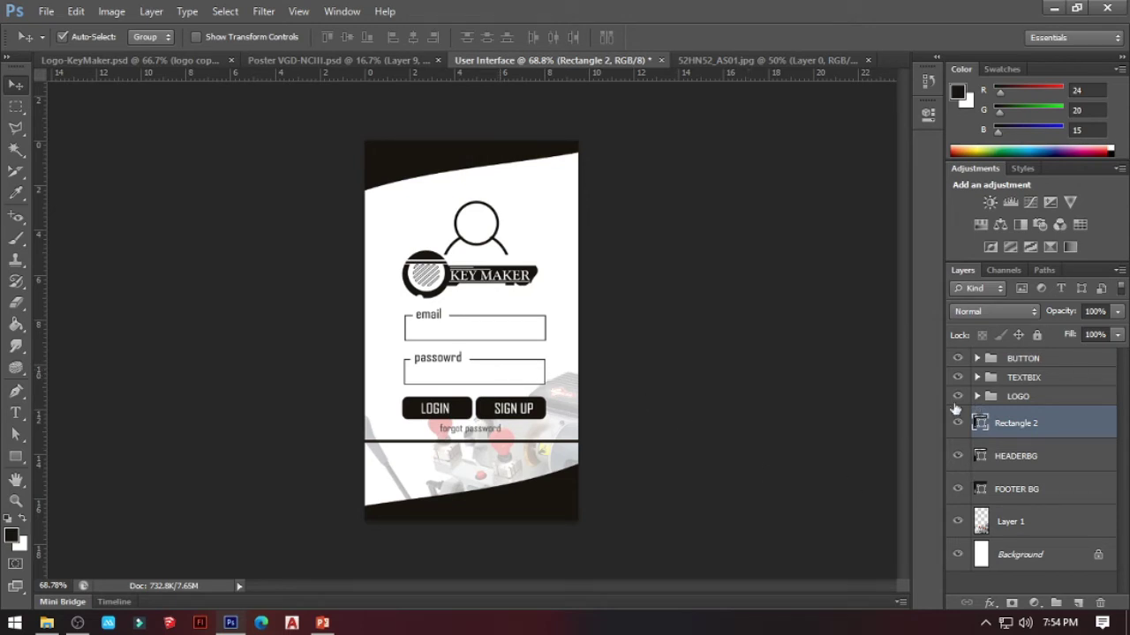
Save a JPEG copy of the login screen named UI-USER LOG in the VGD Pic folder with High quality 8.
left_click(46, 12)
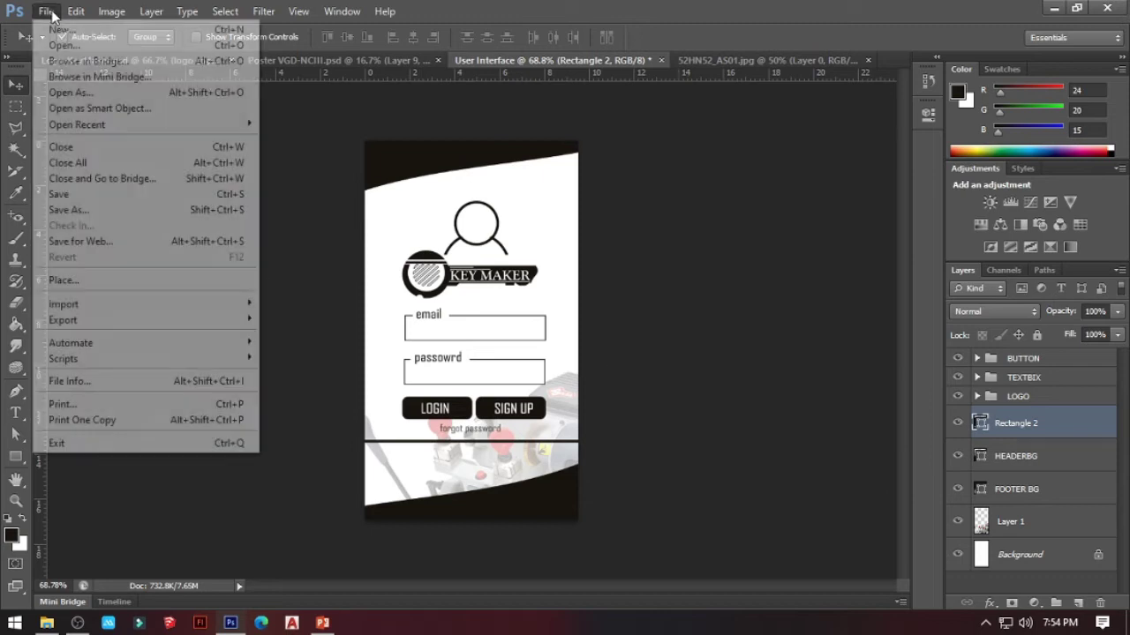
left_click(97, 210)
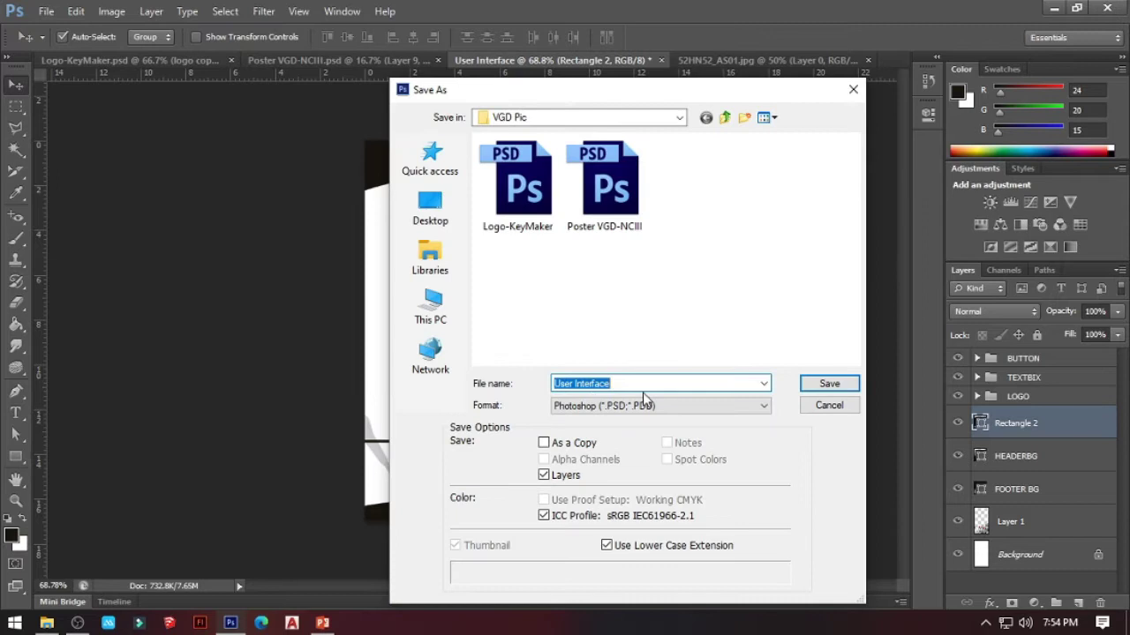
left_click(664, 405)
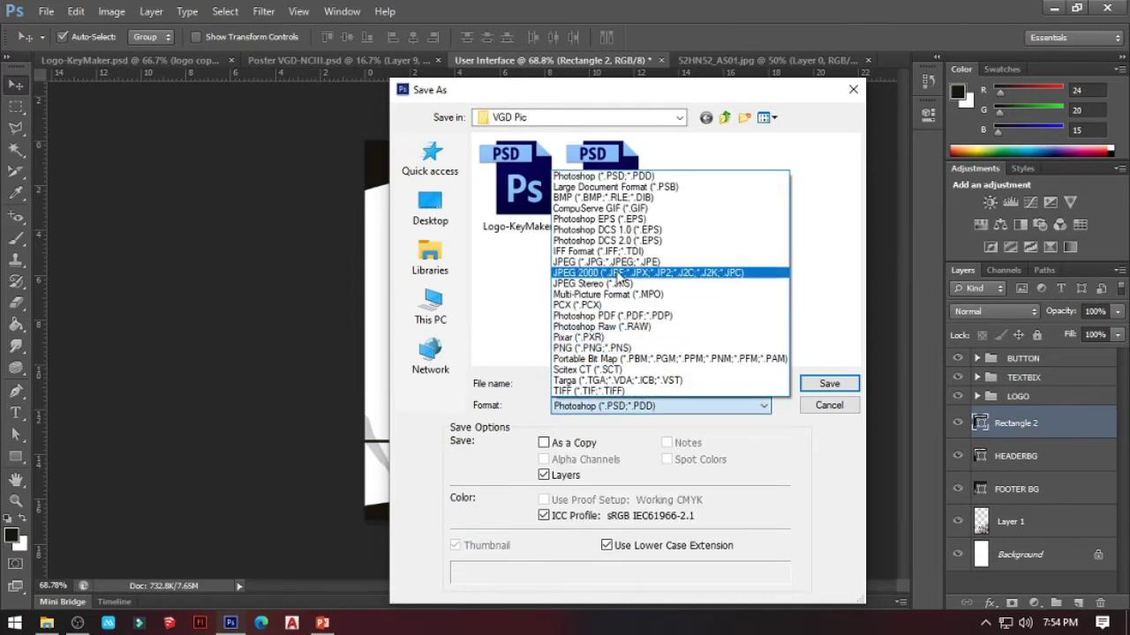
left_click(618, 263)
left_click(635, 383)
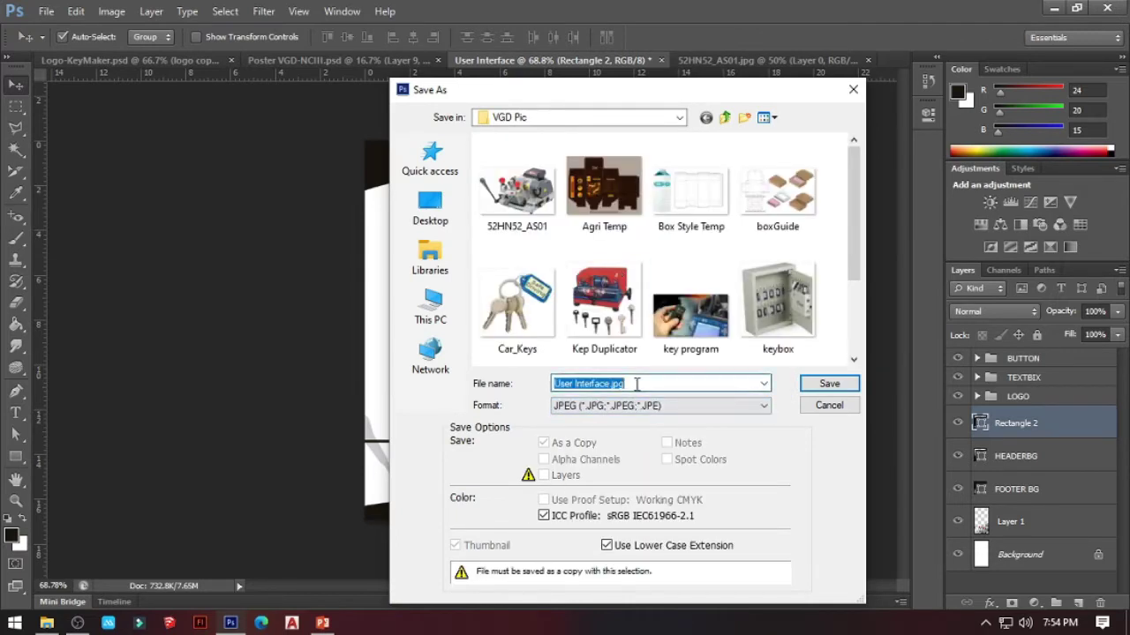
type("UI-USER LOG")
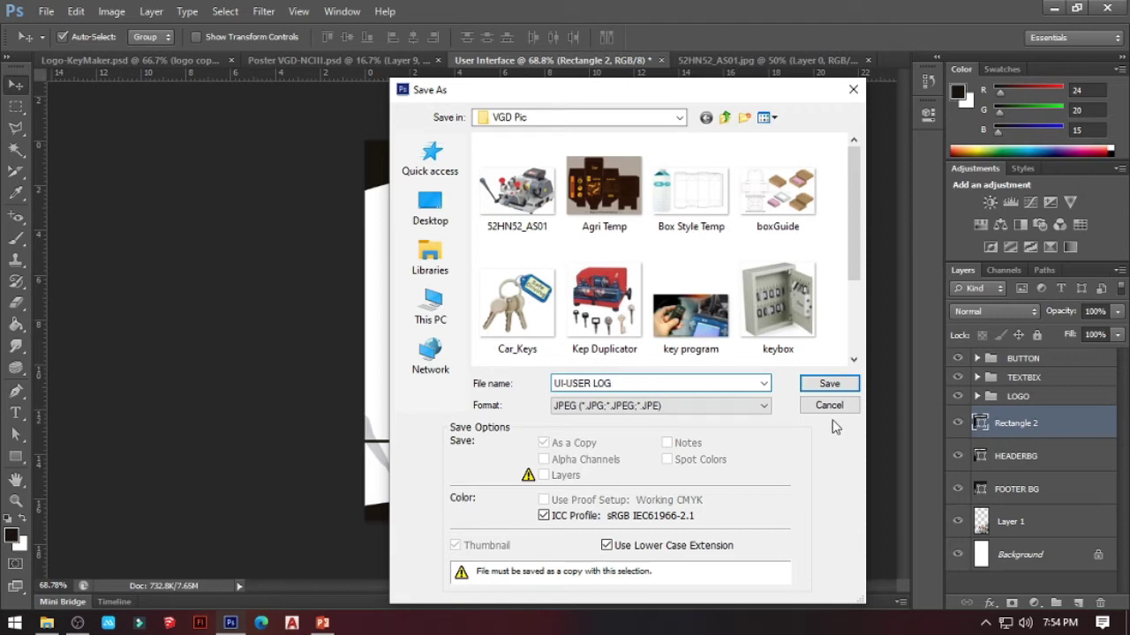
left_click(829, 383)
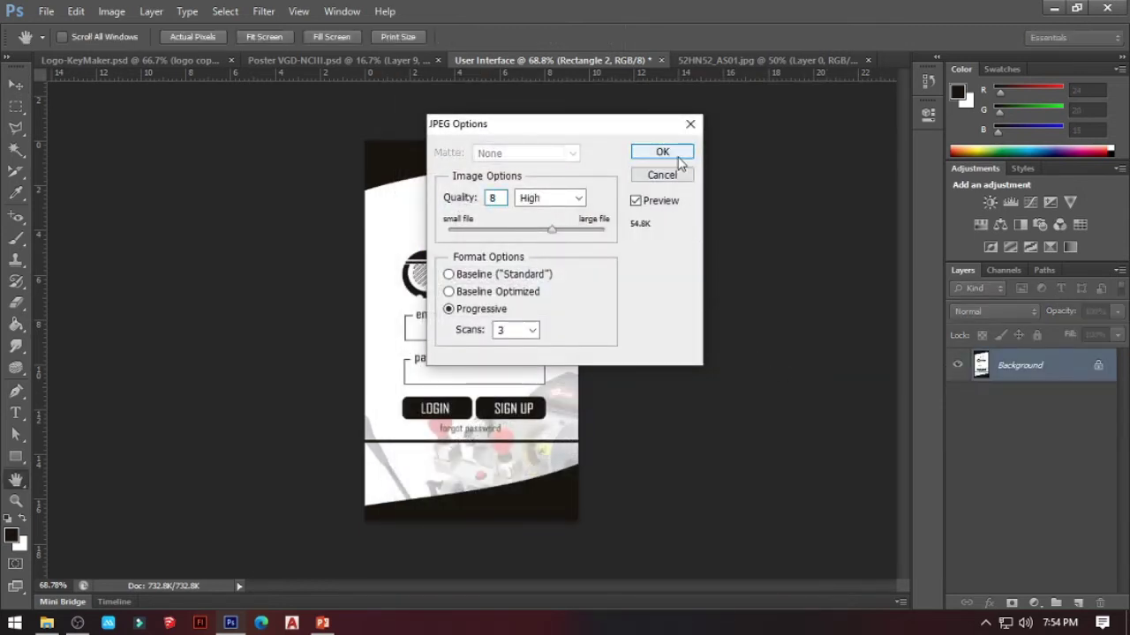
left_click(671, 156)
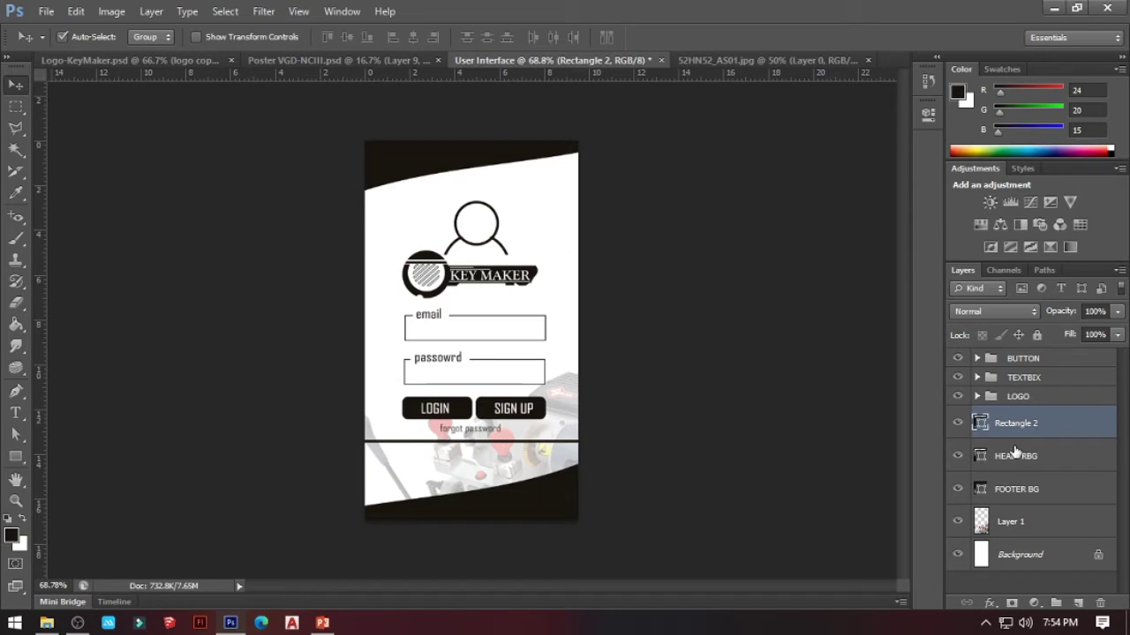
left_click(988, 363)
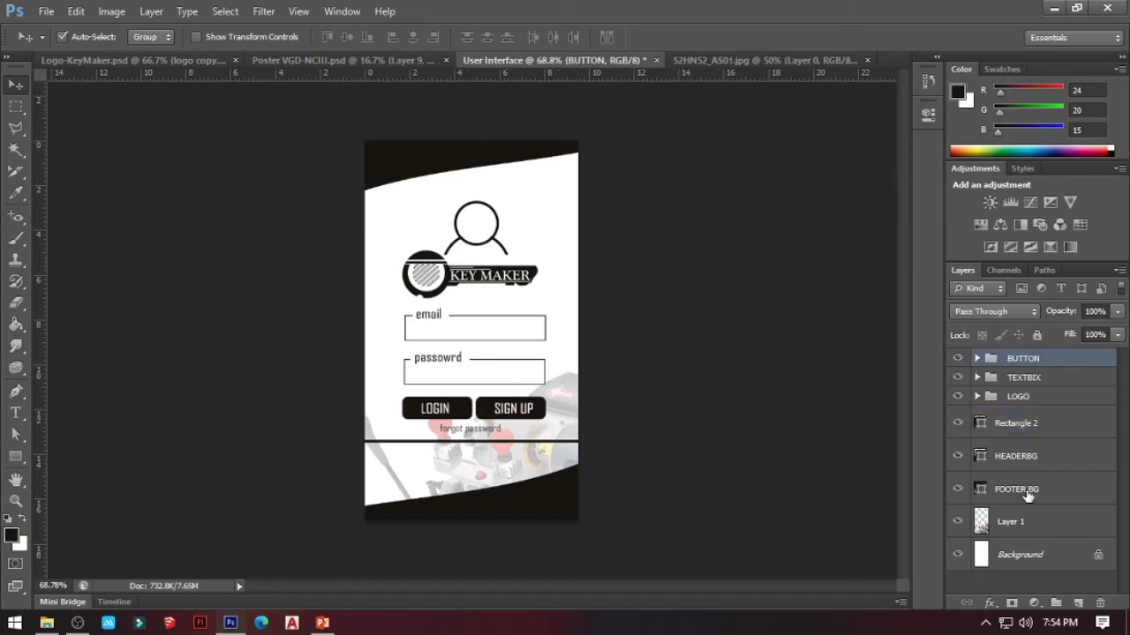
left_click(1018, 492, "shift")
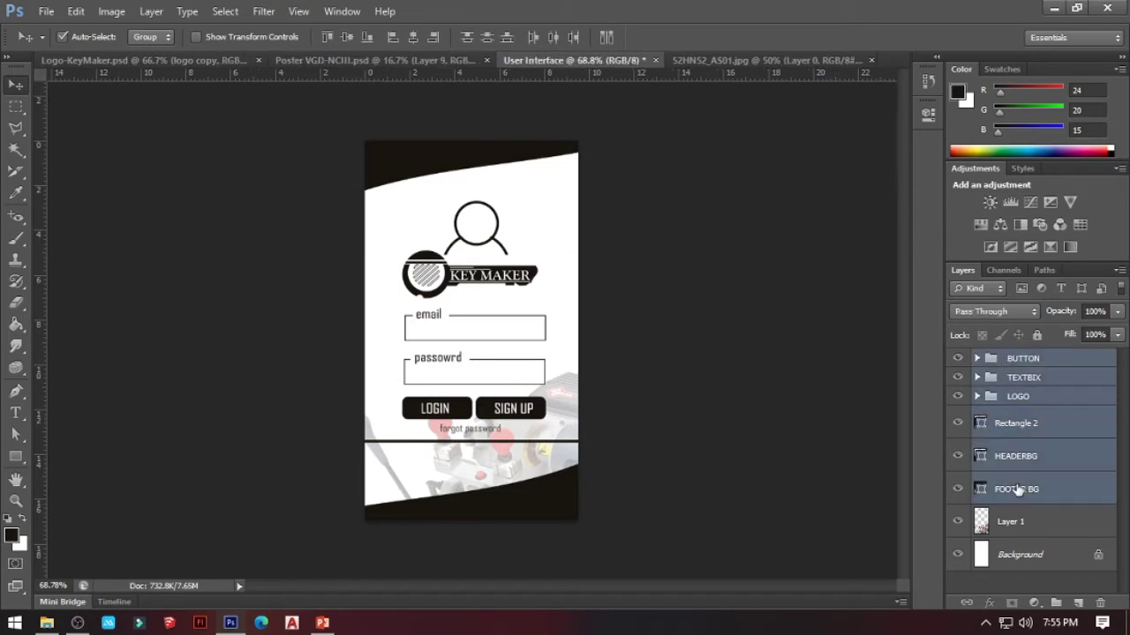
key("ctrl+g")
double_click(1026, 359)
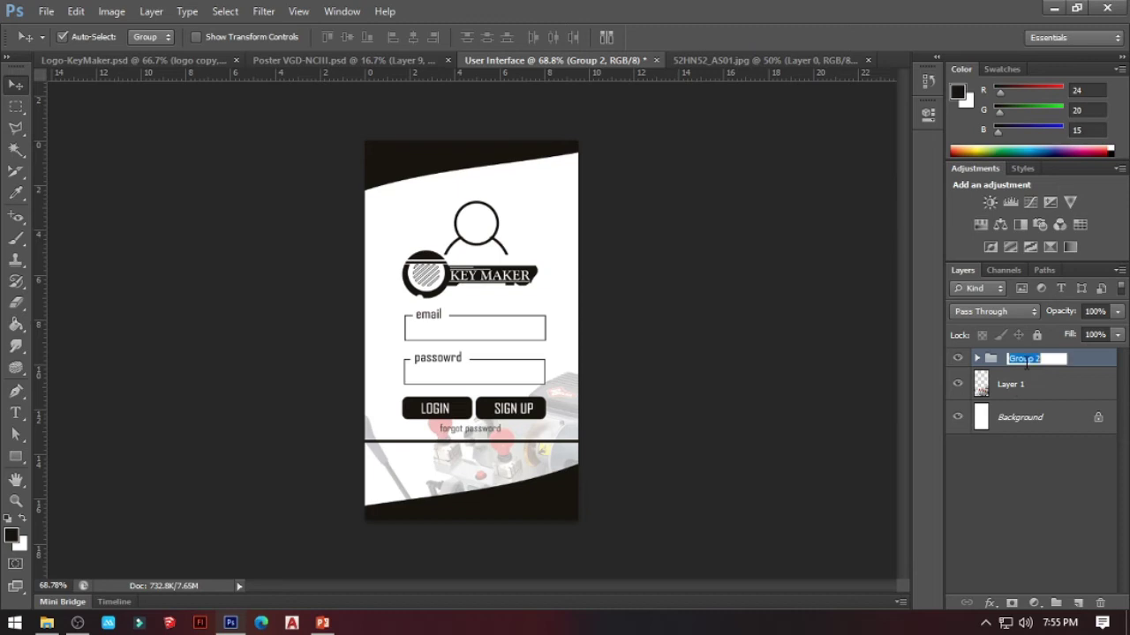
left_click(1021, 389)
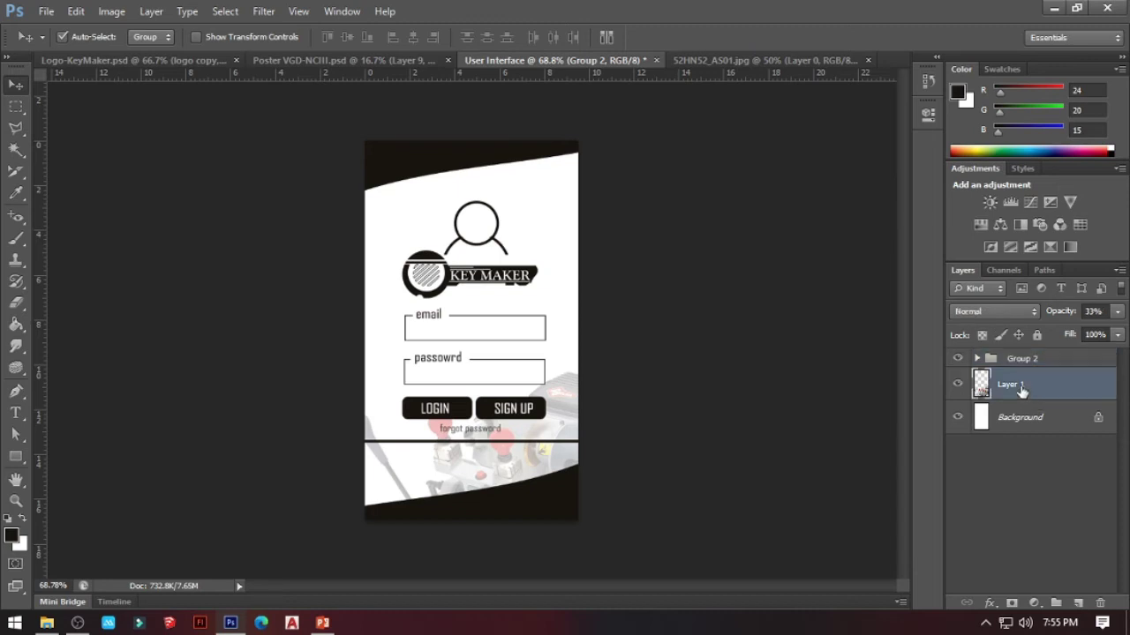
key("ctrl+z")
Group all layers from BUTTON through Layer 1, name the group LOG, and hide it so only the white background shows.
left_click(1019, 535, "shift")
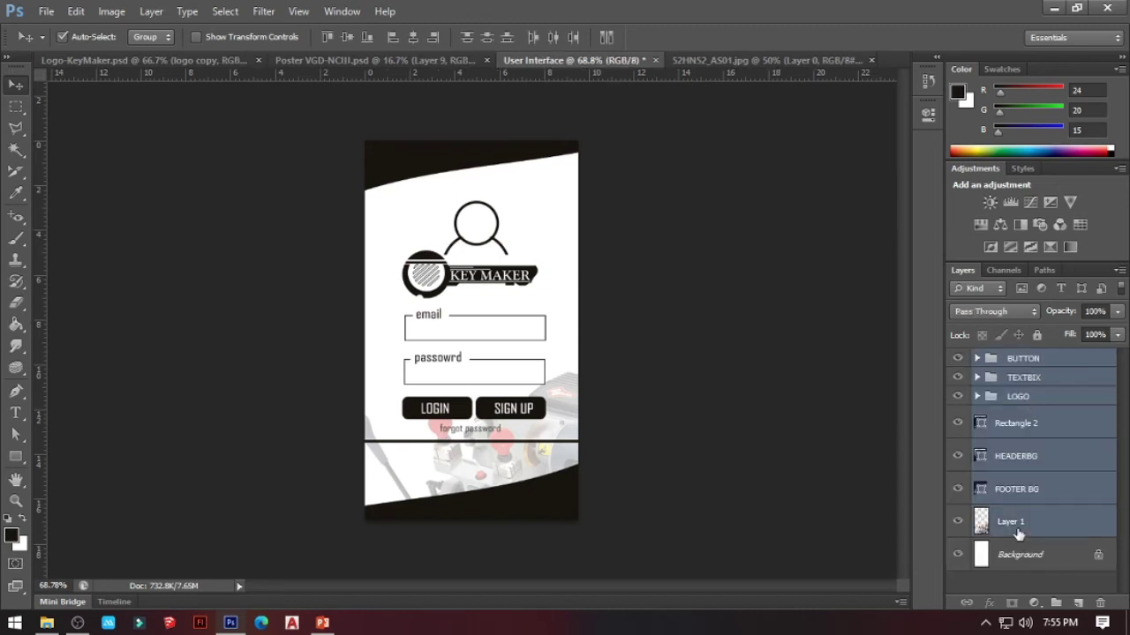
key("ctrl+g")
double_click(1022, 359)
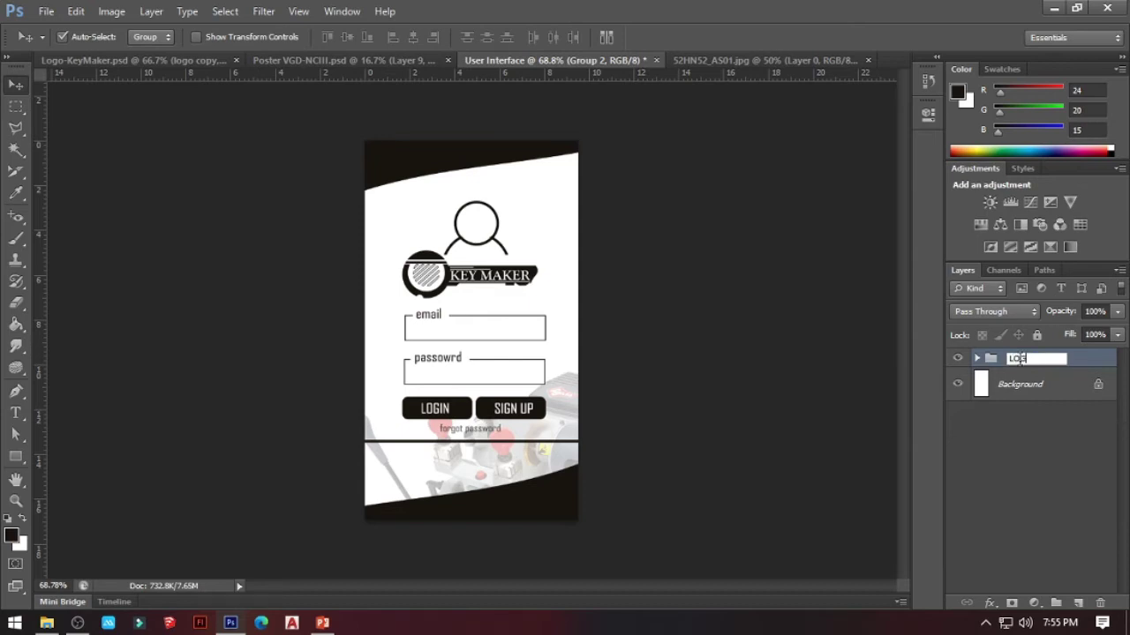
type("LOG")
key("Return")
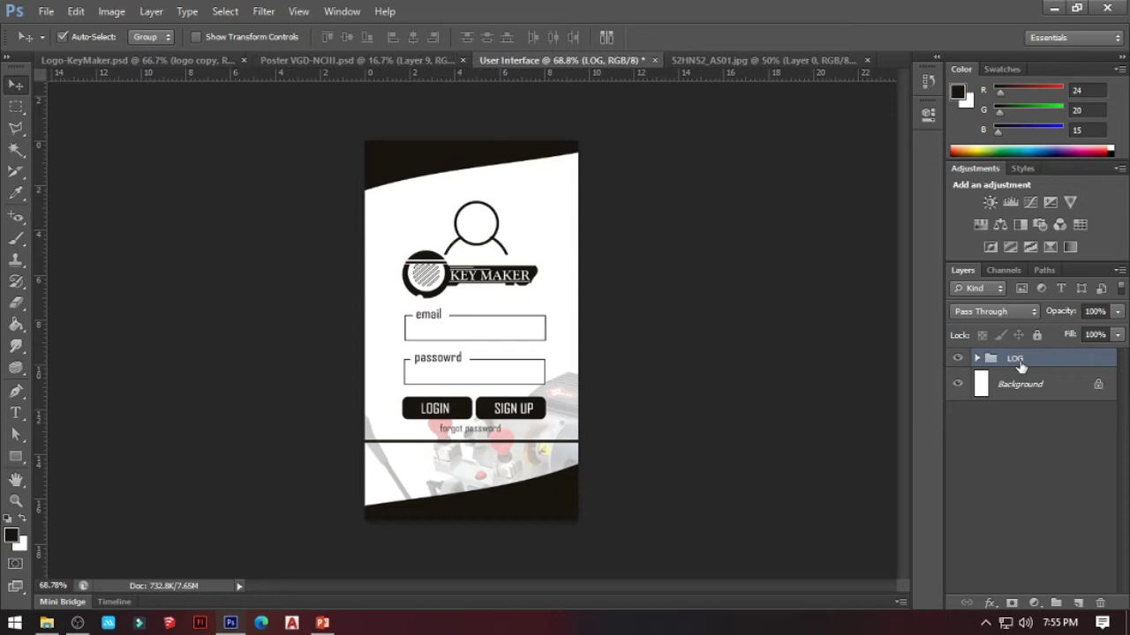
left_click(958, 358)
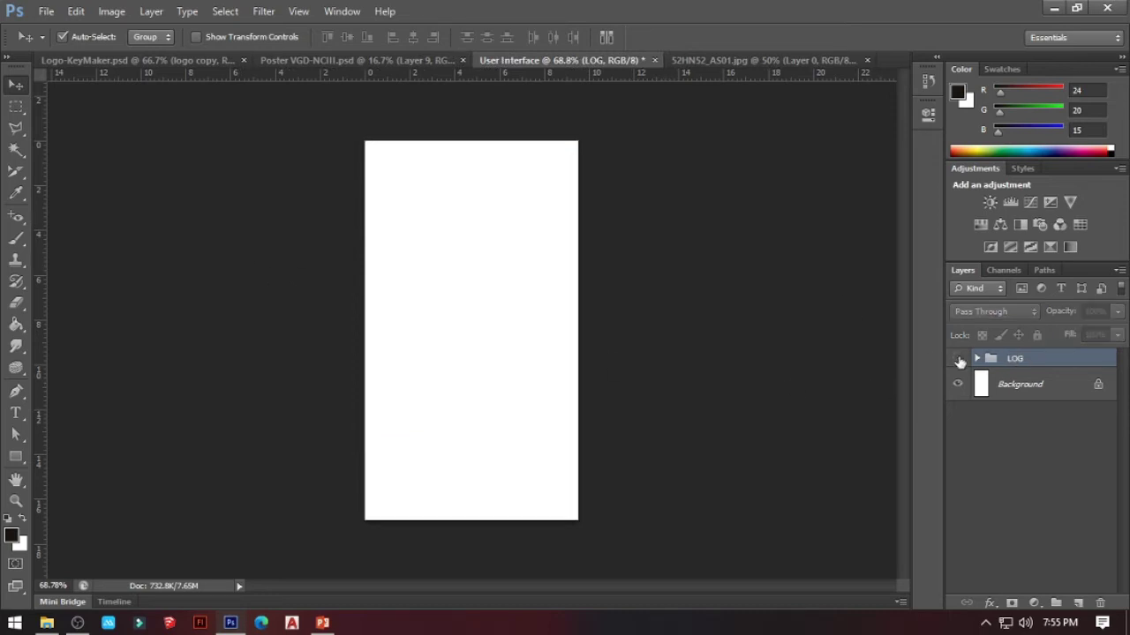
left_click(46, 10)
left_click(76, 11)
mouse_move(49, 15)
left_click(822, 336)
left_click(43, 15)
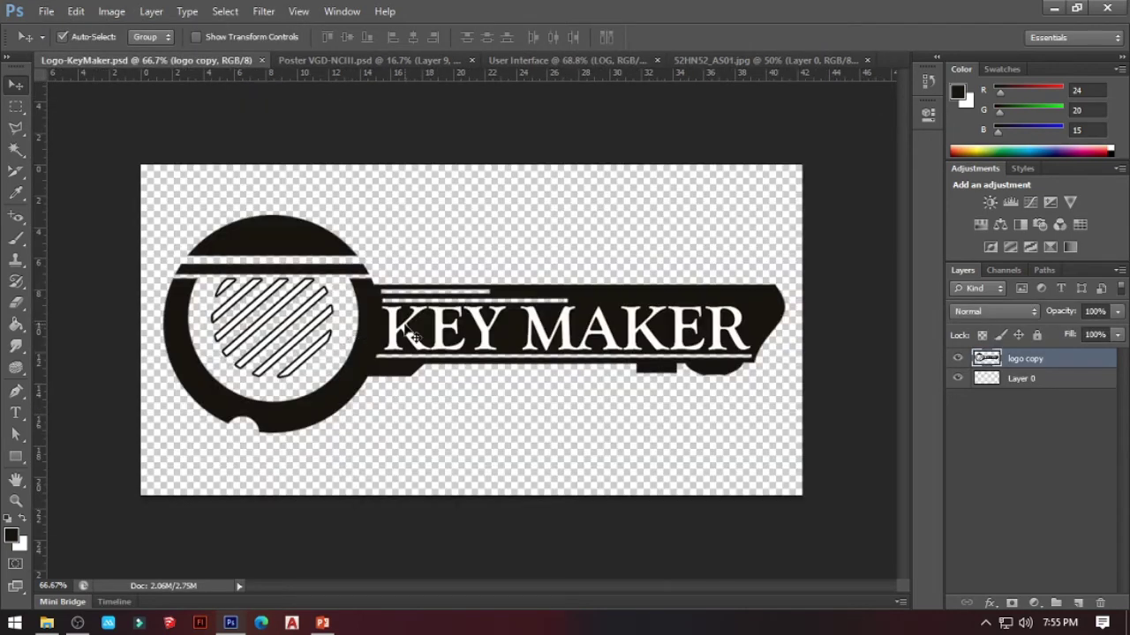
Copy the KEY MAKER logo from Logo-KeyMaker.psd into the User Interface document and scale it down in the page's upper-left corner.
left_click_drag(413, 335, 486, 232)
key("ctrl+t")
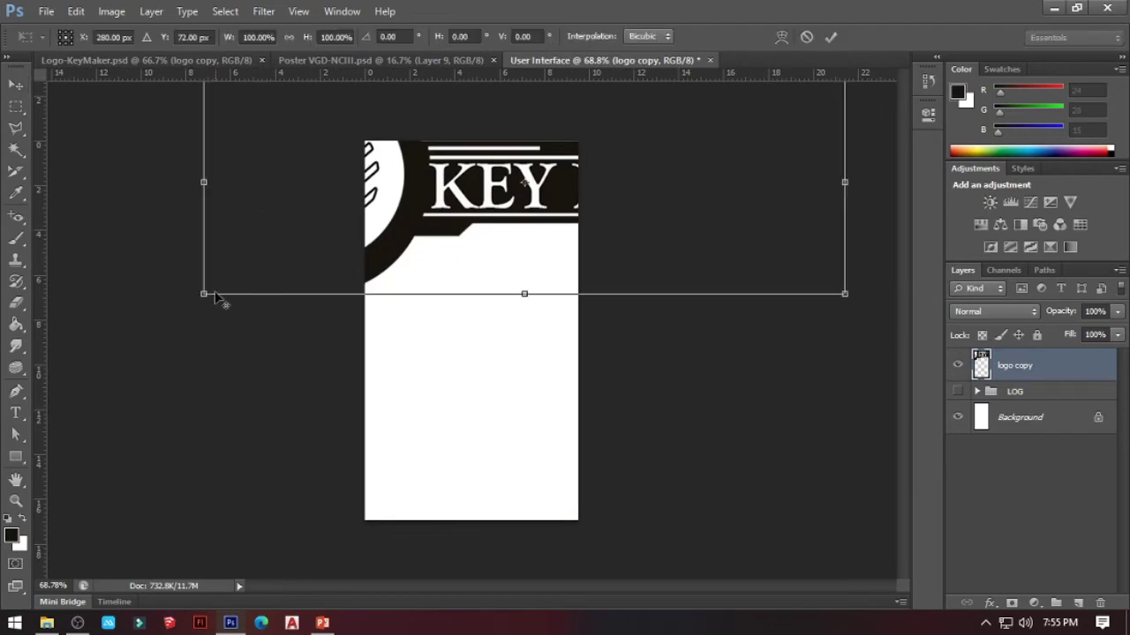
left_click_drag(845, 296, 427, 171)
key("Return")
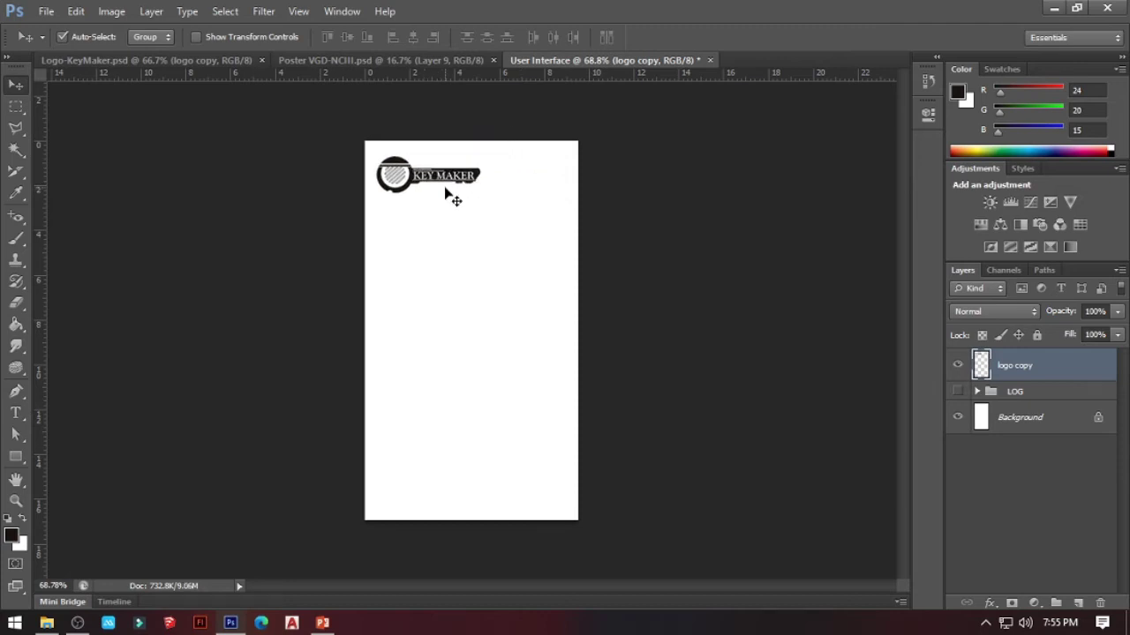
Nudge the small KEY MAKER logo slightly up and to the left, closer to the page corner.
key("Up")
key("Up")
key("Up")
key("Up")
key("Up")
key("Up")
key("Left")
key("Left")
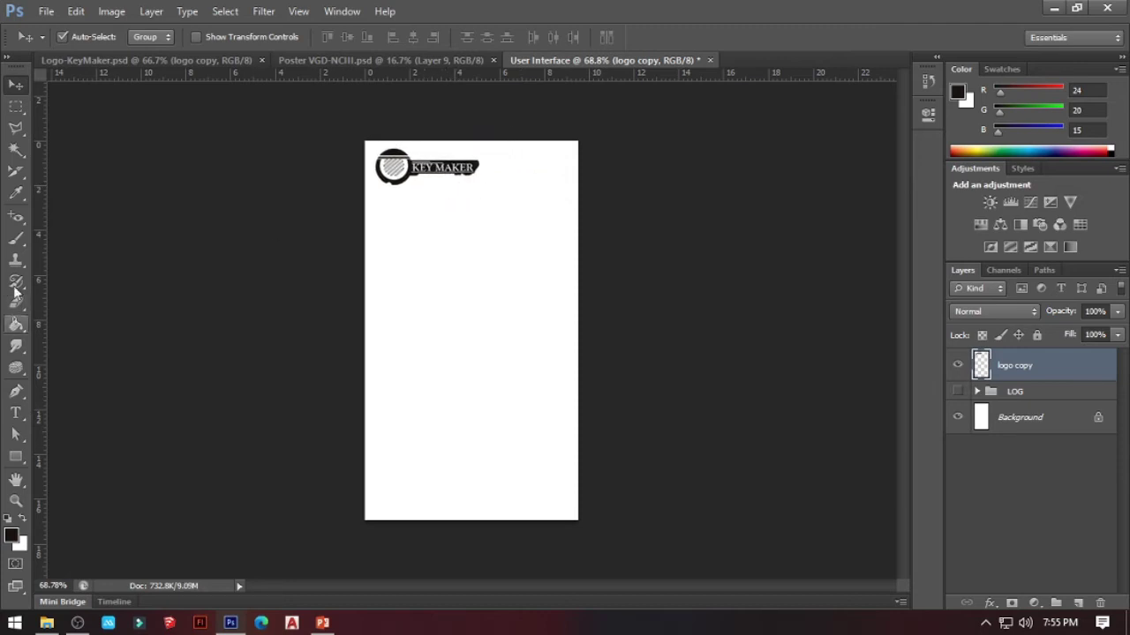
Draw a thin horizontal rectangle about 460 by 9 px across the page below the logo and fill it with near-black.
left_click(12, 459)
left_click_drag(607, 218, 349, 223)
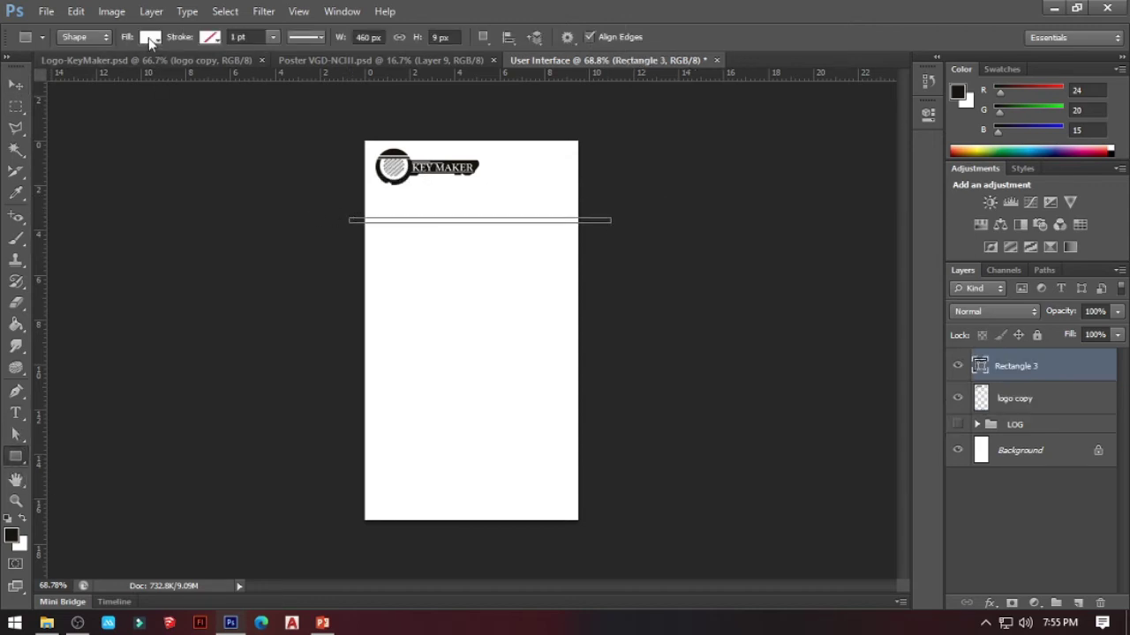
left_click(151, 39)
left_click(78, 116)
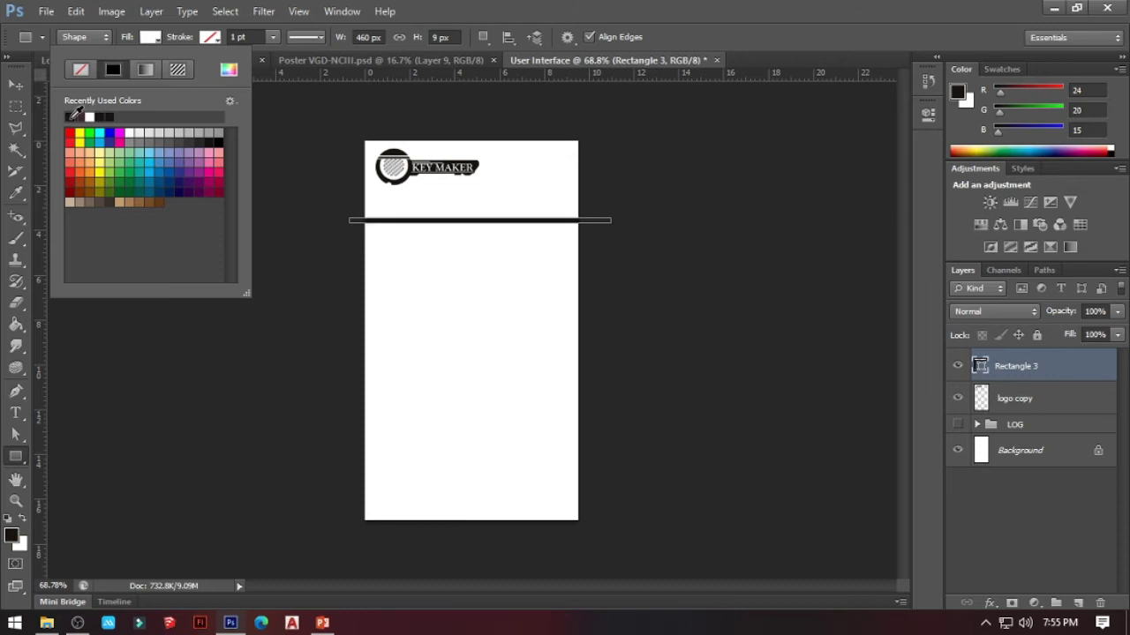
left_click(1067, 384)
Move the dark horizontal bar up by about 0.9 cm so it sits just beneath the logo as the header's lower edge.
key("v")
left_click_drag(478, 225, 474, 206)
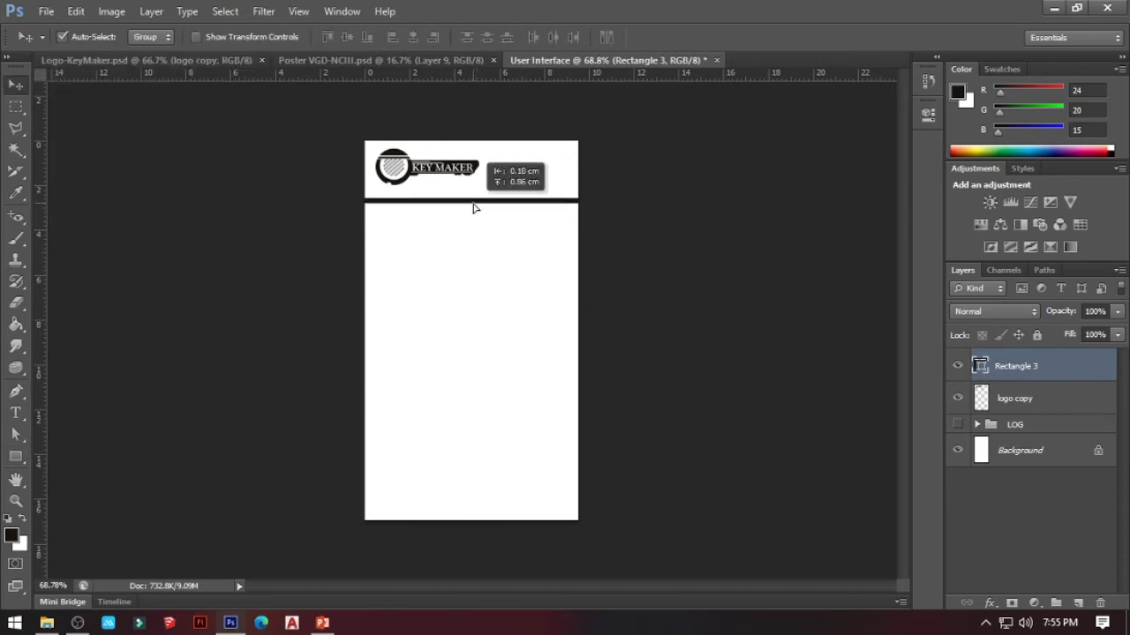
key("Up")
key("Up")
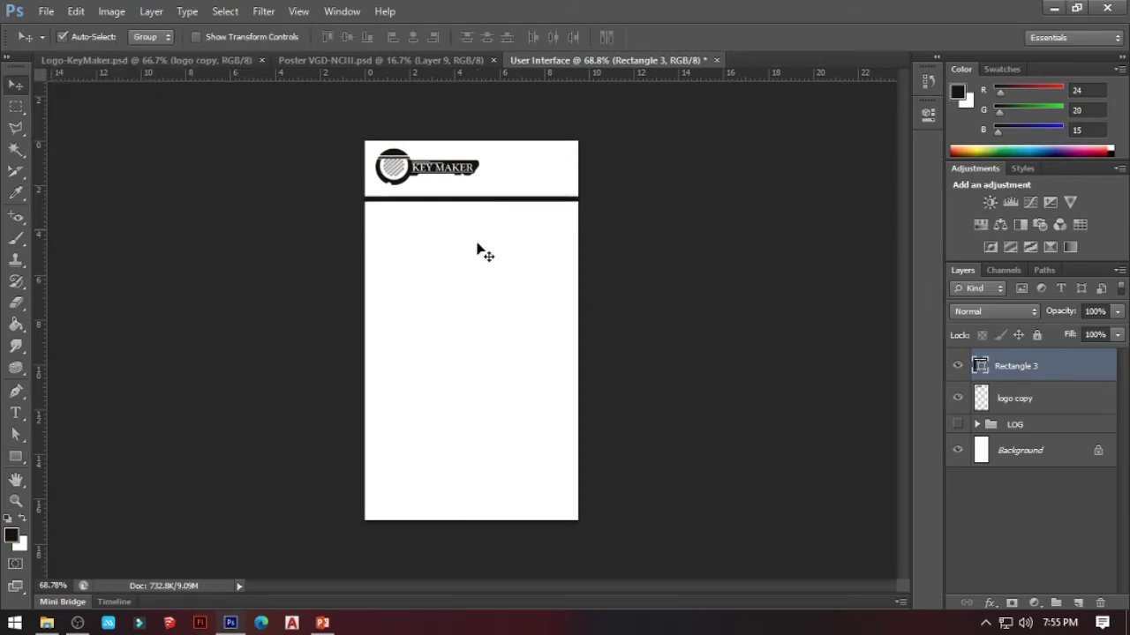
Draw a dark rounded square about 68 by 68 px with a 10 px radius at the header's right end.
left_click(18, 457)
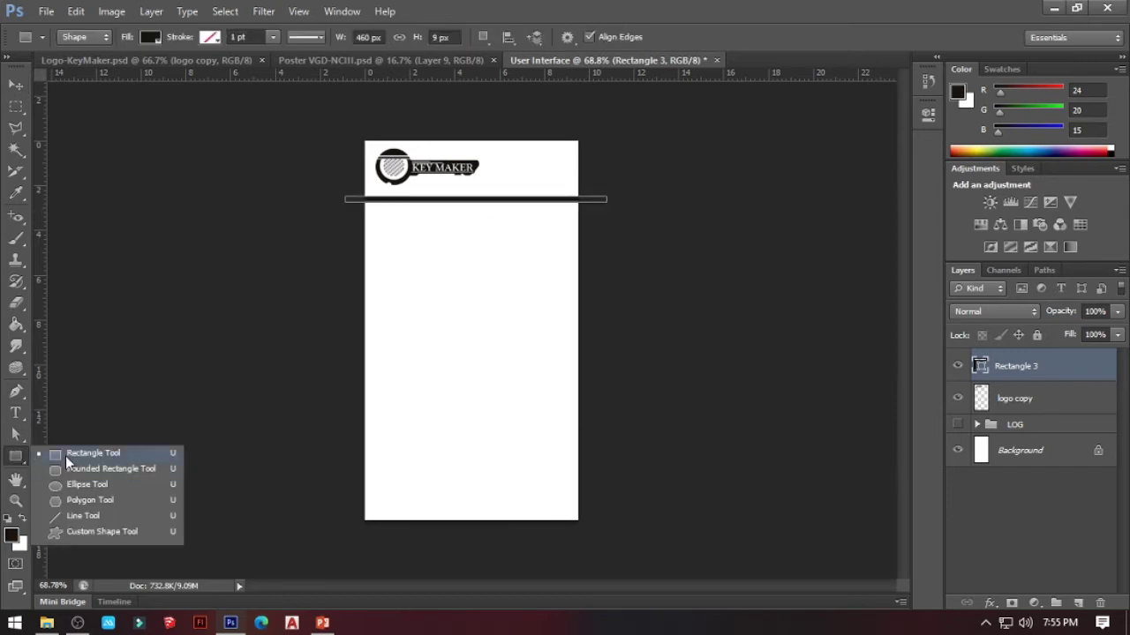
left_click(67, 468)
left_click_drag(518, 150, 570, 189)
Nudge the dark rounded square slightly up and to the right within the header.
key("z")
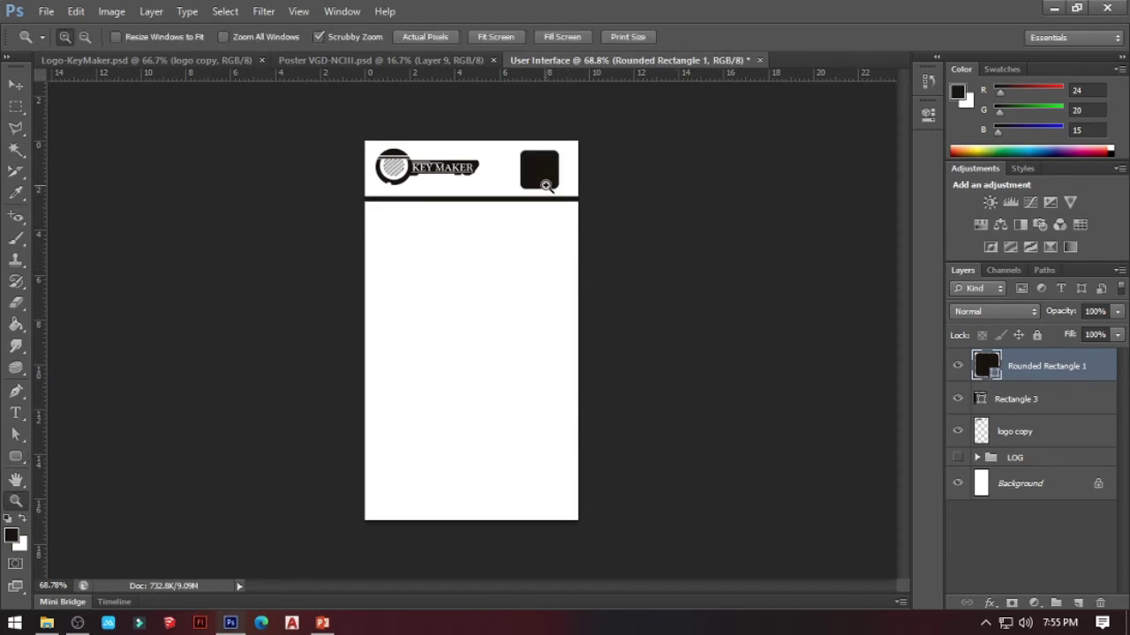
left_click(545, 185)
key("v")
key("Up")
key("Up")
key("Right")
key("Right")
key("Right")
key("Right")
key("Right")
key("Right")
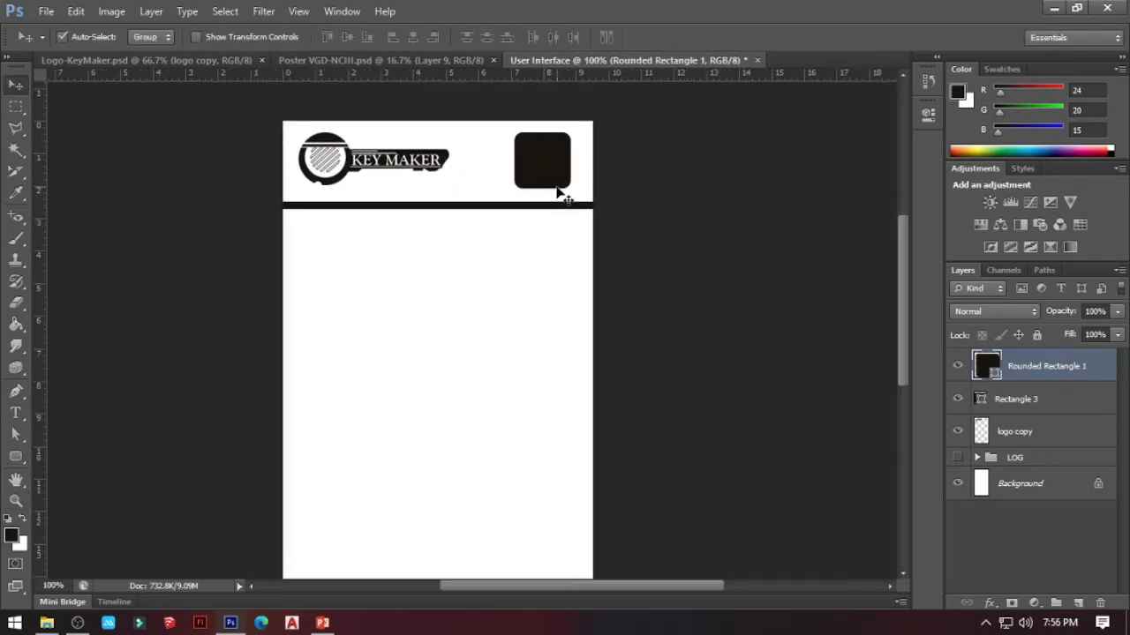
left_click(16, 456)
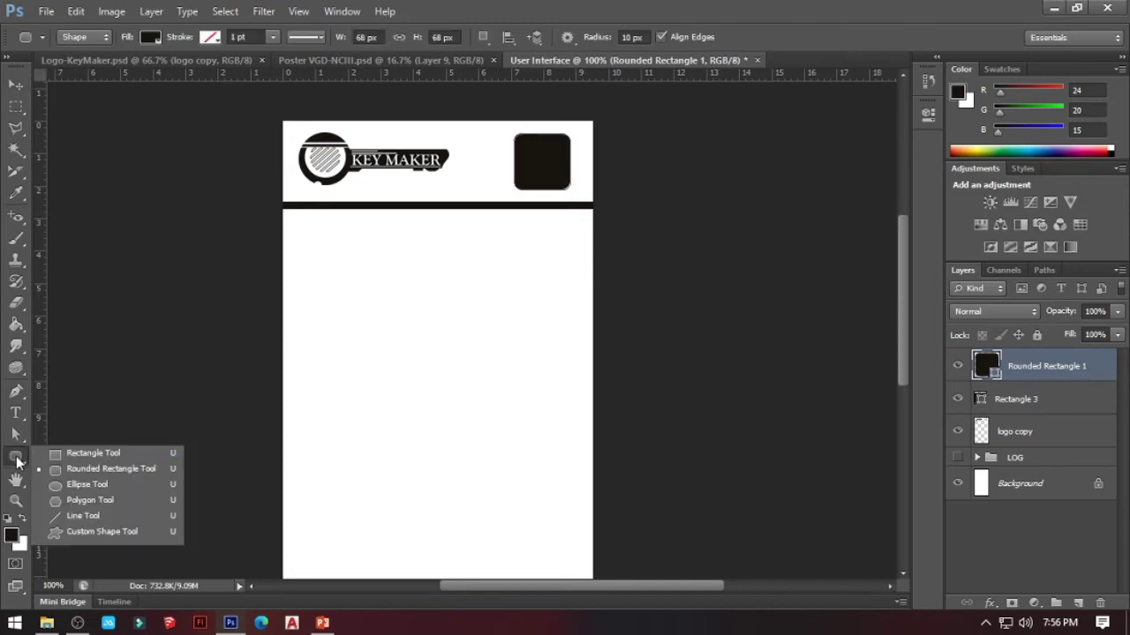
left_click(70, 454)
left_click(147, 38)
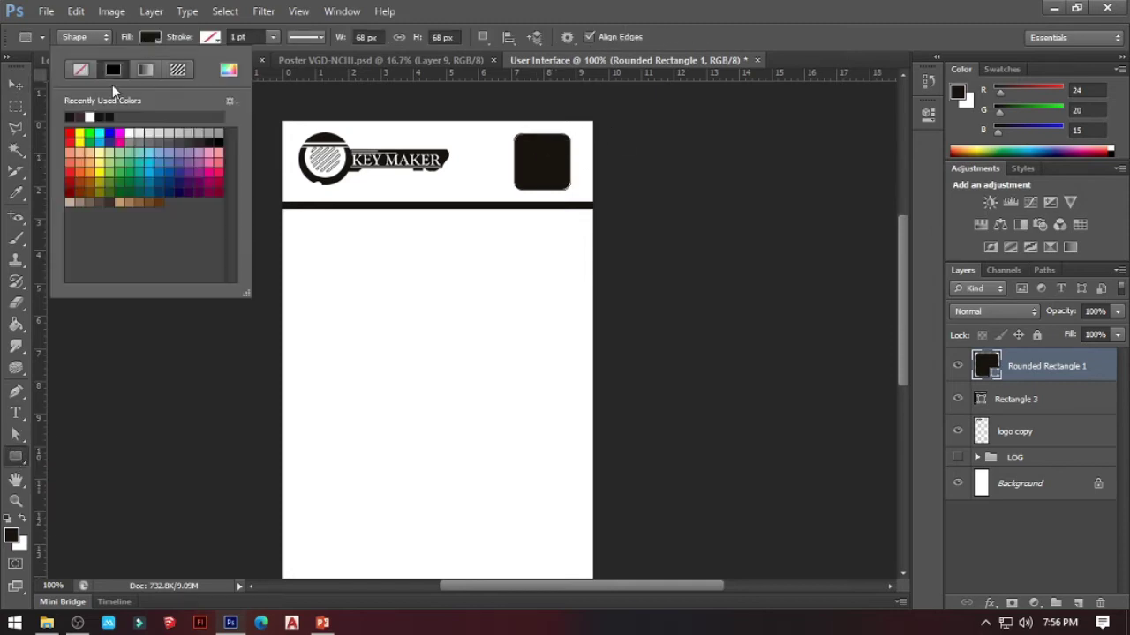
left_click(92, 115)
left_click(1009, 401)
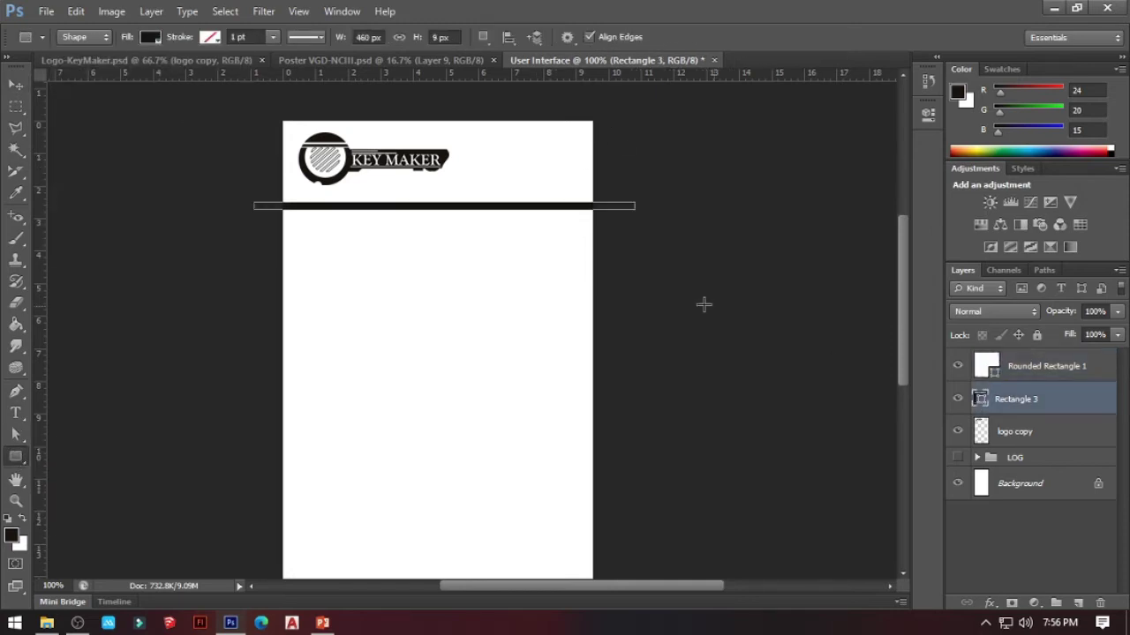
key("ctrl+z")
Draw a rectangle about 46 by 11 px in the upper part of the rounded square and fill it with white.
left_click_drag(559, 155, 521, 146)
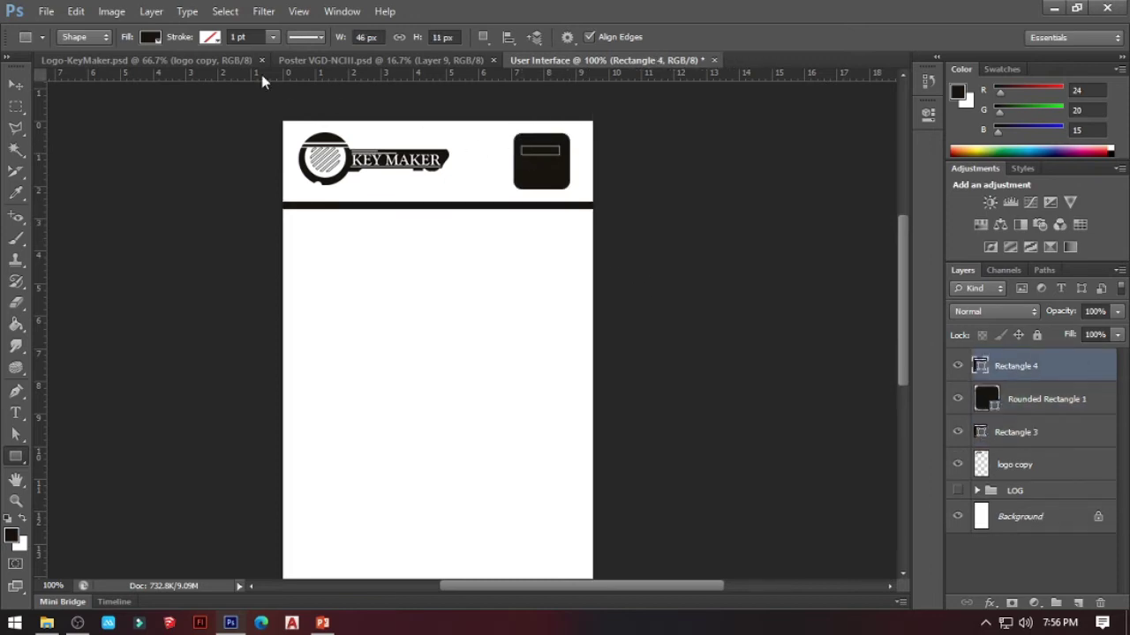
left_click(146, 38)
left_click(76, 107)
Transform the white rectangle inside the rounded square into a thinner, wider bar.
key("z")
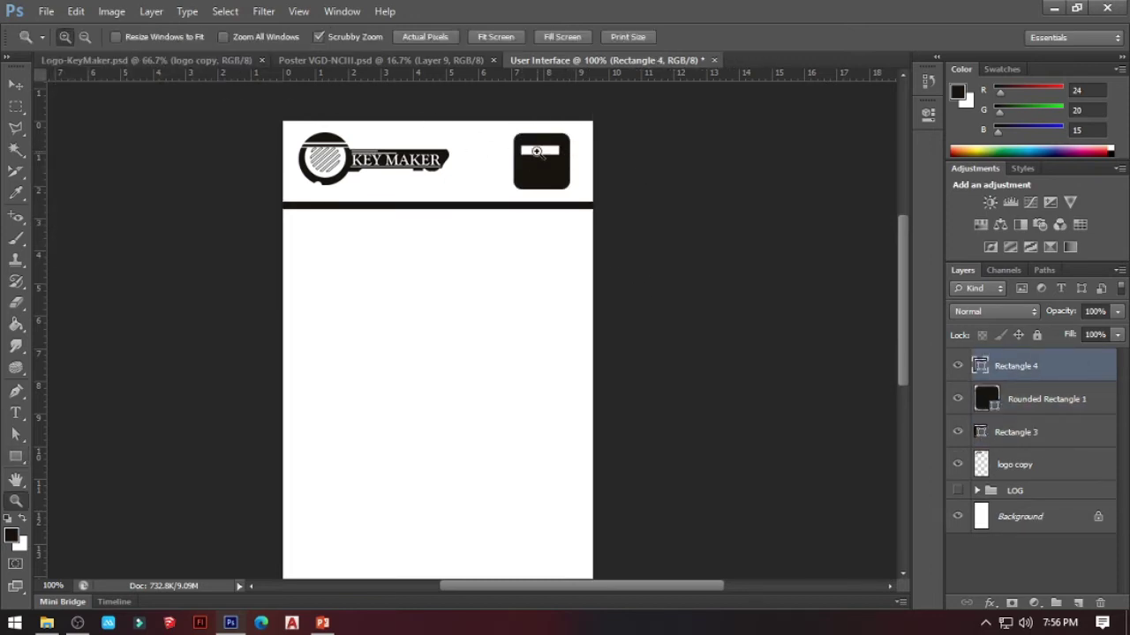
left_click(536, 152)
left_click(536, 151)
key("v")
key("ctrl+t")
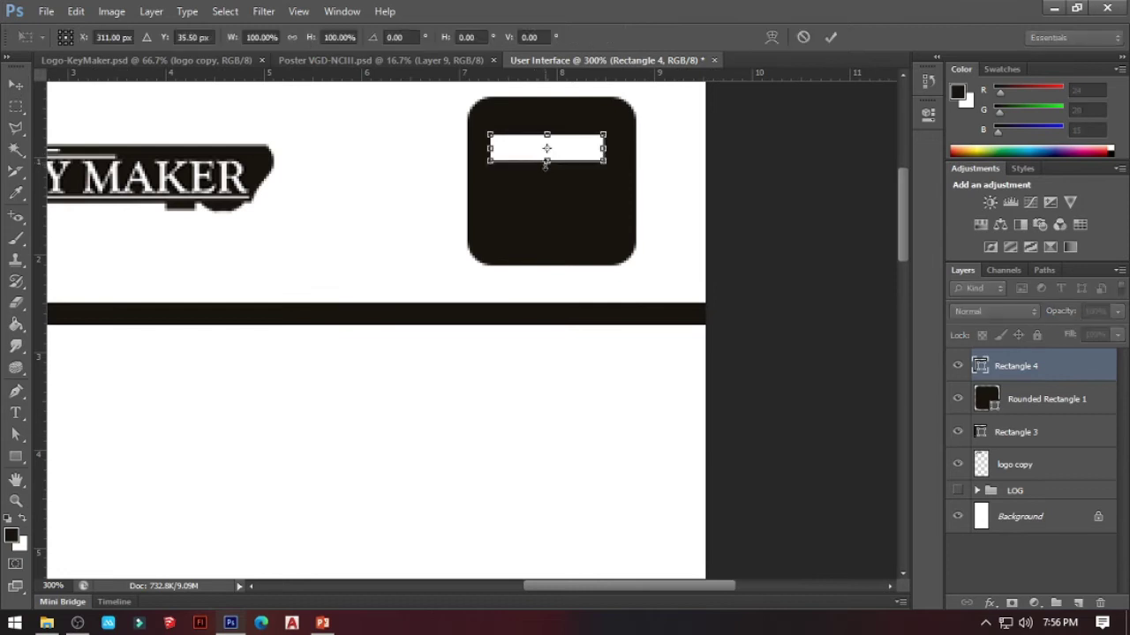
left_click_drag(546, 161, 622, 140)
key("Return")
Duplicate the white bar twice downward inside the rounded square to make a three-line menu icon.
left_click_drag(545, 141, 544, 171)
left_click_drag(544, 171, 544, 202)
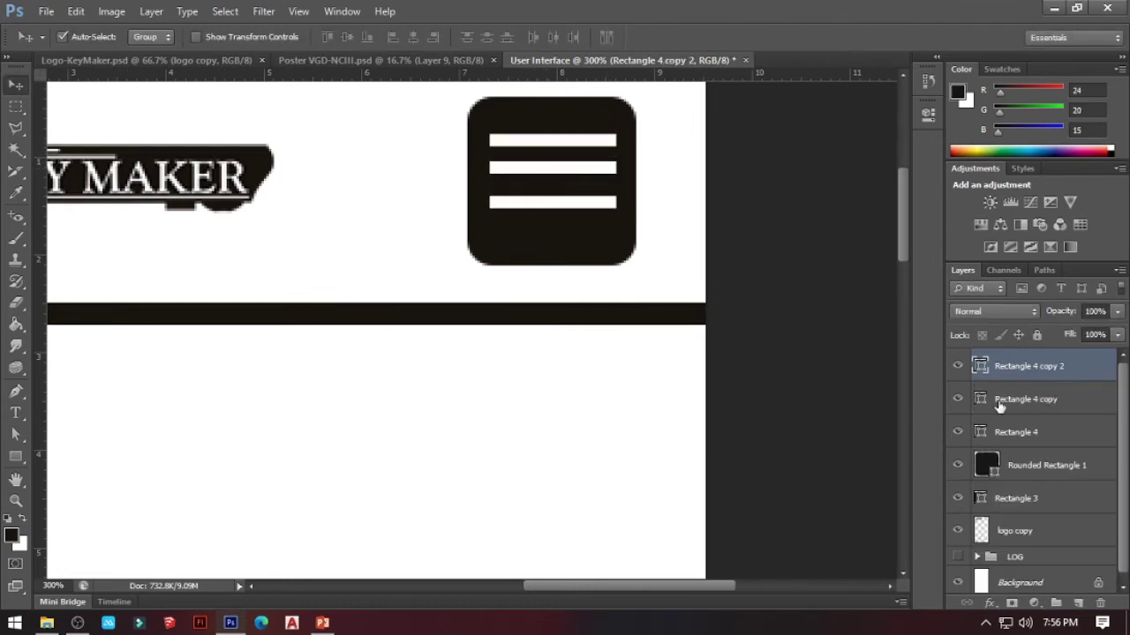
Nudge the middle white bar of the menu icon slightly down to even out the spacing.
left_click(997, 402)
key("Down")
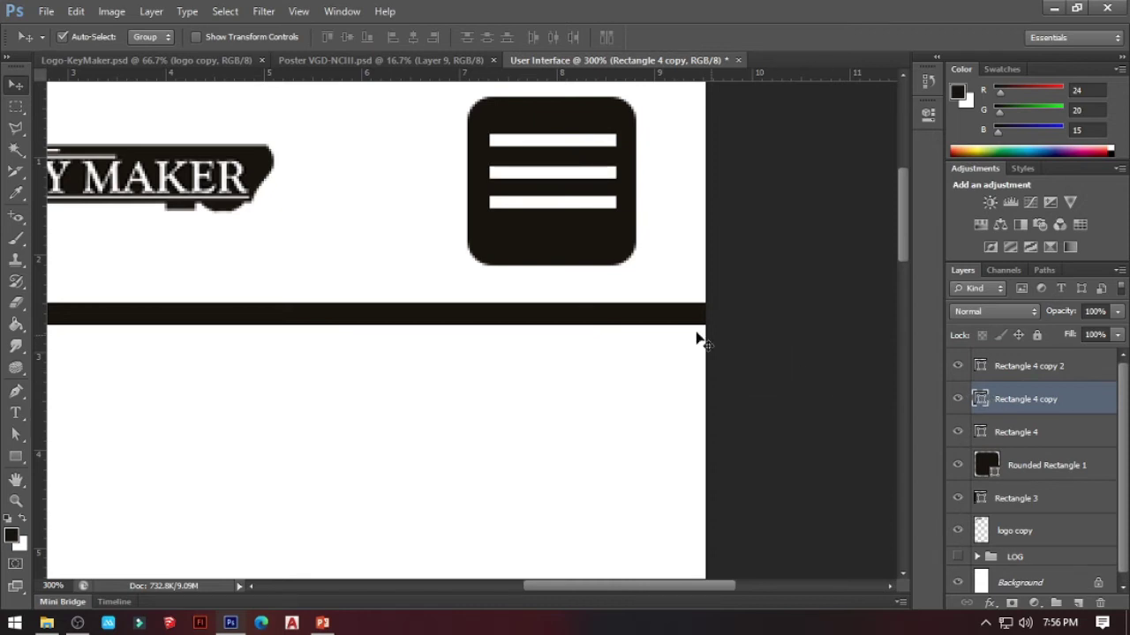
key("z")
left_click(391, 270, "alt")
Group the logo, bars and menu icon layers and name the group HEADER.
left_click(1013, 374)
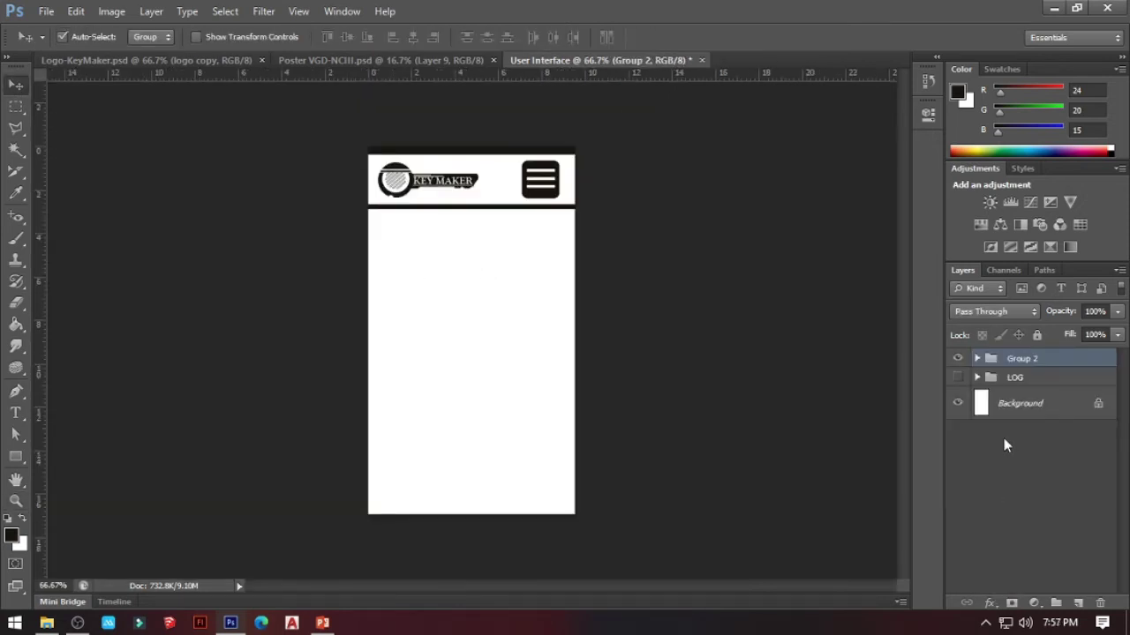
double_click(1024, 358)
type("HEADER")
key("Return")
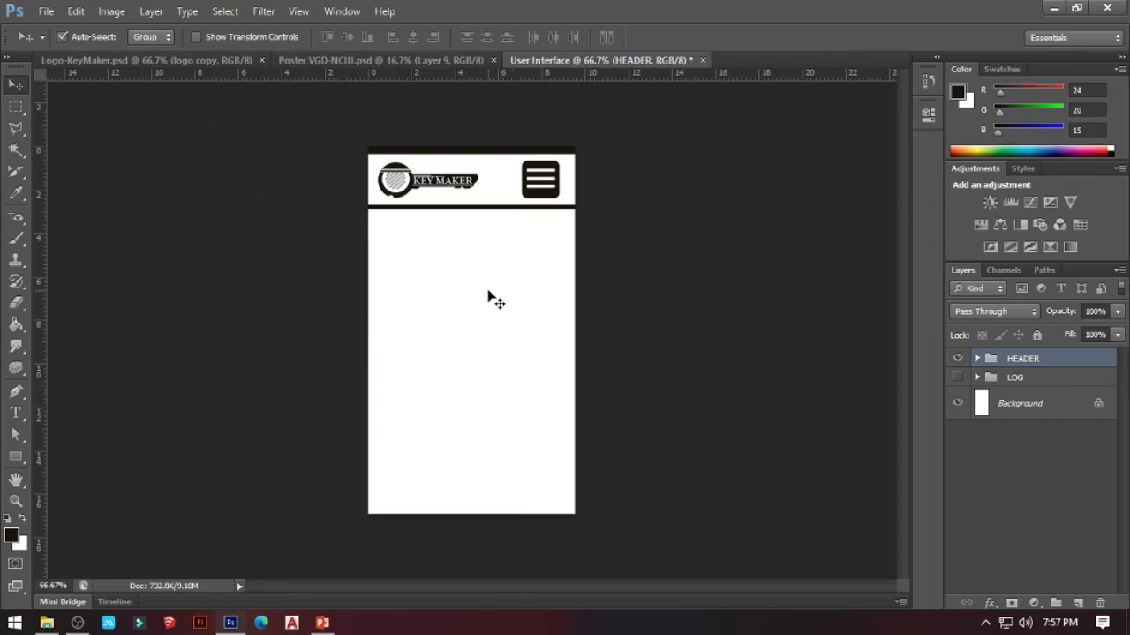
Draw a white square of about 150 by 150 px in the blank area below the header.
key("z")
left_click(438, 273)
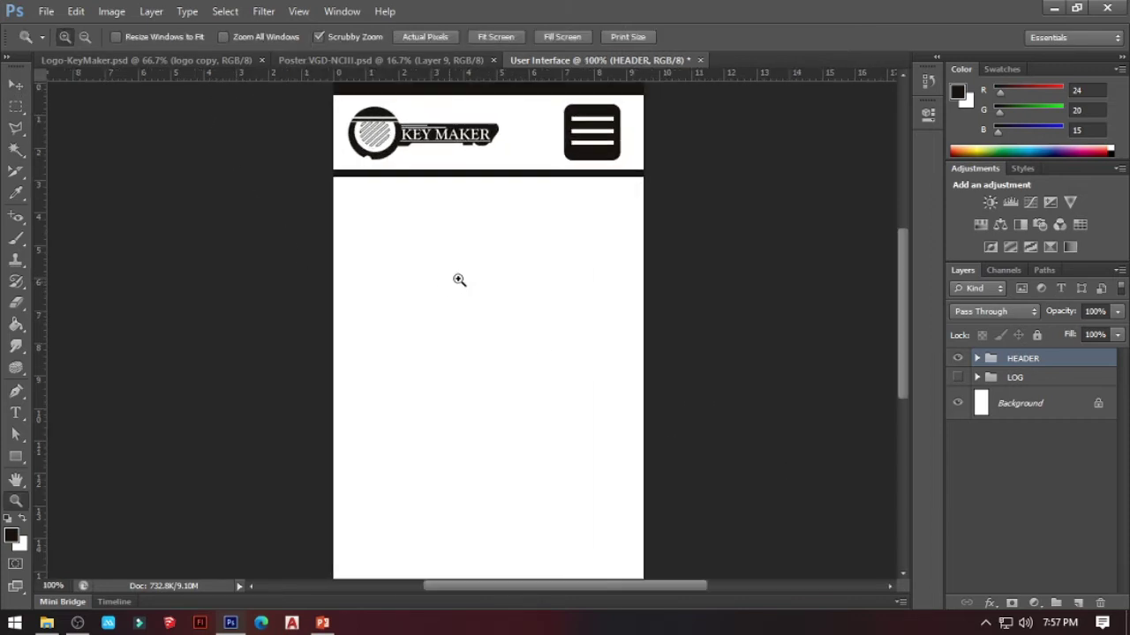
scroll(308, 304, "down", 1)
left_click(13, 454)
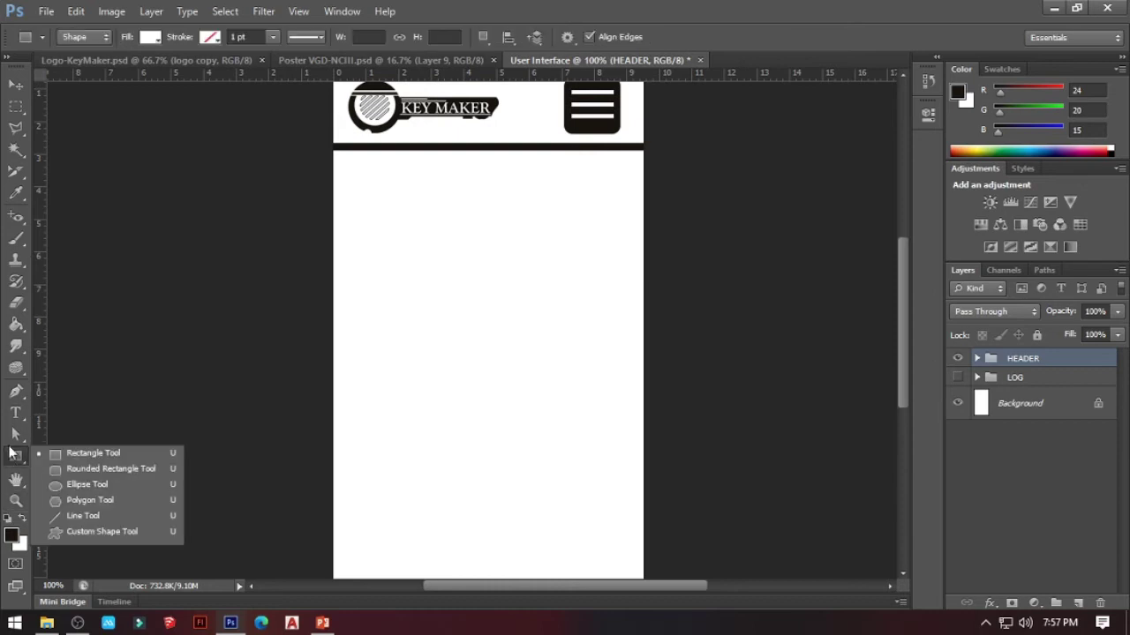
left_click(66, 458)
left_click_drag(420, 209, 566, 335)
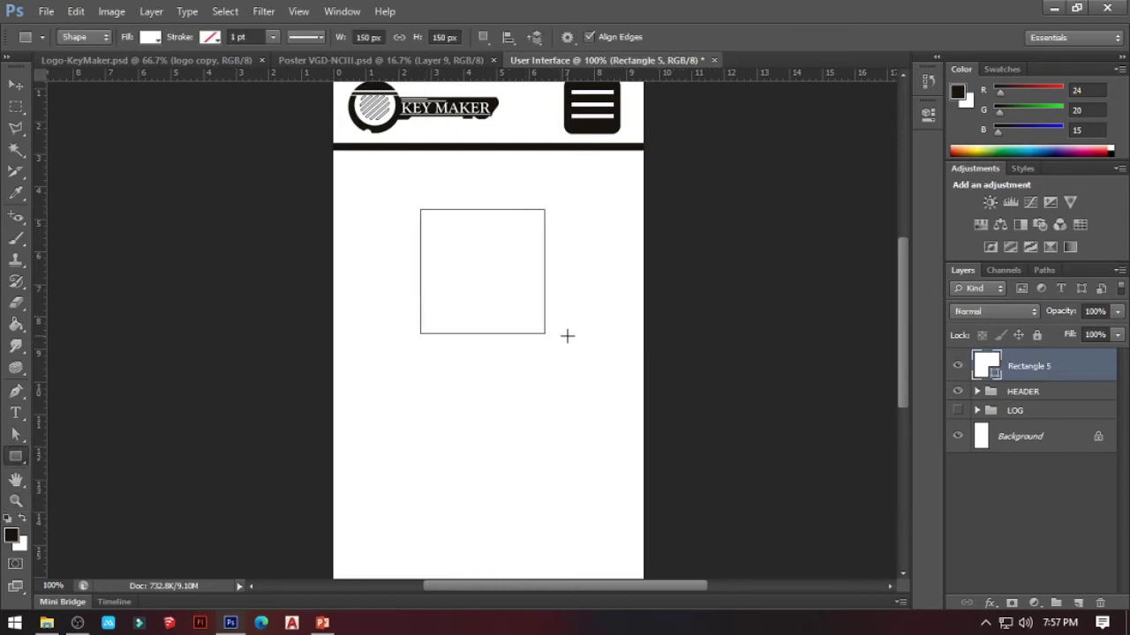
Give the white square a near-black 2 pt stroke.
left_click(209, 38)
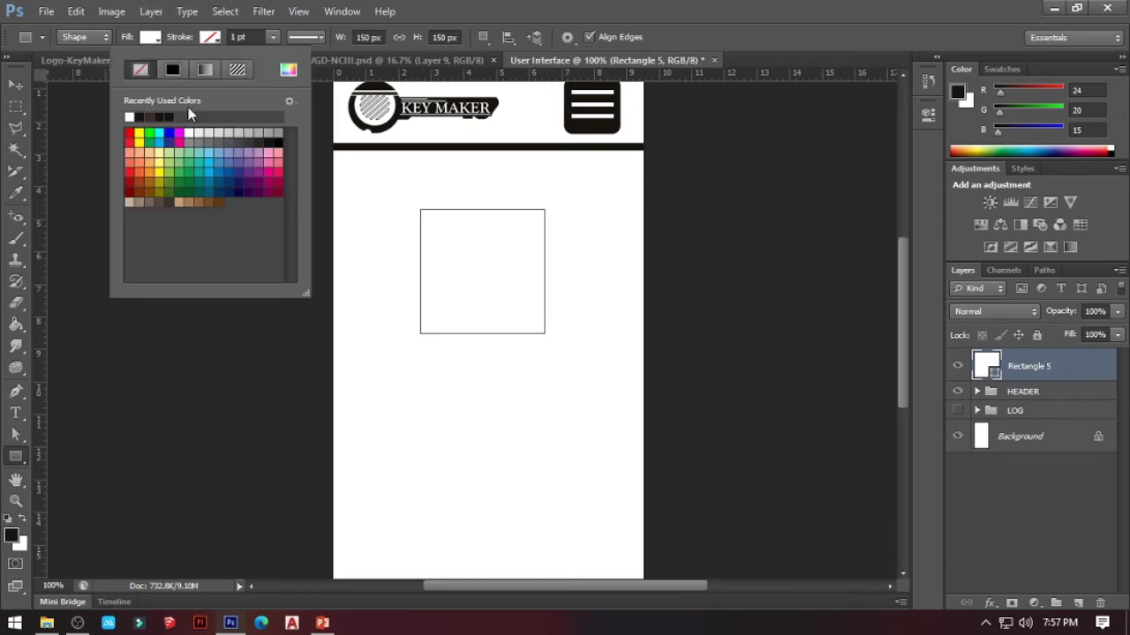
left_click(141, 116)
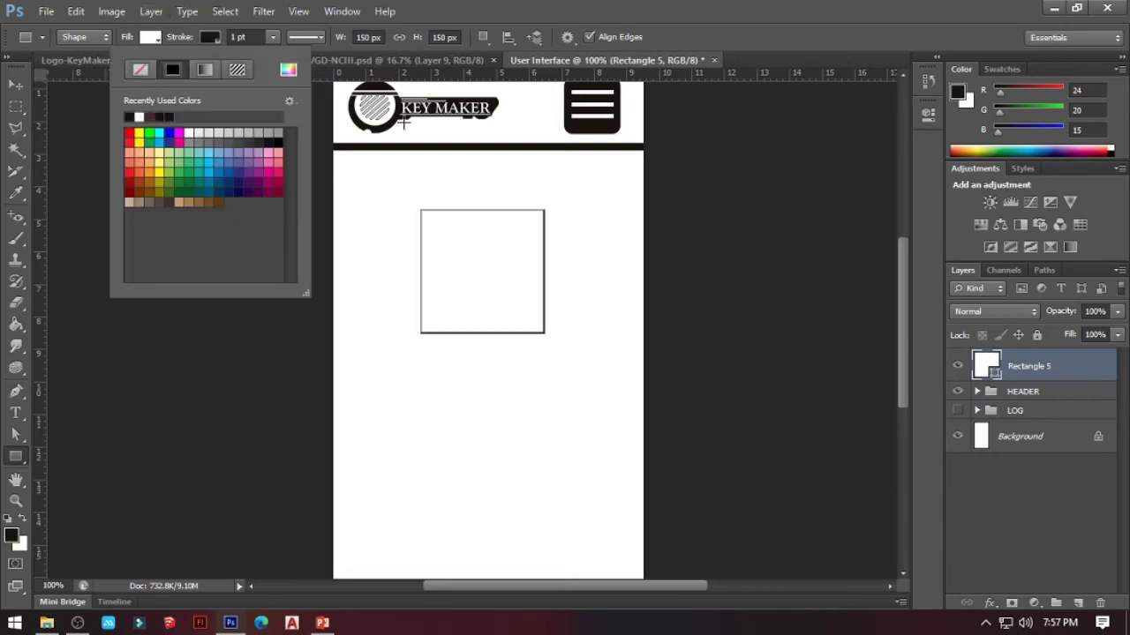
left_click(273, 38)
left_click_drag(267, 53, 275, 54)
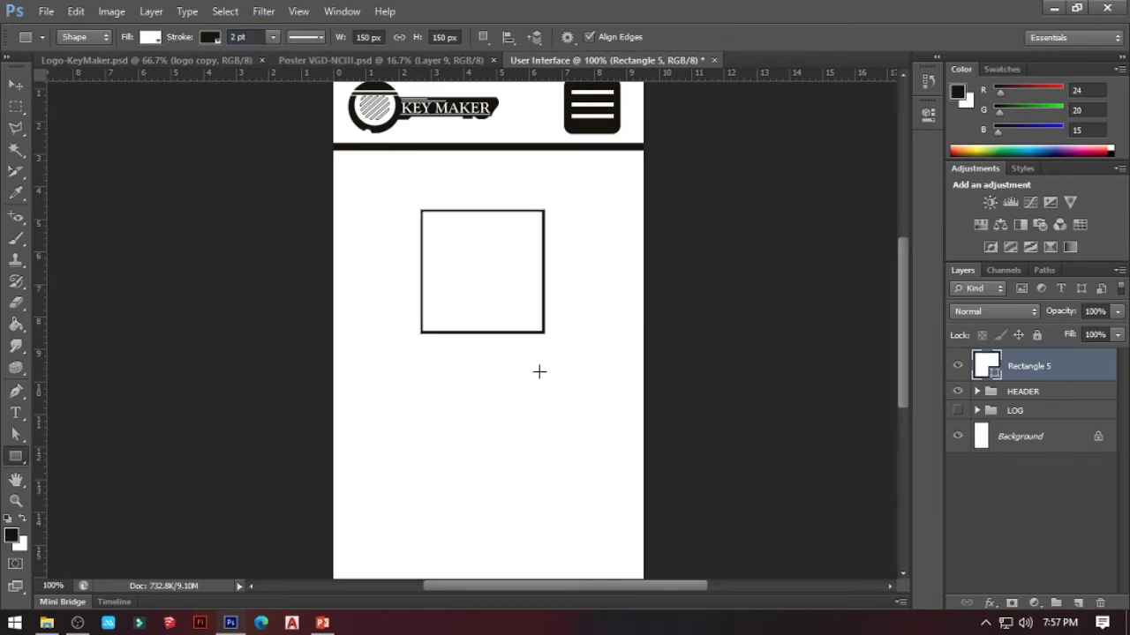
Shift the outlined square slightly right to centre it on the screen, and nudge it up.
left_click(1059, 391)
left_click(1034, 366)
key("v")
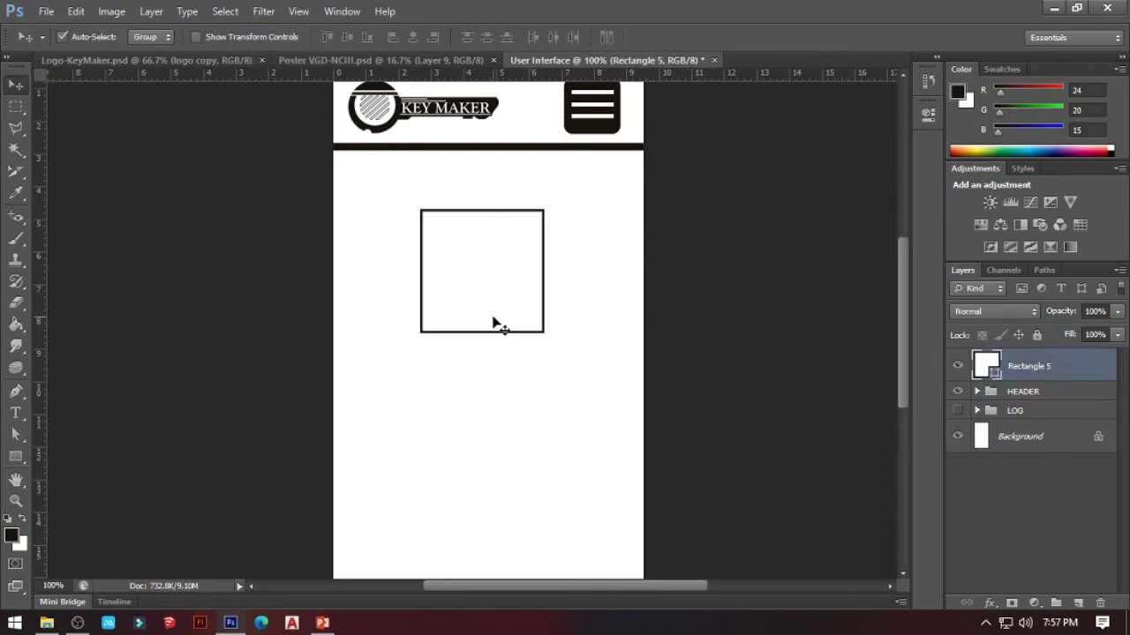
mouse_move(494, 337)
left_mouse_down()
mouse_move(503, 332)
mouse_move(500, 343)
left_mouse_up()
key("Up")
key("Up")
key("Up")
key("Up")
key("Up")
key("Up")
key("Up")
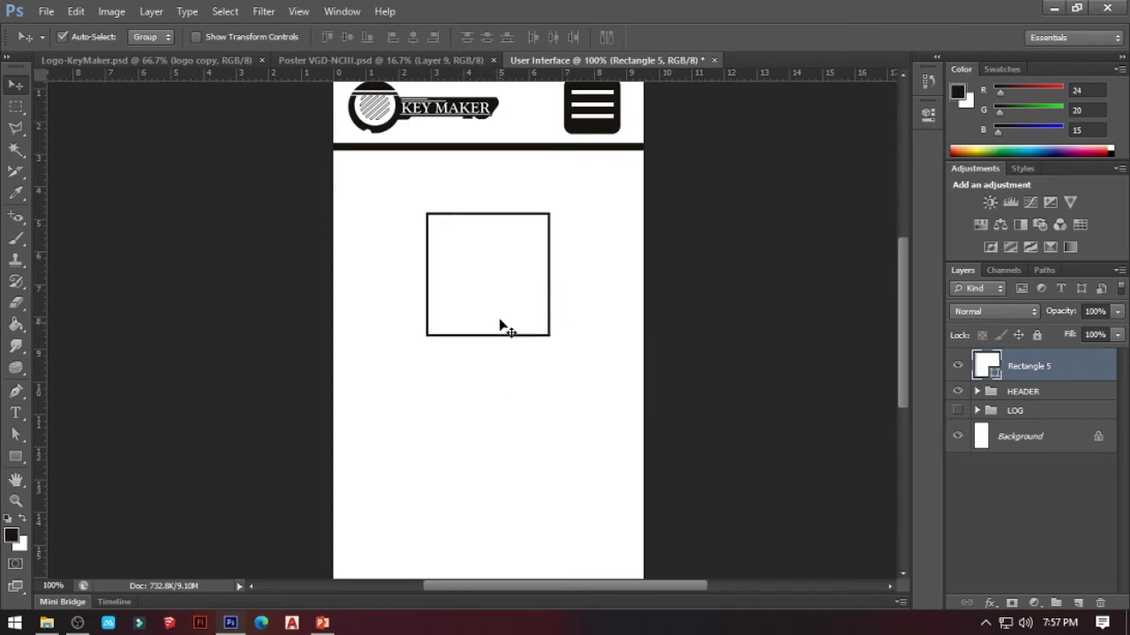
key("Up")
key("z")
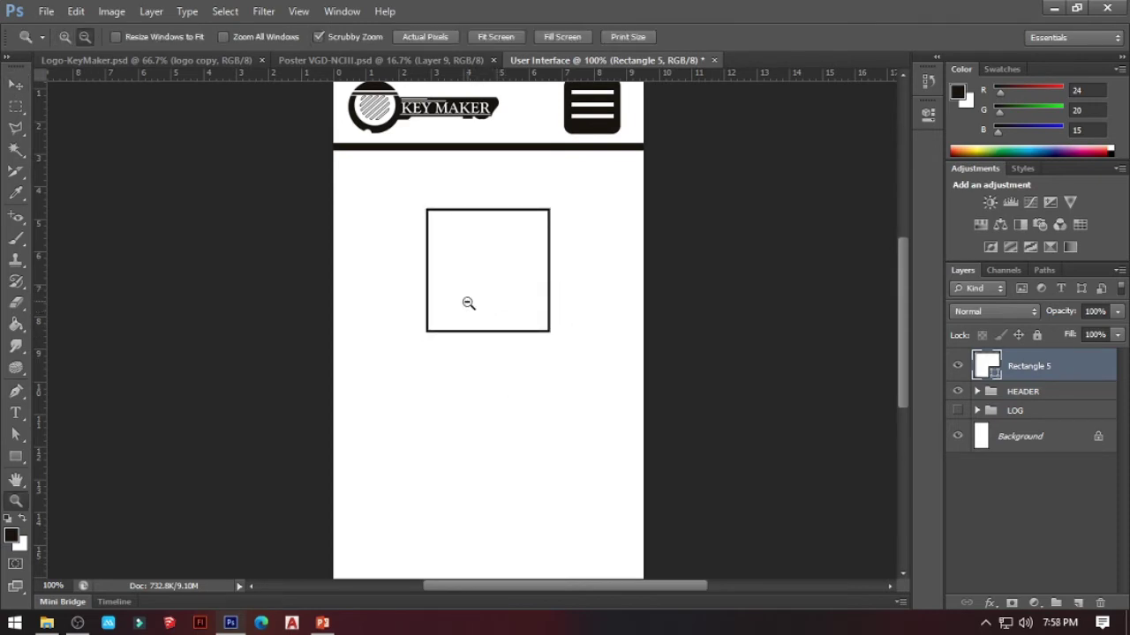
left_click(468, 305, "alt")
key("v")
left_click_drag(471, 333, 471, 429)
key("ctrl+z")
key("z")
left_click(463, 316)
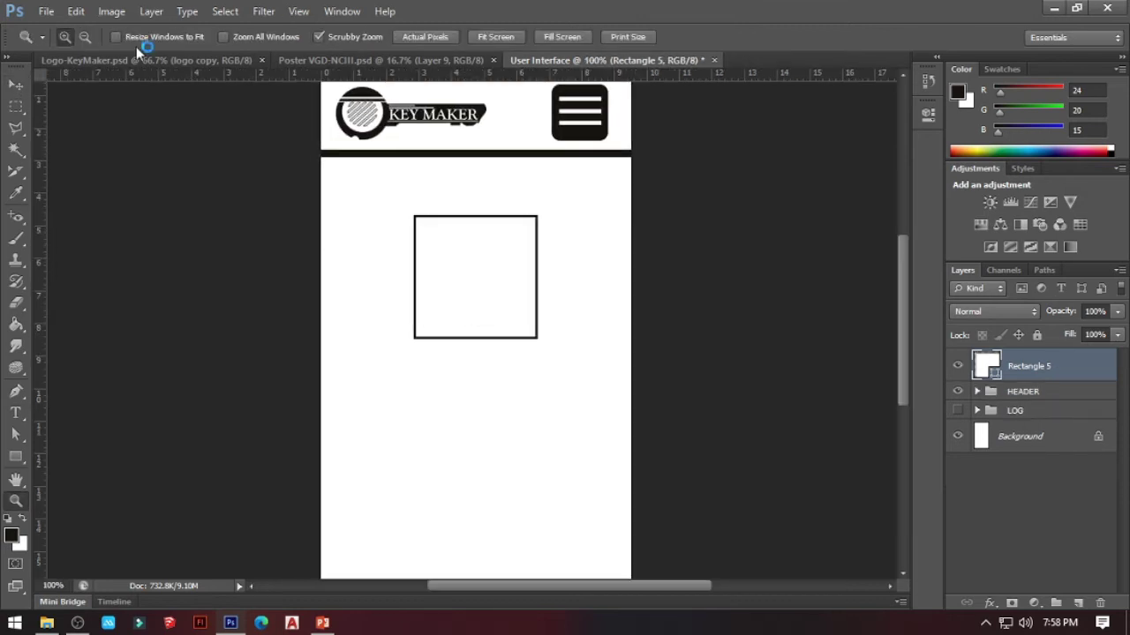
Rename the outlined square's layer to PRODUCT1.
double_click(1048, 371)
type("PRODUCTS")
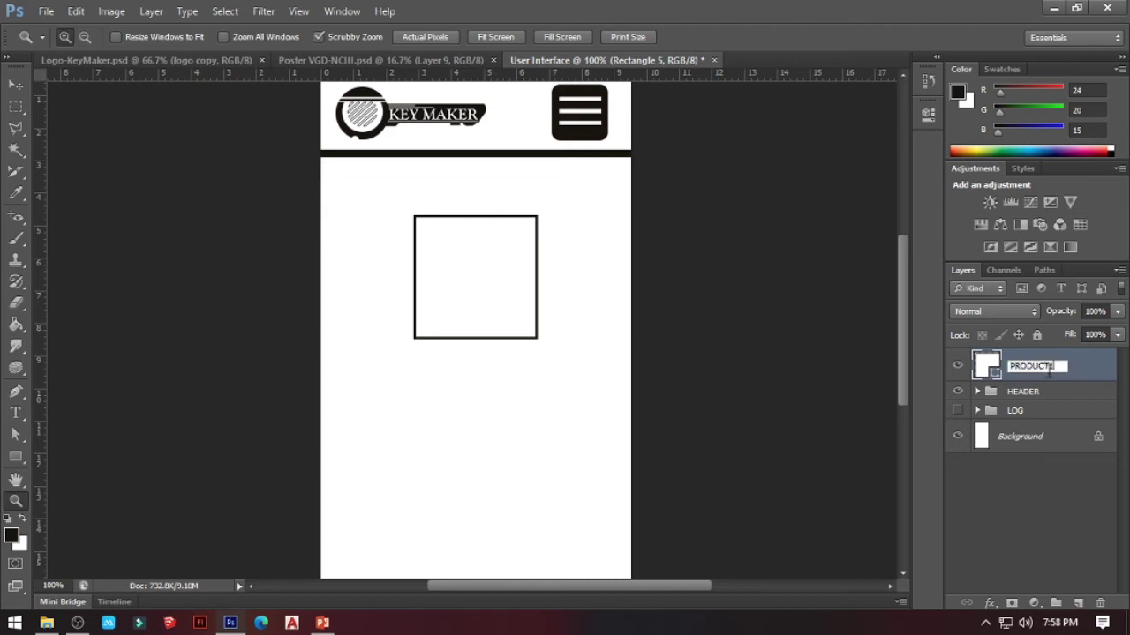
key("Return")
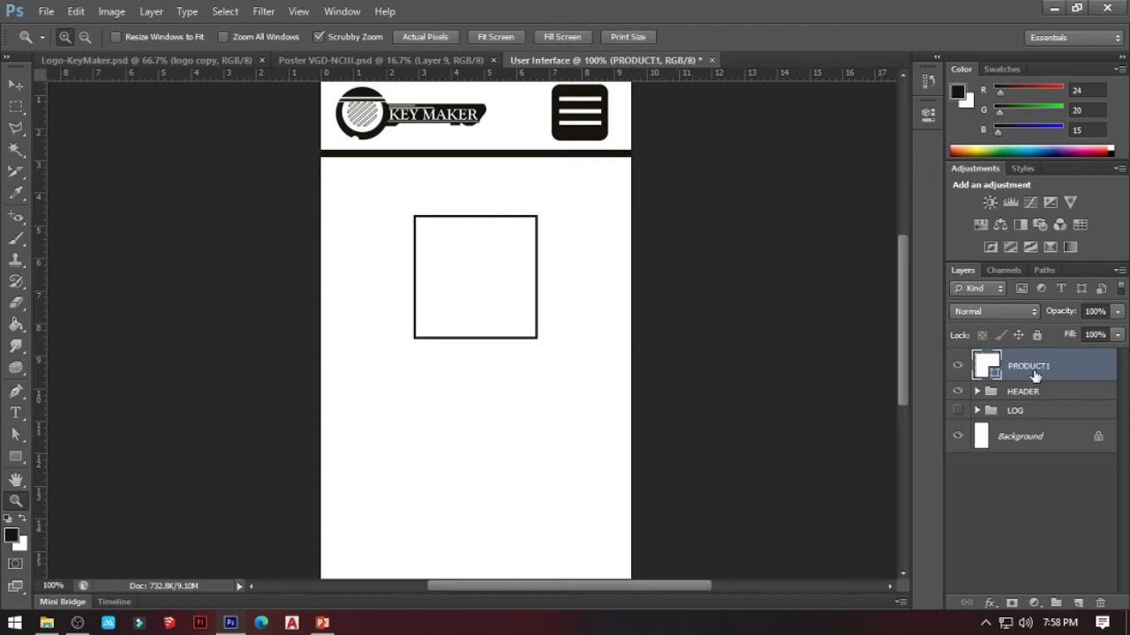
Open the KeyChain picture from the VGD Pic folder.
left_click(46, 12)
left_click(60, 45)
left_click(521, 310)
left_click(670, 420)
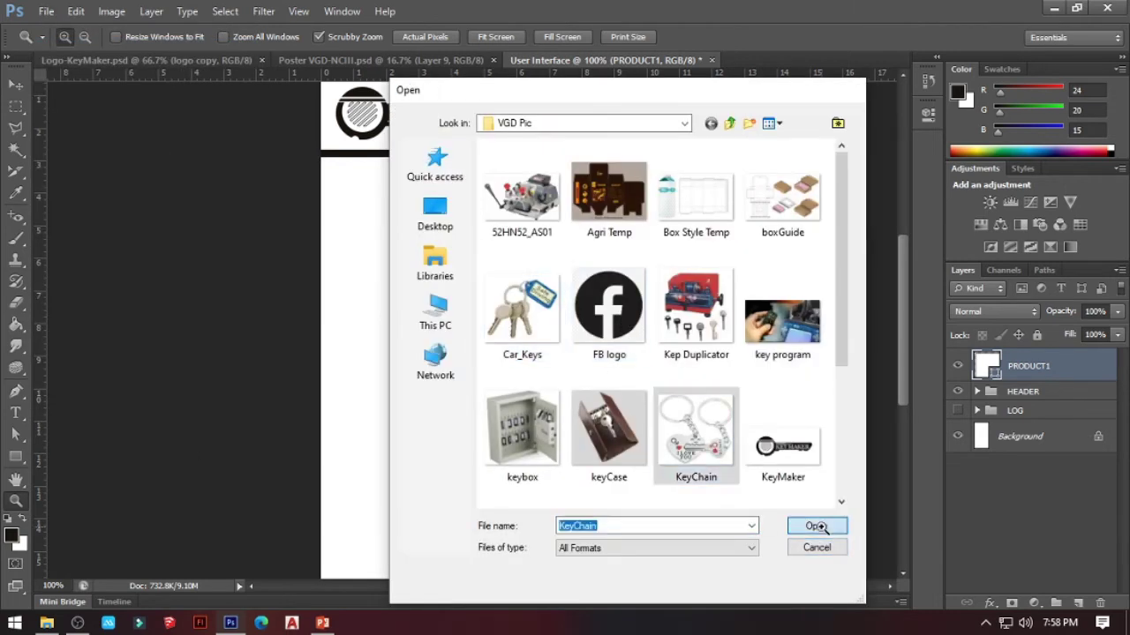
left_click(814, 527)
Convert the KeyChain picture's background to a regular layer and move it into the User Interface document over the square.
double_click(1105, 375)
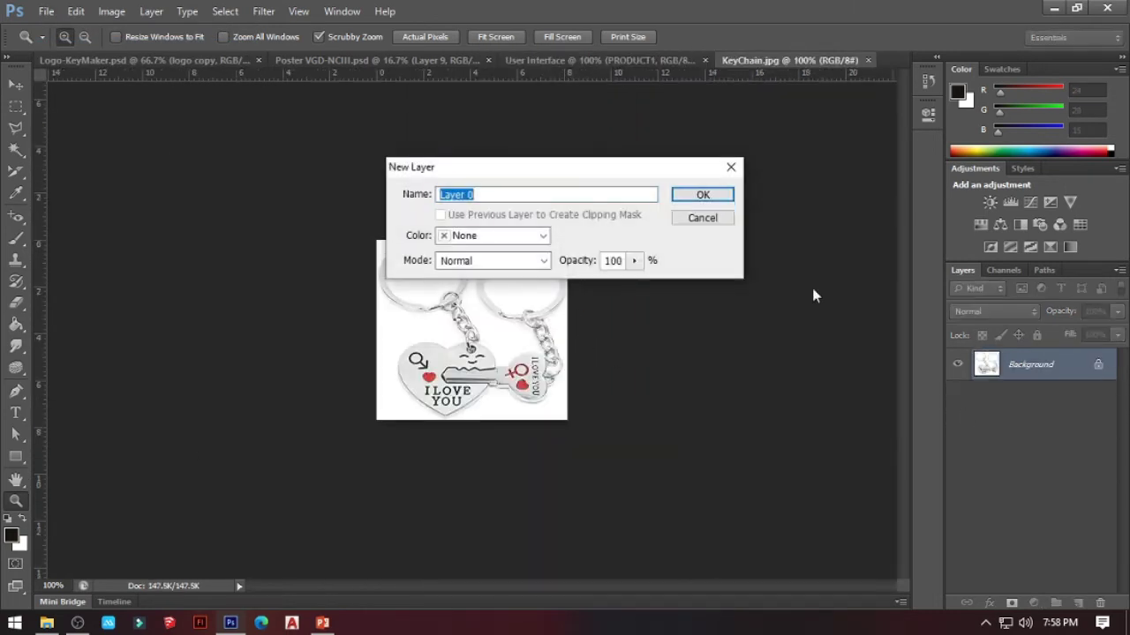
left_click(710, 196)
key("v")
left_click_drag(515, 347, 532, 291)
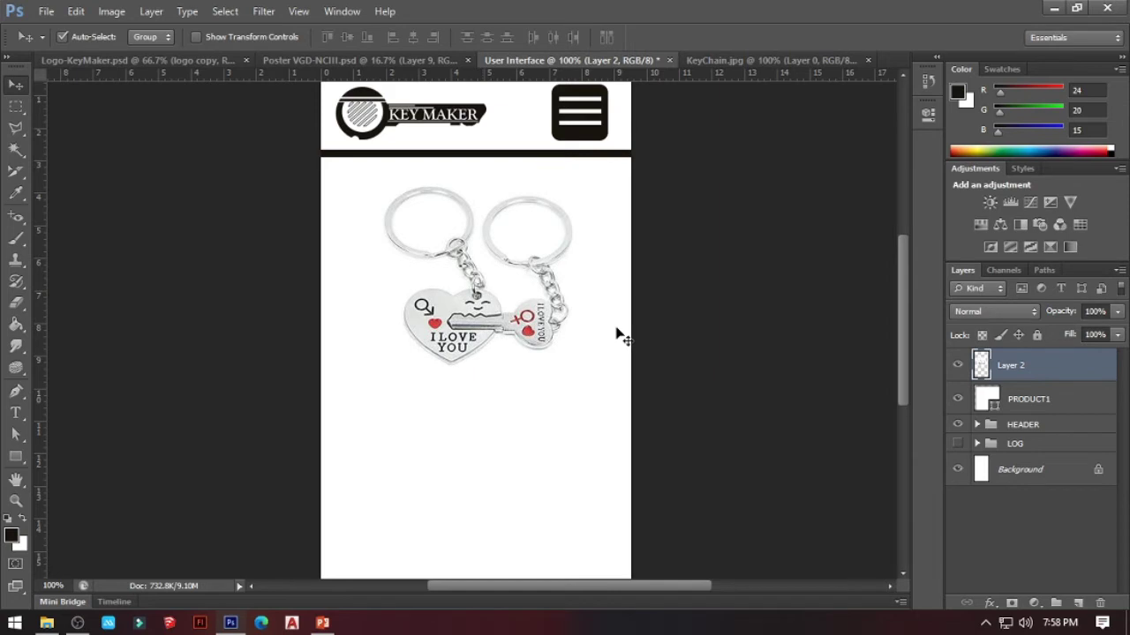
Clip the keychain picture to the PRODUCT1 square, then scale it down and position it inside the frame.
right_click(997, 372)
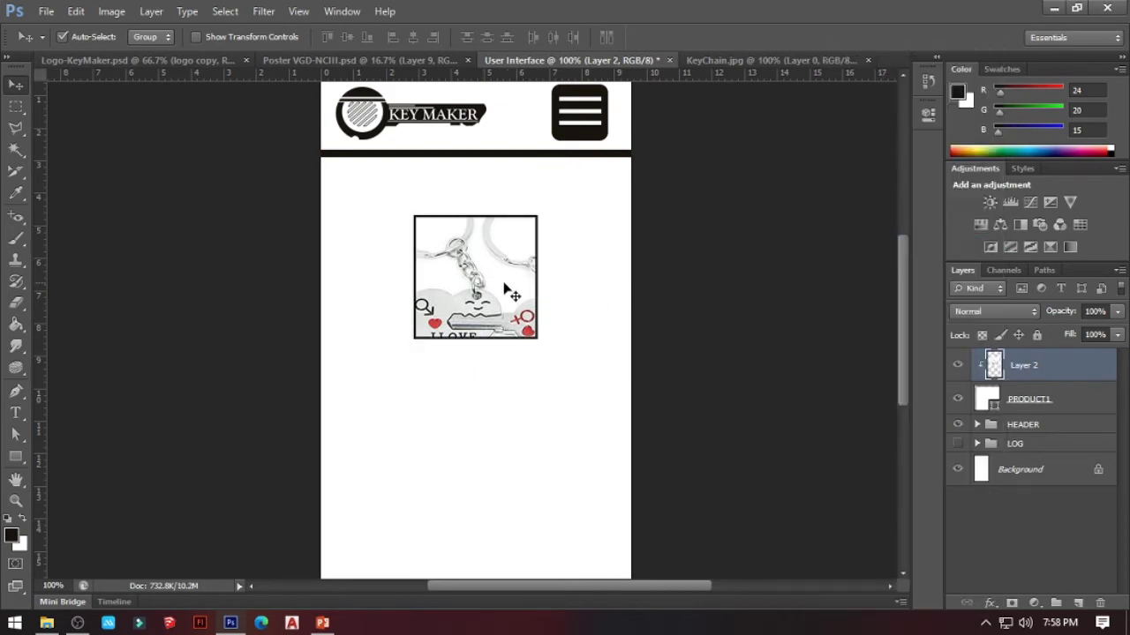
key("ctrl+t")
left_click_drag(379, 185, 420, 229)
key("Left")
key("Left")
key("Left")
key("Left")
key("Left")
key("Down")
key("Right")
key("Down")
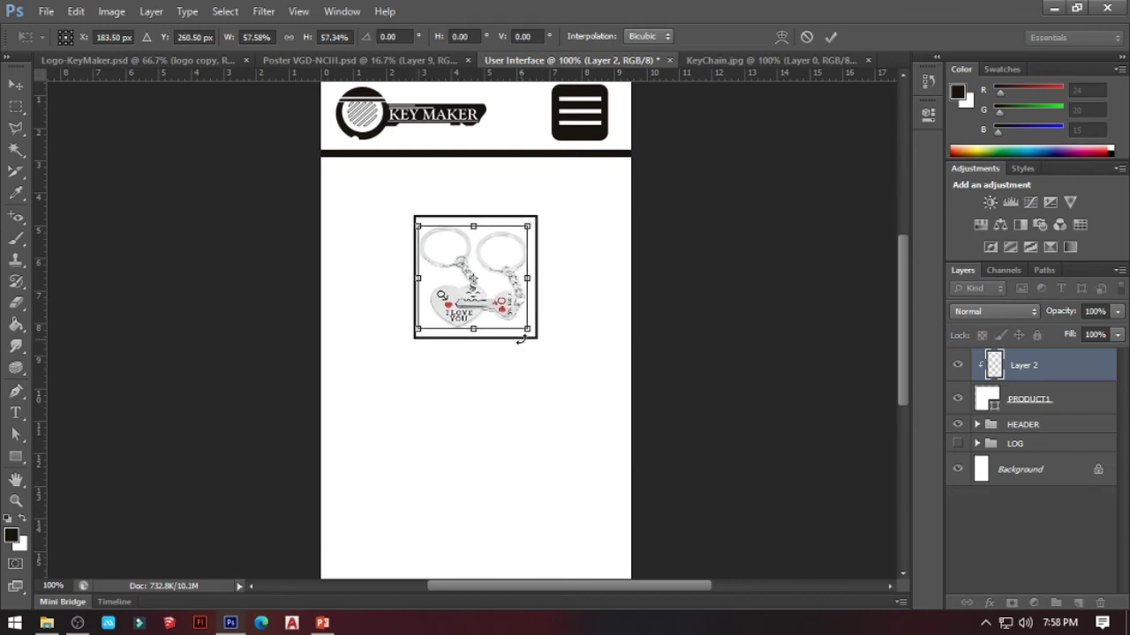
key("Return")
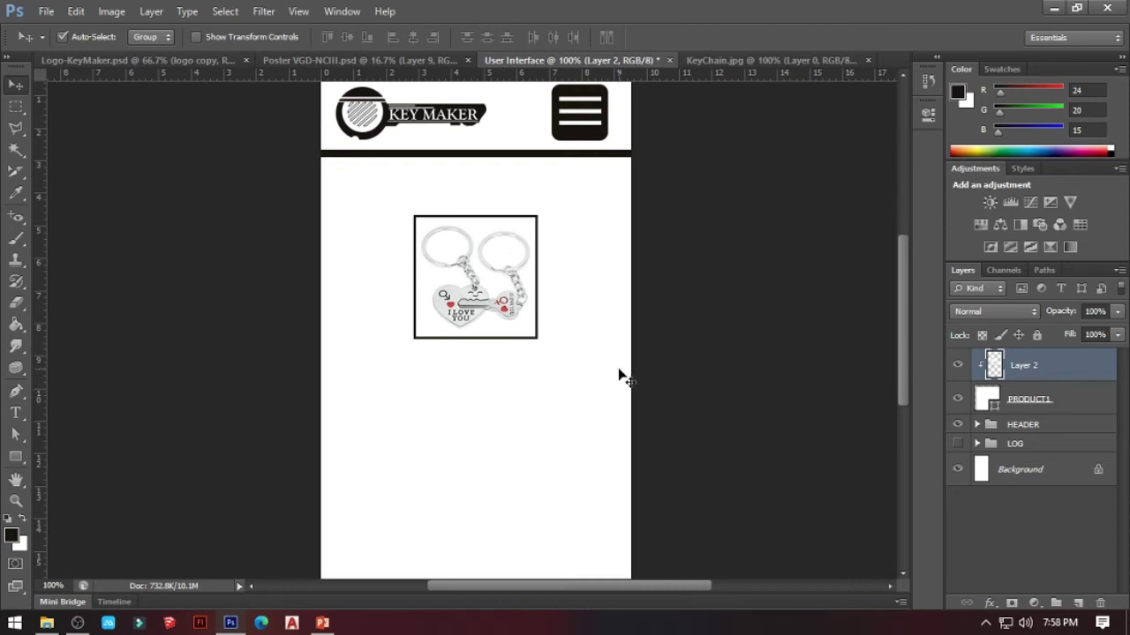
Start a NAME text label just below the product frame and colour it with the dark tone sampled from the logo.
left_click(16, 412)
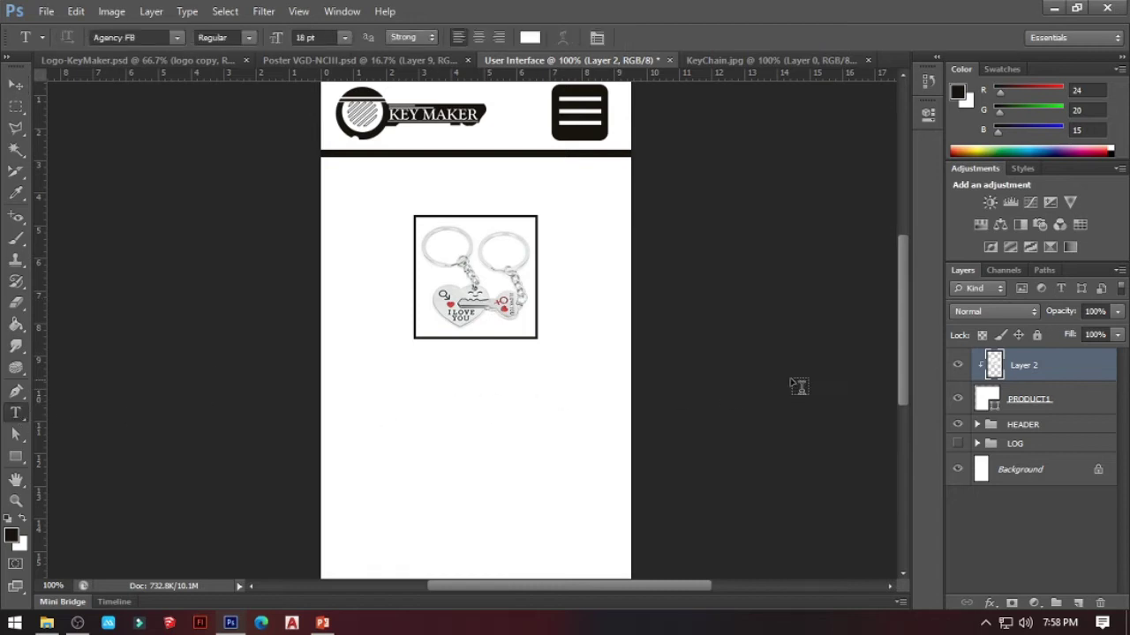
left_click(409, 353)
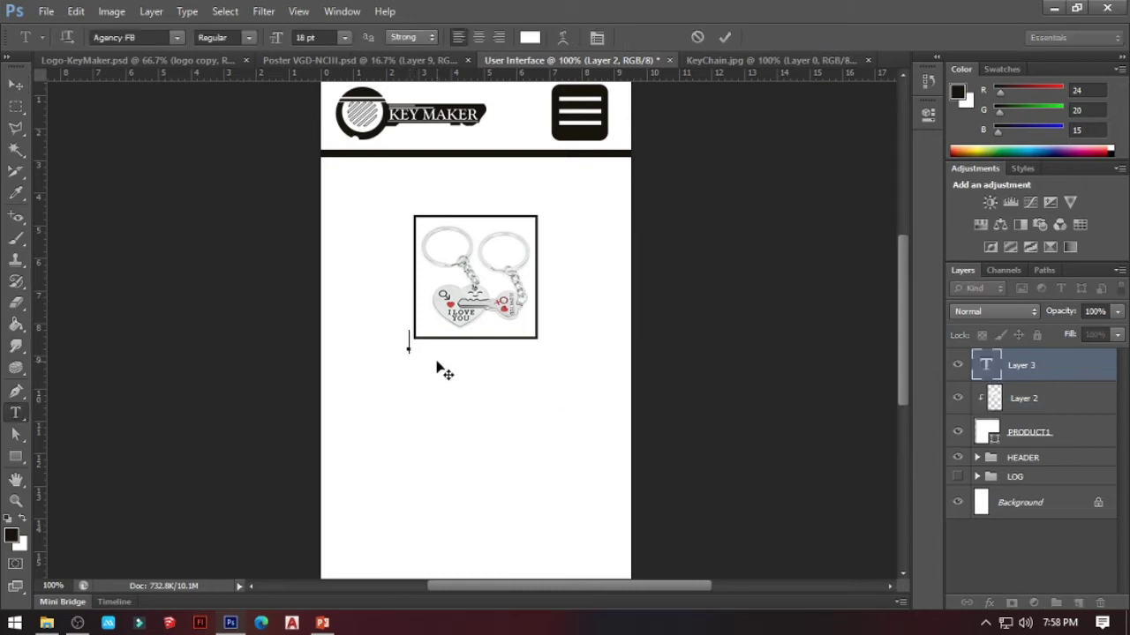
key("ctrl+a")
left_click(529, 37)
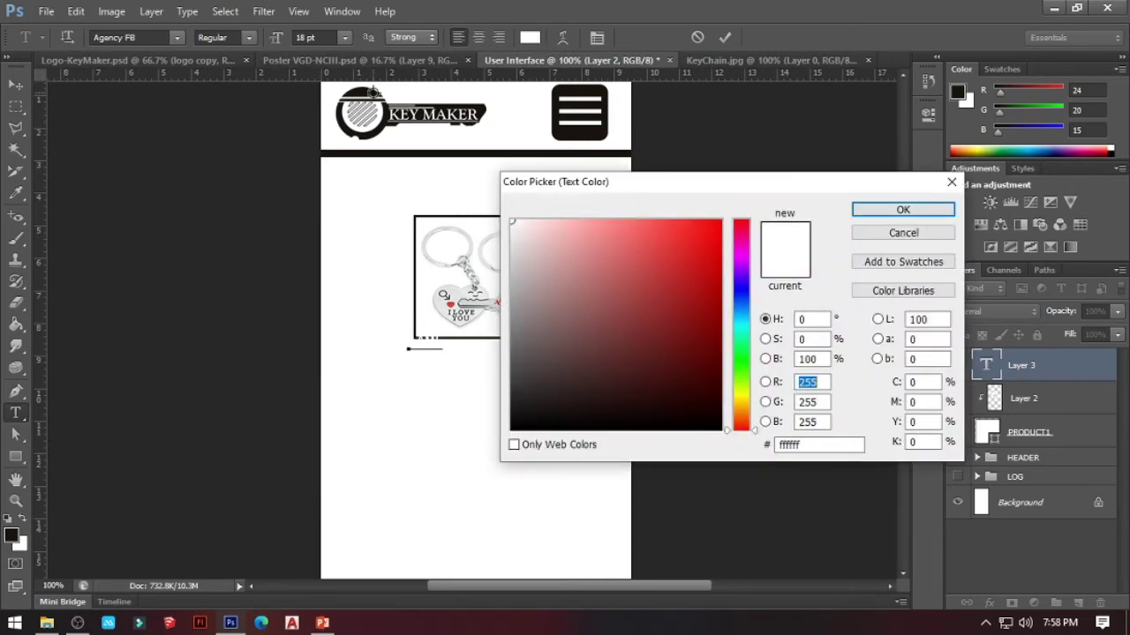
left_click(366, 91)
left_click(854, 216)
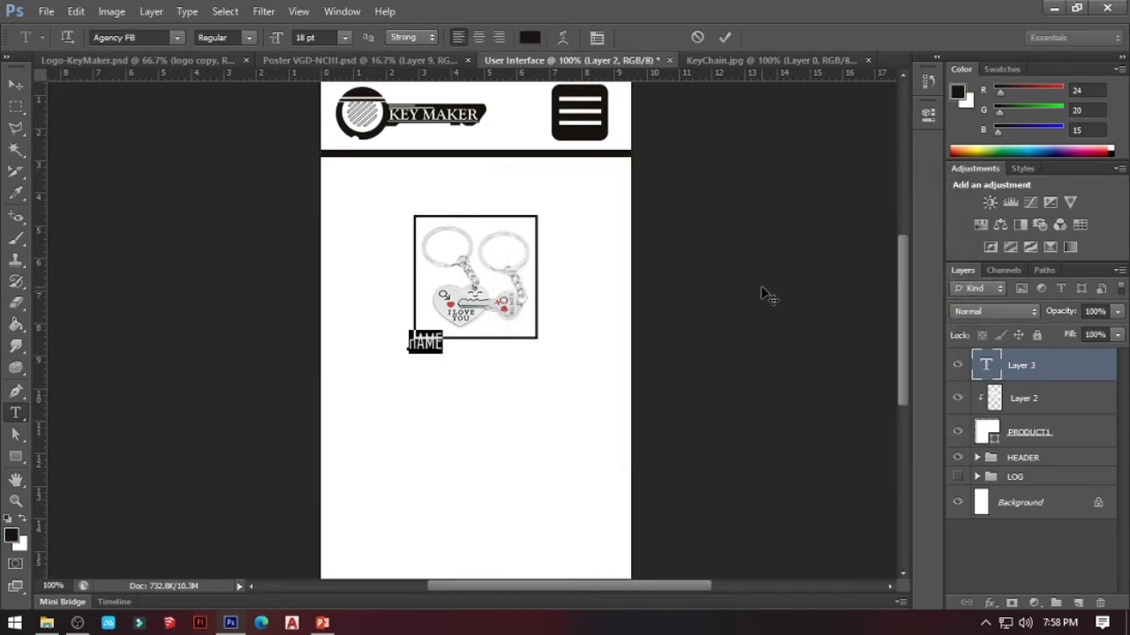
Change the label's wording to "heart keychain", then resize it and place it centred below the product frame.
type("KEY")
key("ctrl+a")
type("KEYCHAIN LOVER")
key("ctrl+a")
type("hear")
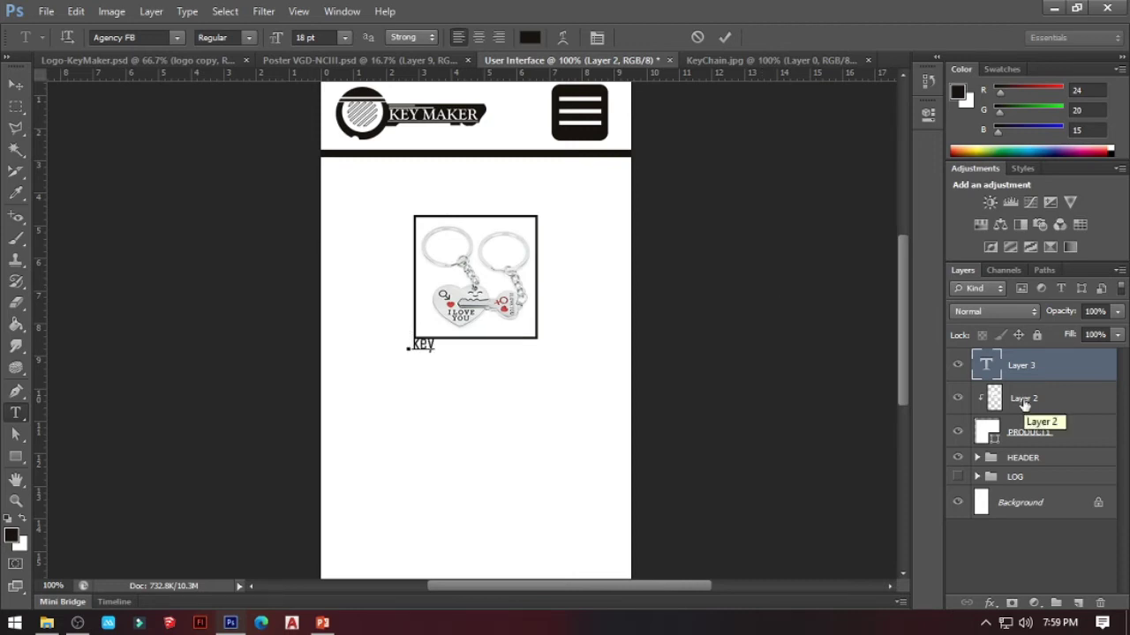
type("t keychain")
key("ctrl+Return")
left_click_drag(476, 344, 461, 376)
key("ctrl+t")
key("Return")
Add the price text "P 120.00" below the product name and colour it orange.
key("t")
double_click(986, 366)
type("P120.00")
left_click(989, 369)
double_click(987, 365)
left_click(530, 37)
left_click(702, 253)
left_click(902, 209)
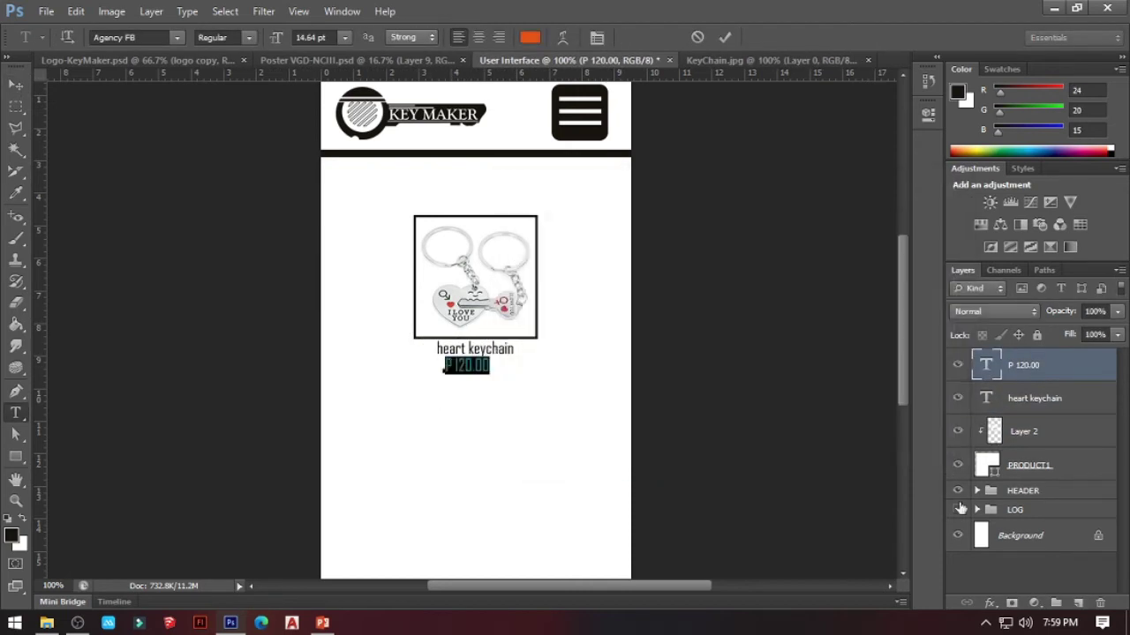
Transform the price to a smaller height and centre it under the heart keychain label, adjusting the label's position slightly.
left_click(1015, 397)
key("ctrl+t")
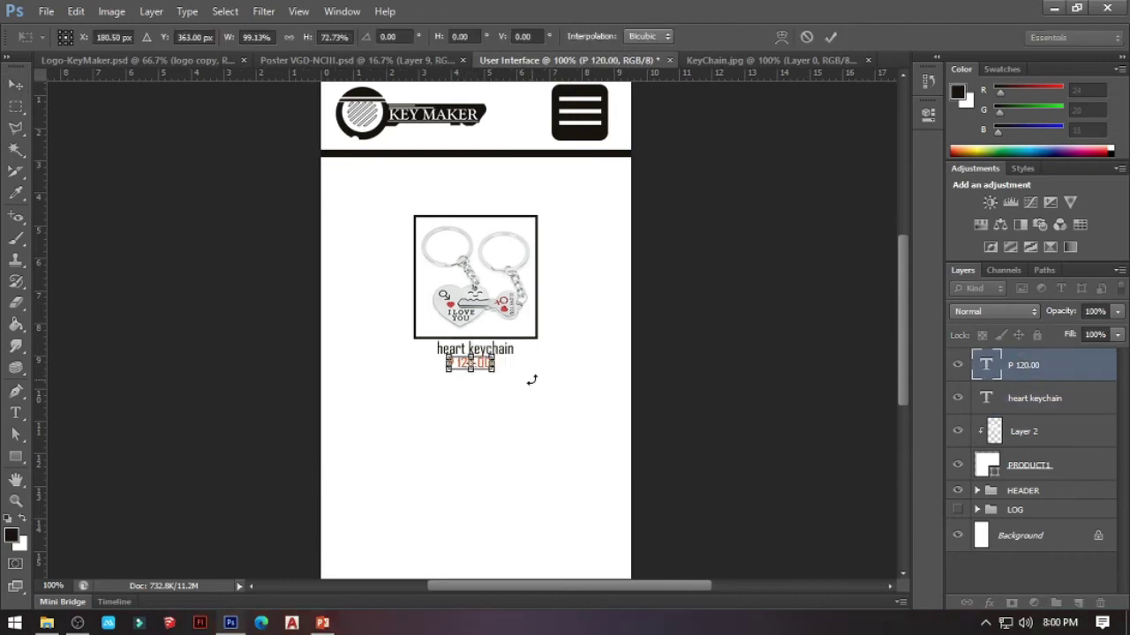
key("Return")
left_click(476, 353)
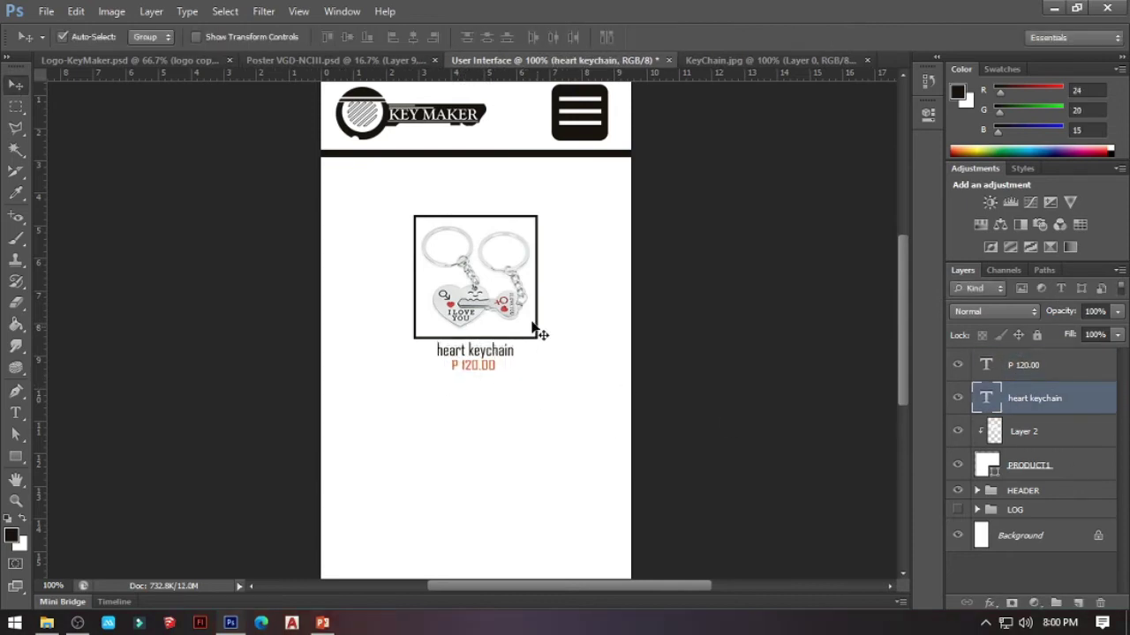
Group the price, product name, keychain picture and PRODUCT1 layers and name the group "product".
scroll(500, 327, "down", 1)
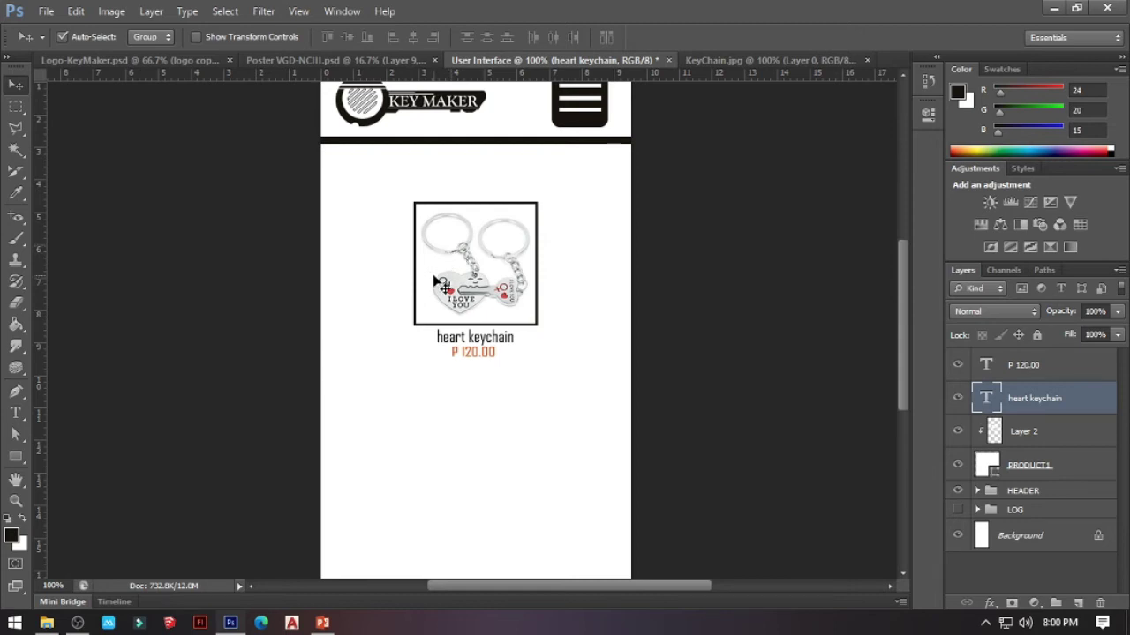
left_click(1062, 376)
left_click(1044, 408)
left_click(1035, 365)
left_click(1028, 436, "shift")
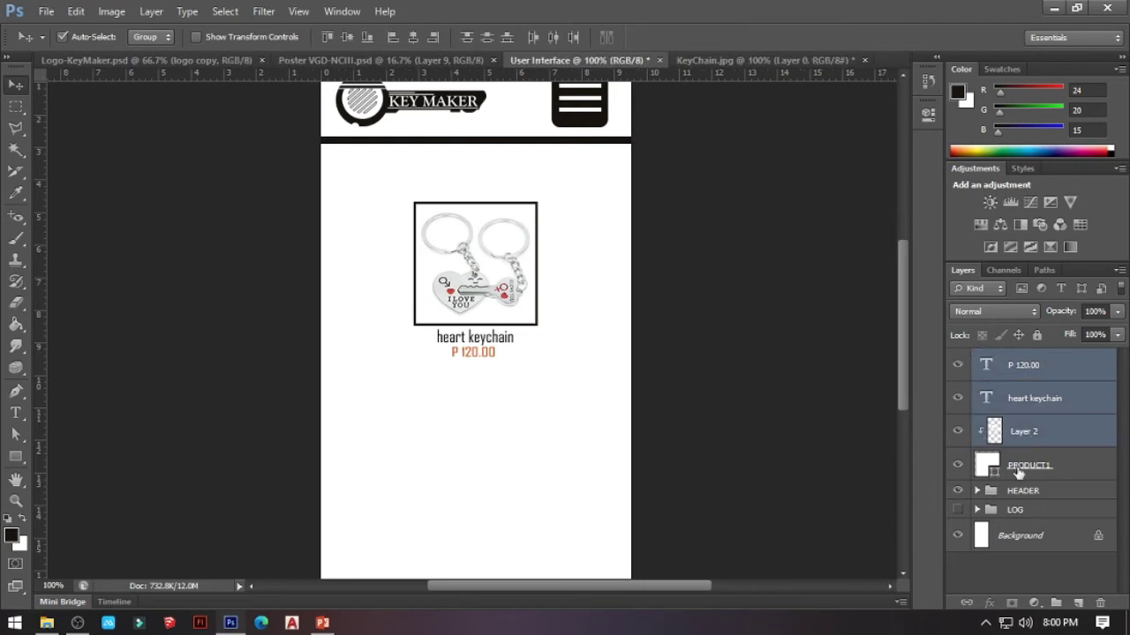
left_click(1021, 467, "shift")
key("ctrl+g")
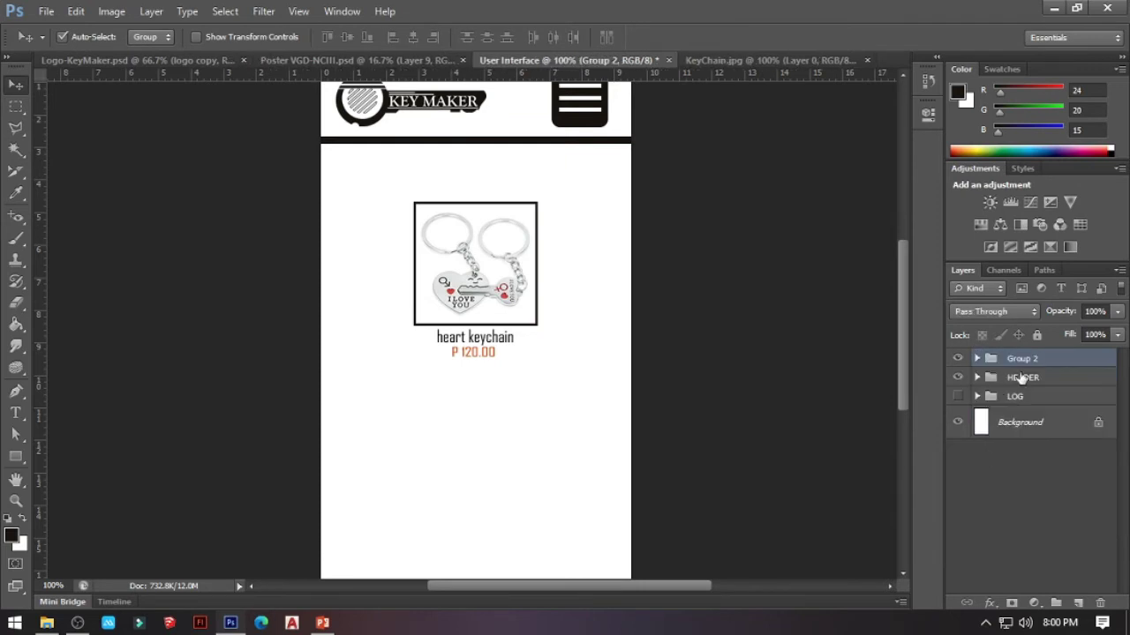
double_click(1024, 359)
type("prod")
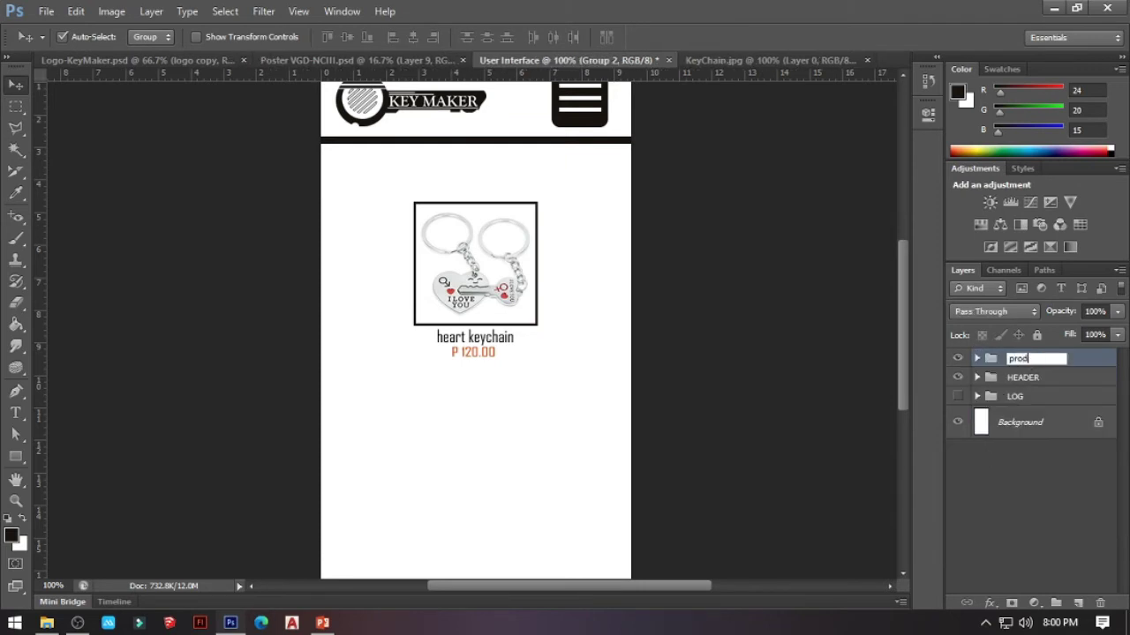
key("Return")
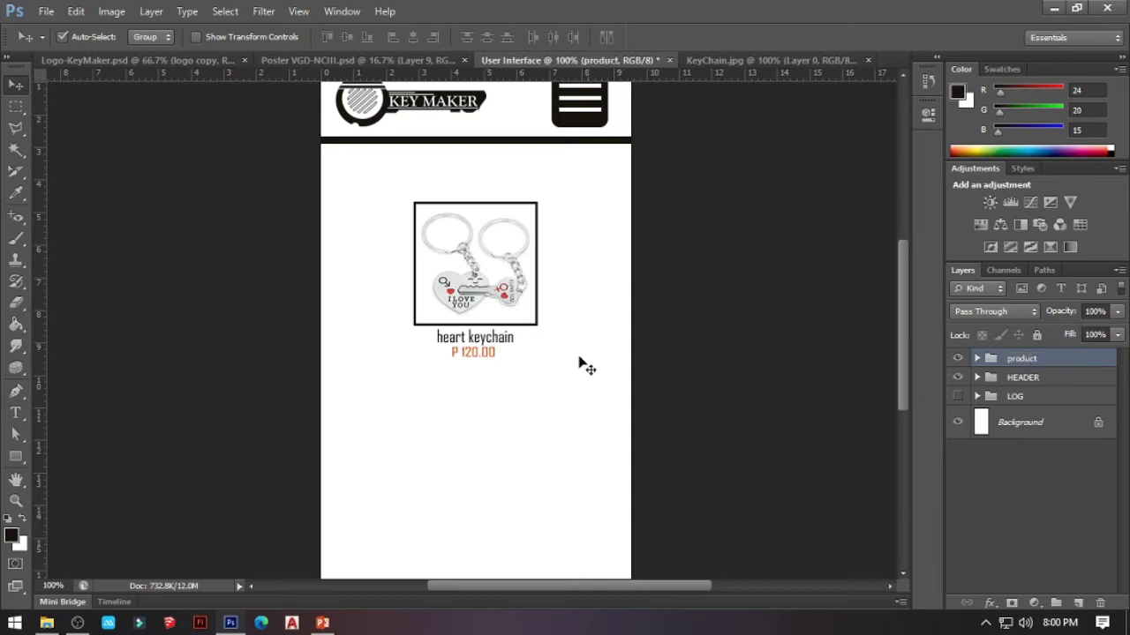
Duplicate the product group twice straight down to form an evenly spaced column of three products.
key("z")
left_click(481, 338, "alt")
key("v")
left_click_drag(470, 338, 471, 573)
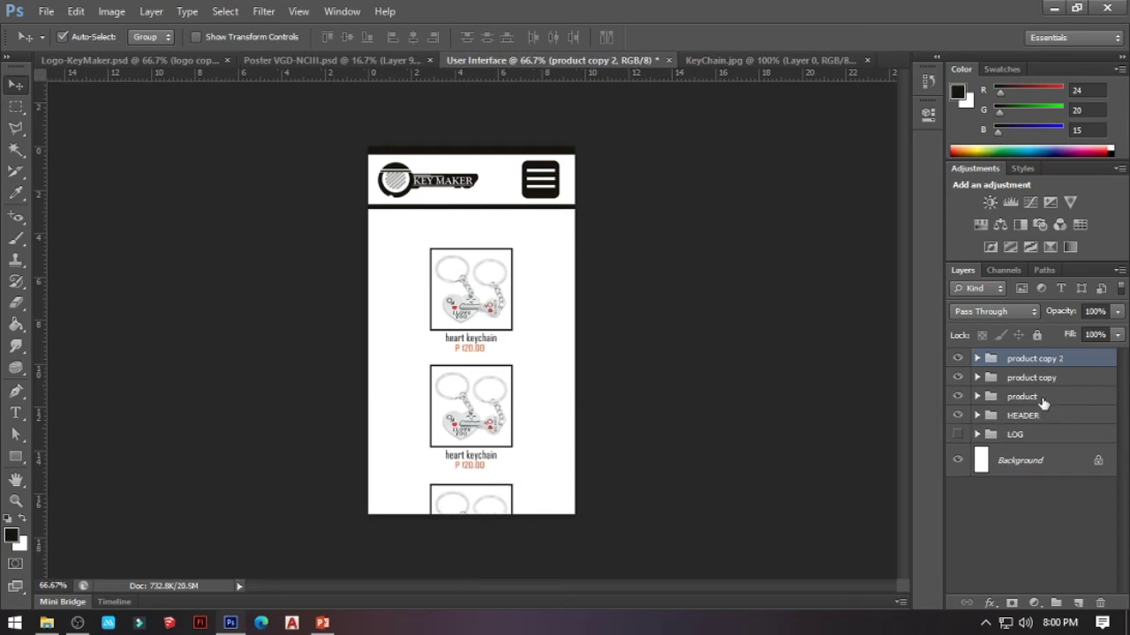
Nudge the three stacked product groups straight up so the column sits closer to the header.
left_click(1042, 401, "shift")
key("Up")
key("Up")
key("Up")
key("Up")
key("Up")
key("Up")
key("Up")
key("Up")
key("Up")
key("Up")
key("Up")
key("Up")
key("Up")
key("Up")
key("Up")
key("Up")
key("Up")
key("Up")
key("Up")
key("Up")
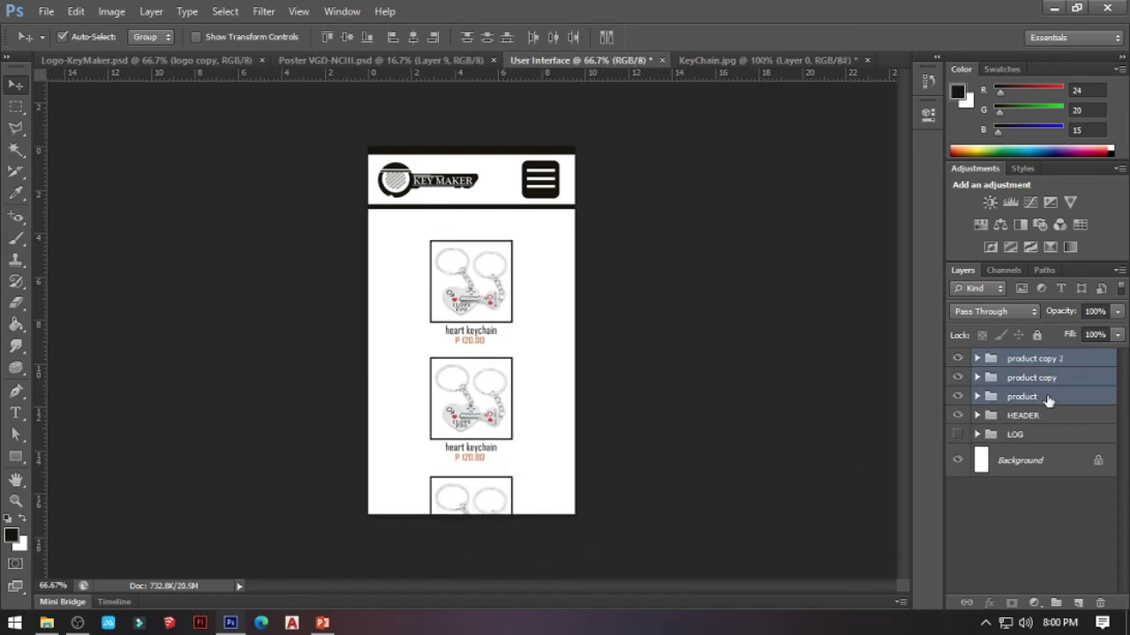
key("Down")
key("Down")
key("Down")
key("Down")
key("Down")
key("Down")
key("Down")
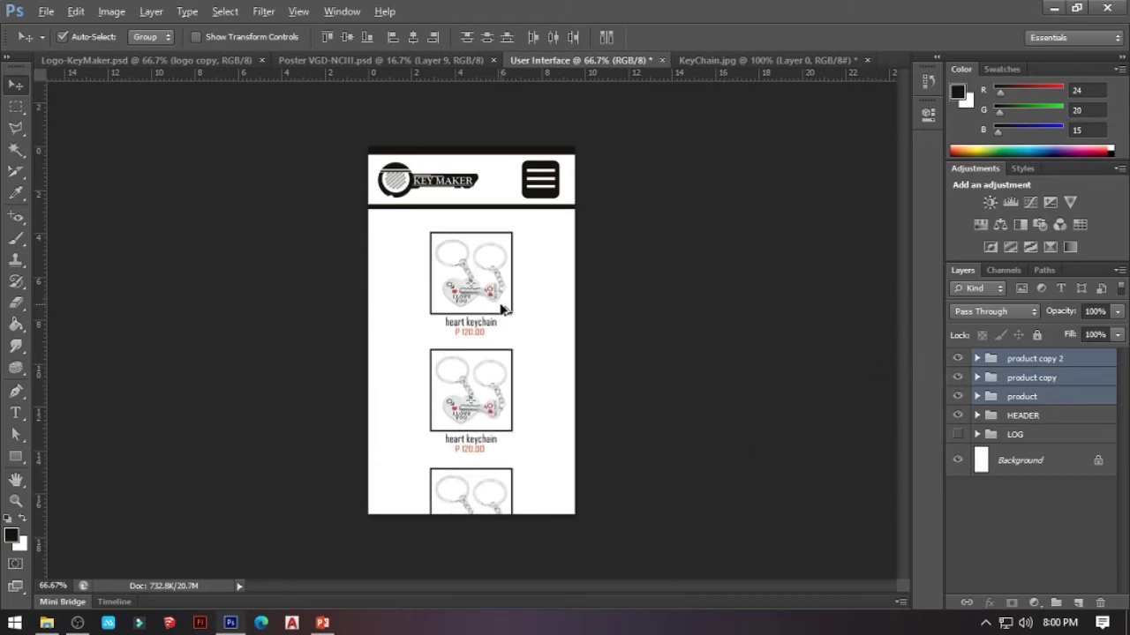
left_click_drag(499, 309, 544, 311)
key("ctrl+z")
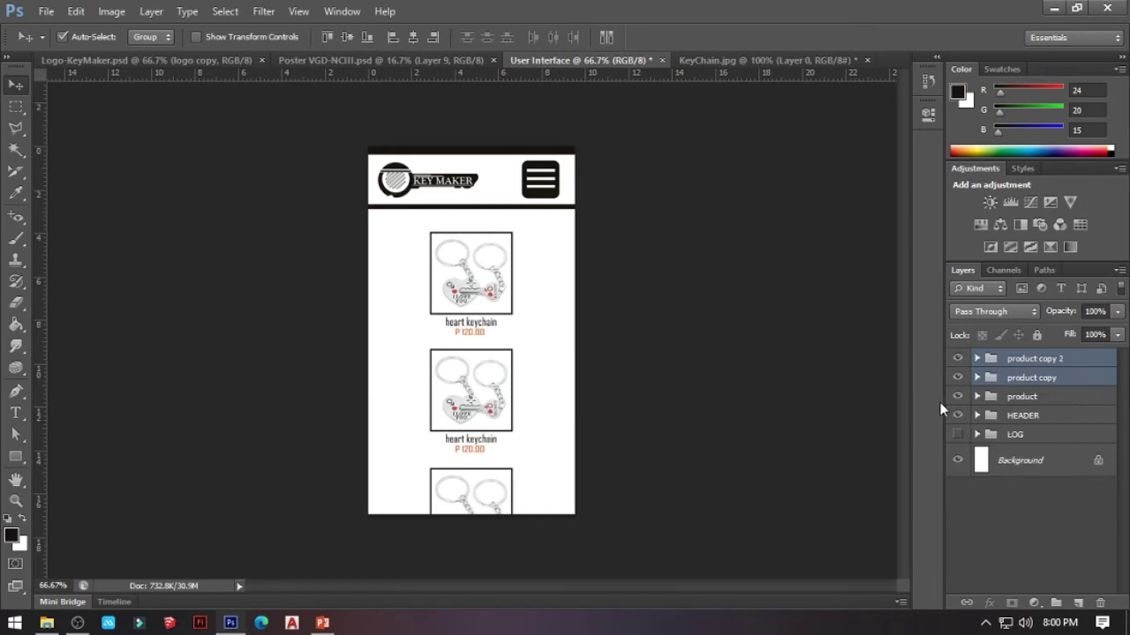
left_click(1052, 403)
left_click(1043, 360, "shift")
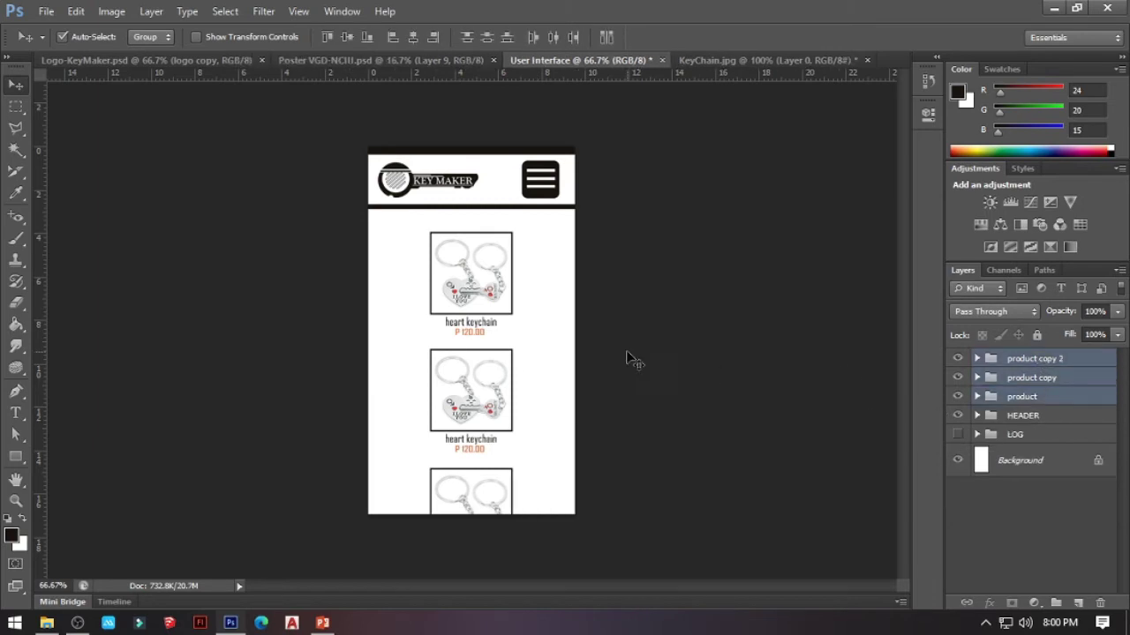
left_click_drag(509, 384, 613, 385)
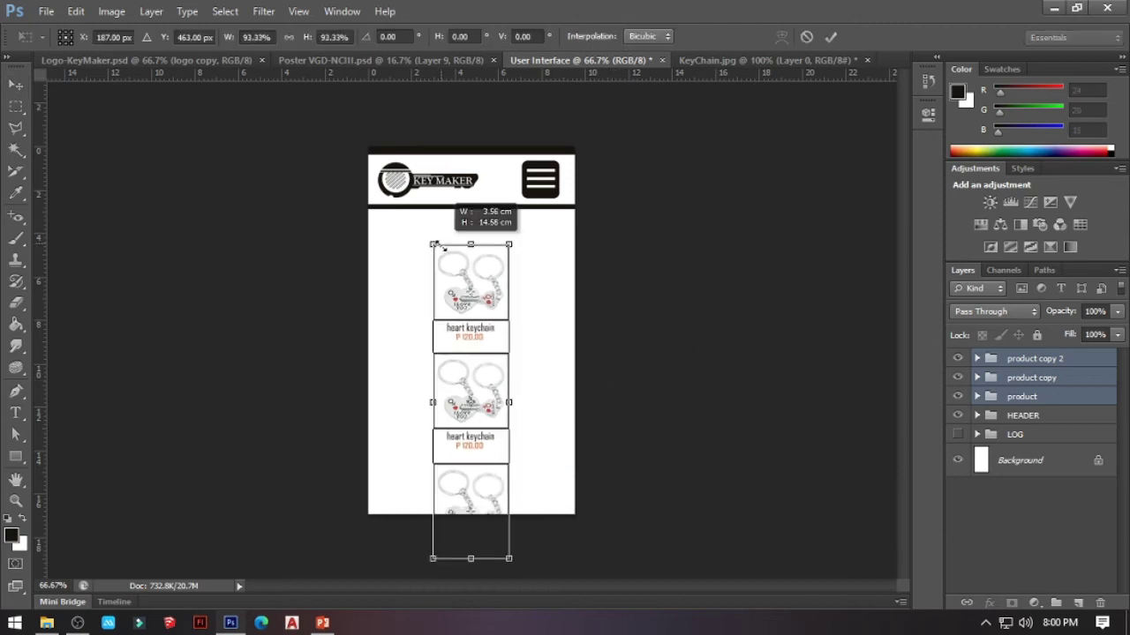
left_click_drag(439, 243, 436, 239)
key("shift+Up")
key("shift+Up")
key("shift+Up")
key("shift+Up")
key("Escape")
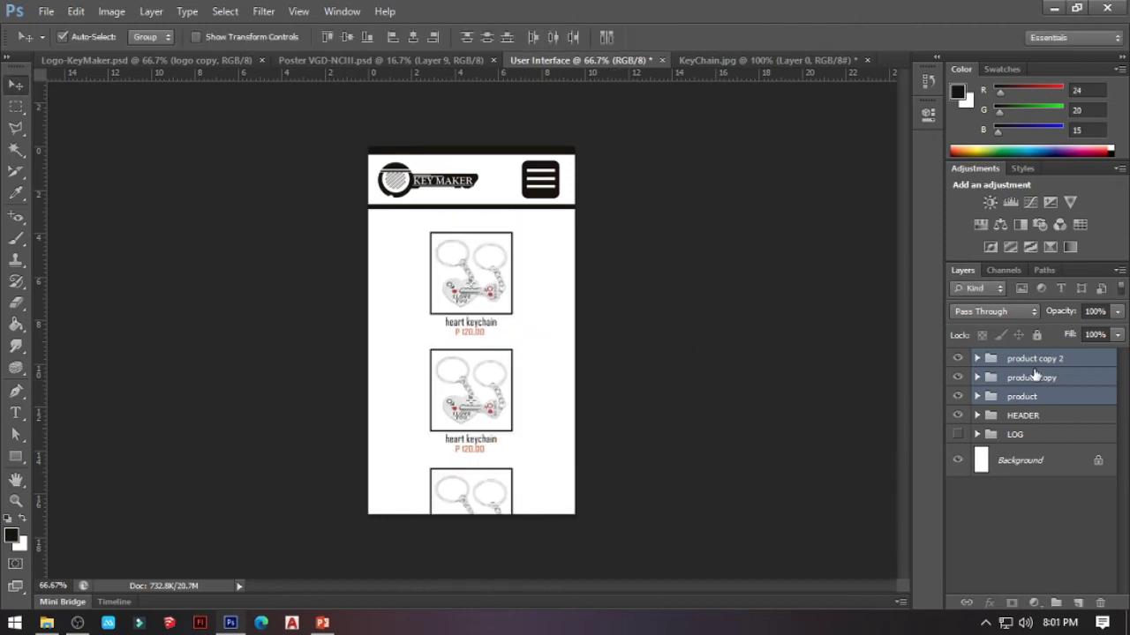
Duplicate the product column to both sides of the original so the copies are partly cut off by the screen edges.
key("ctrl+z")
left_click_drag(518, 314, 344, 321)
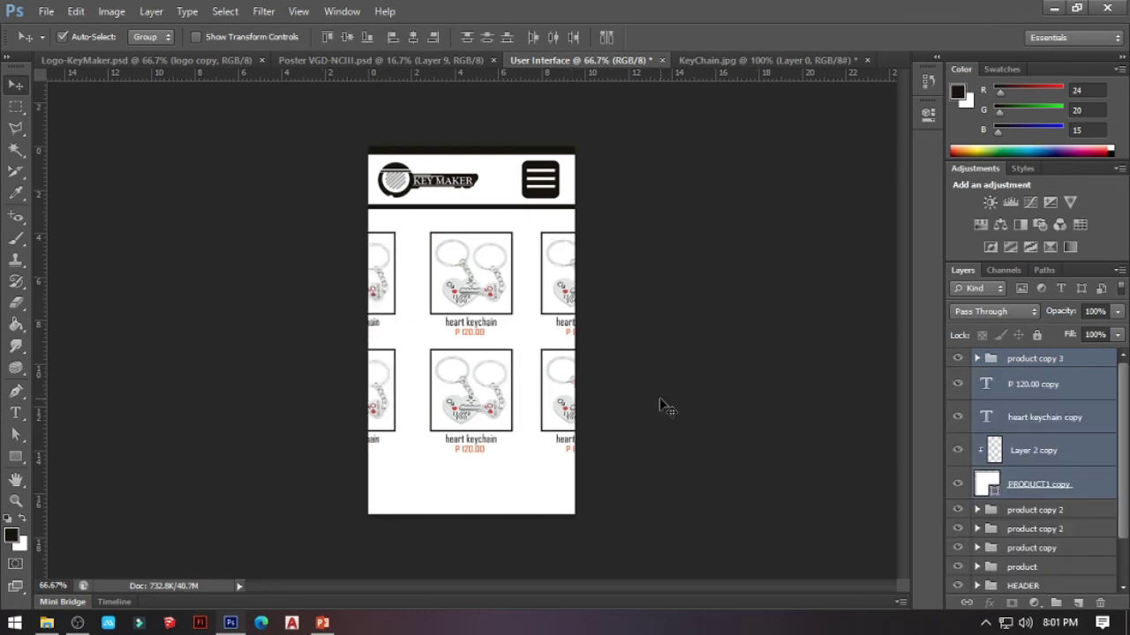
left_click(1042, 360)
left_click(1039, 483, "shift")
left_click_drag(1039, 459, 1035, 360)
left_click(1039, 432, "shift")
key("ctrl+g")
double_click(1023, 358)
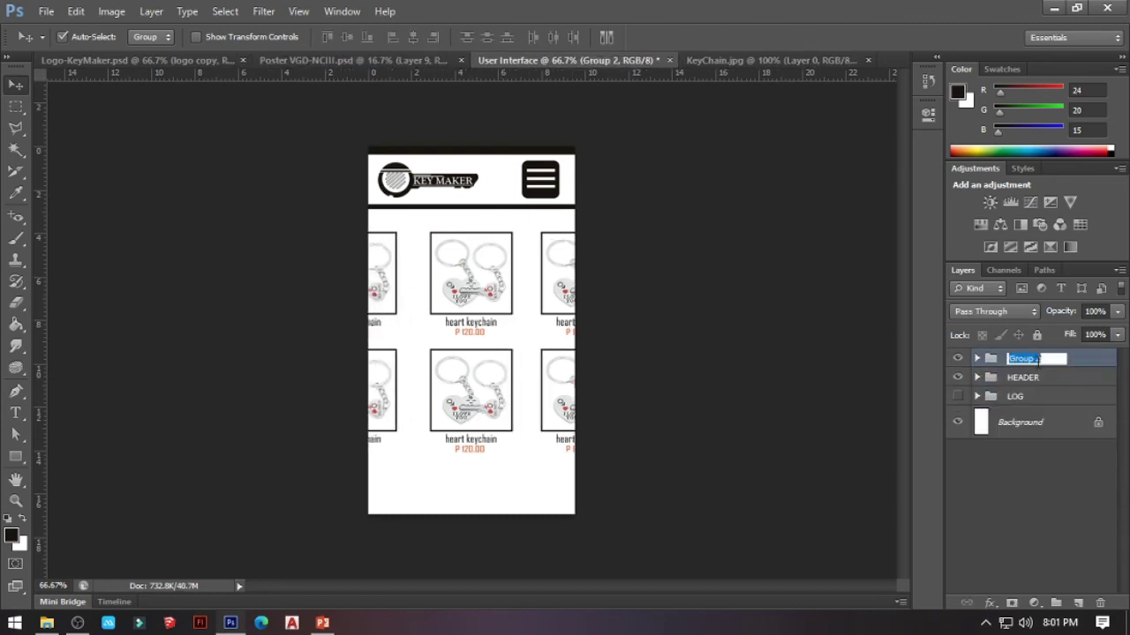
type("products")
left_click(977, 359)
left_click(978, 396)
key("ctrl+alt+z")
key("ctrl+alt+z")
key("ctrl+alt+z")
key("ctrl+alt+z")
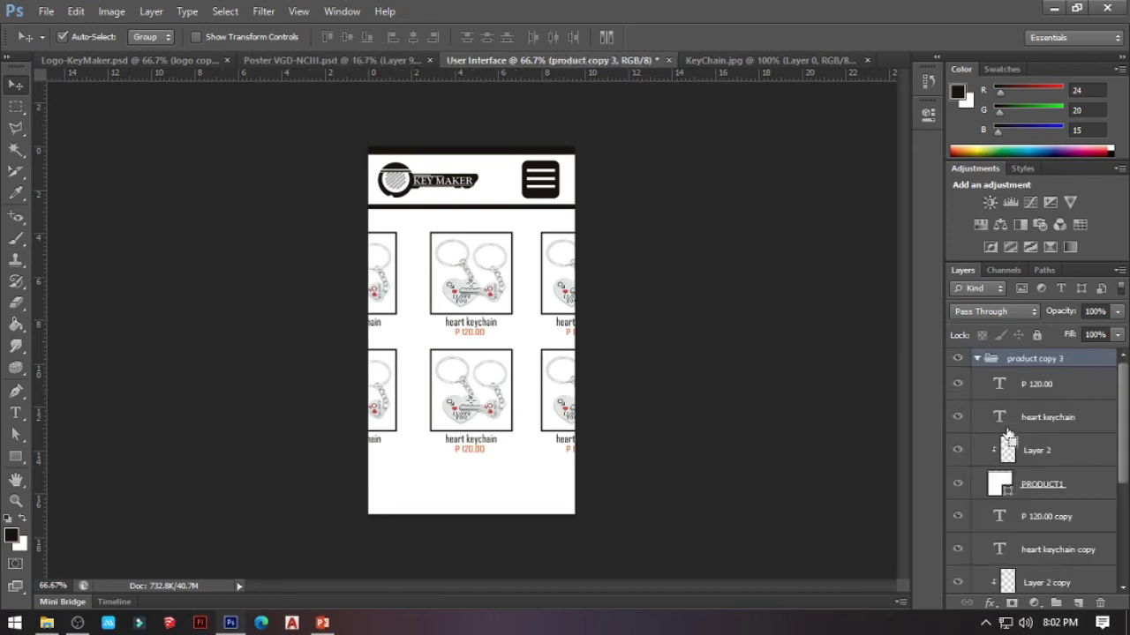
Duplicate the two middle products to the left as a column partly cut off by the screen edge.
left_click(1021, 394)
left_click(1022, 415, "shift")
left_click_drag(466, 309, 312, 308)
key("ctrl+z")
key("ctrl+z")
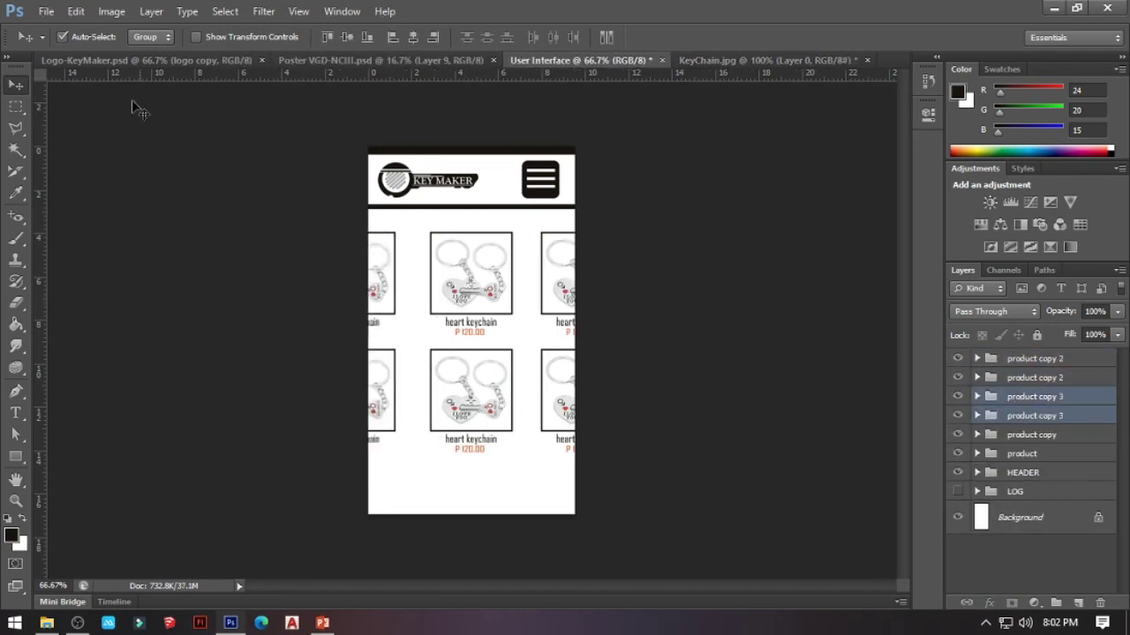
Turn off auto-select and delete the keychain picture from the product copy group of the lower middle product.
left_click(62, 37)
left_click(1035, 358)
left_click(1030, 434)
left_click(976, 435)
key("Delete")
Open keyCase.png and bring the key case picture, without its background, into the User Interface document.
left_click(45, 10)
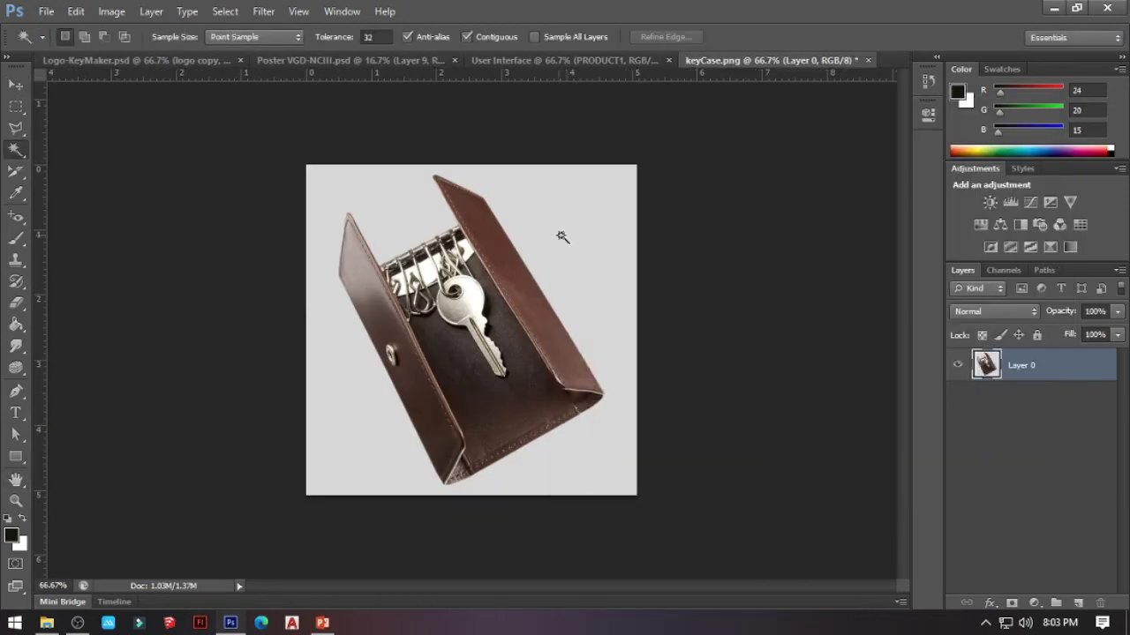
key("v")
left_click_drag(529, 332, 476, 403)
Scale the key case picture down to fit the lower middle product frame and clip it to the frame.
key("ctrl+t")
left_click_drag(284, 245, 377, 356)
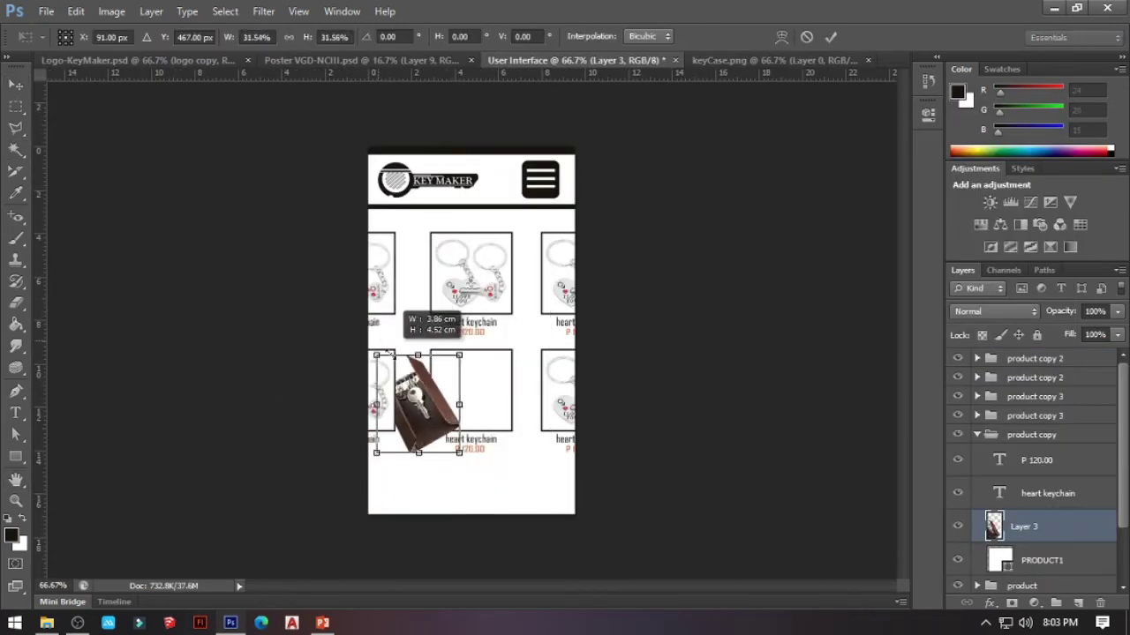
left_click_drag(419, 402, 469, 390)
left_click_drag(510, 439, 508, 436)
key("Return")
key("ctrl+alt+g")
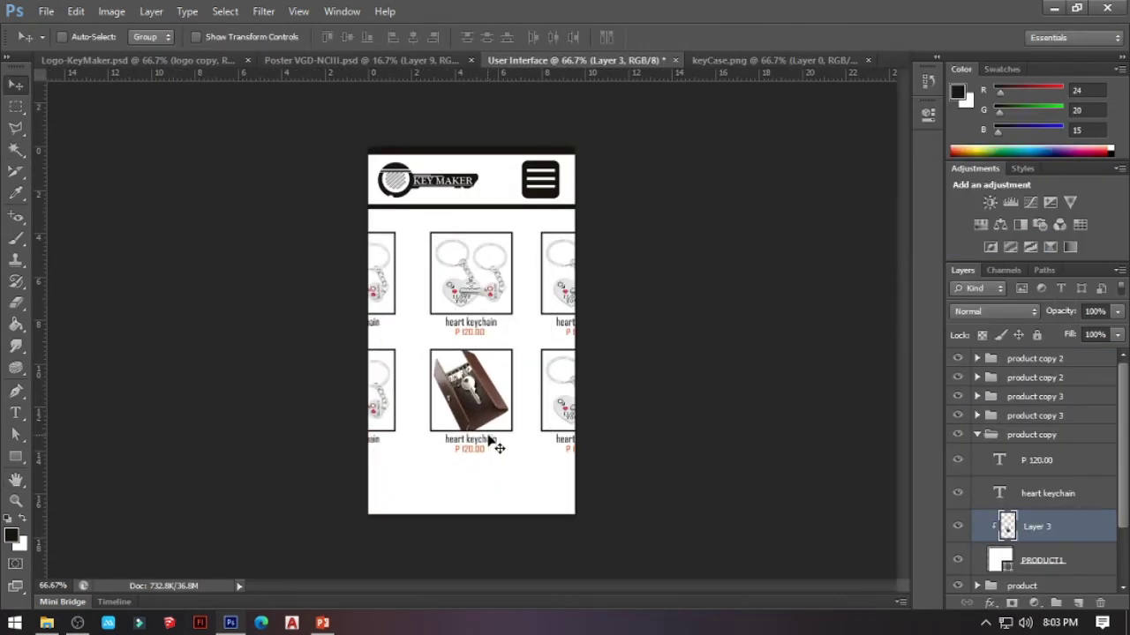
Change the lower middle product's name text to "key keepyer" and collapse its group.
key("z")
left_click(467, 447)
scroll(1033, 547, "down", 2)
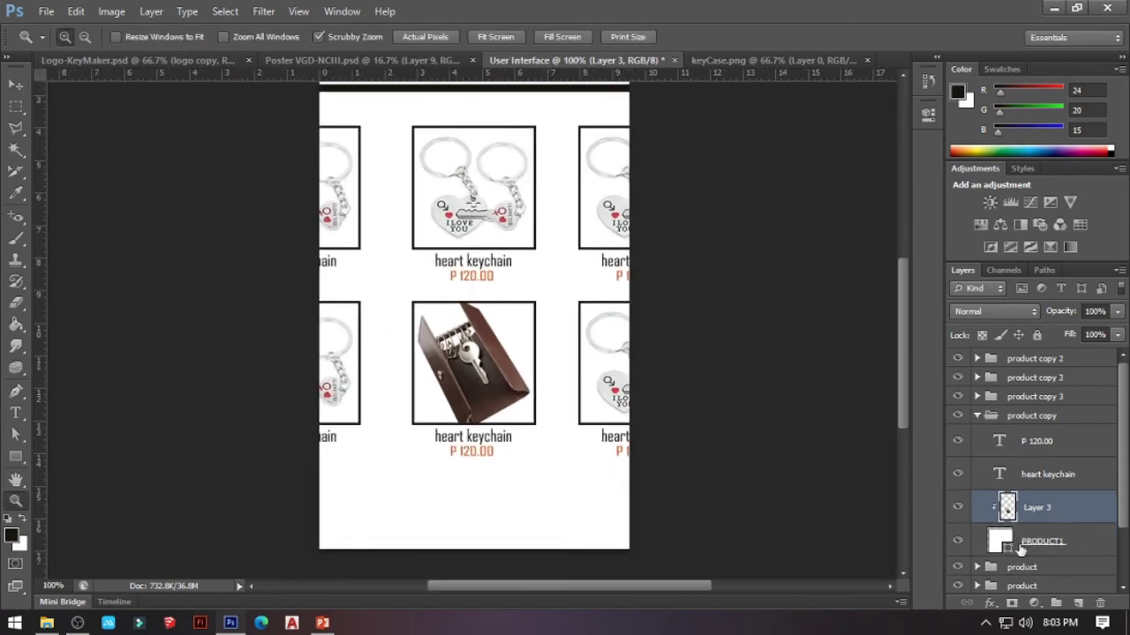
double_click(1000, 455)
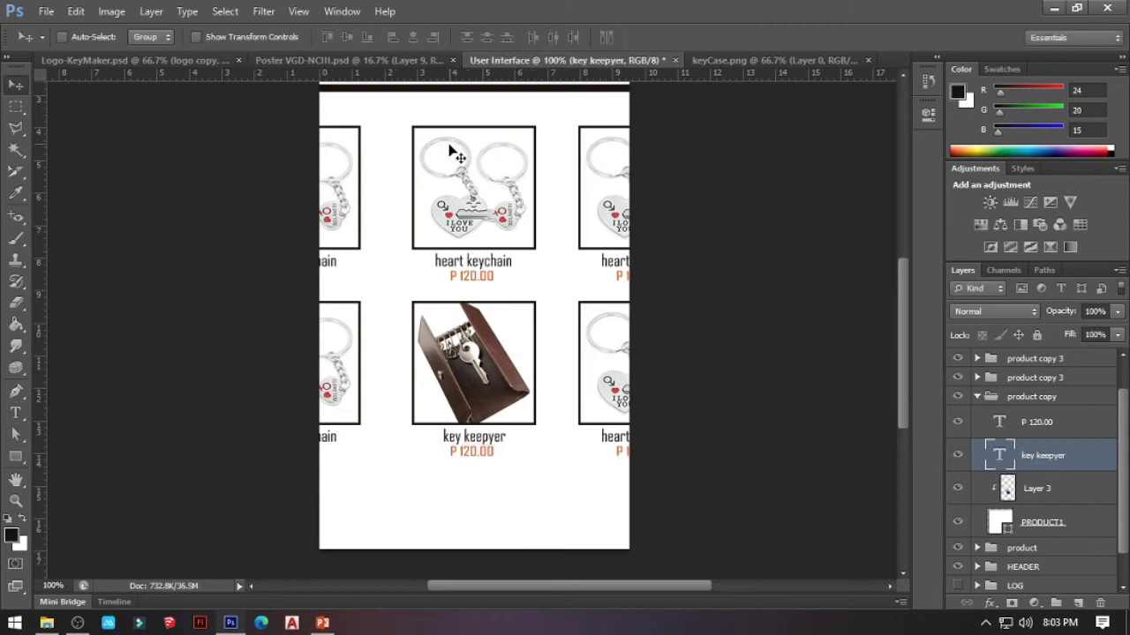
scroll(454, 150, "up", 3)
key("z")
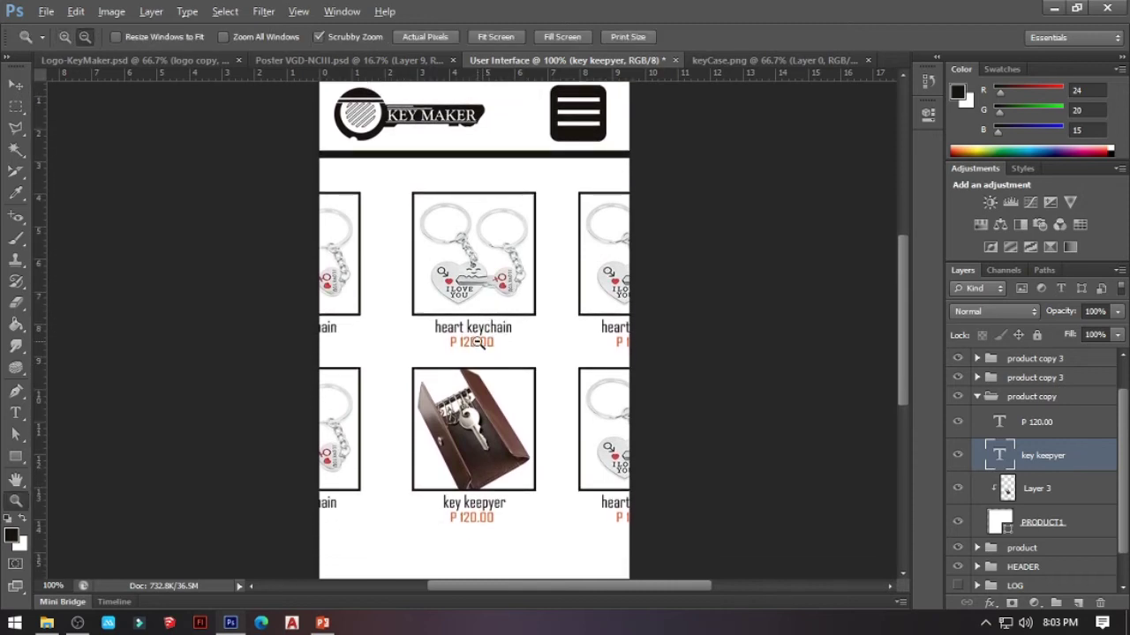
left_click(503, 389, "alt")
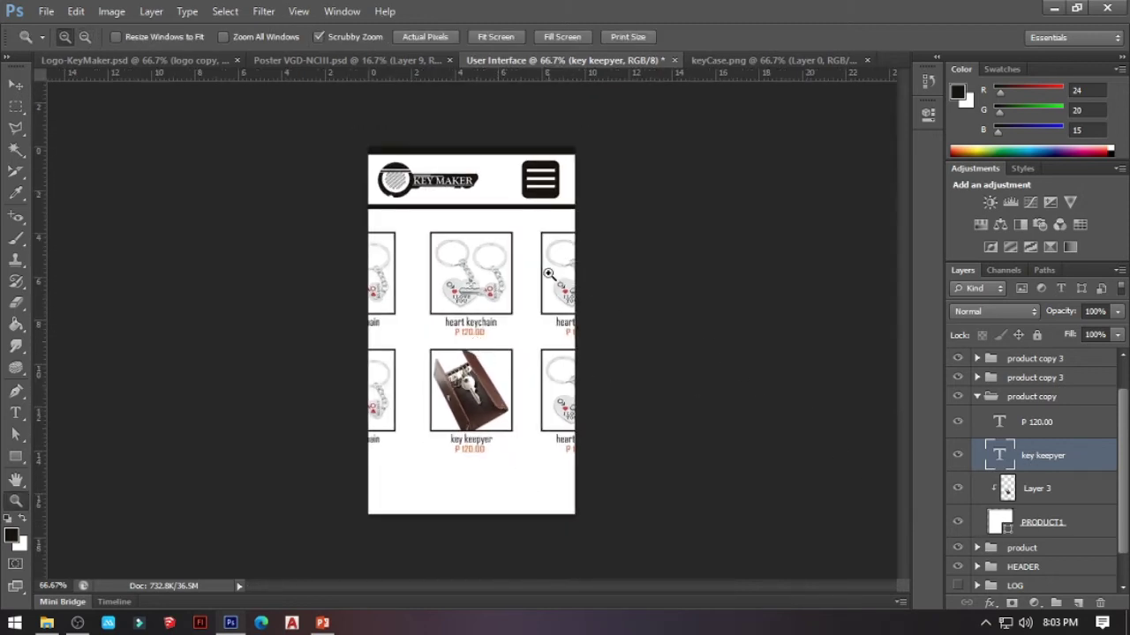
left_click(1027, 425)
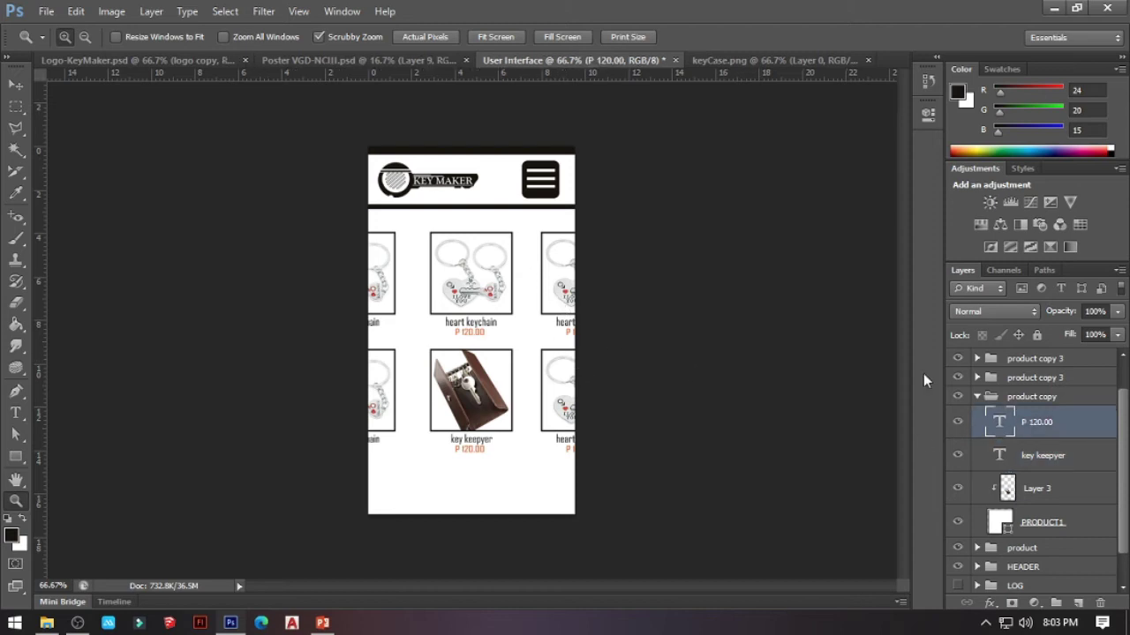
left_click(978, 398)
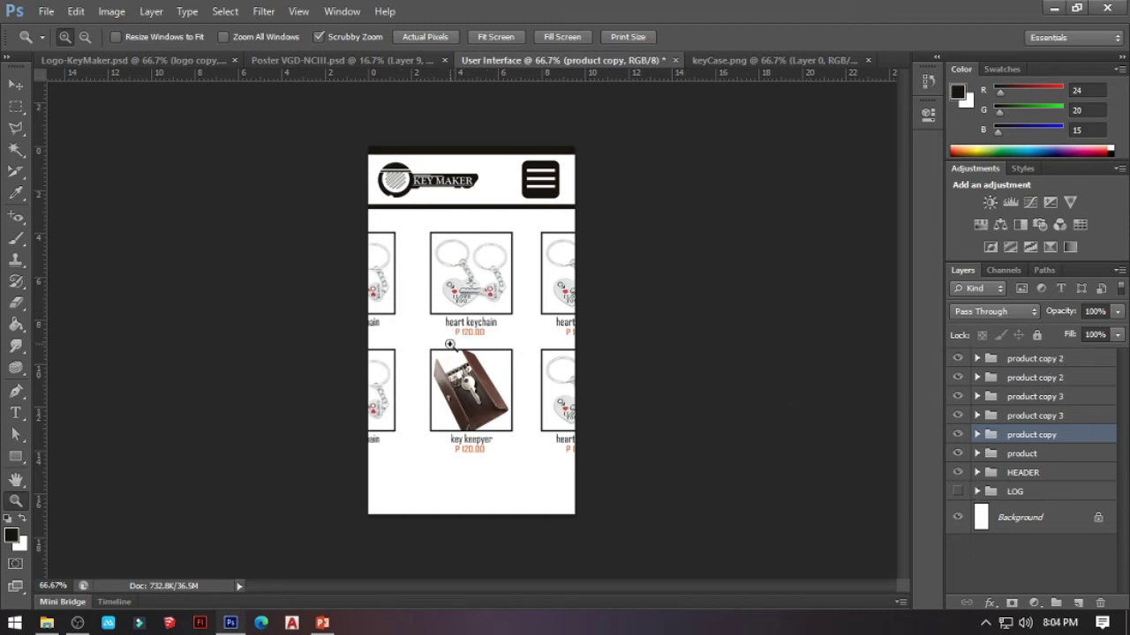
Group all six product groups together and name the new group "product".
left_click(1026, 359)
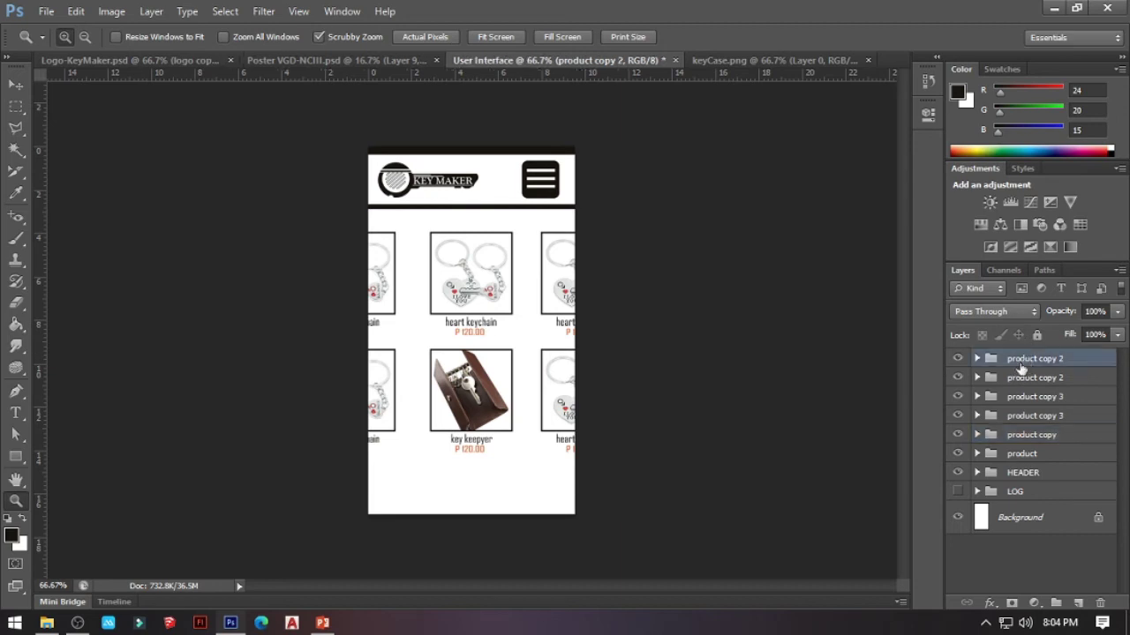
left_click(1014, 436, "shift")
left_click(1019, 455, "shift")
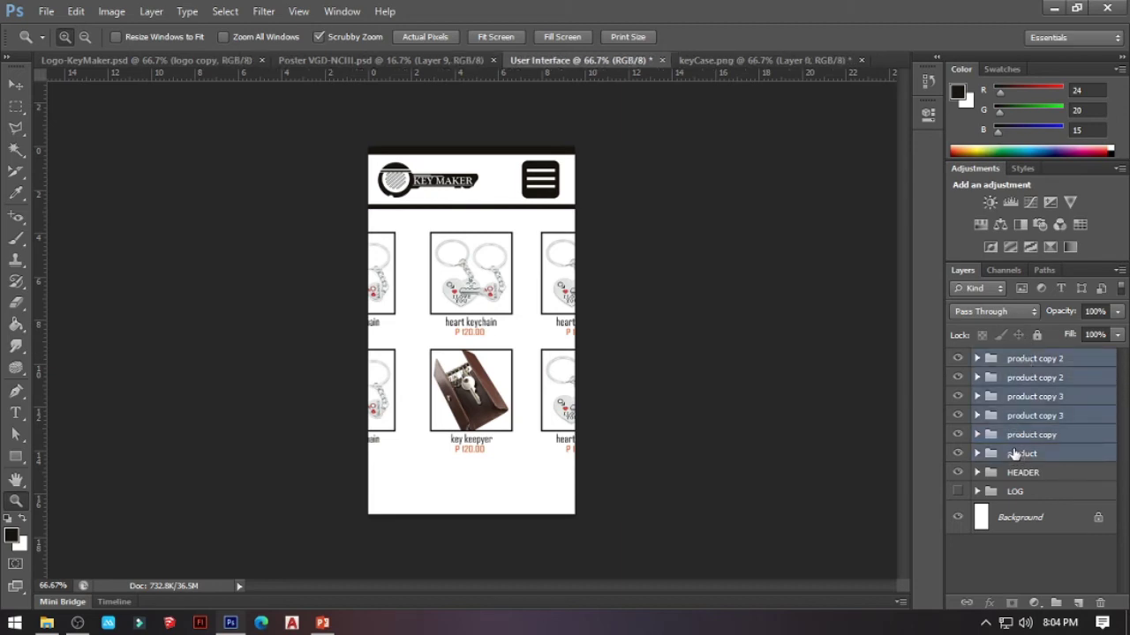
key("ctrl+g")
double_click(1040, 359)
type("pr")
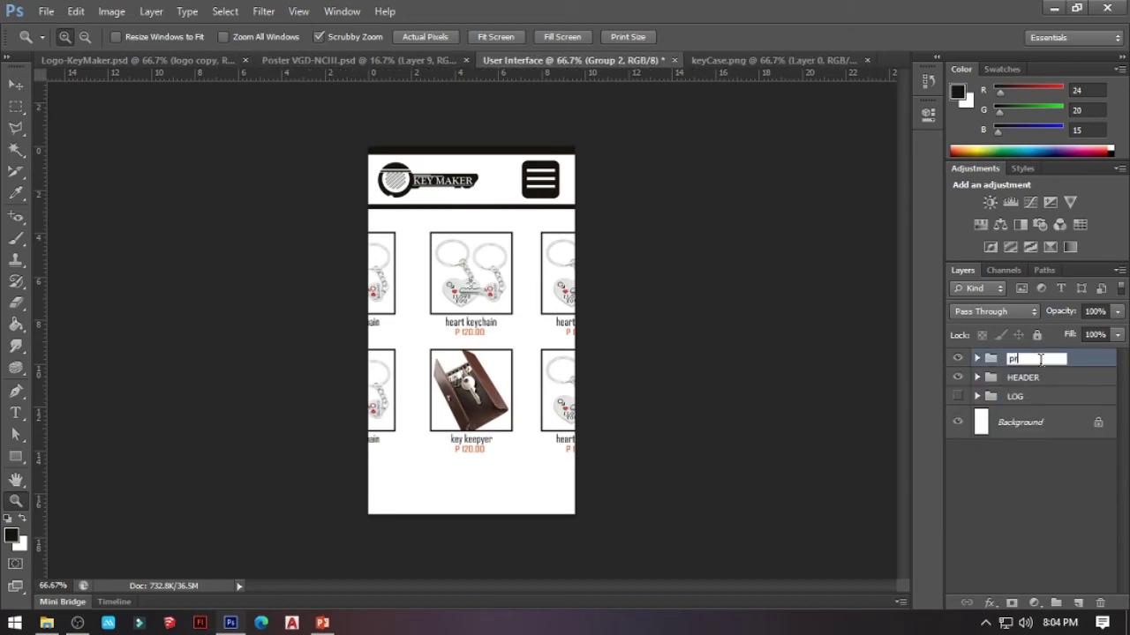
type("oduct")
key("Return")
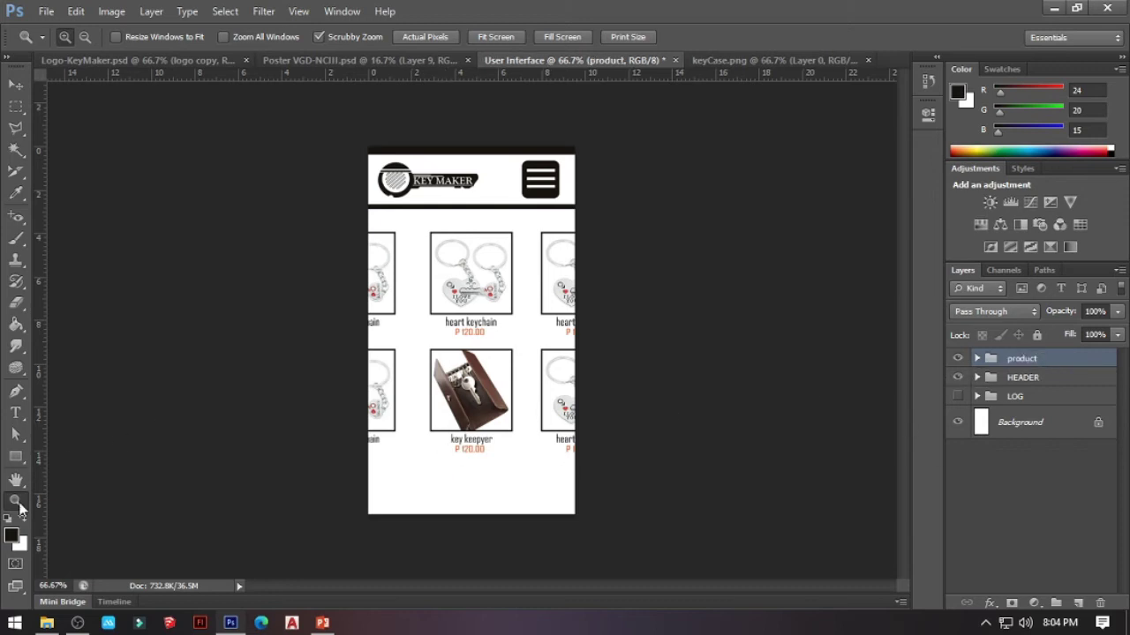
Draw a full-width rectangle bar along the bottom edge of the phone screen and fill it with black.
left_click(16, 456)
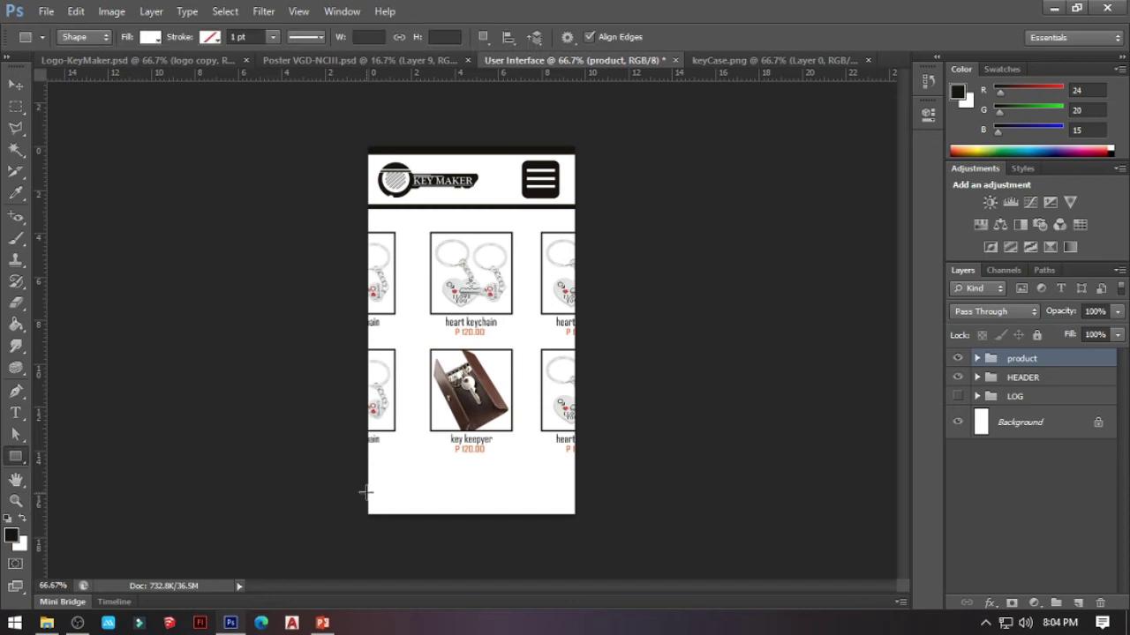
left_click_drag(365, 516, 589, 491)
left_click(150, 37)
left_click(236, 84)
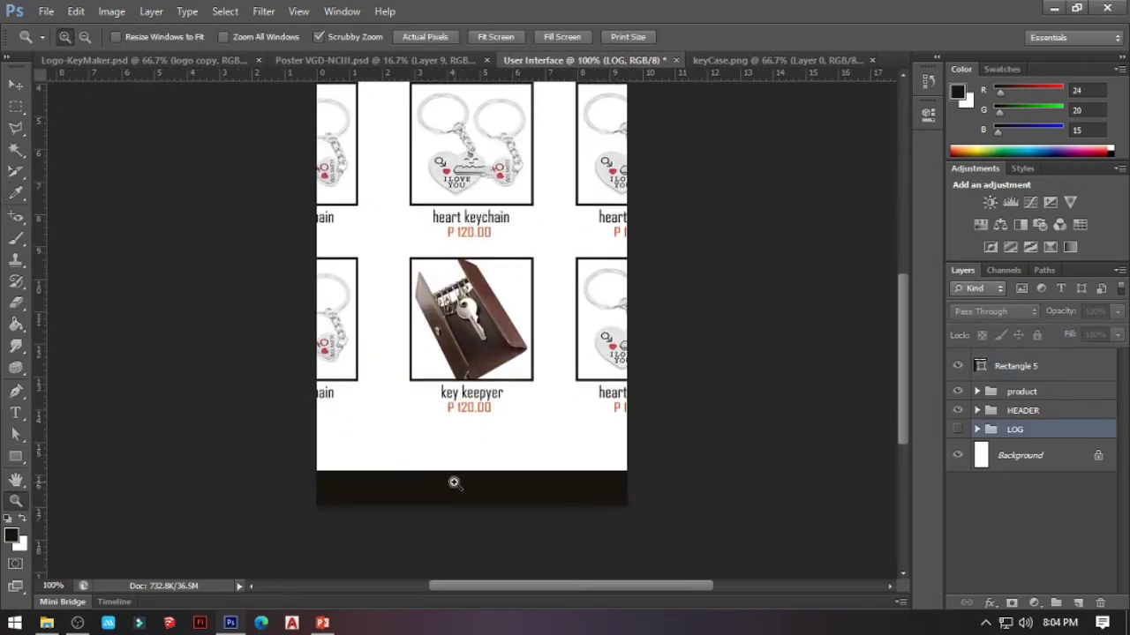
Draw a 13 px circle near the middle of the bottom bar and give it a black-to-white linear gradient fill.
left_click_drag(393, 484, 413, 506)
left_click(150, 38)
left_click(144, 71)
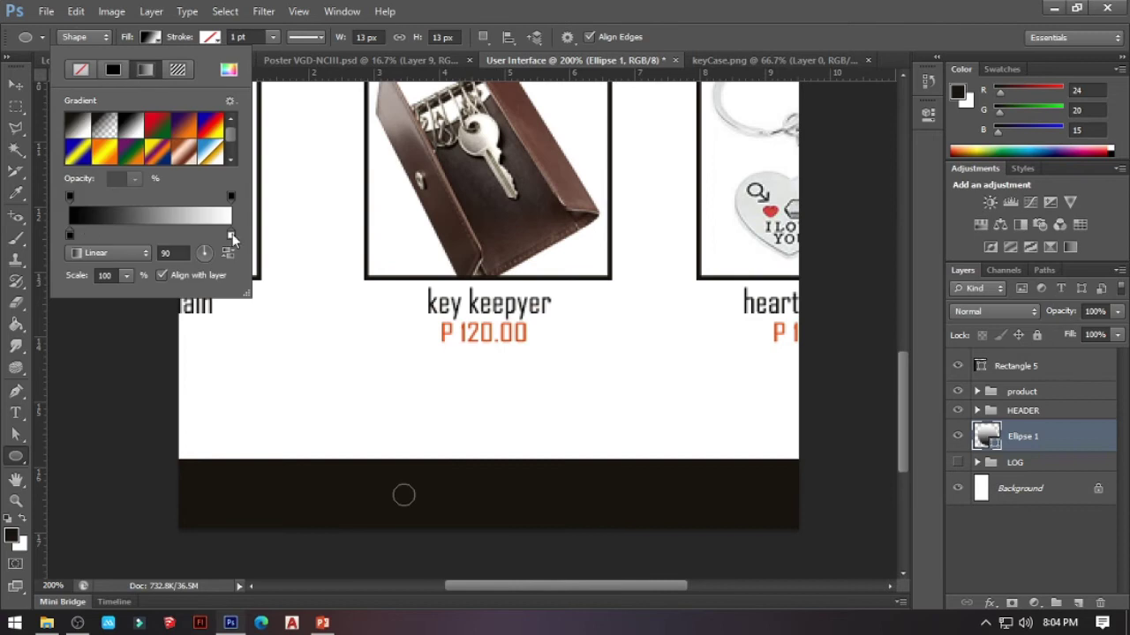
Move the circle's layer above the bottom bar's layer so the circle lies in front of the bar.
left_click(1035, 434)
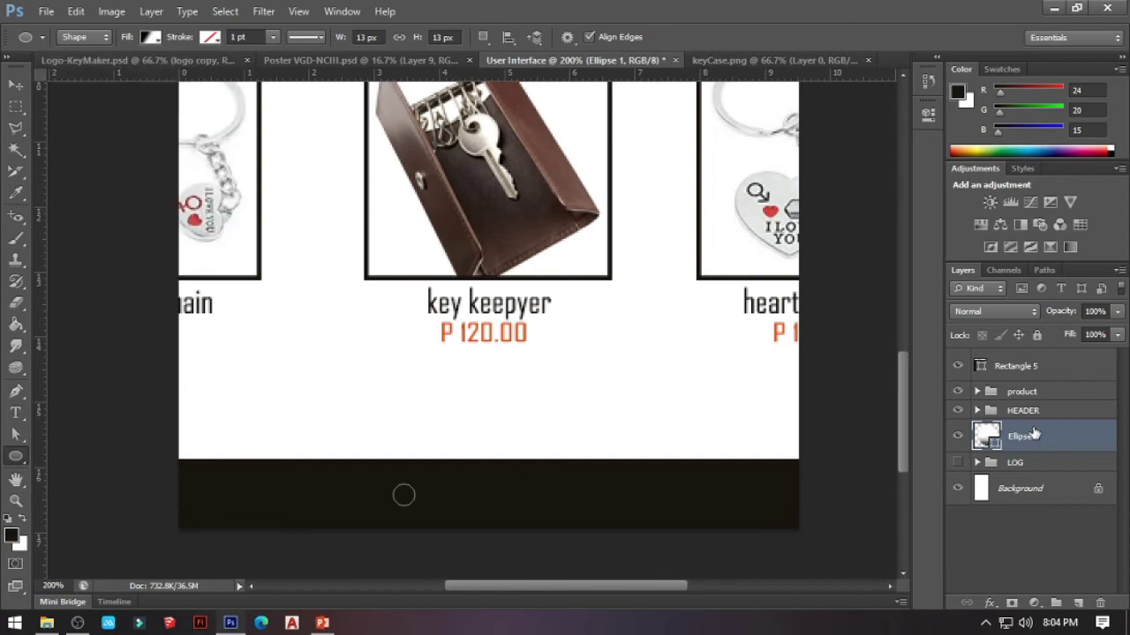
key("v")
left_click(957, 367)
left_click_drag(405, 501, 430, 373)
key("ctrl+z")
left_click_drag(1024, 436, 1039, 354)
left_click(956, 366)
Adjust the circle's gradient so it is mostly white with a dark shade at its lower edge.
key("u")
left_click(151, 37)
left_click_drag(152, 230, 169, 229)
left_click(1024, 365)
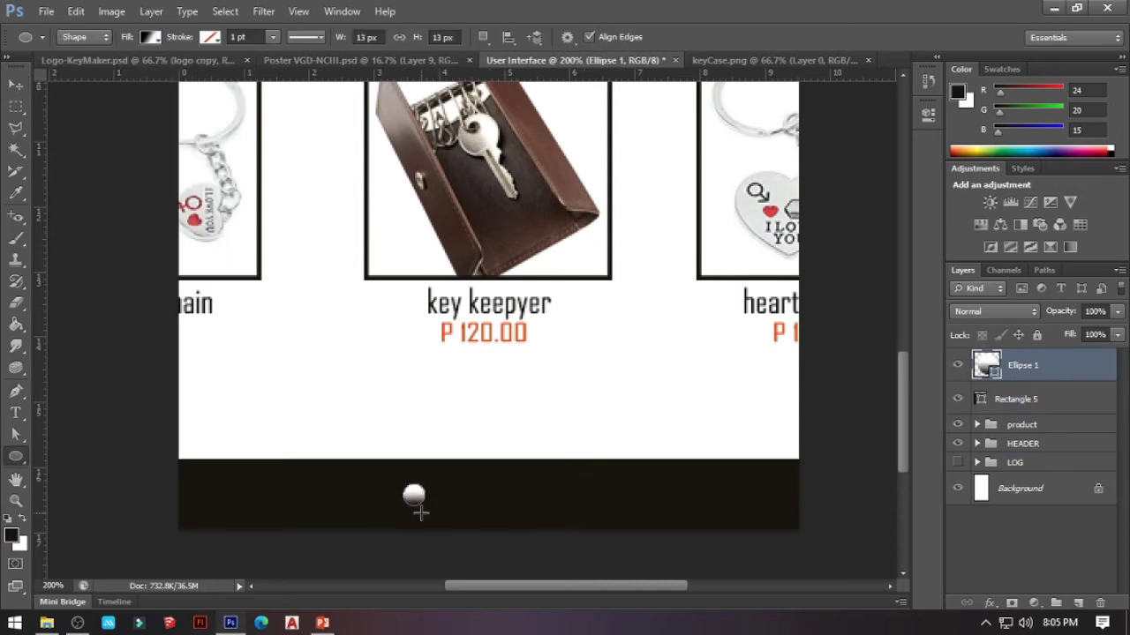
Duplicate the gradient circle to the right along the bottom bar and fill the copy with solid white.
key("v")
left_click(439, 517)
left_click(1023, 365)
left_click(61, 37)
left_click_drag(414, 494, 548, 498, "alt")
key("u")
left_click(150, 37)
left_click(114, 72)
left_click(80, 116)
Arrange three white circle copies beside the gradient circle as an evenly spaced row of four dots.
key("v")
key("ctrl+z")
left_click(1024, 372)
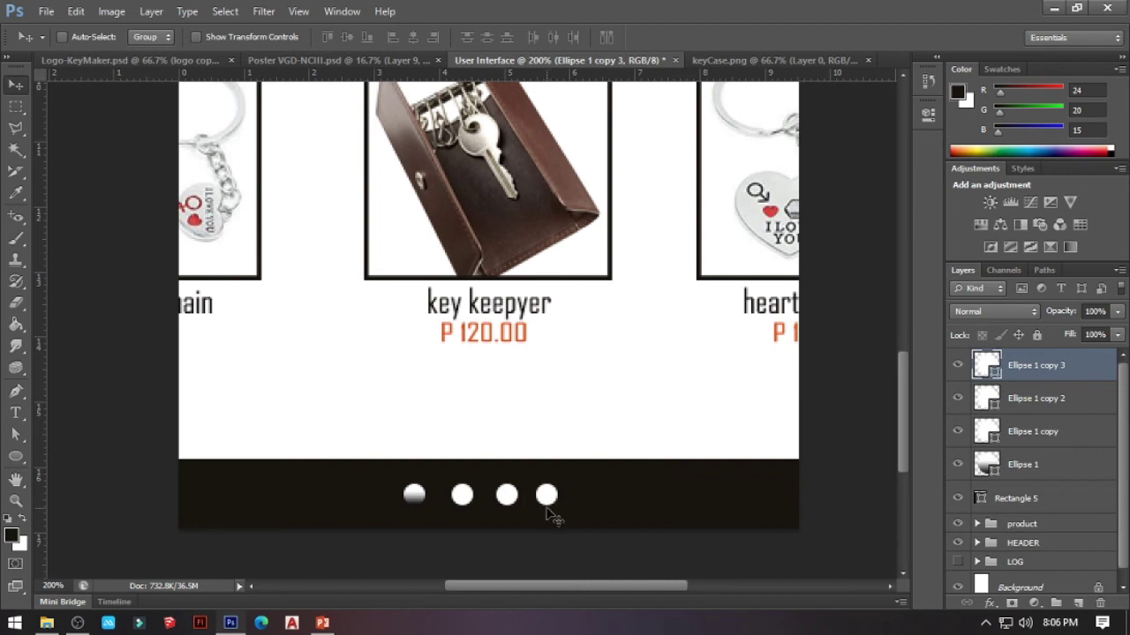
Group the four dot layers with the bottom bar rectangle.
key("z")
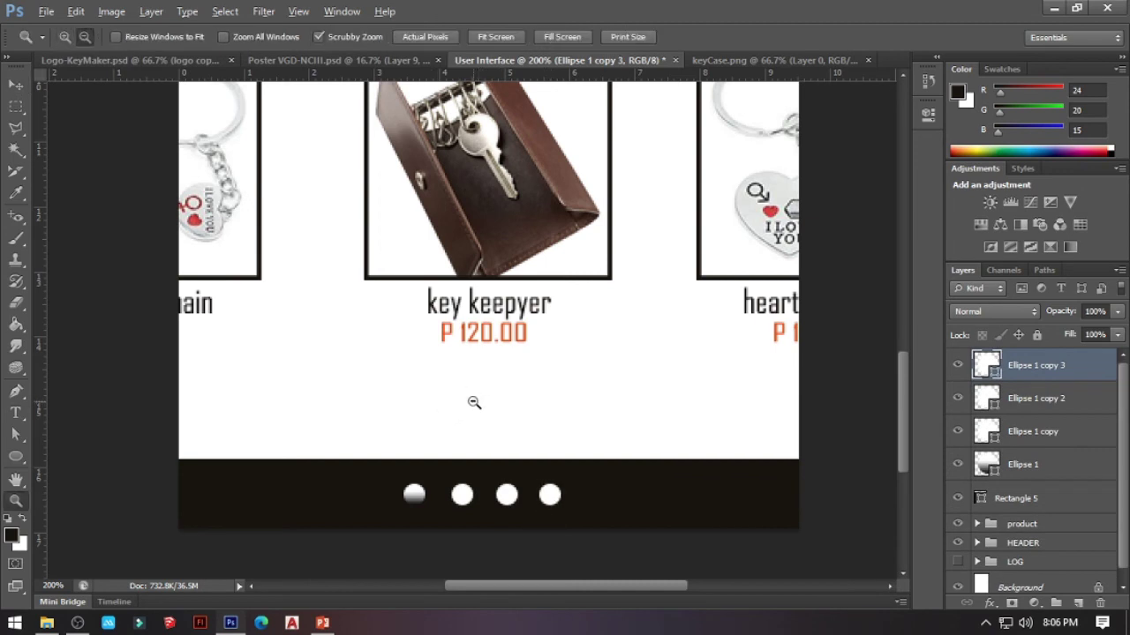
left_click(473, 401, "alt")
scroll(477, 404, "up", 5)
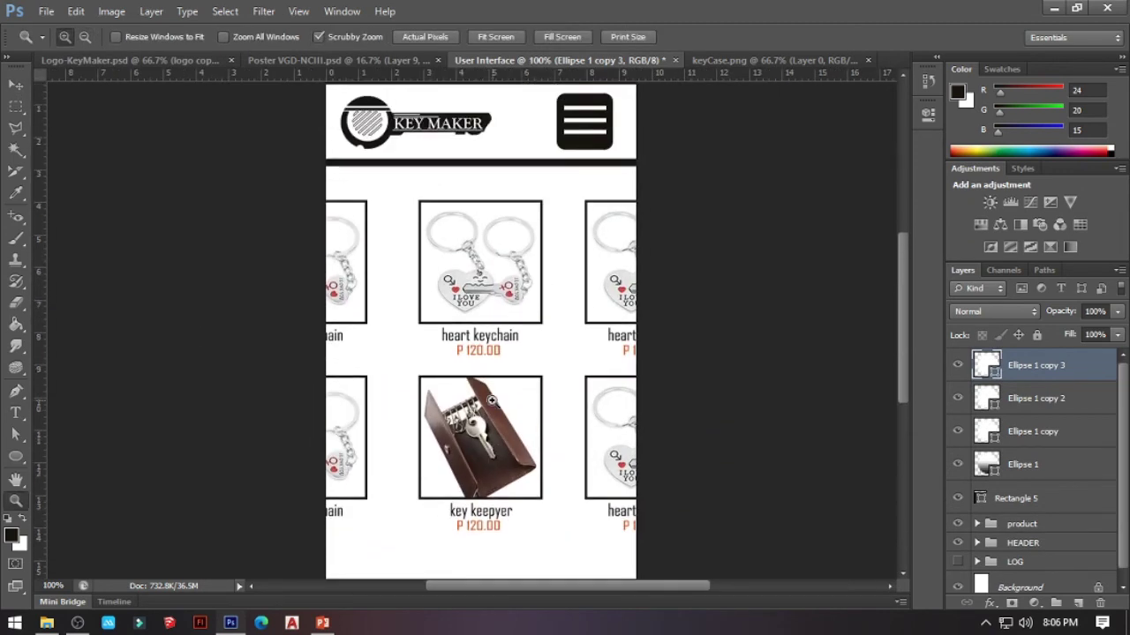
scroll(492, 402, "down", 2)
left_click(493, 412, "alt")
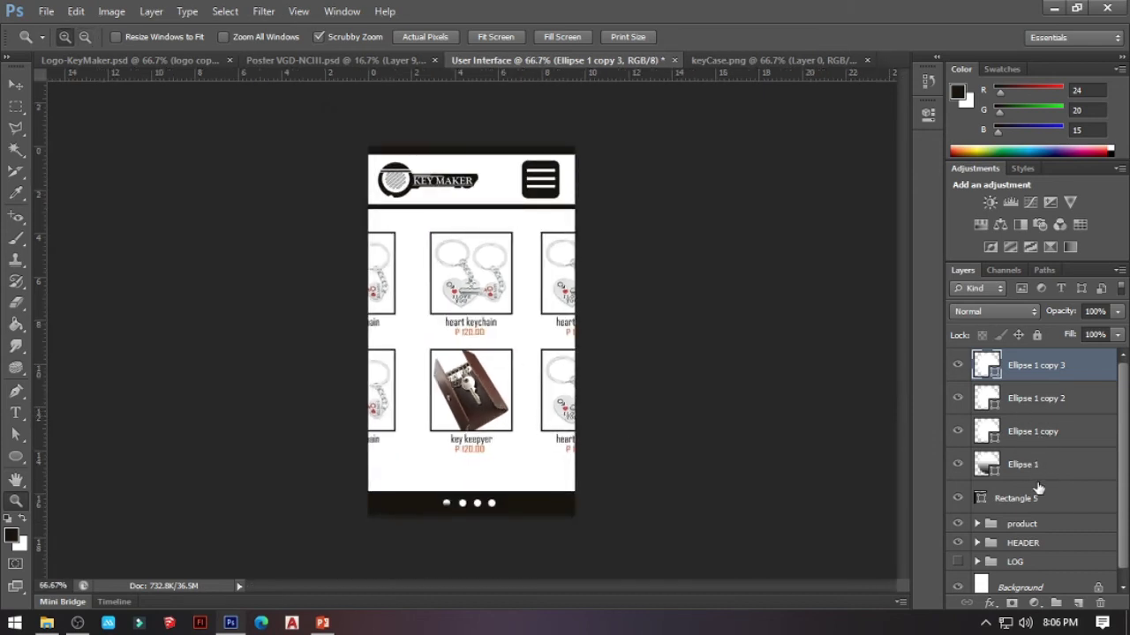
left_click(1029, 499, "shift")
key("ctrl+g")
double_click(1024, 359)
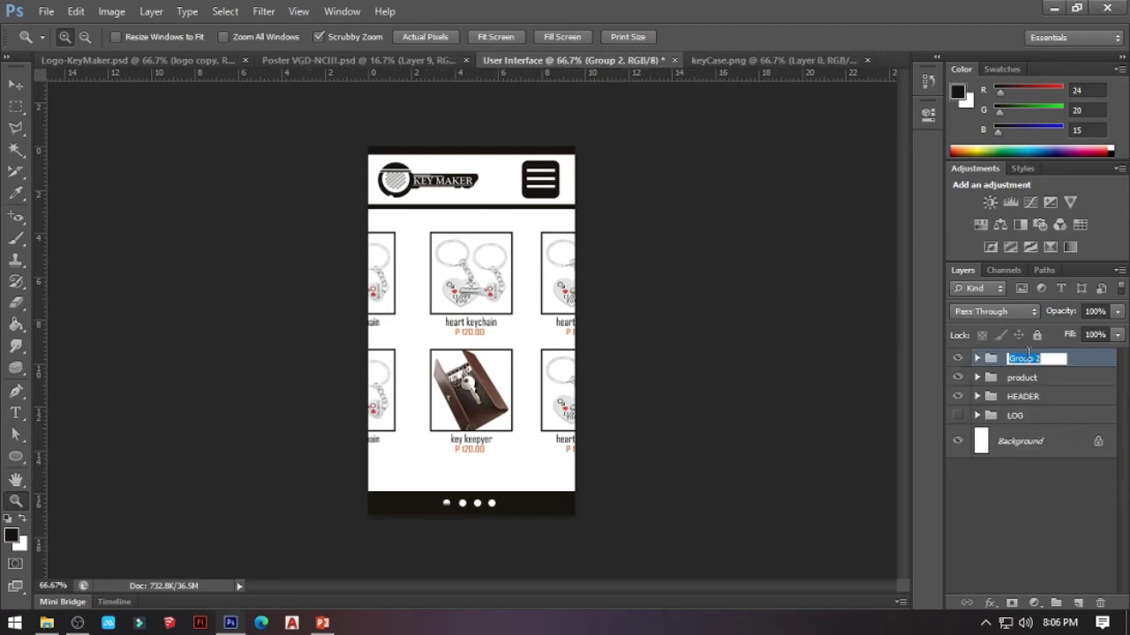
Group the bottom bar, product and HEADER groups together and name the group "prog page".
left_click(1029, 395, "shift")
key("ctrl+g")
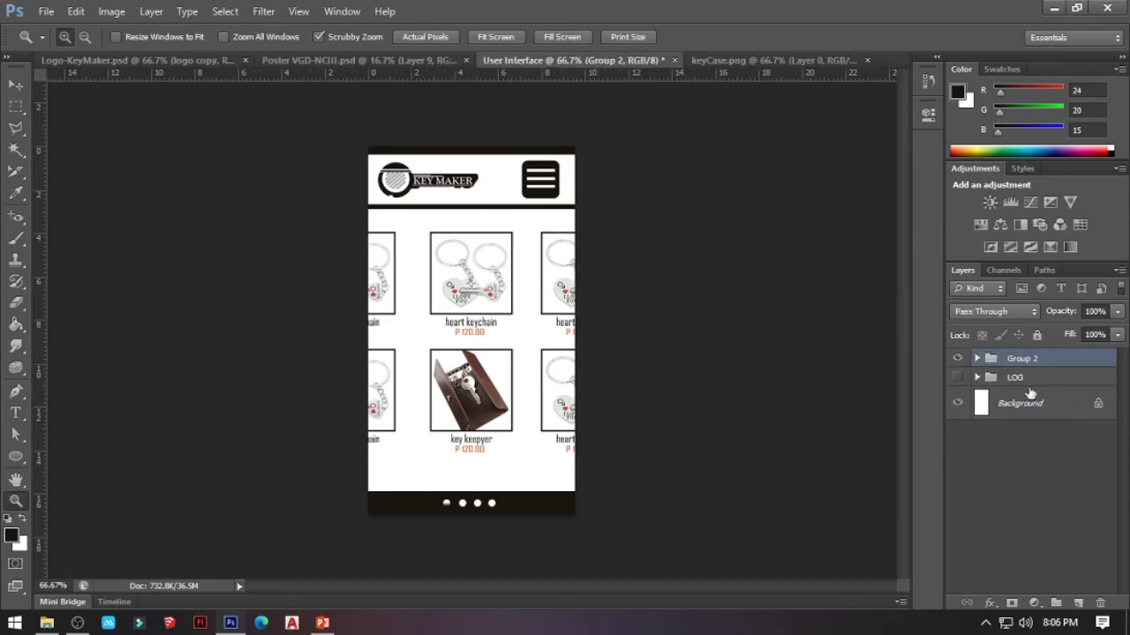
double_click(1030, 360)
type("prog page")
key("Return")
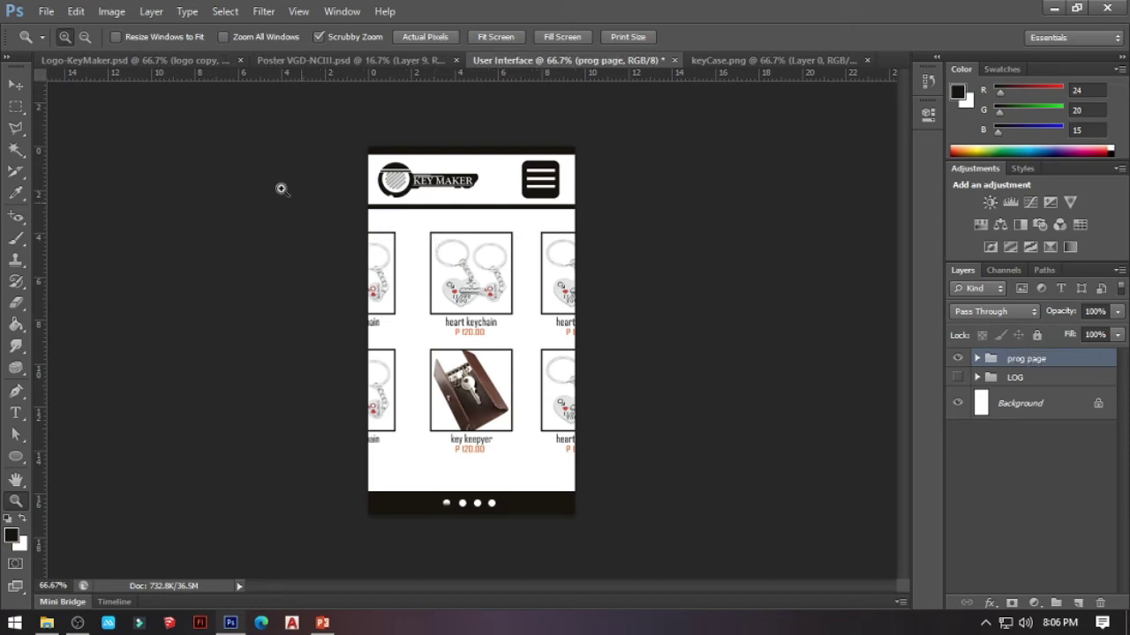
Save a JPEG copy of the product page named UI-PRODUCTS with quality 8 (High).
left_click(46, 11)
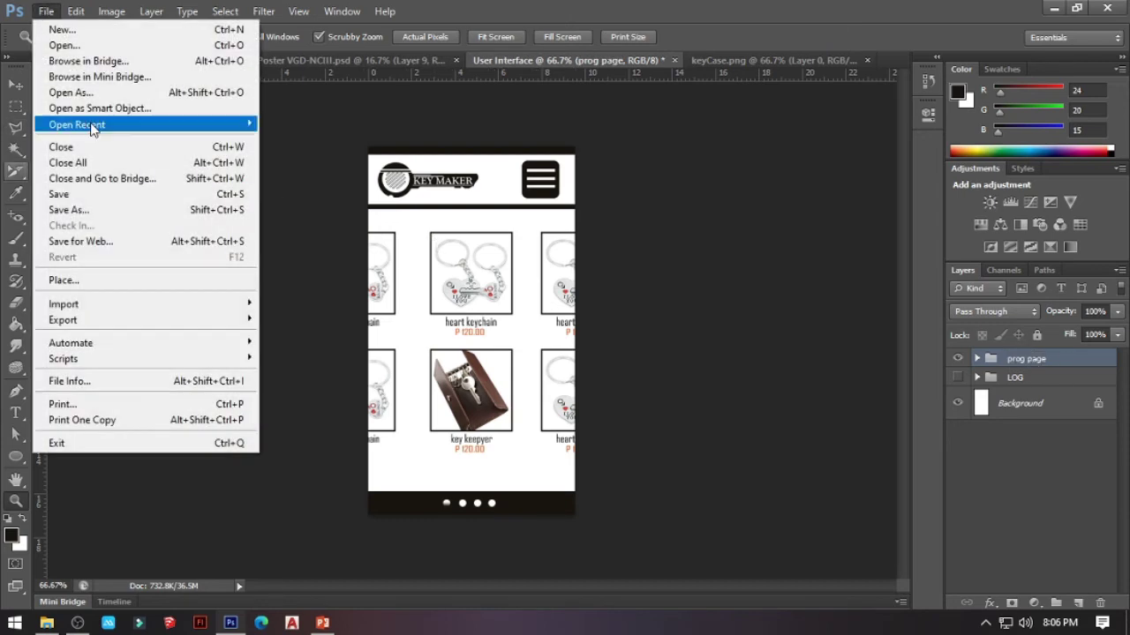
left_click(89, 210)
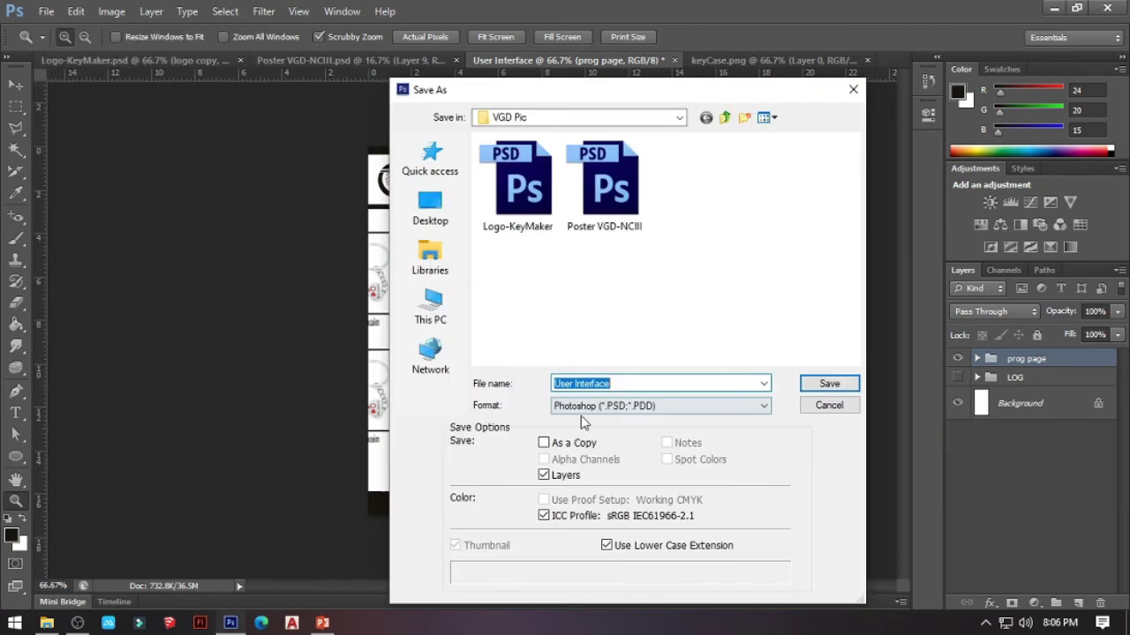
left_click(581, 408)
left_click(600, 263)
triple_click(635, 383)
type("UI-PRODUCTS")
key("Return")
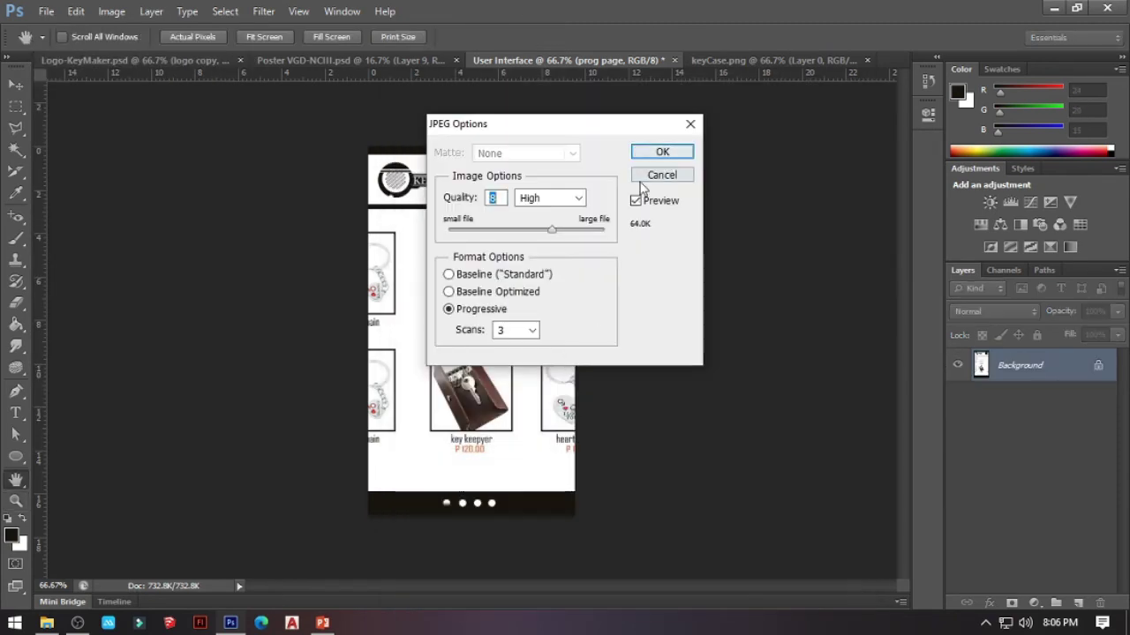
left_click(661, 152)
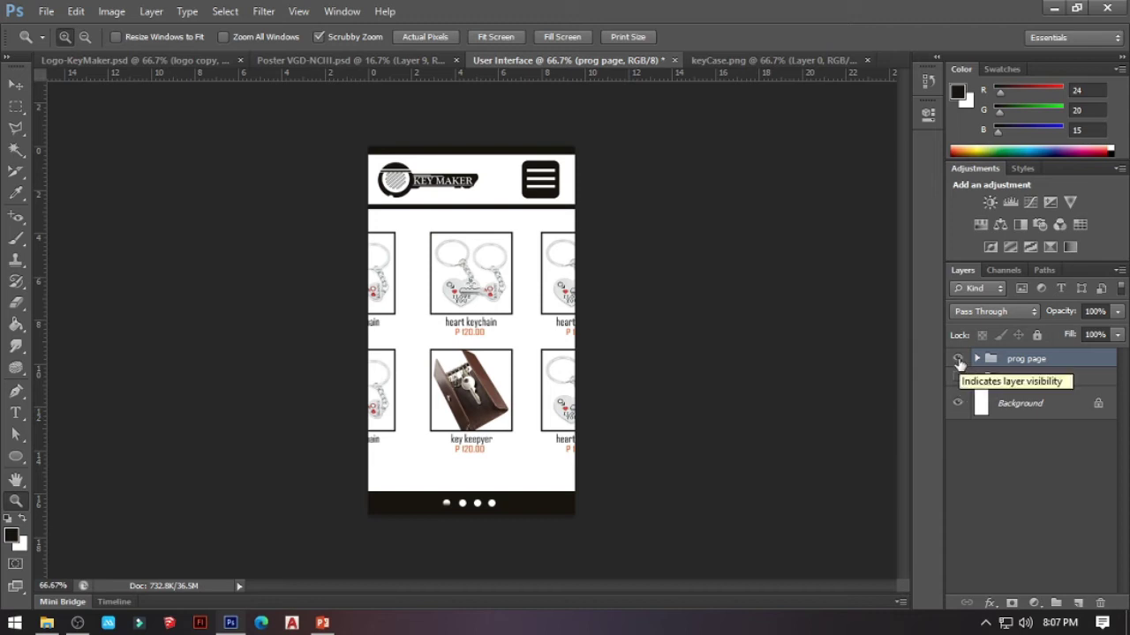
Hide the prog page group and show the LOG group's login screen.
left_click_drag(959, 360, 970, 376)
left_click(956, 380)
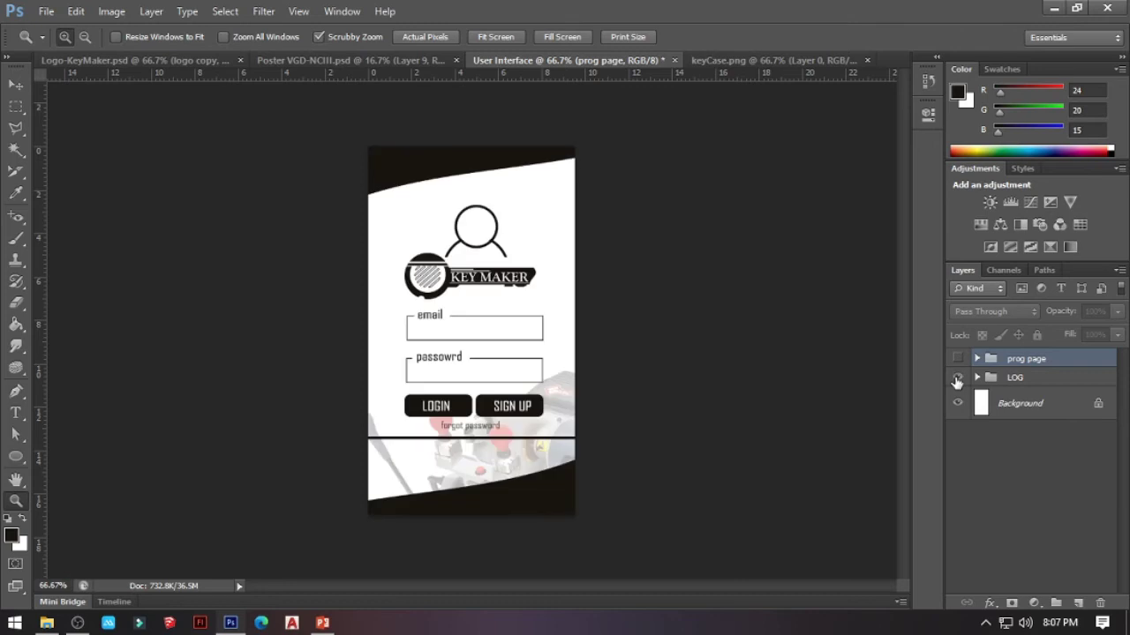
left_click(976, 377)
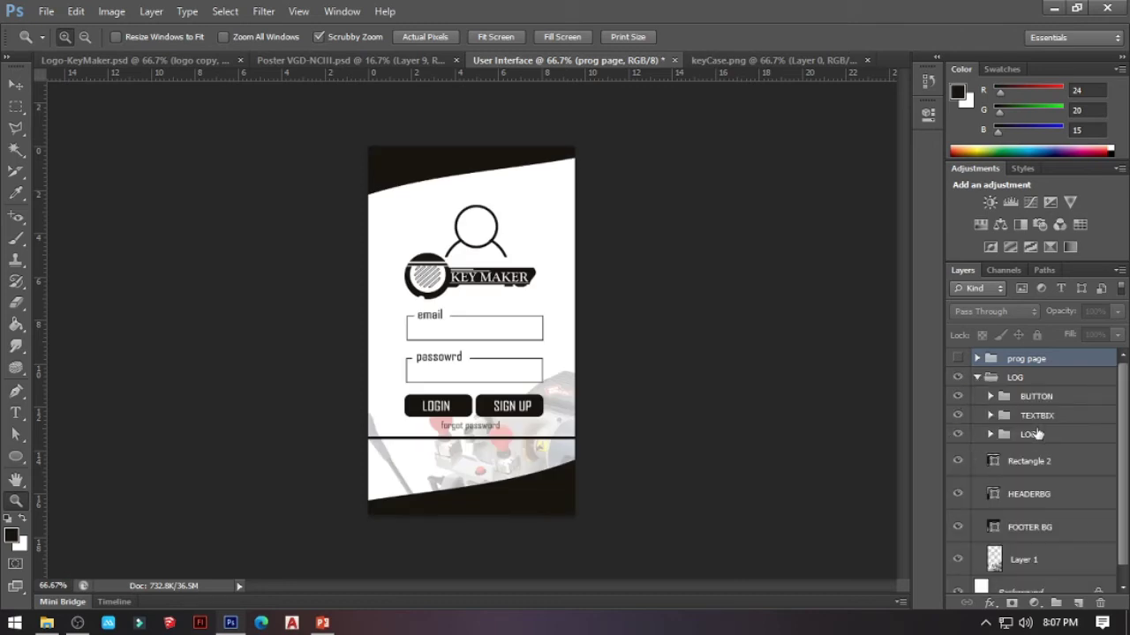
left_click(977, 378)
left_click(1010, 387)
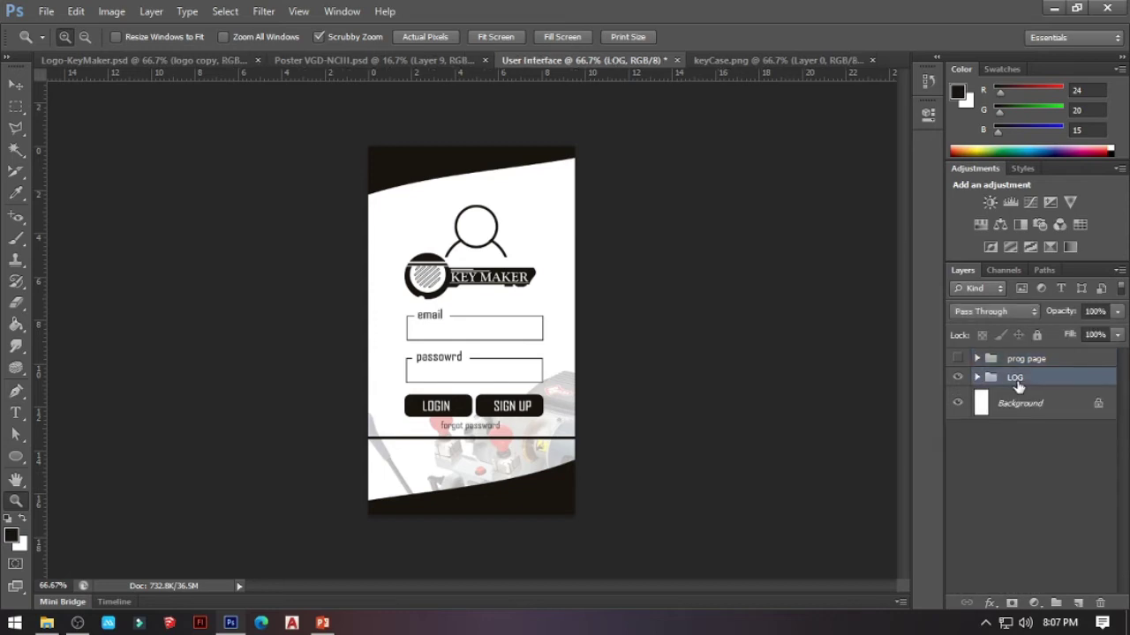
Duplicate the LOG group as "LOG copy" within the User Interface document.
right_click(1018, 381)
left_click(1060, 379)
right_click(1047, 386)
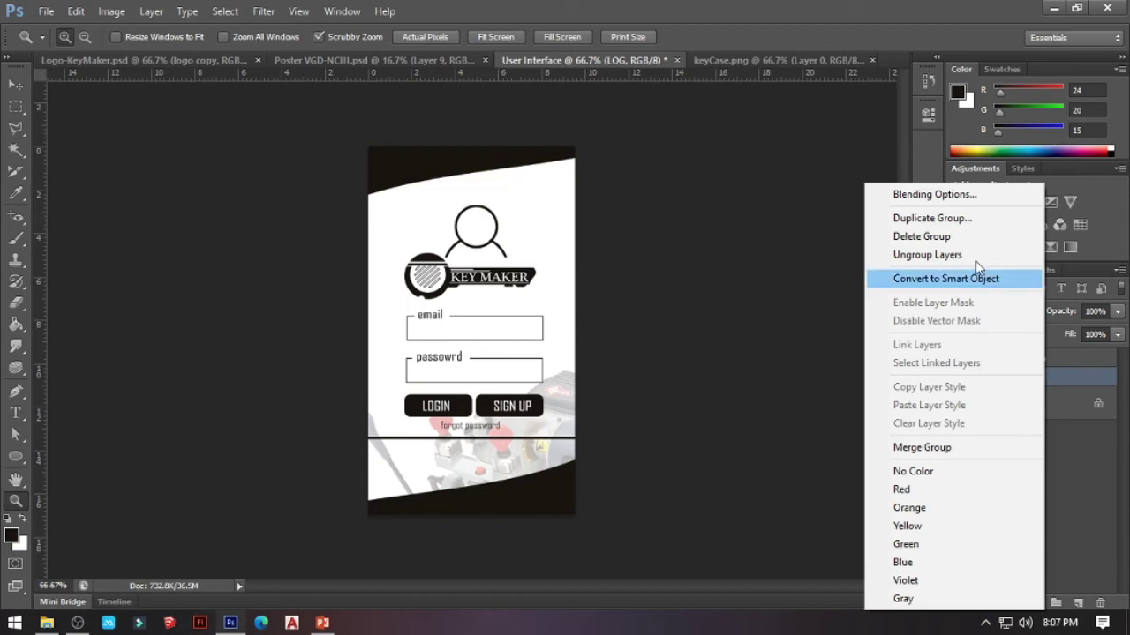
left_click(931, 218)
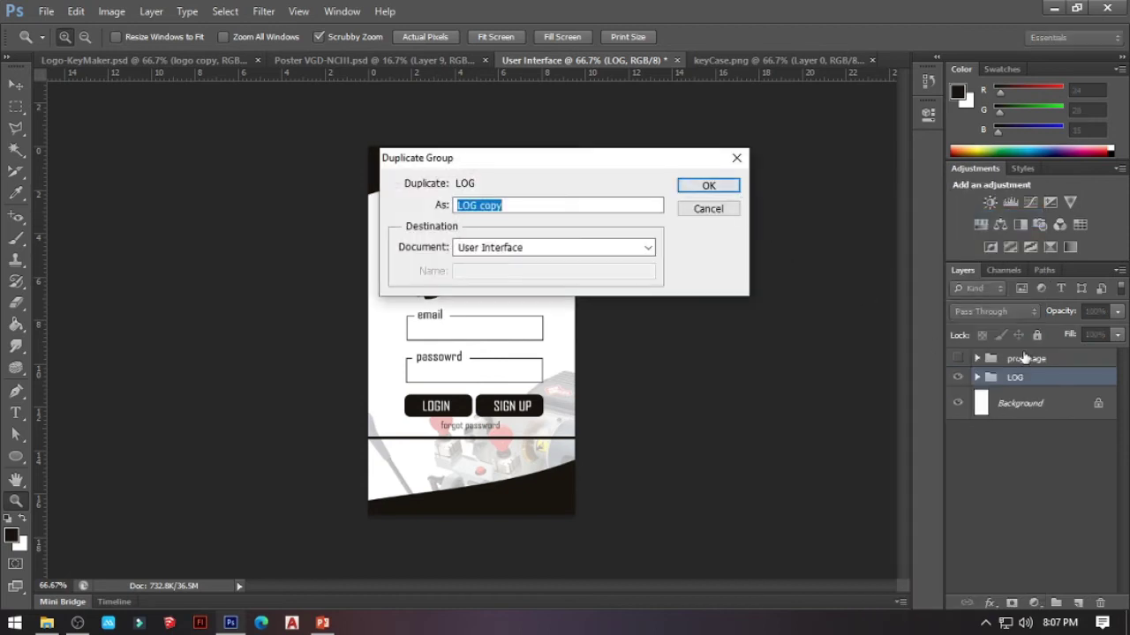
left_click(716, 209)
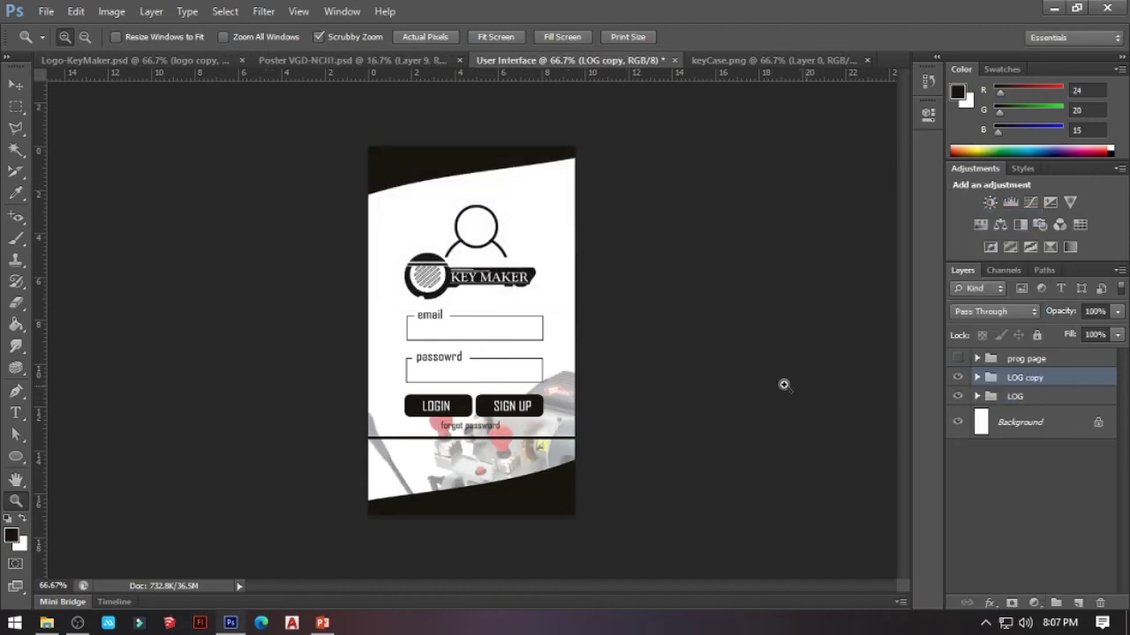
Move the original LOG group above LOG copy and hide it, keeping LOG copy visible and selected.
left_click(957, 377)
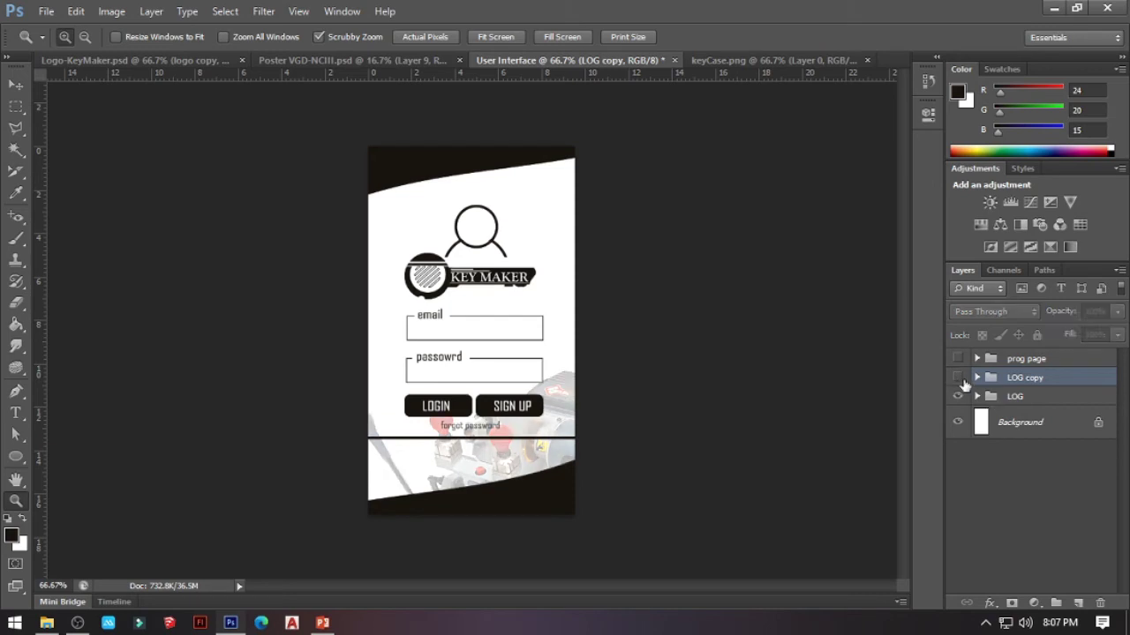
left_click_drag(1015, 396, 1020, 372)
left_click(957, 379)
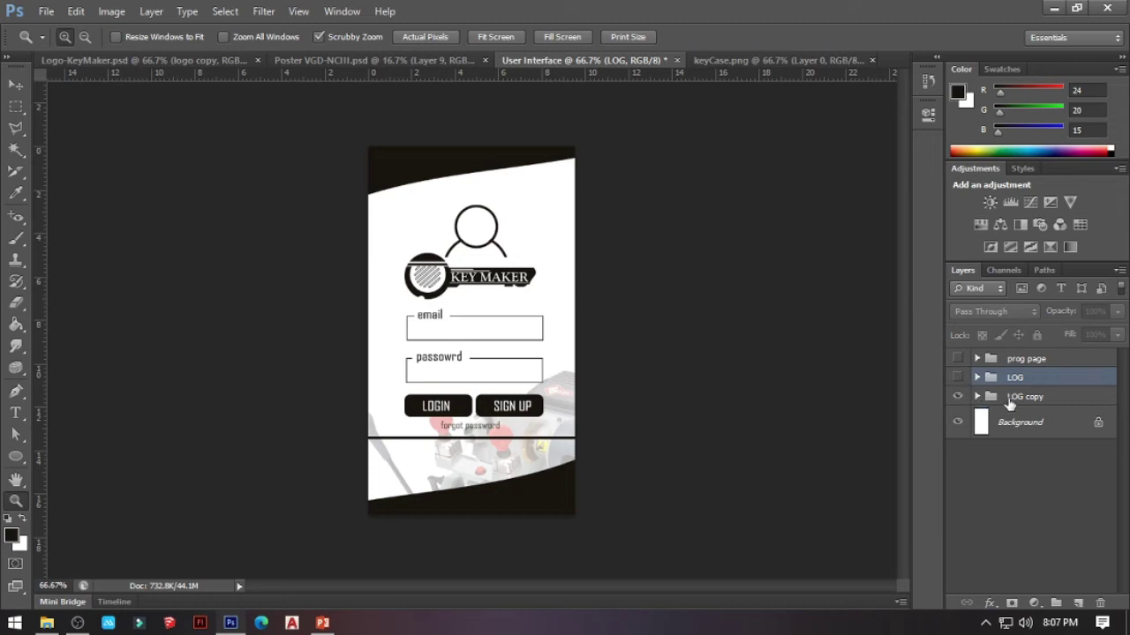
left_click(1010, 399)
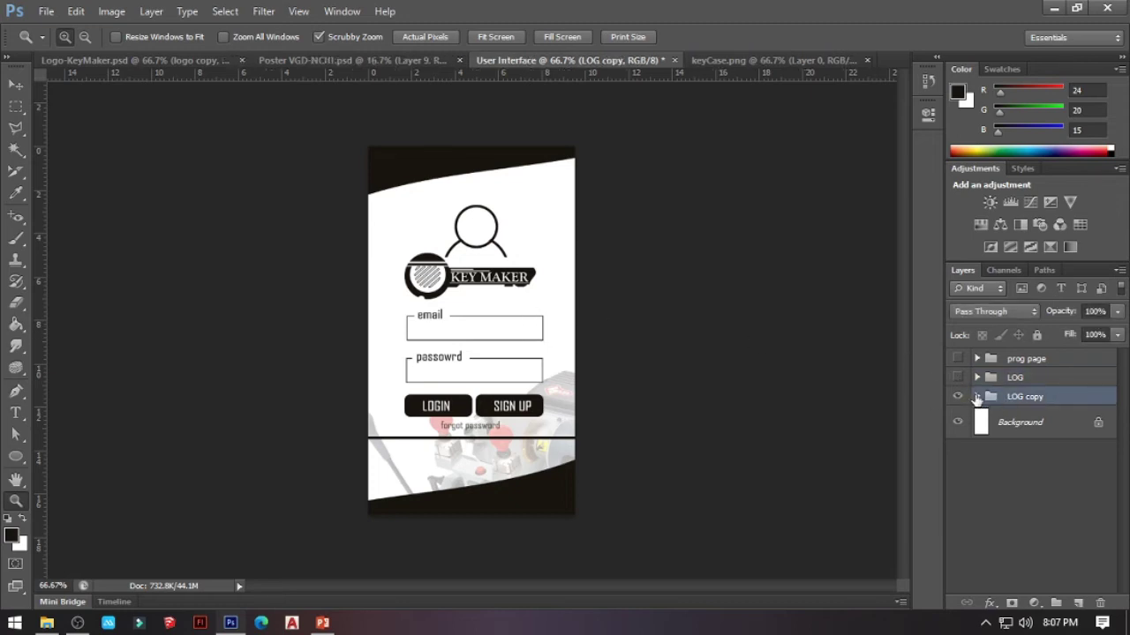
Expand LOG copy and toggle BUTTON, TEXTBIX, LOGO and Rectangle 2 to examine what each one contains.
left_click(976, 397)
left_click(1006, 414)
left_click(958, 416)
left_click(958, 416)
left_click(958, 416)
left_click(958, 416)
left_click(1002, 436)
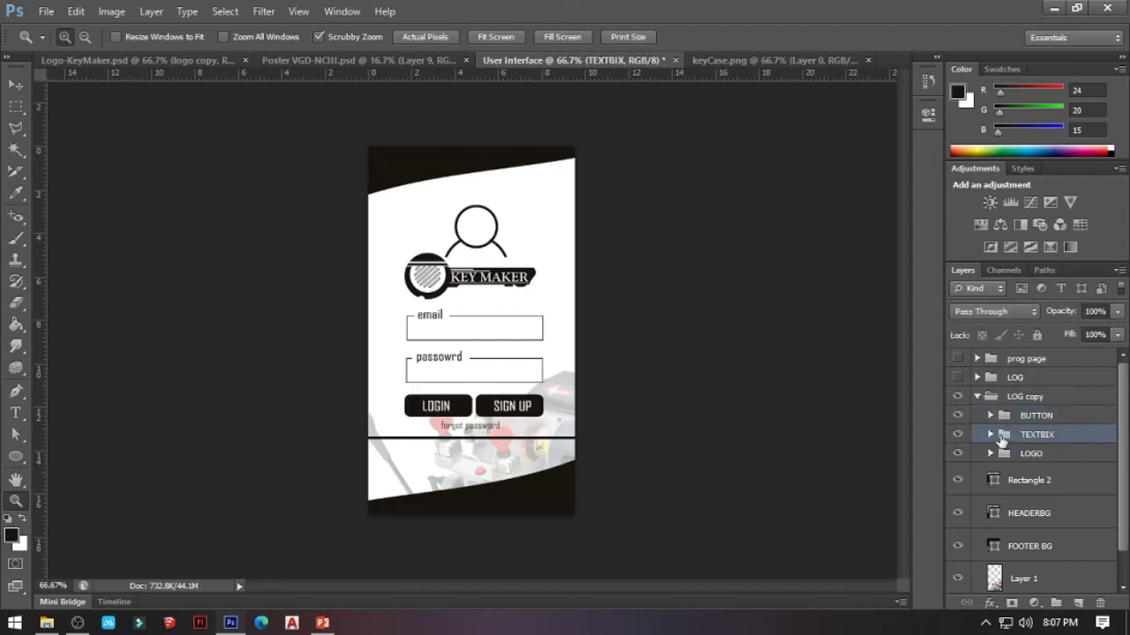
left_click(958, 434)
left_click(958, 435)
left_click(1018, 455)
left_click(958, 454)
left_click(957, 453)
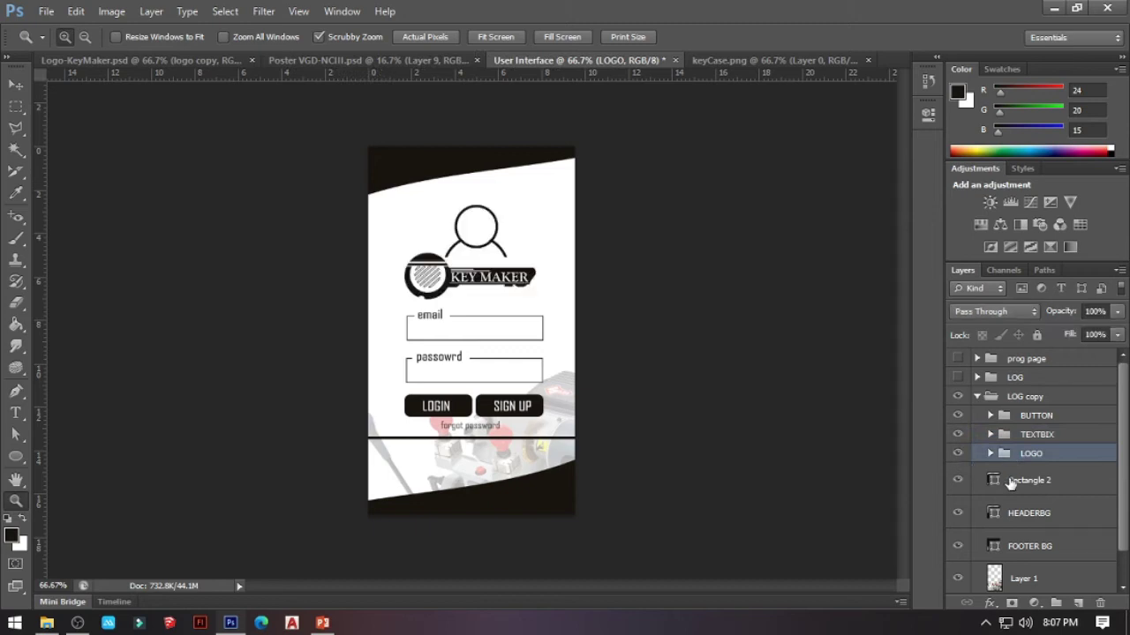
left_click(1010, 481)
left_click(957, 479)
left_click(957, 480)
scroll(1049, 525, "down", 1)
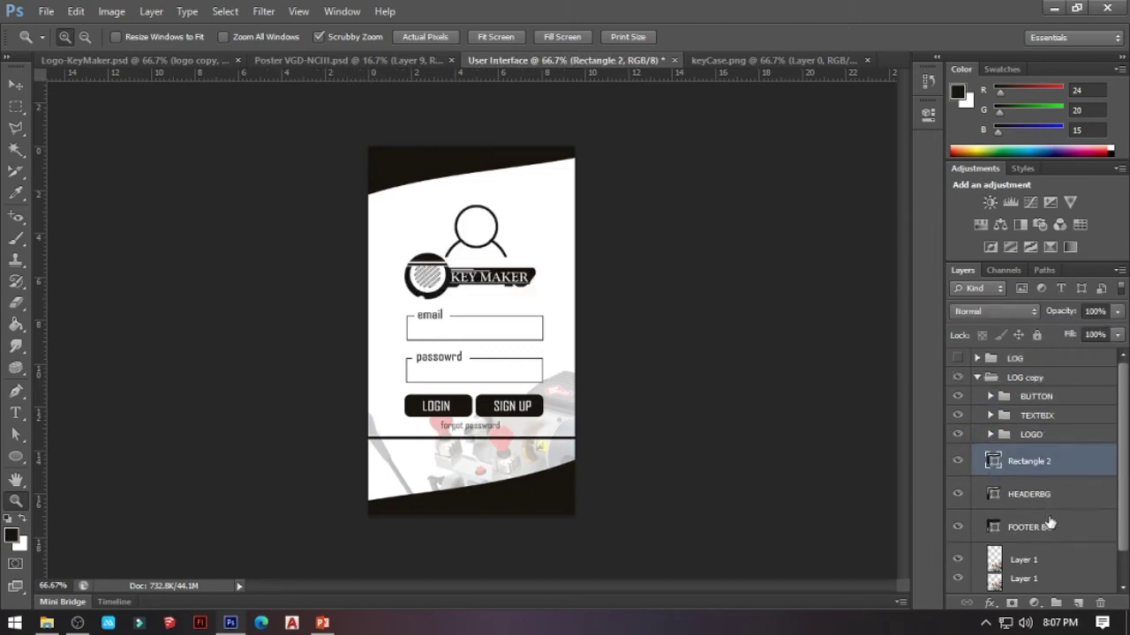
Delete the HEADERBG and FOOTER BG shapes from the LOG copy group.
left_click(1015, 494)
left_click(957, 494)
left_click(958, 494)
left_click(953, 495)
left_click(953, 494)
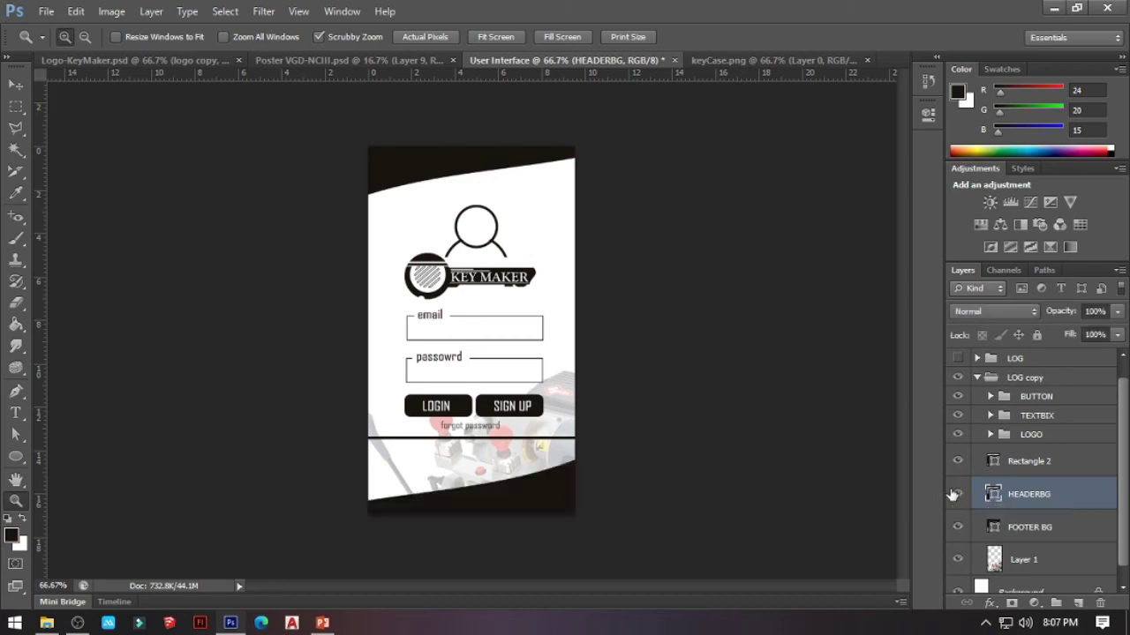
left_click(1019, 527, "shift")
key("Delete")
key("v")
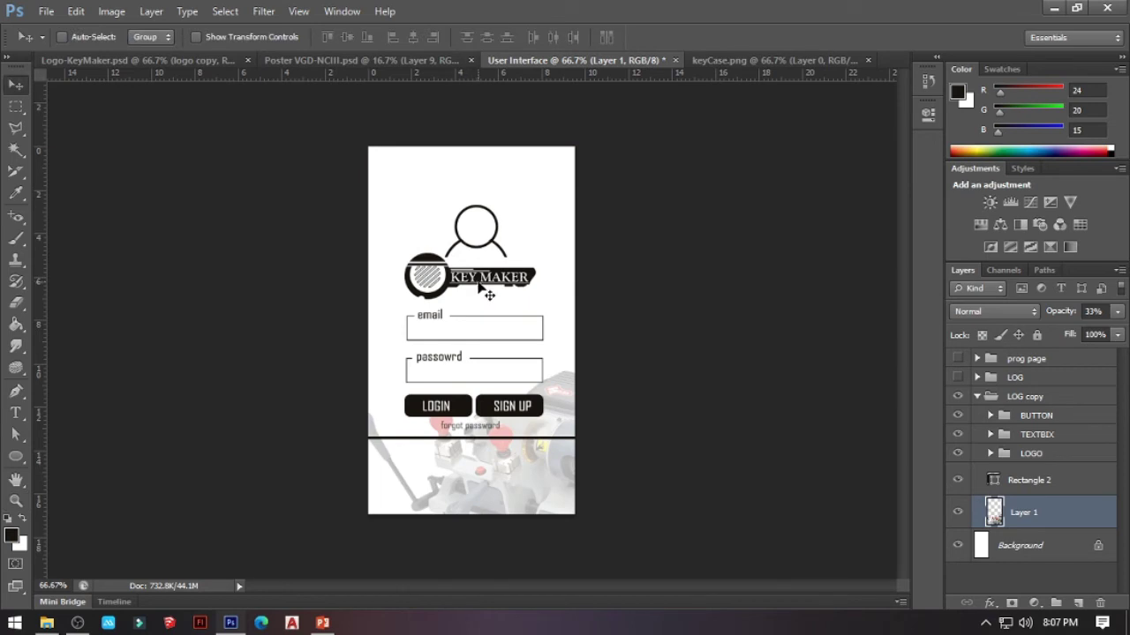
Transform the thin Rectangle 2 line into a dark block filling the lower part of the login copy down to its bottom edge.
left_click(1024, 481)
left_click(991, 454)
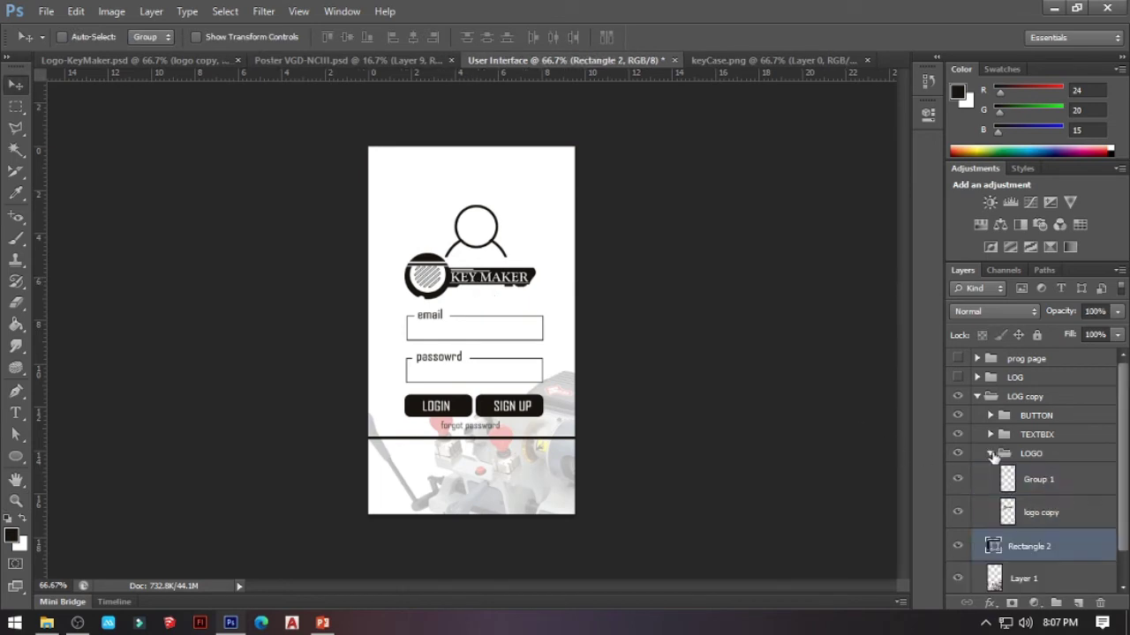
left_click(1033, 482)
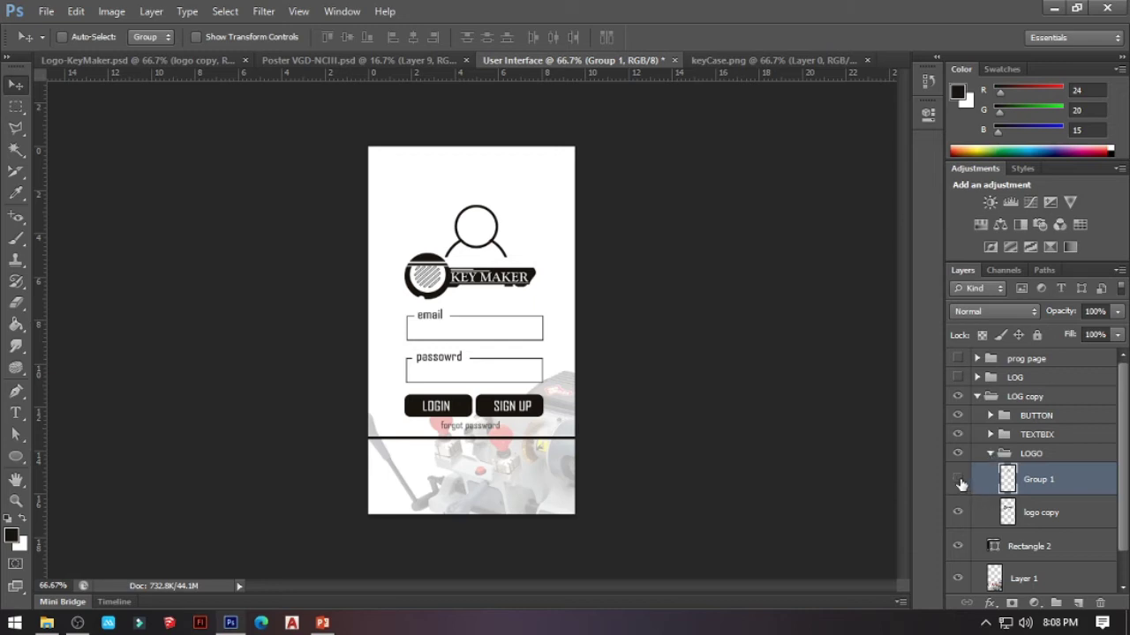
key("ctrl+t")
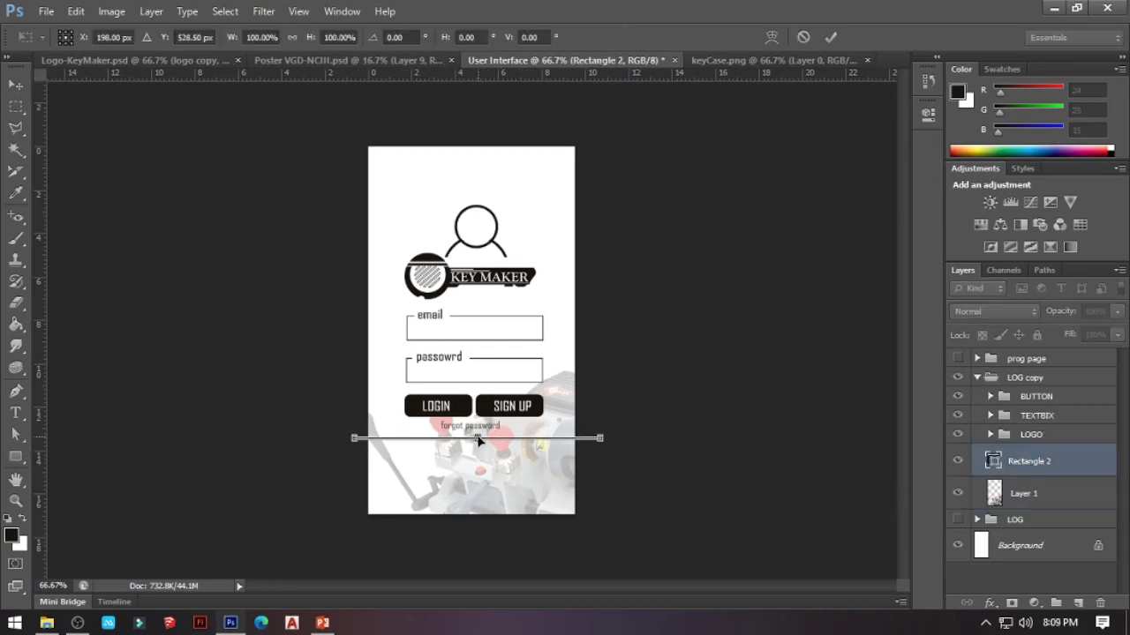
left_click_drag(478, 438, 483, 514)
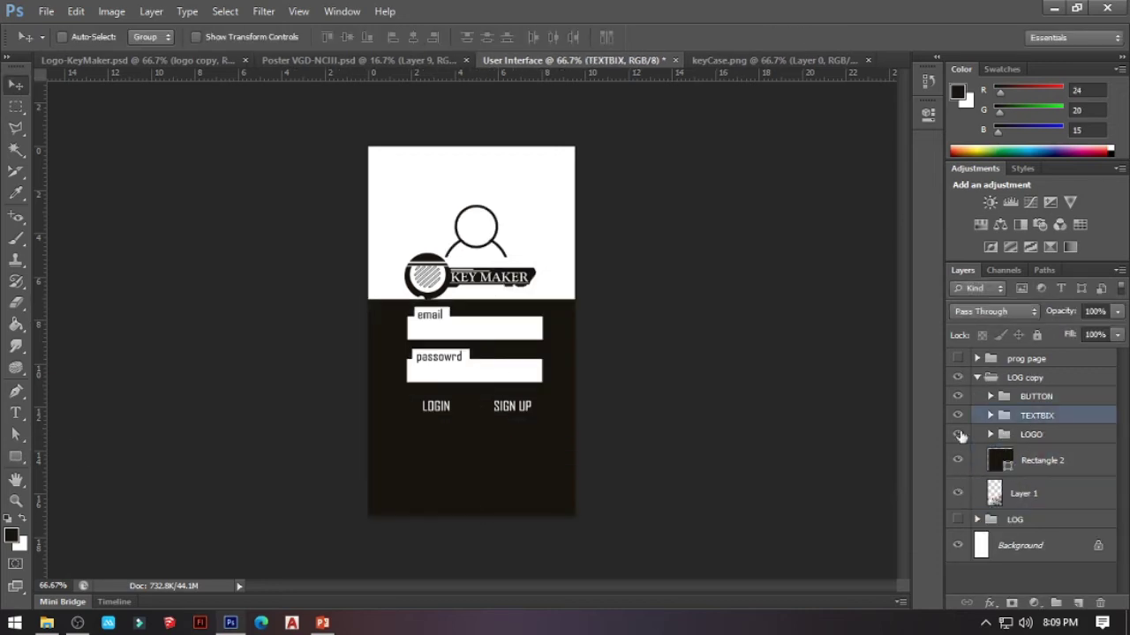
Hide the TEXTBIX and BUTTON groups and move Rectangle 2 into the LOGO group.
left_click(958, 414)
left_click(958, 396)
left_click(1006, 493)
left_click_drag(1009, 462, 1010, 434)
Delete the faded machine photo layer from LOG copy and nudge the LOGO group slightly down.
left_click(994, 472)
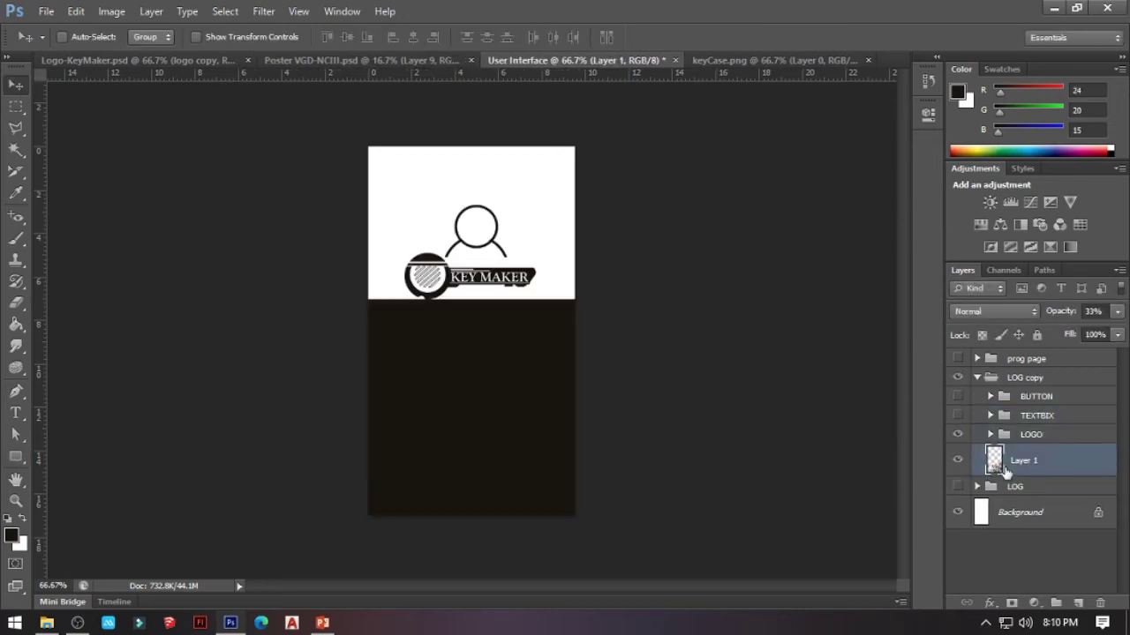
key("Delete")
key("Down")
key("Down")
key("Down")
Move the key logo up over the base of the person icon and raise both toward the top of the screen design.
left_click(990, 434)
left_click(1032, 493)
left_click_drag(469, 298, 467, 283)
left_click(1036, 461, "shift")
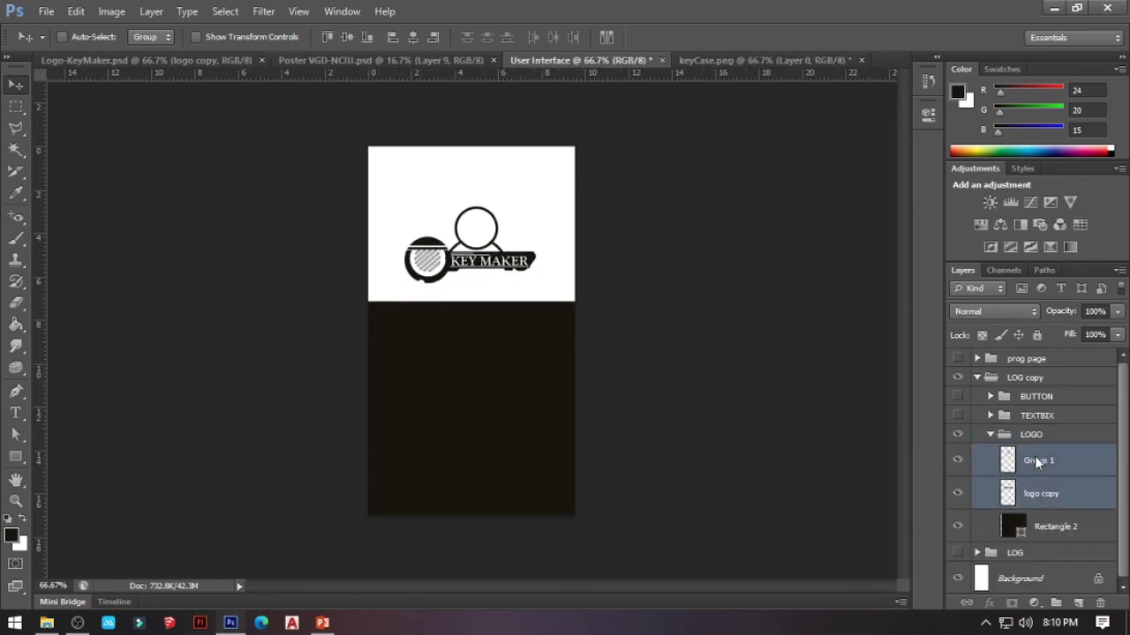
key("shift+Up")
key("shift+Up")
key("shift+Up")
key("shift+Up")
key("shift+Up")
key("shift+Up")
key("shift+Up")
Add enlarged "CONTACT US" text in Agency FB below the key logo and nudge a duplicate of it right.
left_click(1026, 521)
key("t")
left_click(461, 247)
type("CONTACT US")
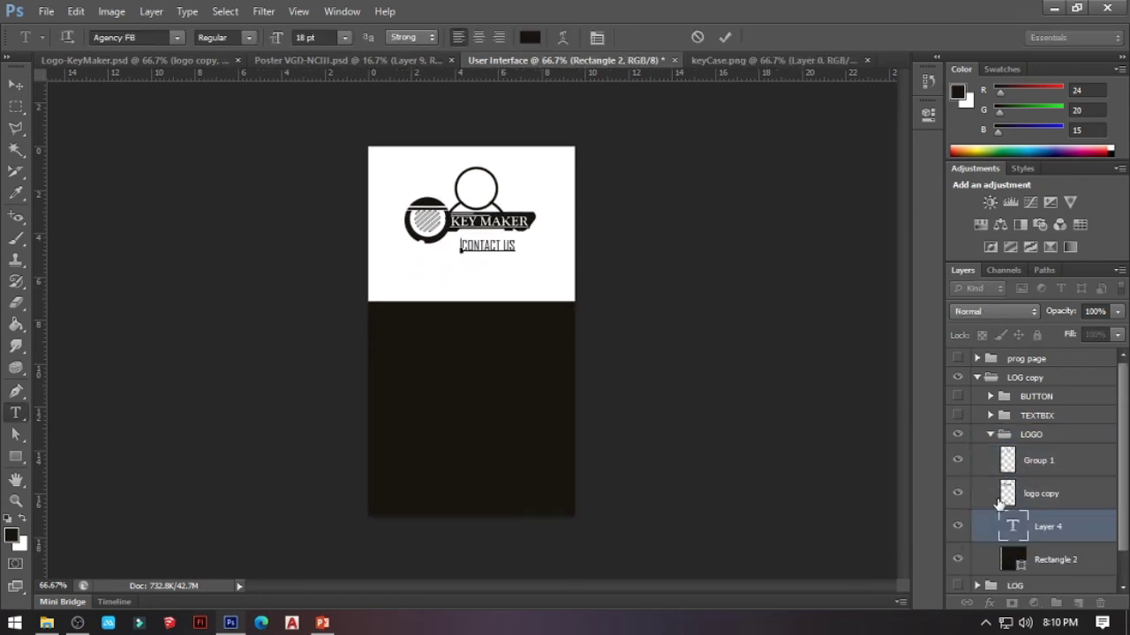
key("ctrl+Return")
key("v")
key("ctrl+t")
key("Return")
left_click_drag(518, 240, 494, 250)
key("ctrl+j")
key("Right")
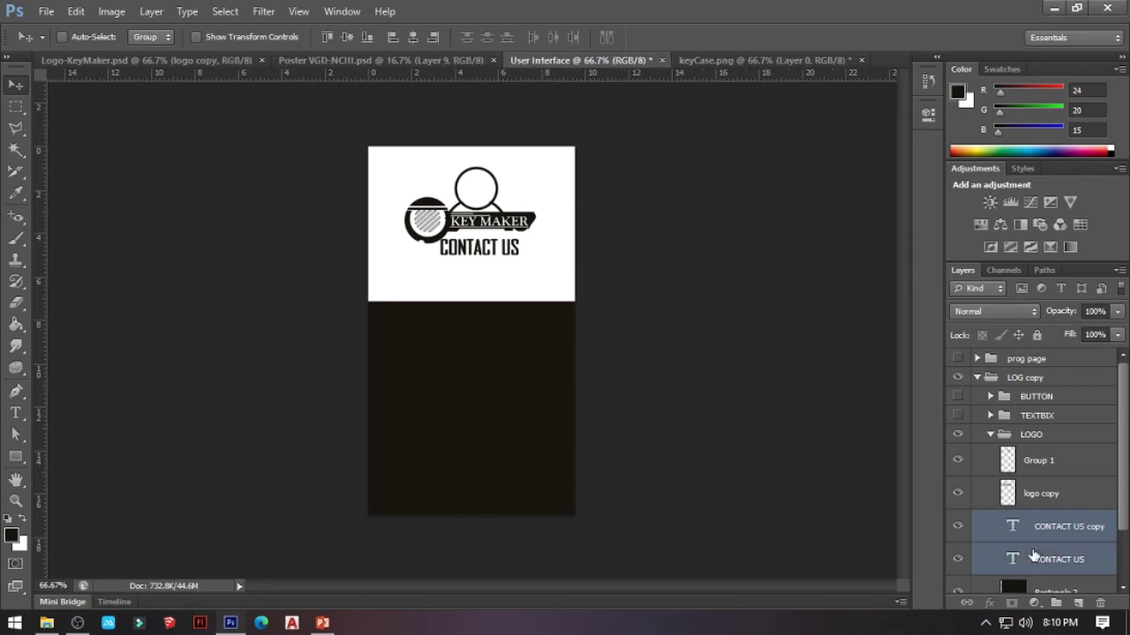
Recolour the CONTACT US lettering dark red.
left_click(1059, 559, "shift")
left_click(15, 457)
left_click(265, 60)
left_click(707, 323)
left_click(902, 209)
left_click(15, 413)
left_click(523, 37)
left_click(741, 421)
left_click(740, 423)
left_click(711, 288)
left_click(869, 212)
Scale the key logo down slightly and move the person icon a little higher above it.
left_click(1042, 494)
key("ctrl+t")
left_click_drag(533, 197, 528, 200)
key("Return")
left_click(1030, 465)
key("v")
left_click_drag(783, 472, 755, 449)
Raise the dark rectangle to just below CONTACT US and extend it to the bottom edge of the page.
left_click(985, 501)
left_click(1043, 585)
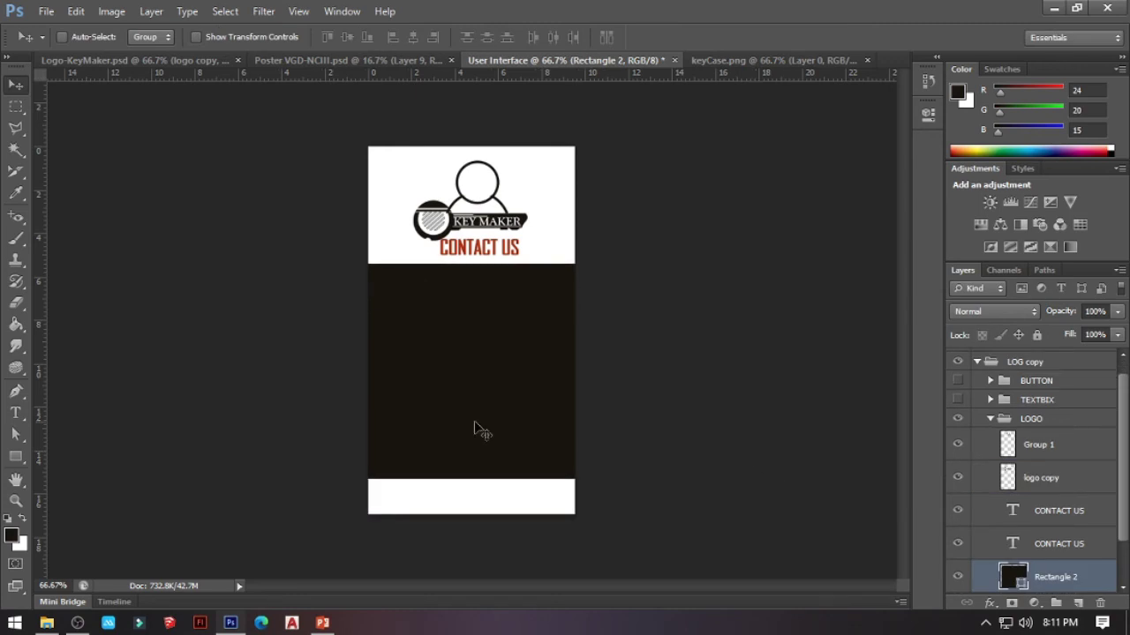
key("ctrl+t")
left_click_drag(477, 479, 477, 514)
key("Return")
Show the TEXTBIX group again and expand it to reach its label and box layers.
left_click(989, 420)
left_click(1002, 414)
left_click(958, 415)
left_click(989, 414)
scroll(1050, 463, "down", 2)
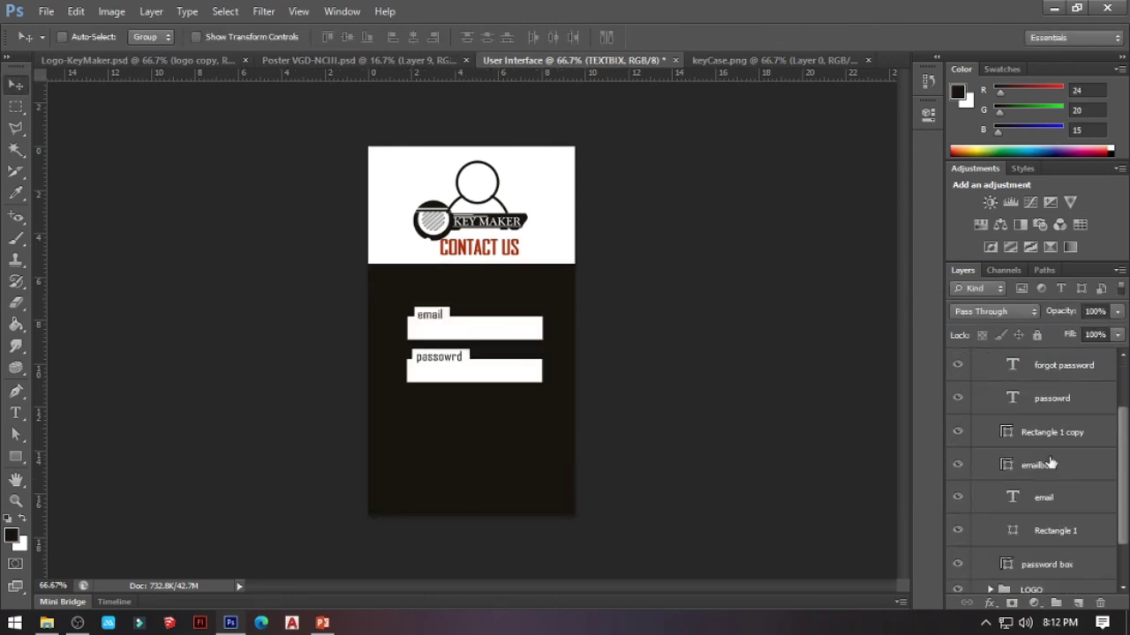
scroll(1050, 463, "down", 1)
left_click(960, 547)
left_click(1014, 457)
scroll(1014, 457, "up", 2)
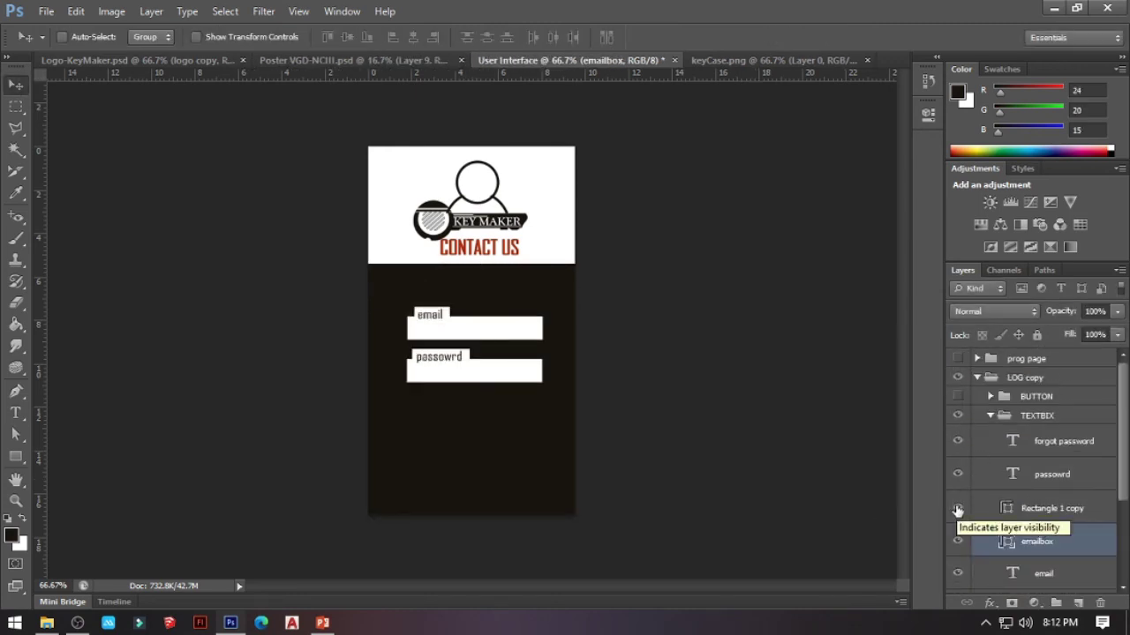
Fill the label backings Rectangle 1 and Rectangle 1 copy with the dark block's colour, 18140f.
left_click(979, 508, "shift")
key("u")
left_click(490, 273)
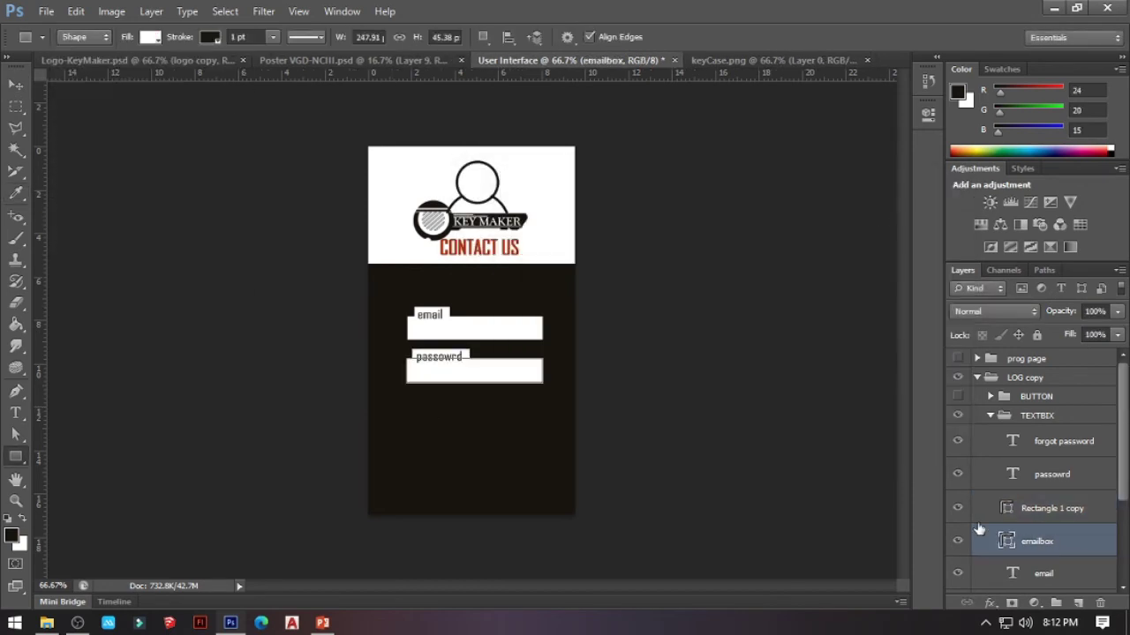
left_click(150, 38)
left_click(229, 70)
left_click(481, 291)
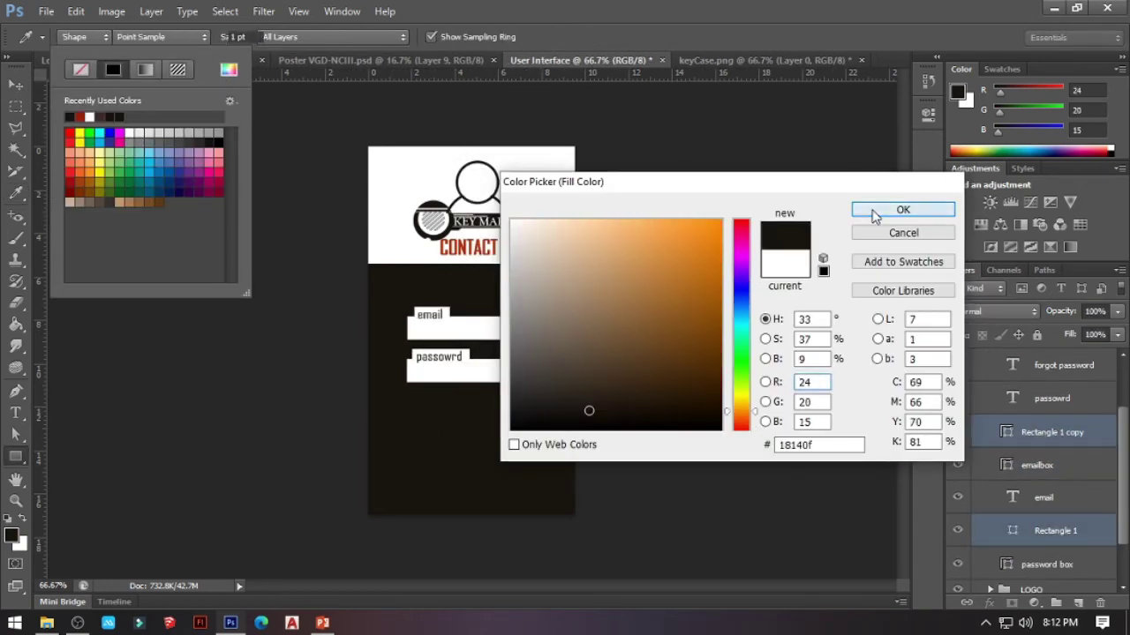
left_click(872, 210)
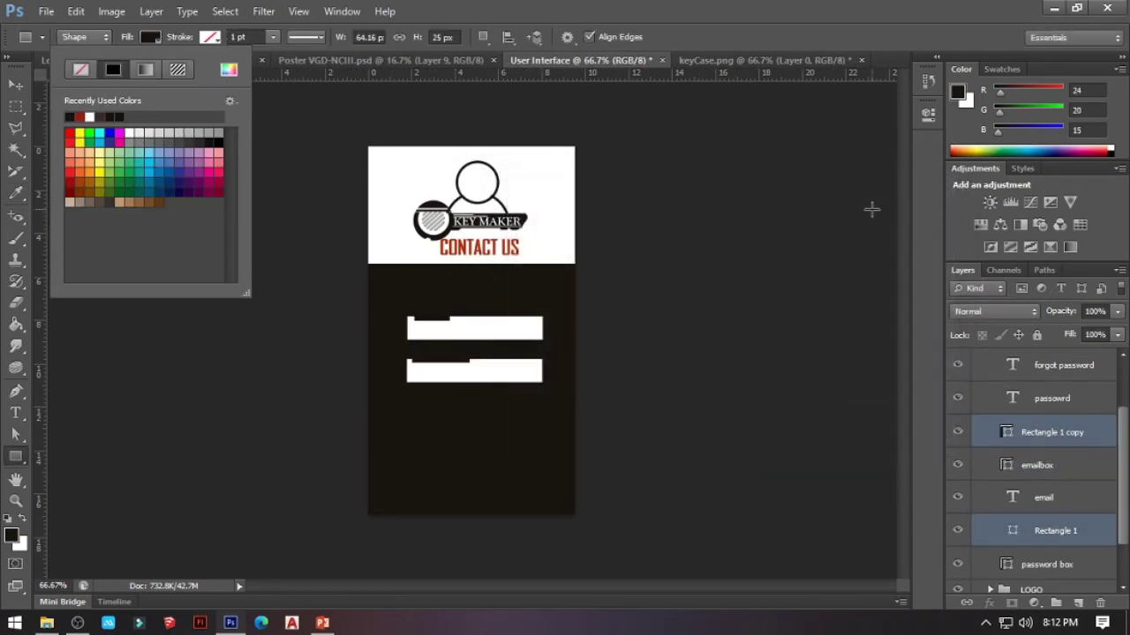
Set the text colour of the email and forgot password labels to white.
left_click(1044, 436)
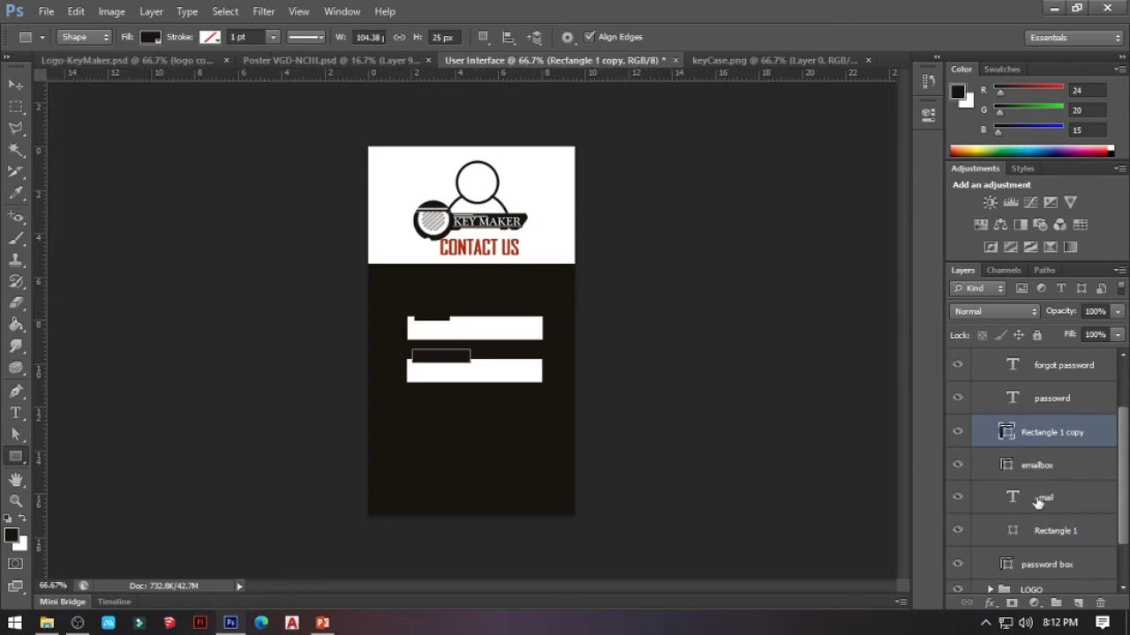
left_click(1037, 501)
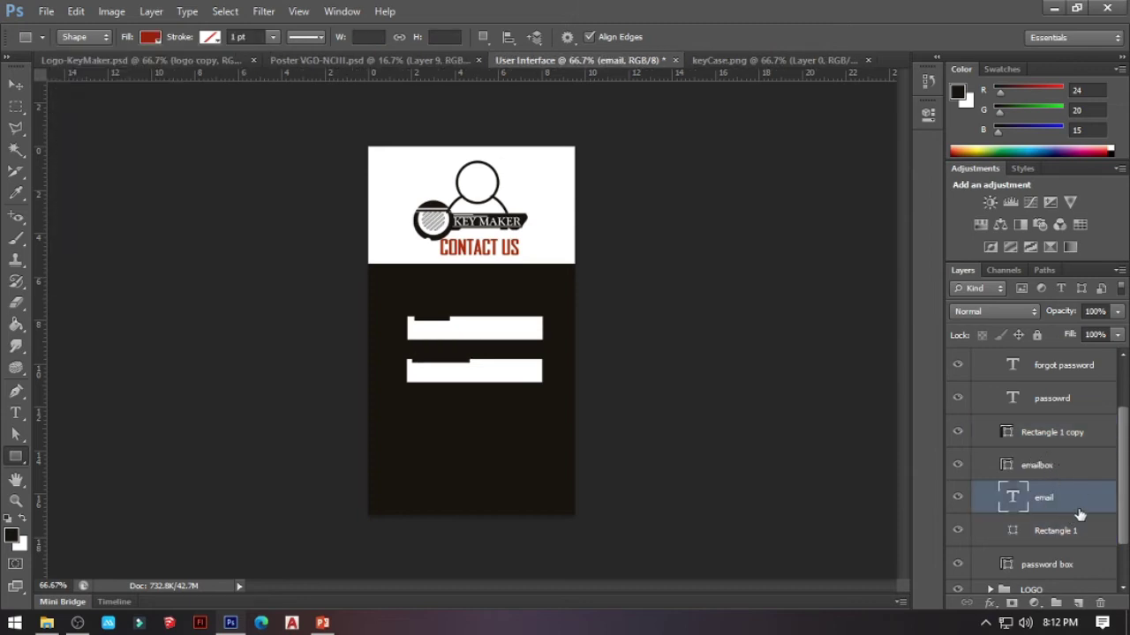
scroll(1077, 477, "up", 1)
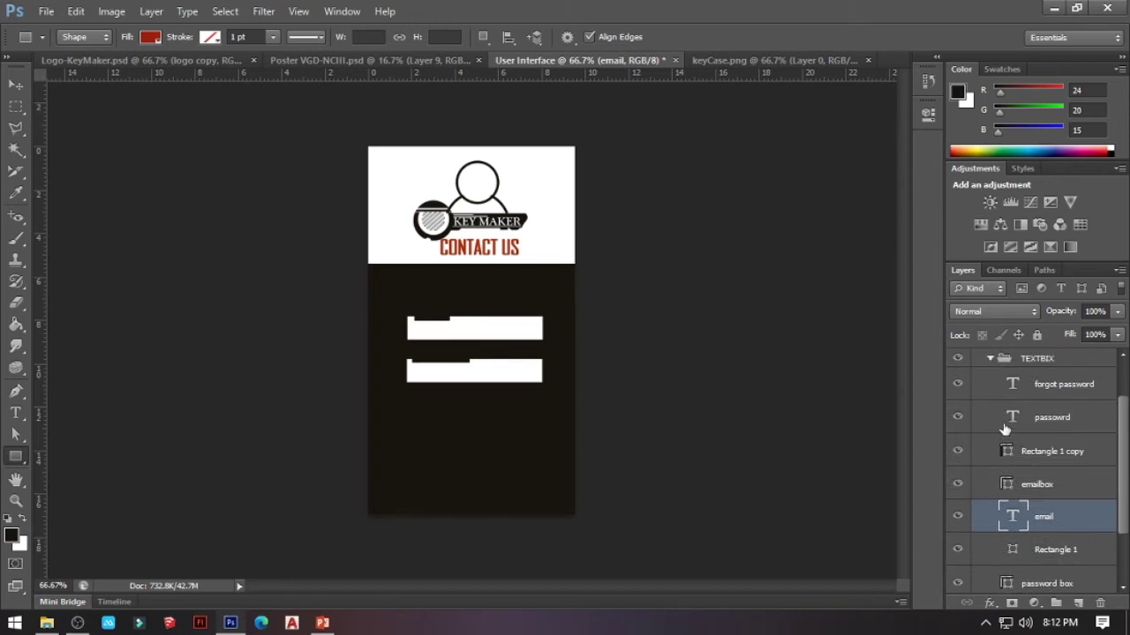
left_click(1056, 399, "shift")
left_click(1053, 393)
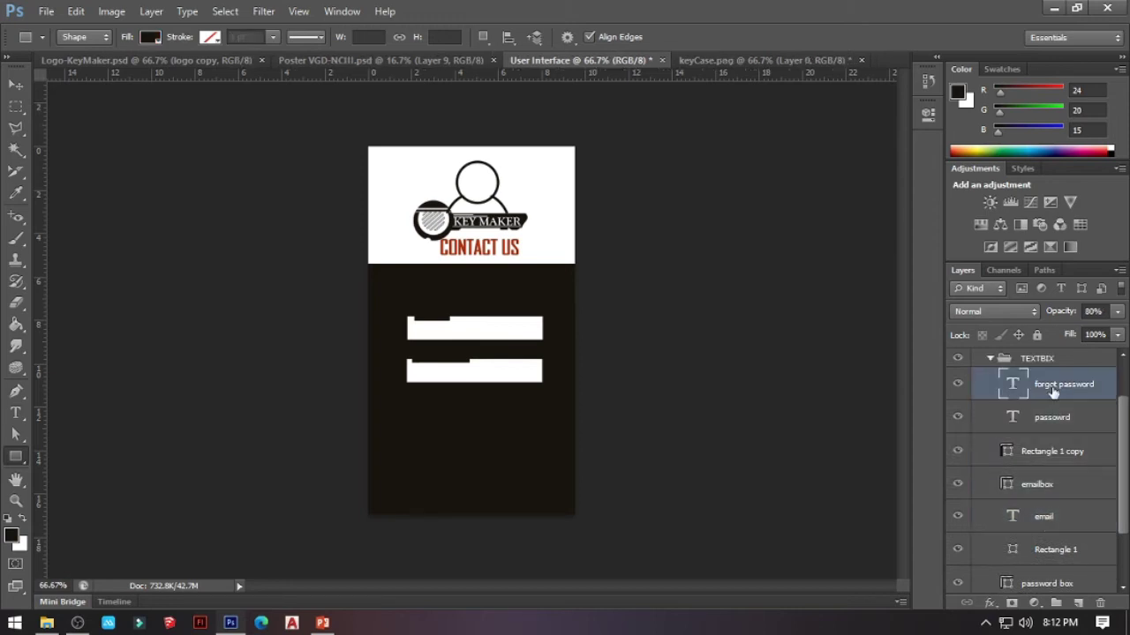
left_click(1044, 521, "ctrl")
key("t")
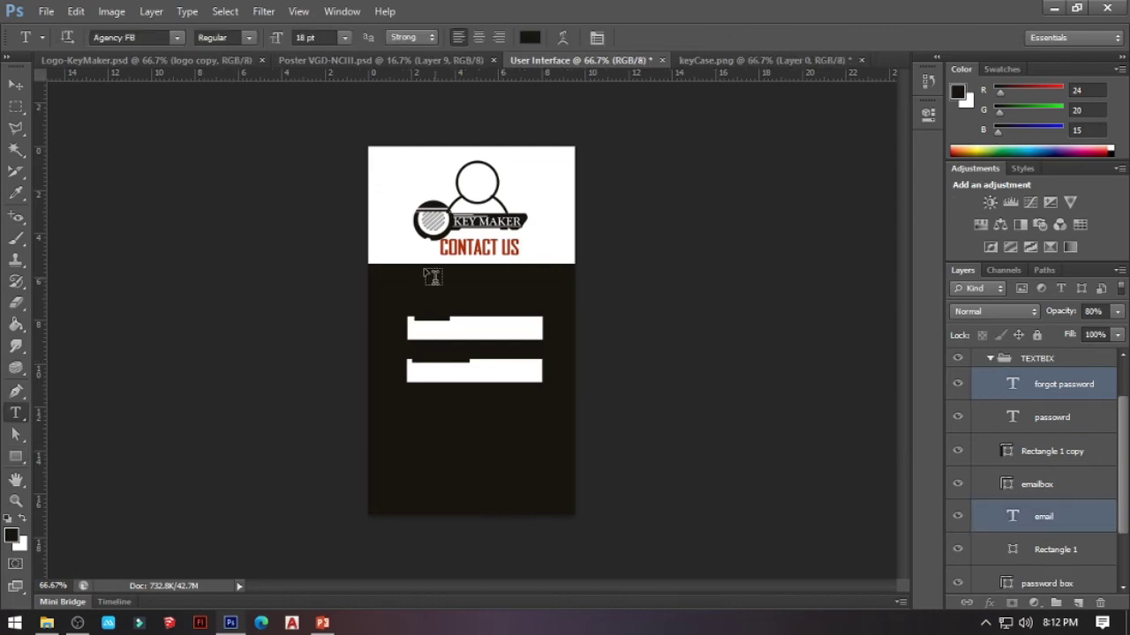
left_click(529, 37)
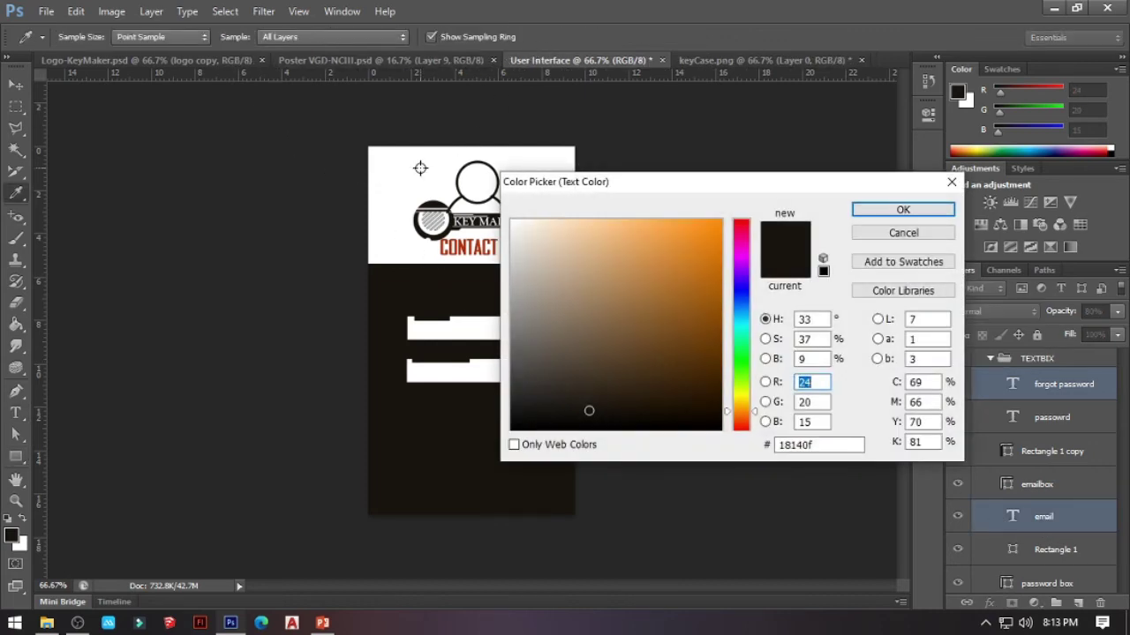
left_click(420, 167)
left_click(903, 209)
Set the text colour of the passowrd label to white as well.
left_click(1023, 418)
key("t")
left_click(530, 37)
left_click(441, 168)
left_click(892, 209)
Change the upper field label to Name and the lower field label to Email.
double_click(1012, 516)
type("Name")
key("ctrl+Return")
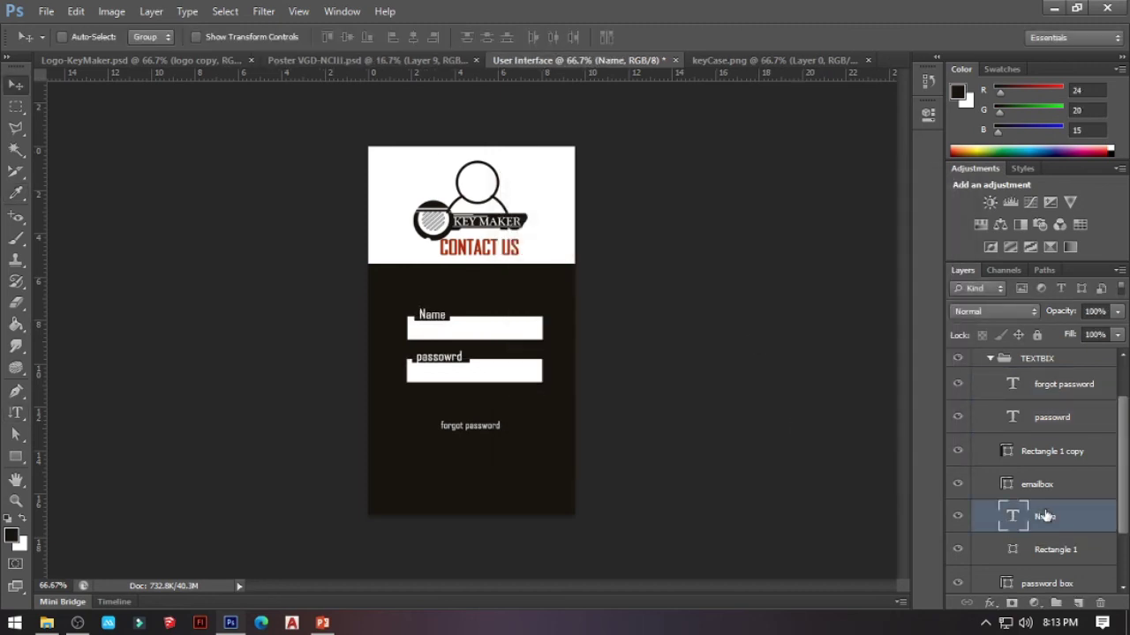
double_click(1013, 418)
type("Email")
left_click(1039, 388)
left_click(1039, 419)
scroll(1043, 477, "down", 3)
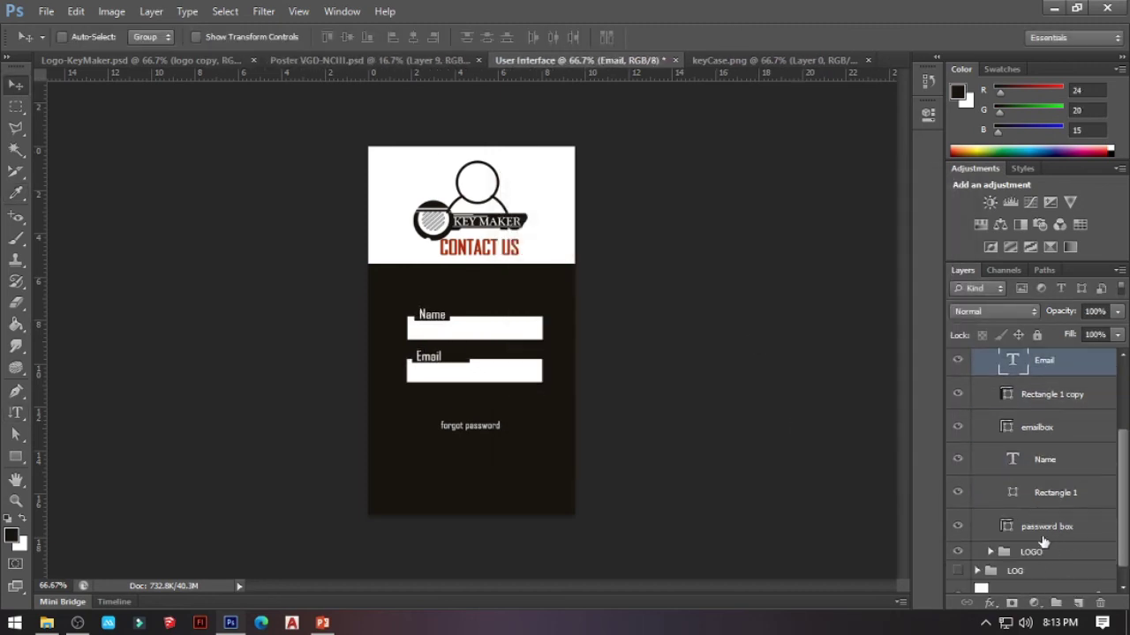
left_click(1043, 461)
scroll(1042, 465, "up", 1)
scroll(1041, 466, "up", 1)
left_click(1044, 402, "shift")
key("ctrl+t")
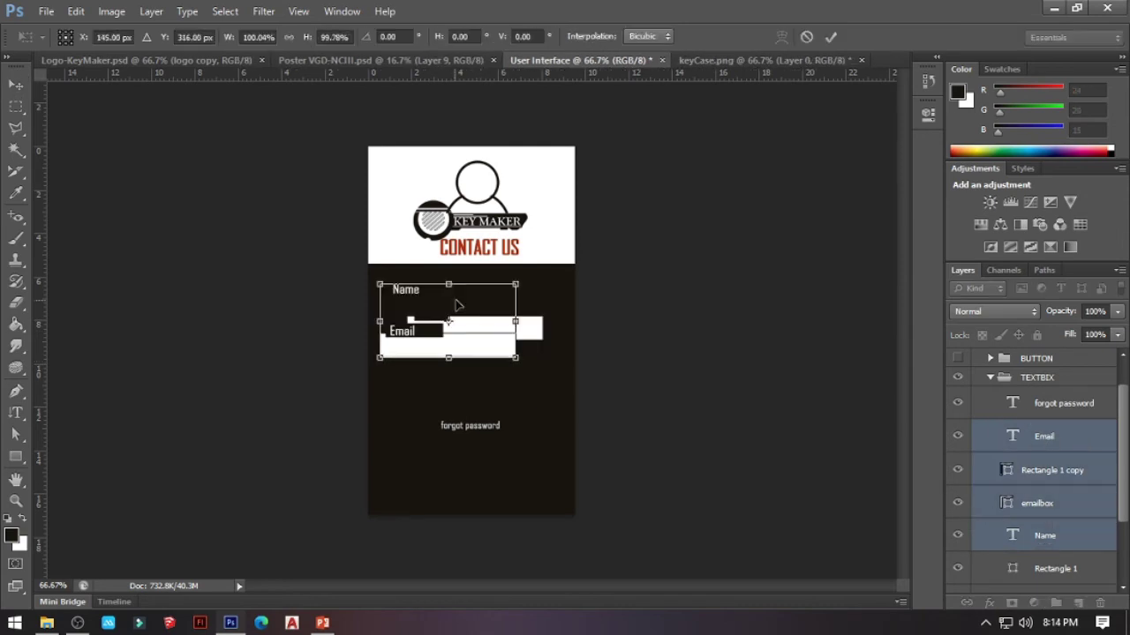
key("Return")
Move all TEXTBIX layers up near the top of the dark block and widen them to about 122%.
left_click(965, 565)
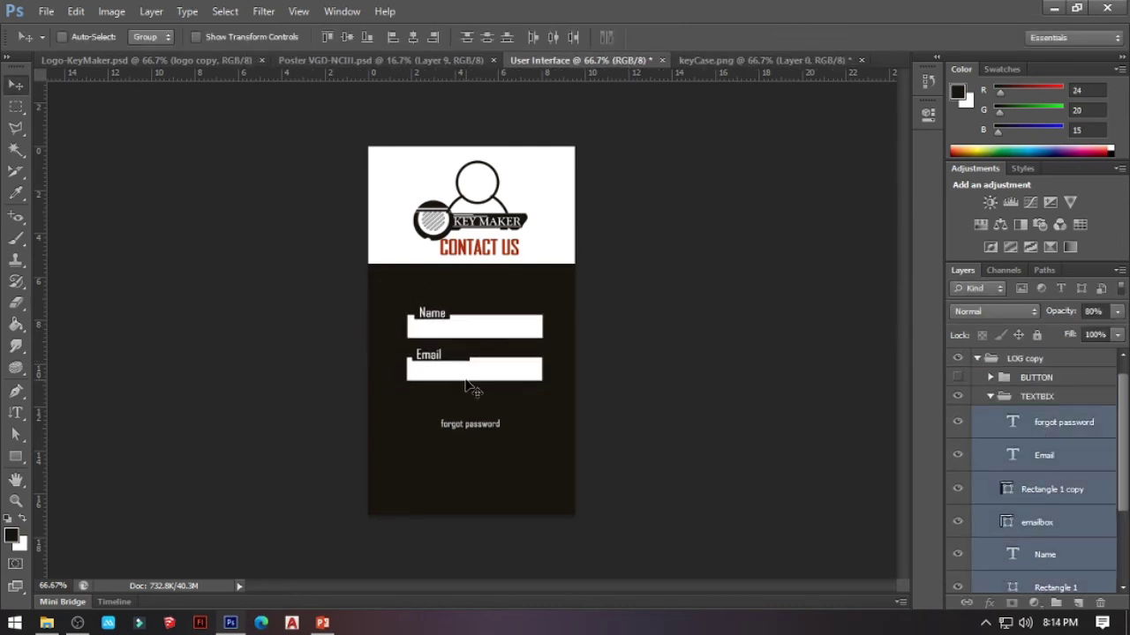
left_click_drag(474, 420, 456, 380)
key("ctrl+t")
left_click_drag(525, 333, 557, 333)
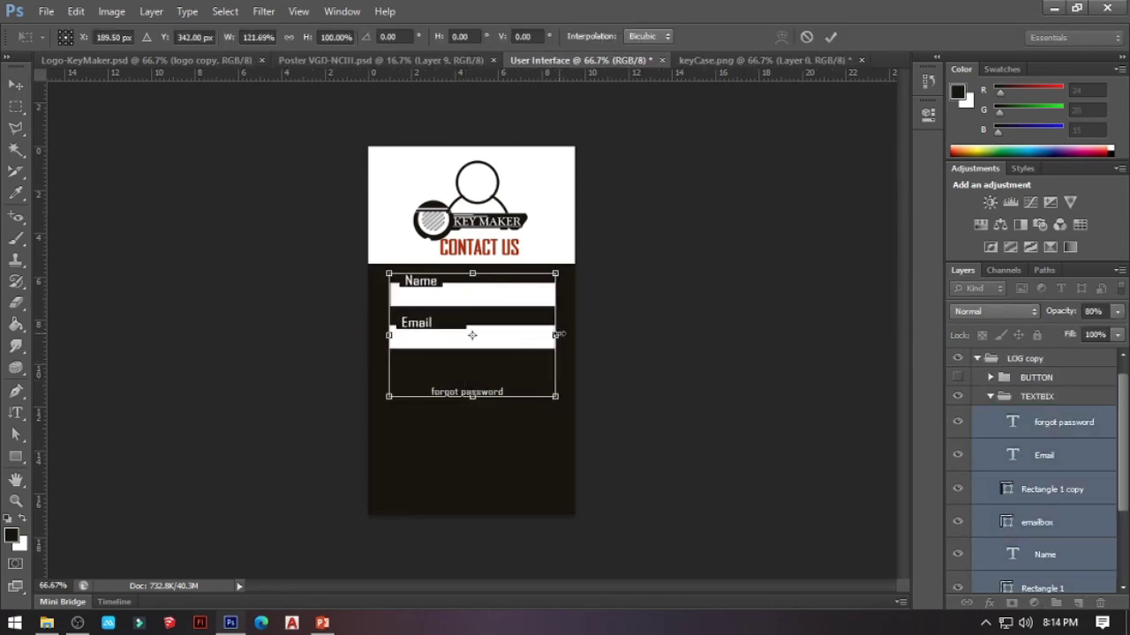
key("Return")
Duplicate the Name label, its backing Rectangle 1 and password box, and place the copies below the Email field.
left_click(1055, 422)
scroll(1054, 477, "down", 2)
scroll(1054, 474, "up", 2)
scroll(1054, 474, "down", 3)
left_click(1034, 429)
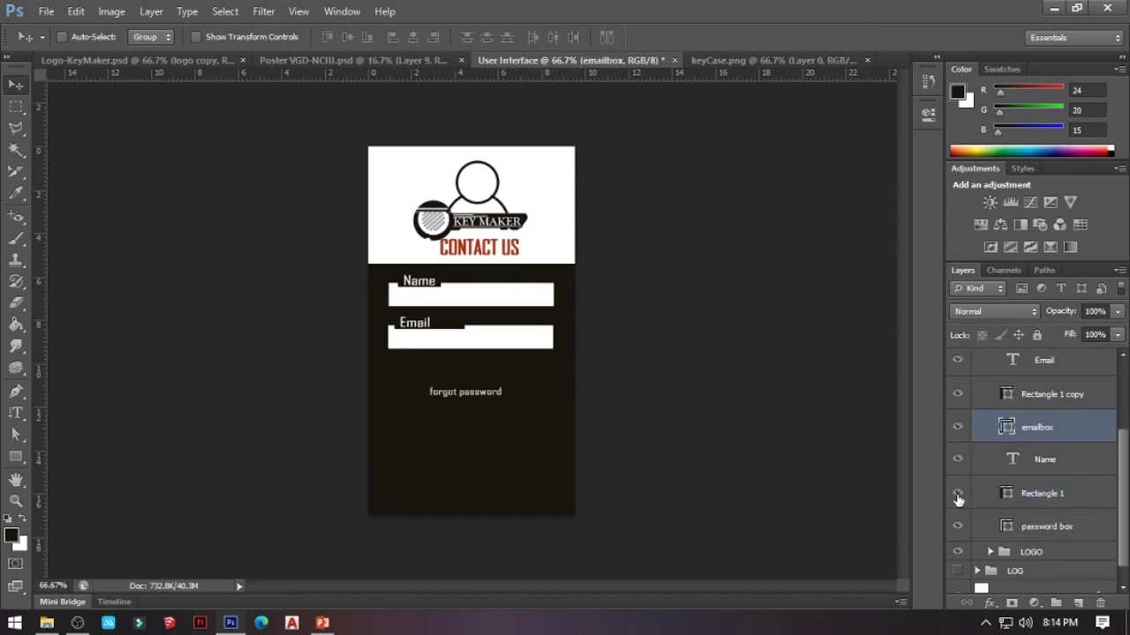
left_click(1030, 527)
left_click(1036, 466)
left_click(1031, 528, "shift")
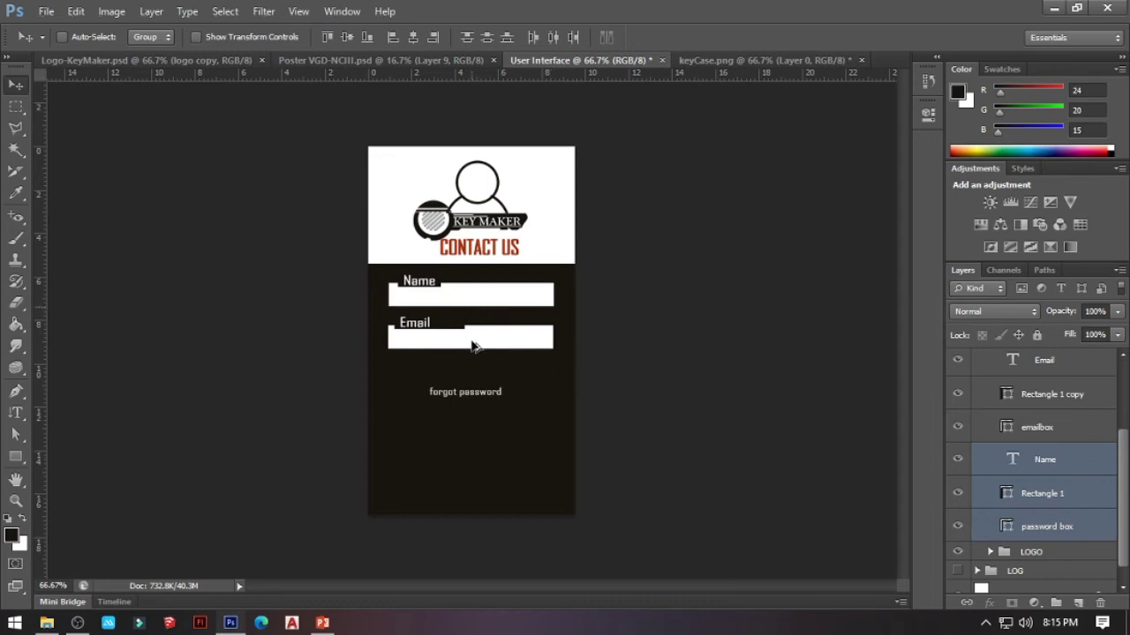
mouse_move(470, 378)
left_mouse_down()
mouse_move(472, 392)
mouse_move(462, 361)
left_mouse_up()
Change the copied label to Message and widen its dark backing to fit the text.
double_click(1015, 459)
type("Message")
left_click(1024, 492)
key("ctrl+t")
key("Return")
Delete the forgot password text layer.
scroll(1015, 442, "up", 2)
left_click(1023, 411)
key("Delete")
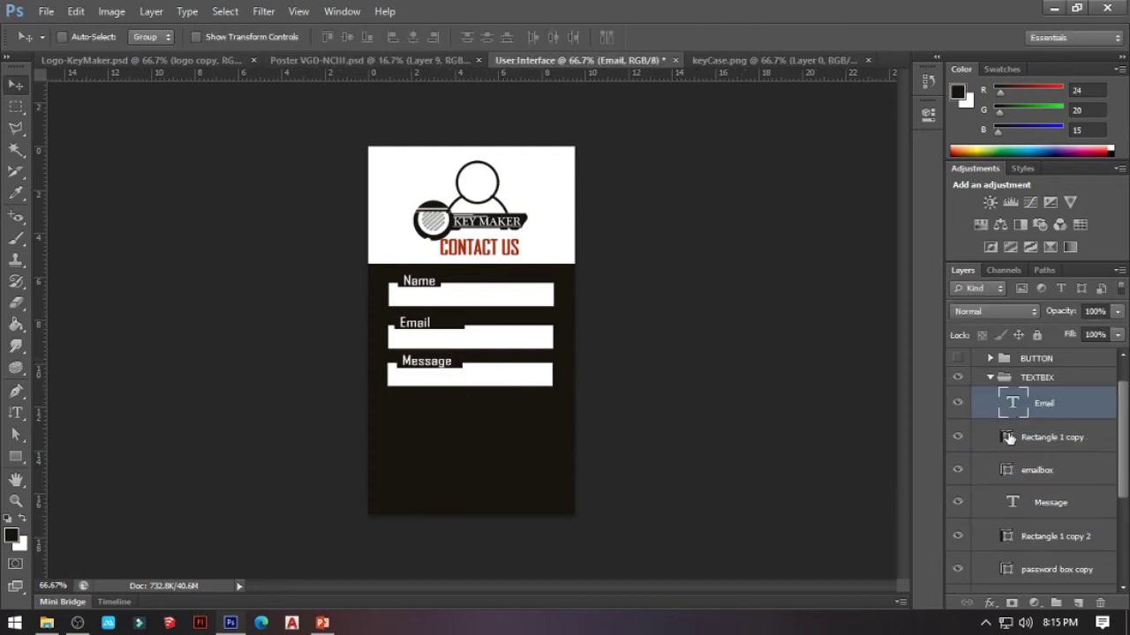
Extend the Message box downward to about three times its height to form a multi-line field.
scroll(1002, 432, "up", 1)
left_click(991, 415)
left_click(990, 417)
scroll(1059, 477, "down", 2)
left_click(1067, 476)
key("ctrl+t")
left_click_drag(469, 386, 468, 433)
key("Return")
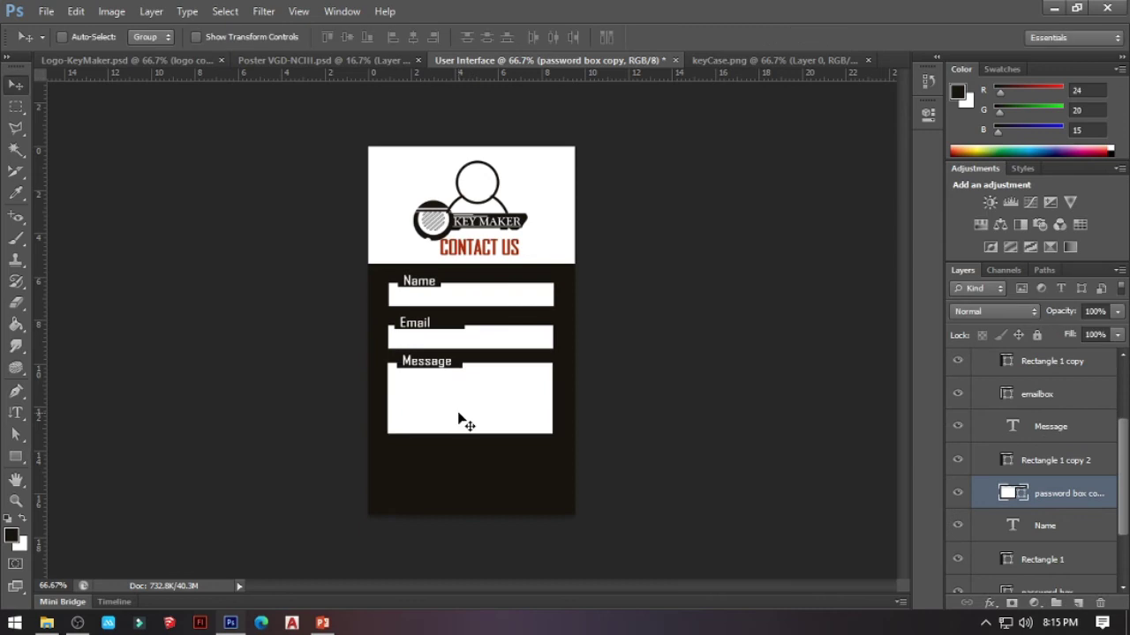
Collapse the TEXTBIX group and delete the SIGN UP text and loginbox copy from the BUTTON group.
left_click(1040, 467)
scroll(1037, 477, "up", 2)
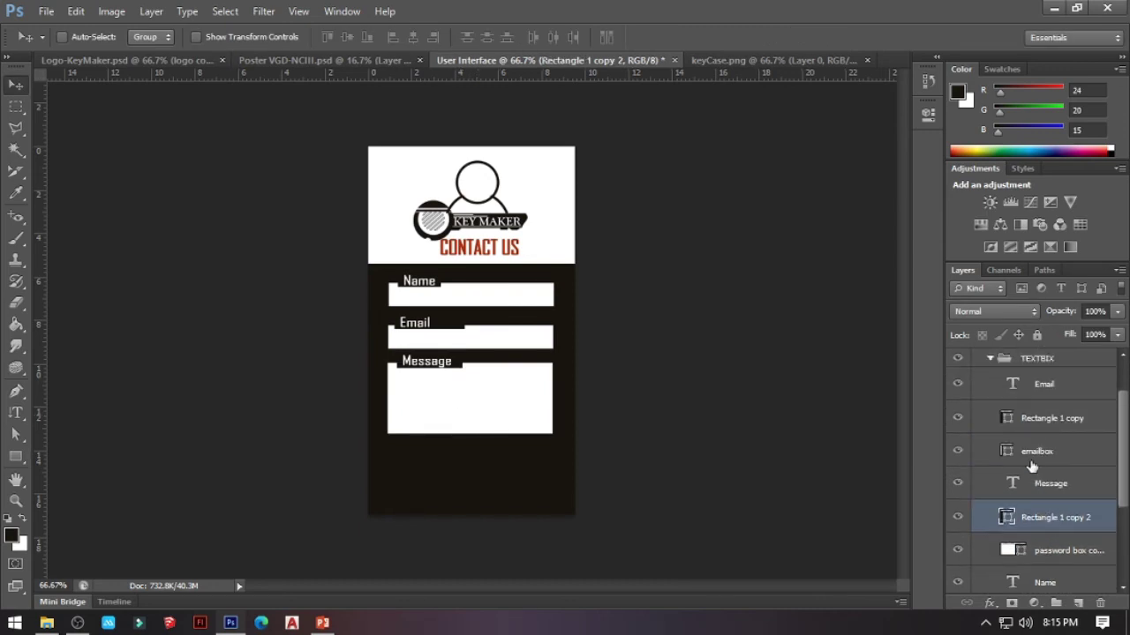
scroll(1032, 466, "up", 3)
left_click(997, 419)
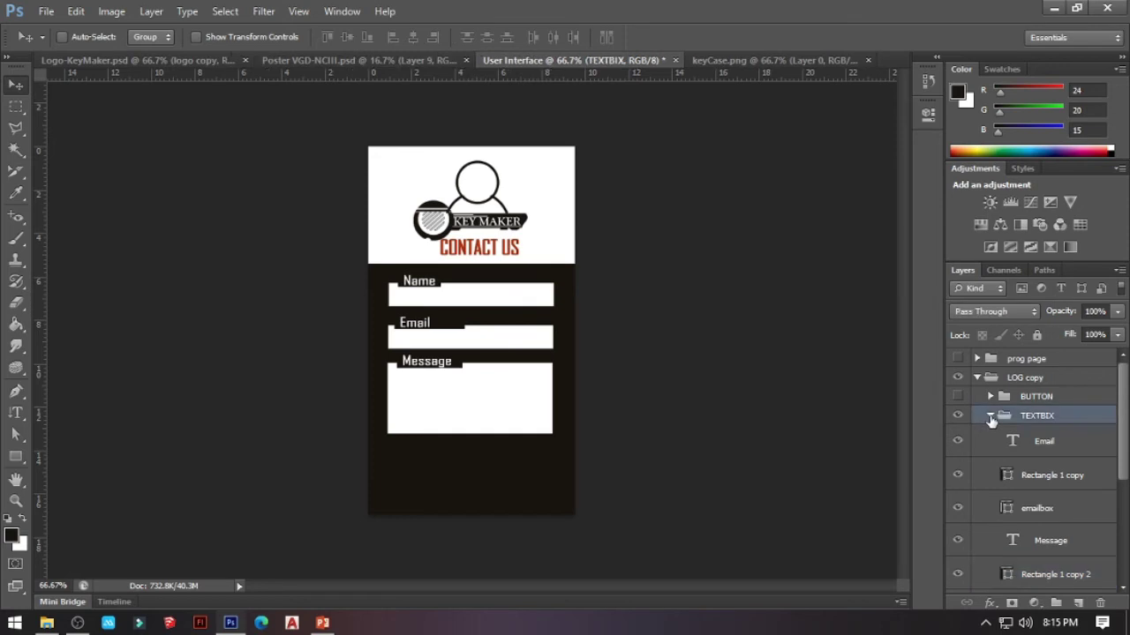
left_click(990, 416)
left_click(990, 397)
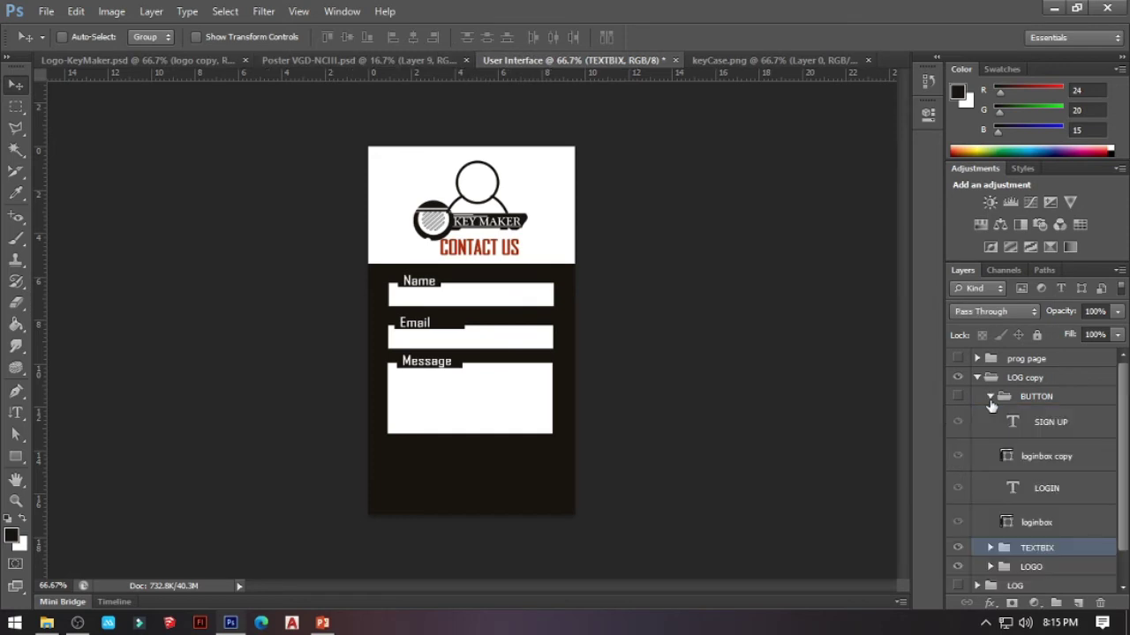
left_click(1055, 465)
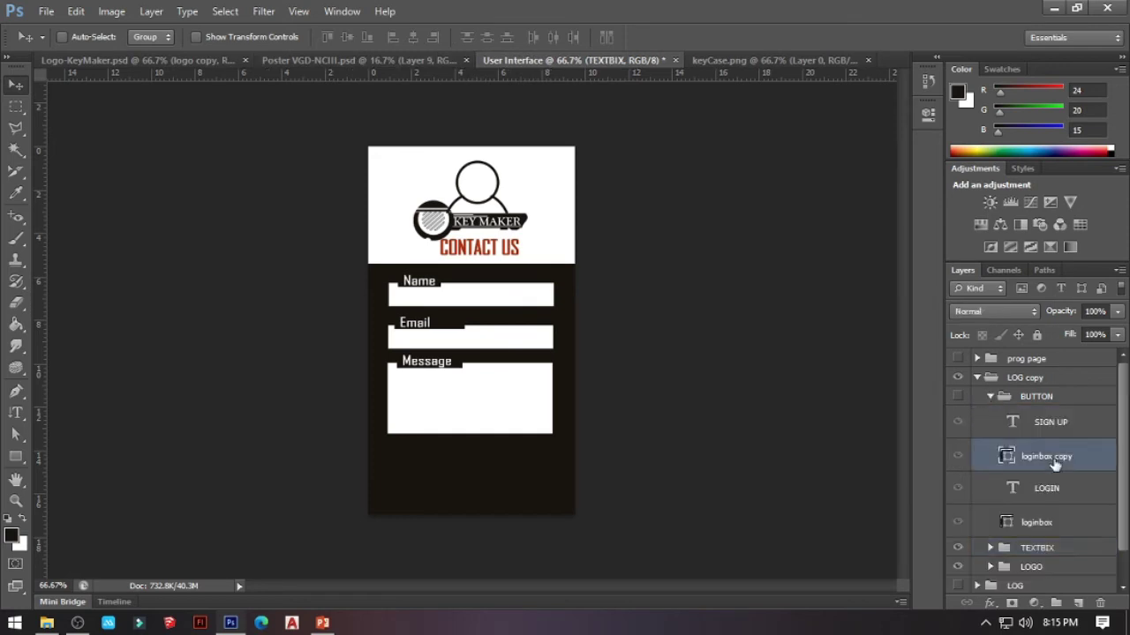
left_click(1044, 431)
left_click(1040, 465, "ctrl")
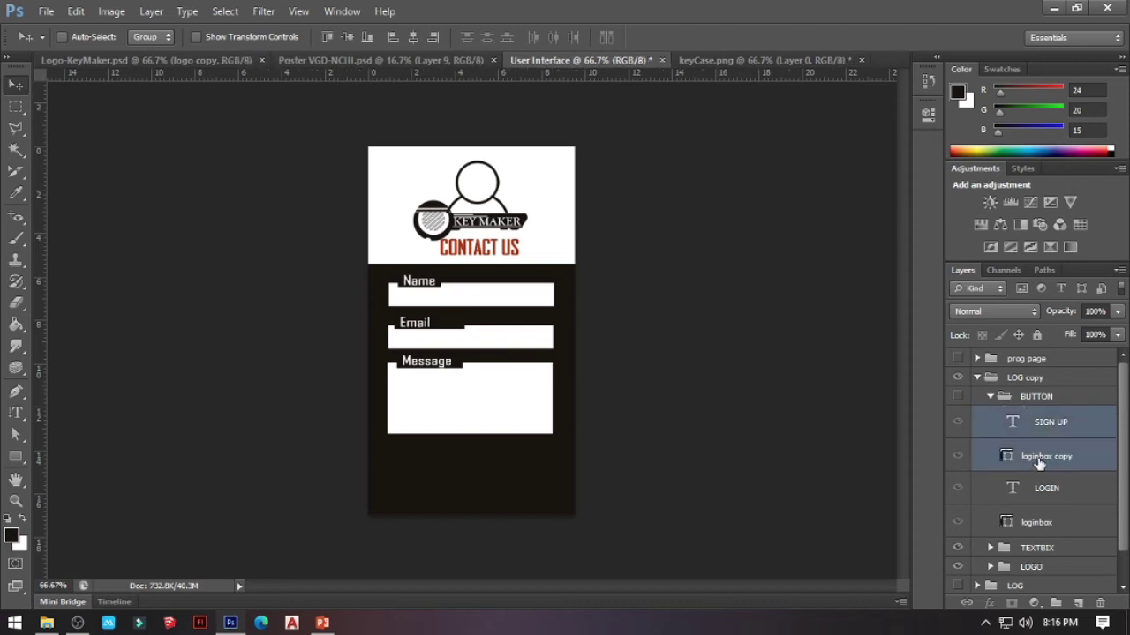
key("Delete")
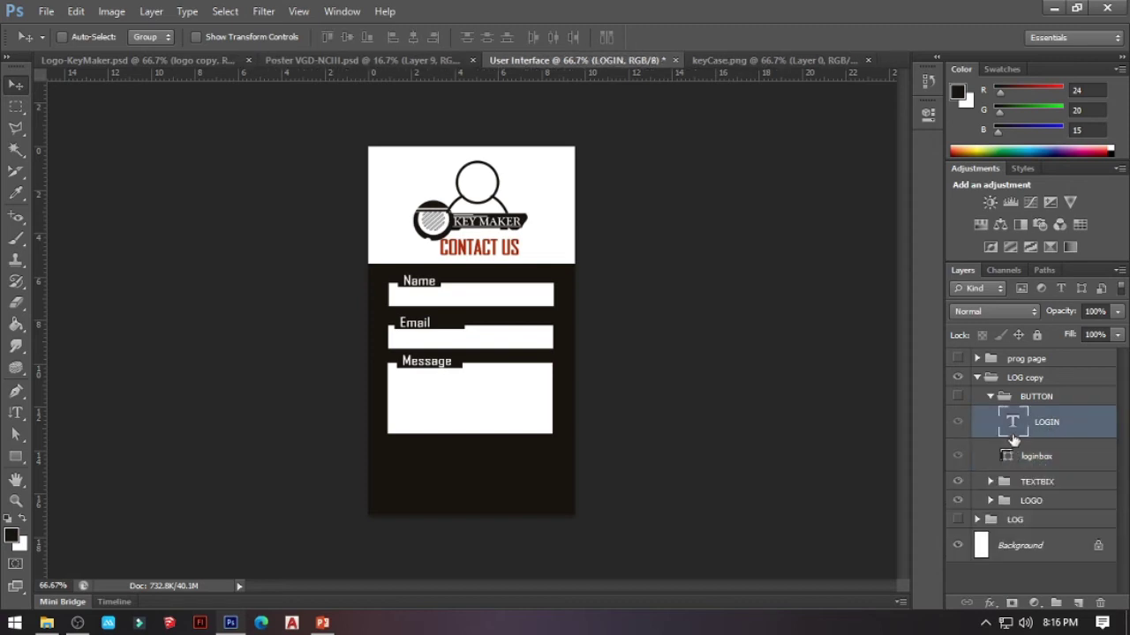
Show the BUTTON group, colour the LOGIN text with the page's dark tone and fill loginbox with white.
left_click(958, 397)
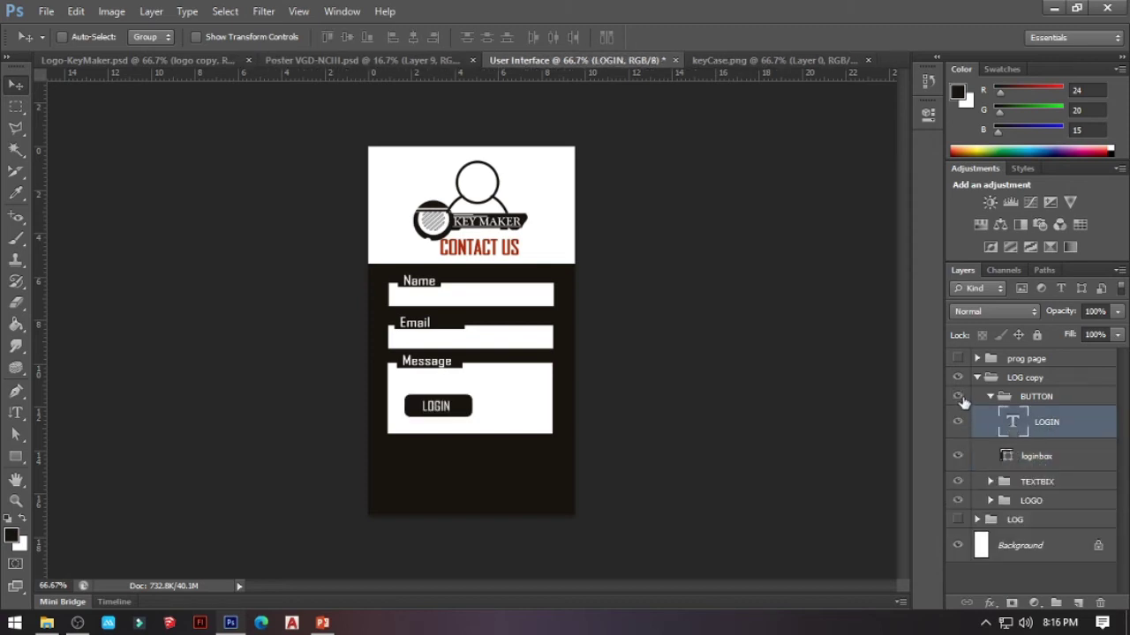
left_click(1041, 460, "shift")
left_click(1026, 425)
double_click(1012, 428)
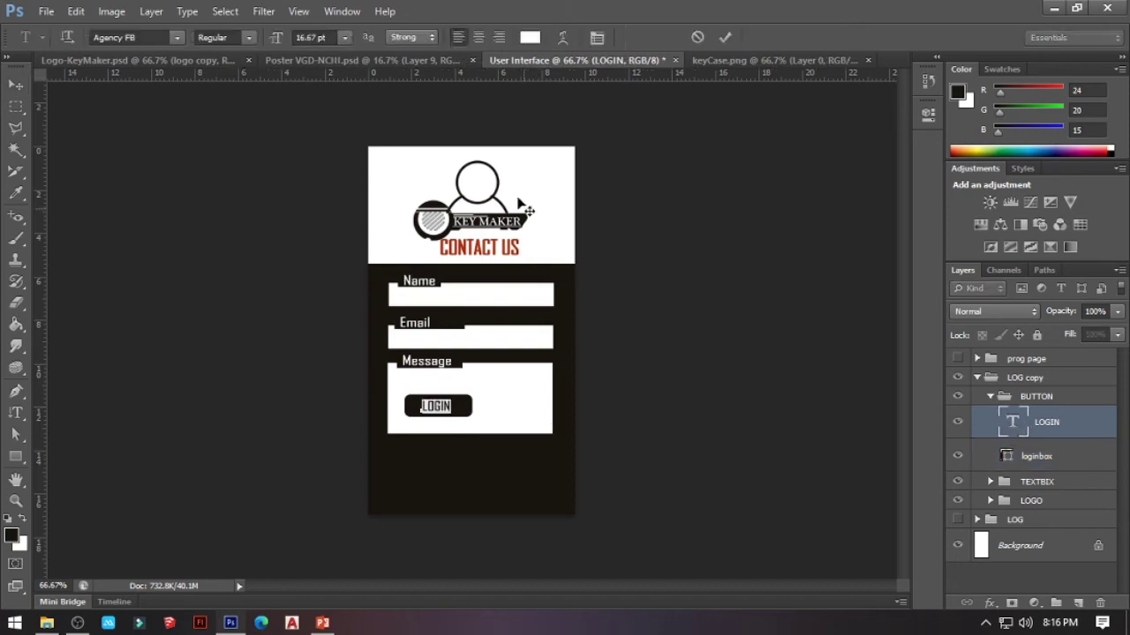
left_click(530, 37)
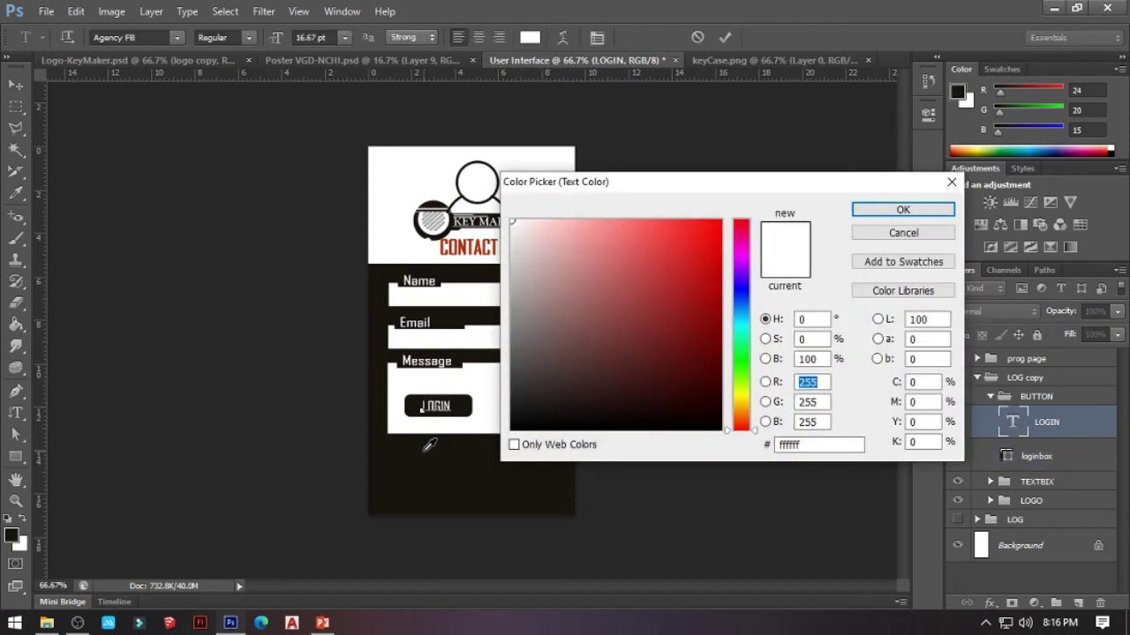
left_click(430, 446)
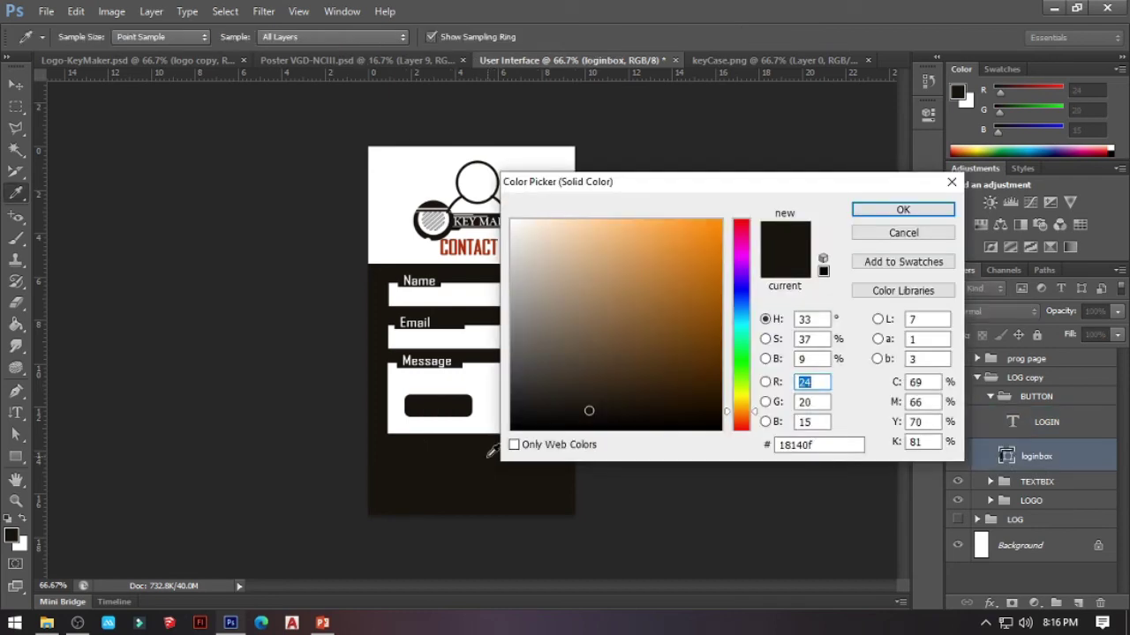
left_click(480, 421)
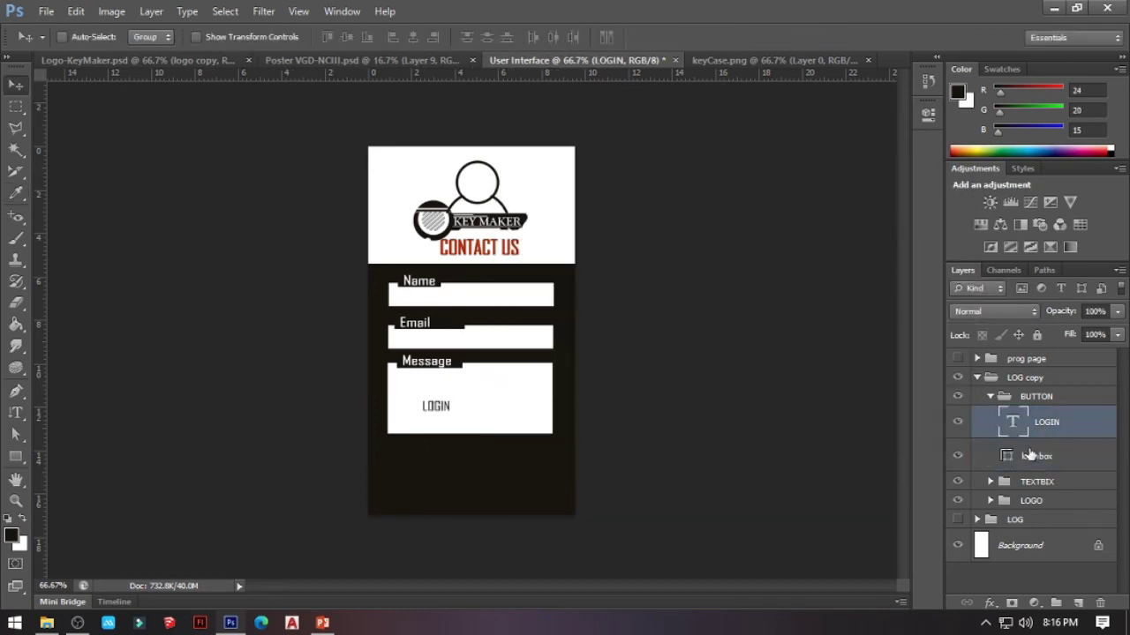
Move the LOGIN text and its box just below the Message box, aligned with the box's right edge.
left_click(1029, 455, "shift")
left_click_drag(504, 412, 538, 458)
key("shift+Right")
key("shift+Right")
key("shift+Right")
key("shift+Right")
key("shift+Right")
key("shift+Right")
key("shift+Right")
key("shift+Right")
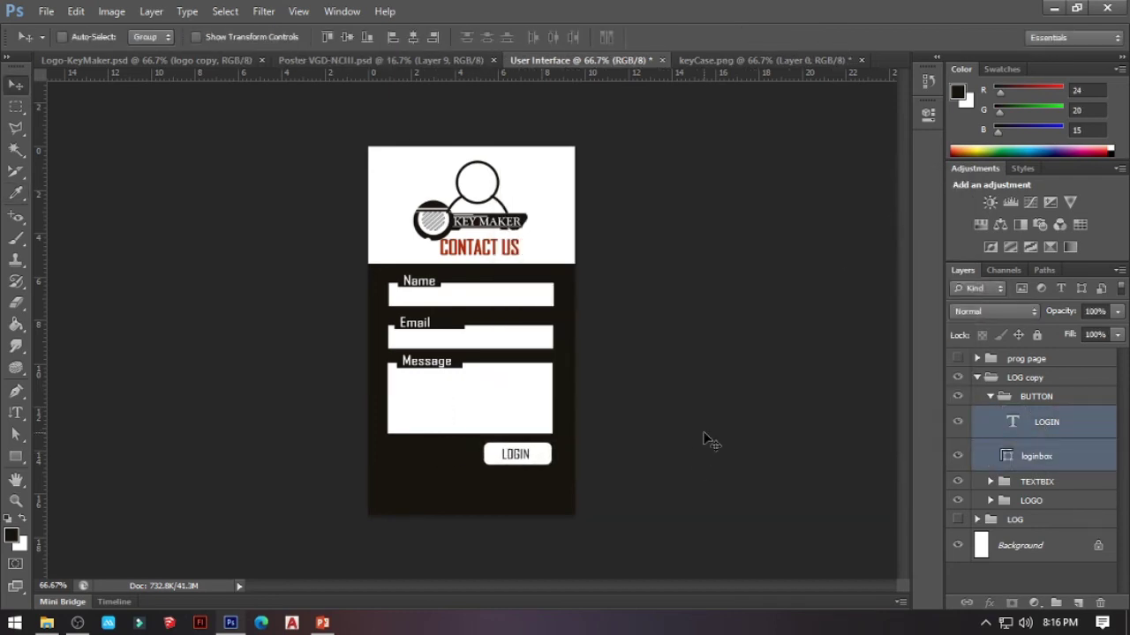
Make the button text bold and change it from LOGIN to submit.
left_click(1048, 425)
key("t")
left_click(249, 37)
left_click(212, 69)
left_click(1021, 448)
double_click(1013, 425)
type("submit")
Scale the submit text and its button box down slightly together.
left_click(1024, 454)
left_click(1024, 425, "ctrl")
key("ctrl+t")
left_click_drag(484, 466, 489, 464)
key("Return")
Collapse the BUTTON group and scale the TEXTBIX group down slightly within the dark block.
left_click(991, 396)
left_click(1024, 415)
key("ctrl+t")
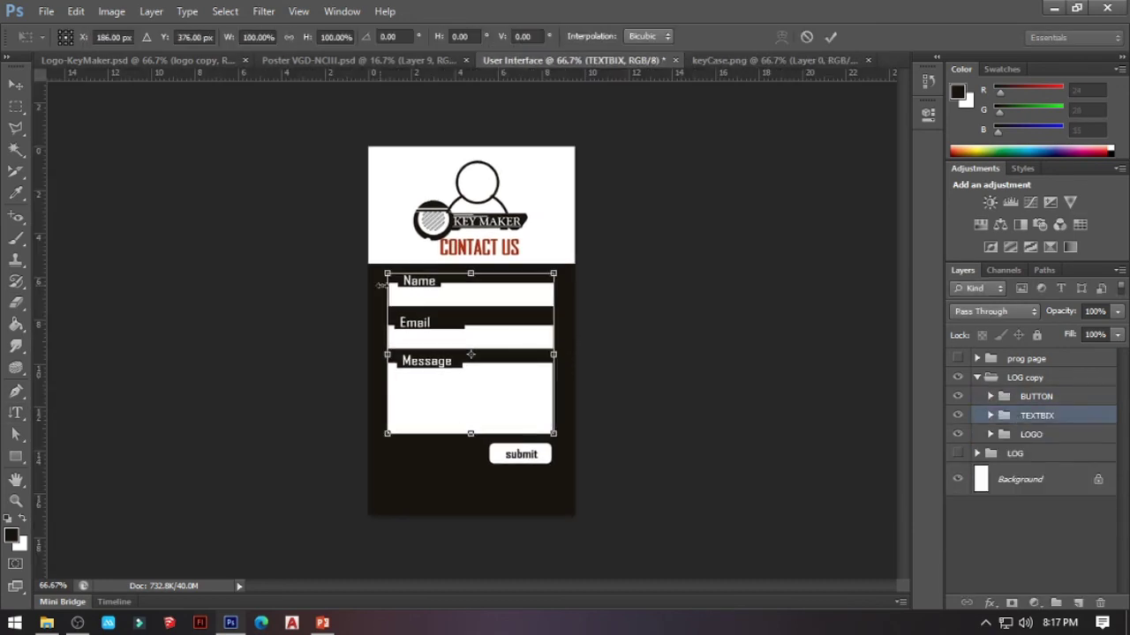
left_click_drag(387, 271, 395, 274)
key("Return")
Draw a small horizontal rectangle in the page's upper-left corner as the shaft of a back arrow.
key("z")
left_click(458, 472)
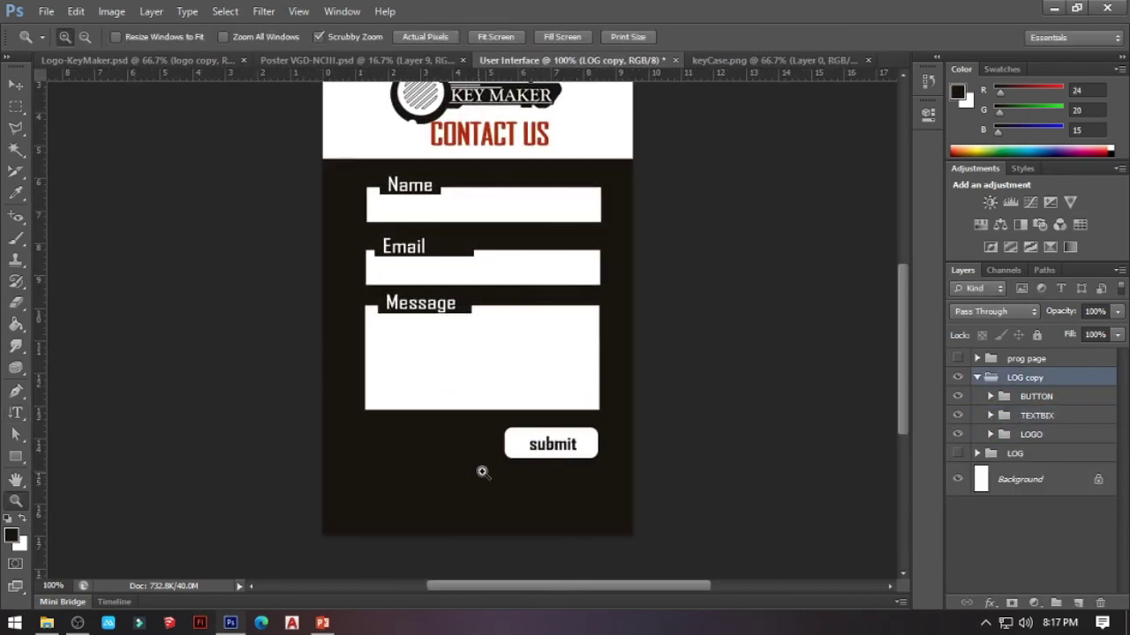
scroll(504, 494, "up", 4)
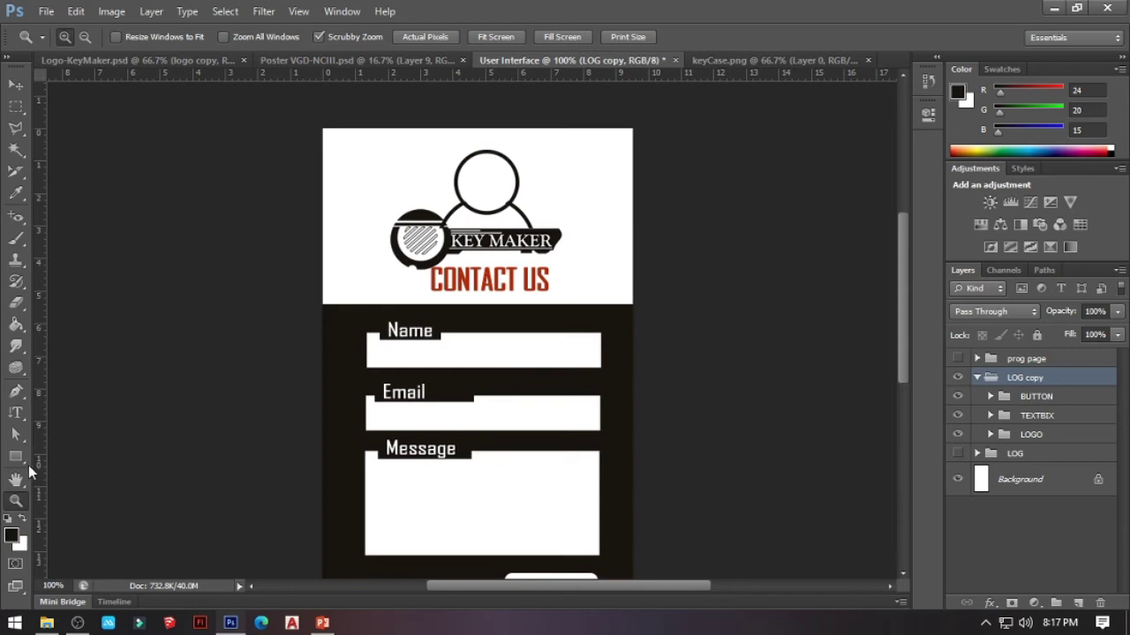
left_click(17, 458)
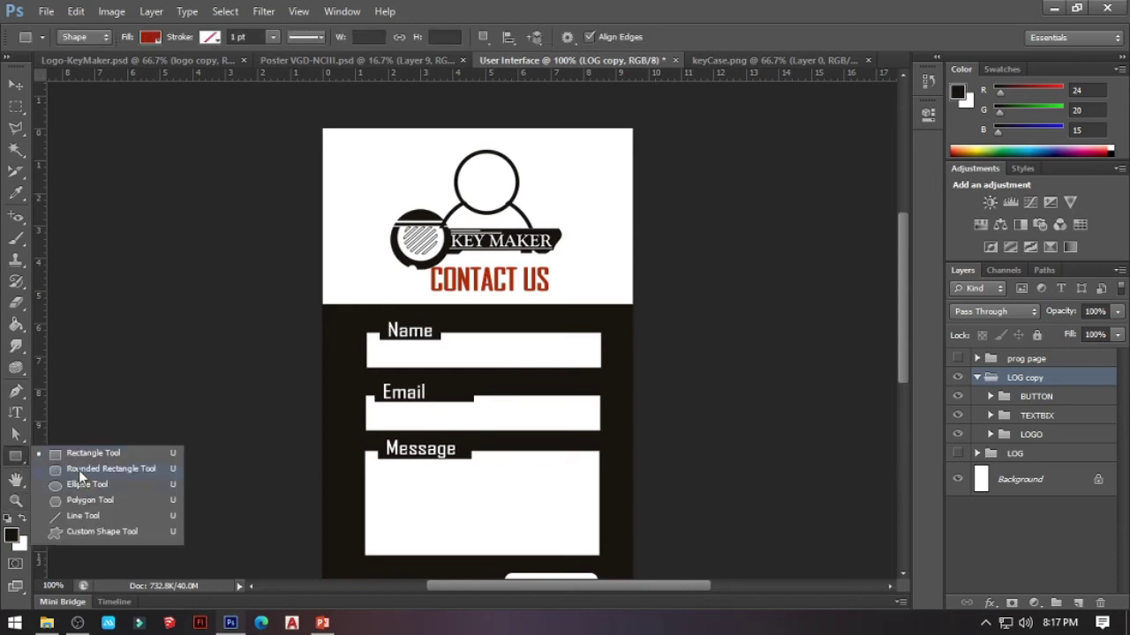
left_click(93, 453)
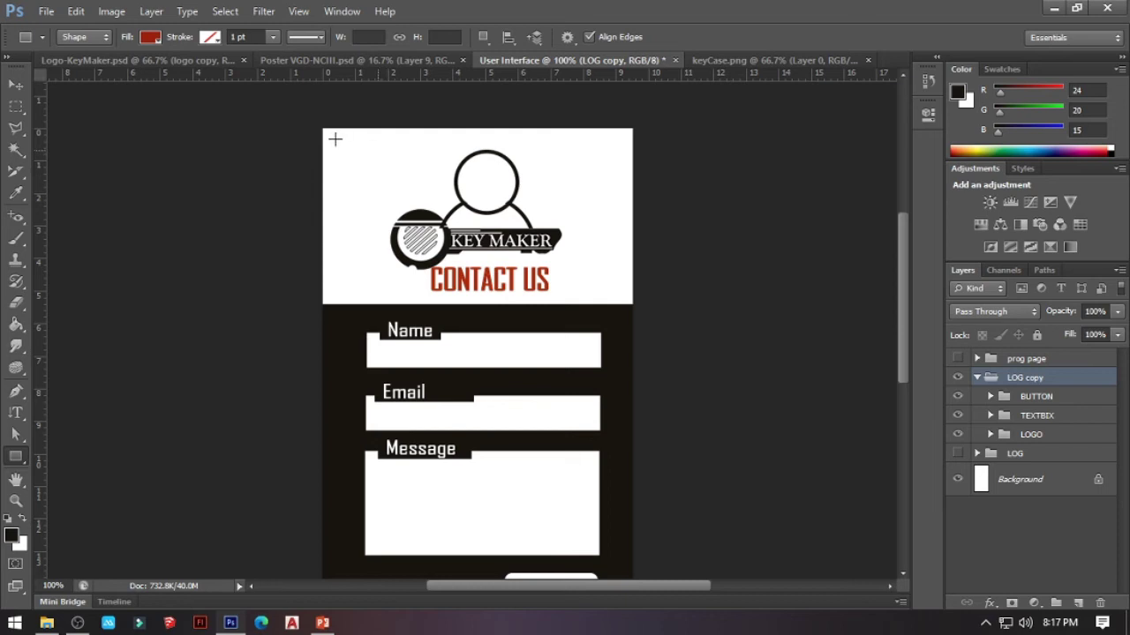
left_click_drag(335, 138, 381, 152)
scroll(352, 149, "up", 2)
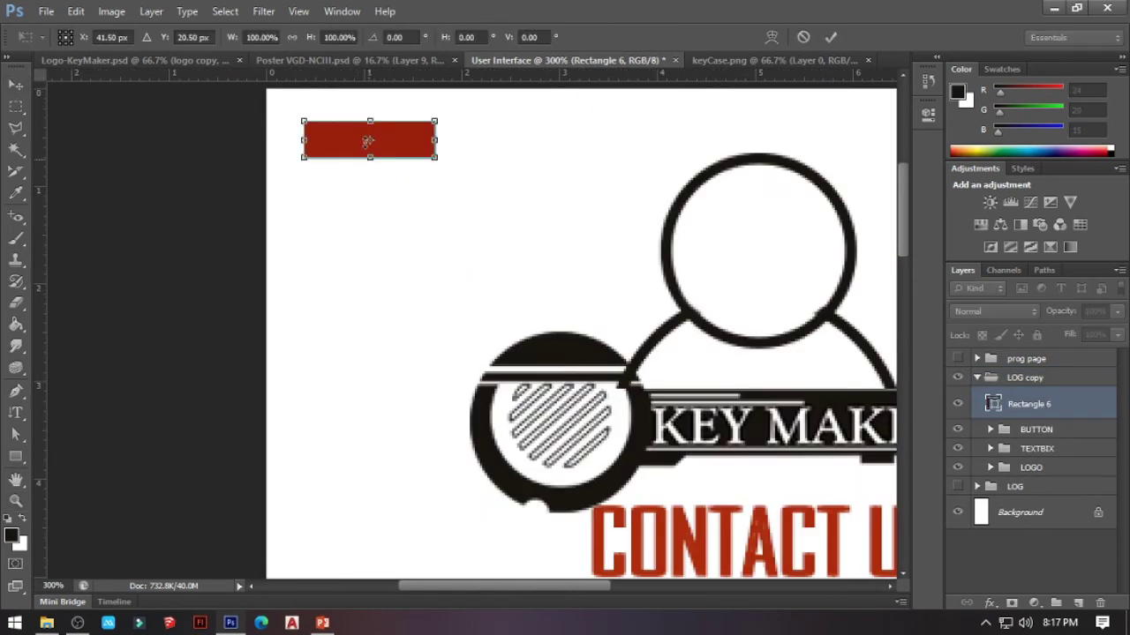
Recolour the small rectangle with the page's dark tone.
left_click(151, 36)
left_click(229, 68)
left_click(874, 214)
left_click(374, 358)
key("Escape")
Draw a dark triangle with the Polygon tool and position it at the bar's left end as a left-pointing arrowhead.
key("shift+u")
key("shift+u")
key("shift+u")
mouse_move(325, 184)
left_mouse_down()
mouse_move(366, 221)
mouse_move(355, 106)
mouse_move(369, 113)
left_mouse_up()
key("ctrl+t")
key("Return")
left_click_drag(335, 164, 325, 110)
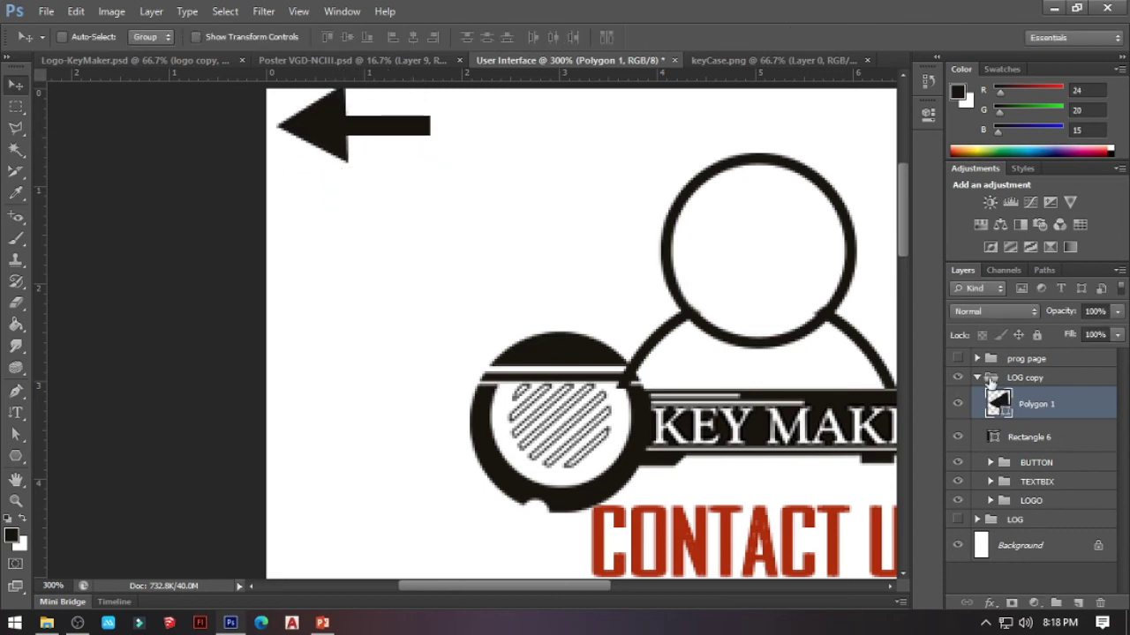
Group the arrowhead with Rectangle 6 and merge the group into a single layer.
left_click(1029, 437, "shift")
key("ctrl+g")
right_click(1029, 403)
left_click(920, 449)
Scale the merged back arrow in the page's upper-left corner to 83.87% width and 76.67% height.
key("ctrl+t")
key("Left")
key("Left")
key("Left")
key("Left")
key("Left")
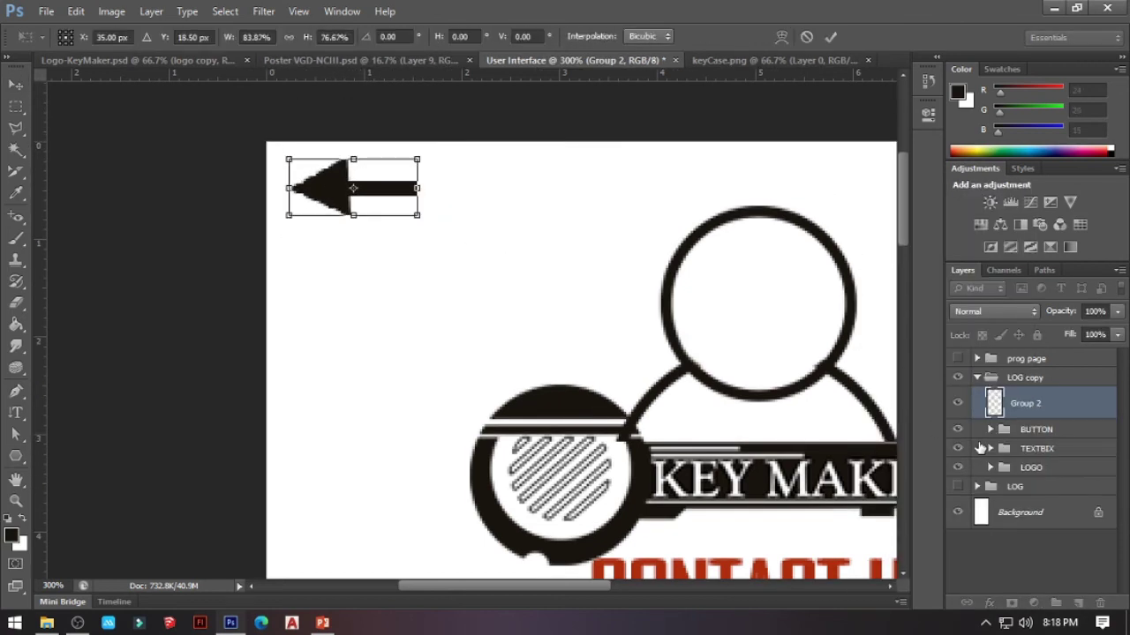
key("Return")
Examine the whole Contact Us page layout with its back arrow, form fields and submit button.
key("z")
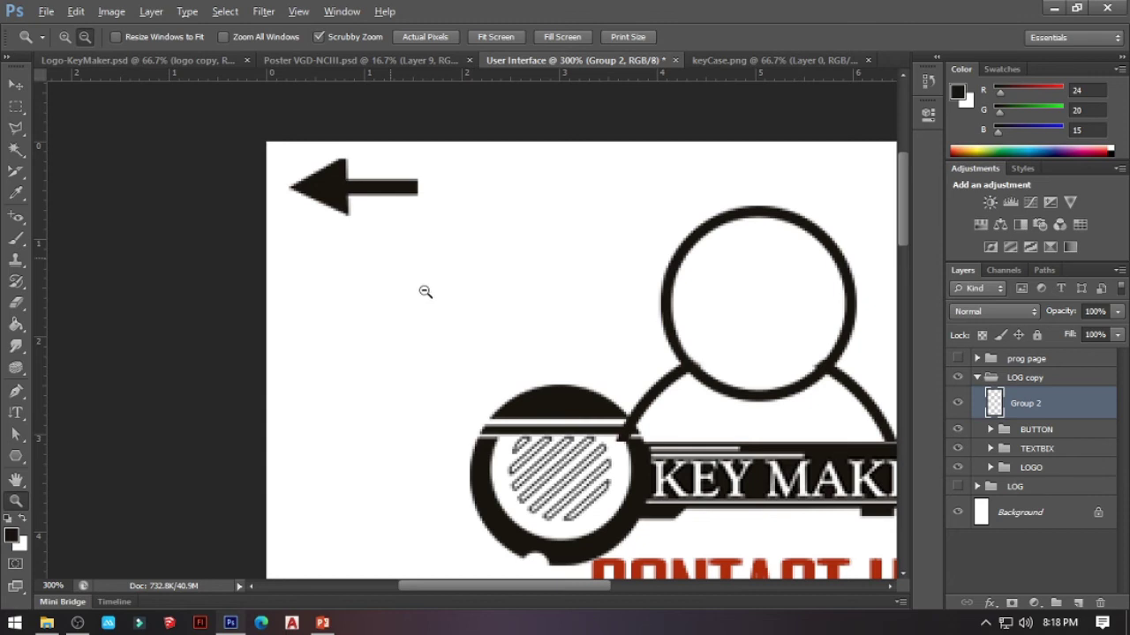
left_click(452, 298, "alt")
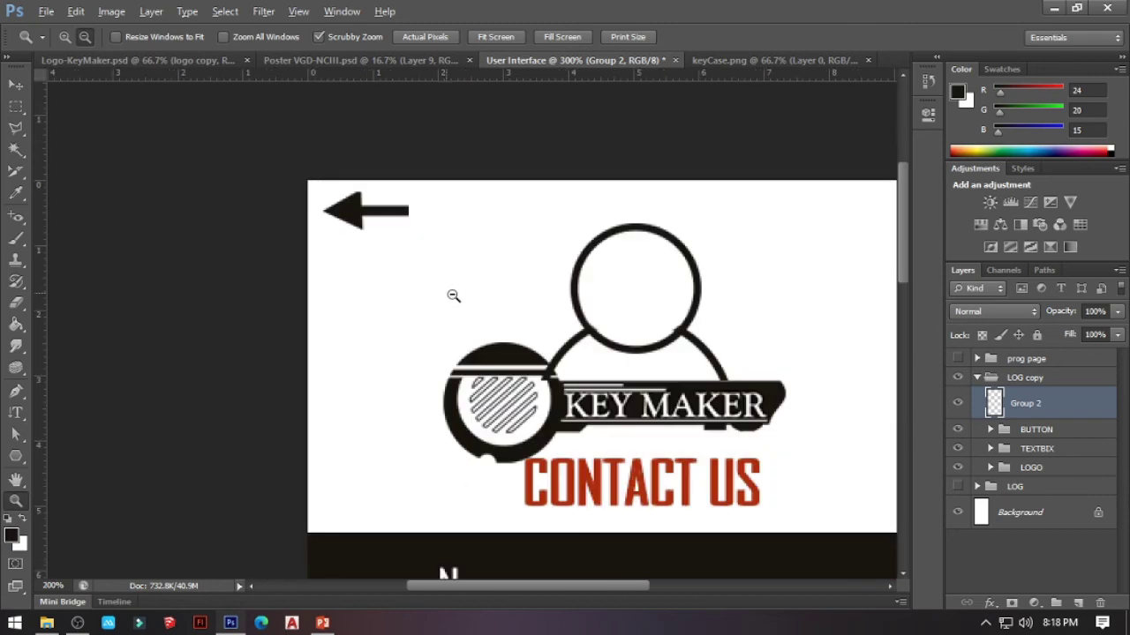
left_click(440, 288, "alt")
left_click(551, 384, "alt")
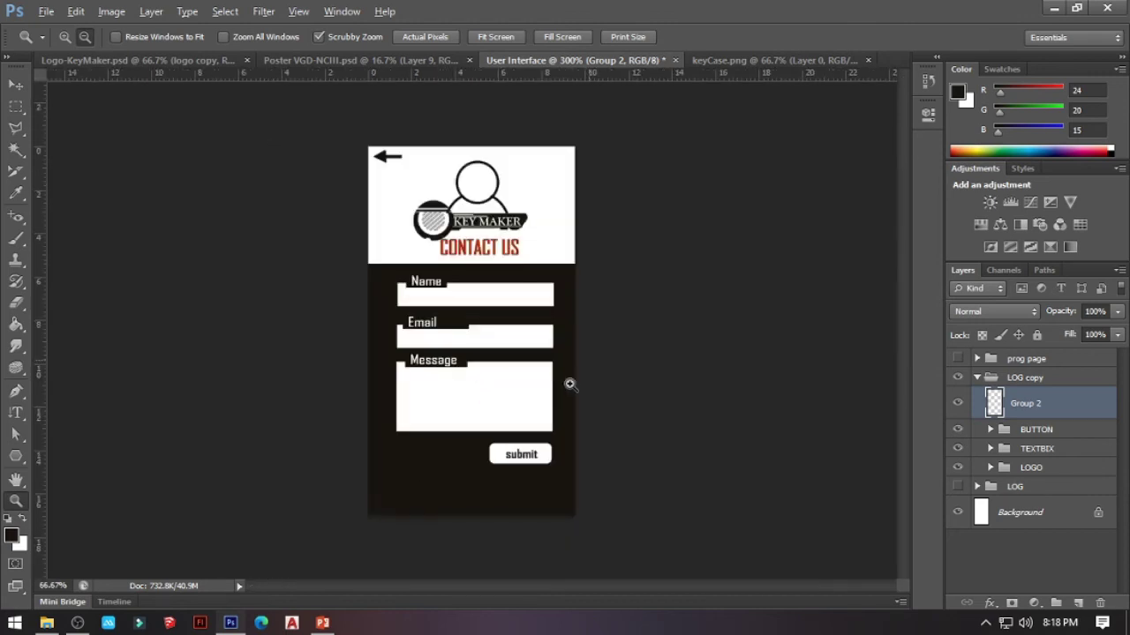
left_click(516, 407)
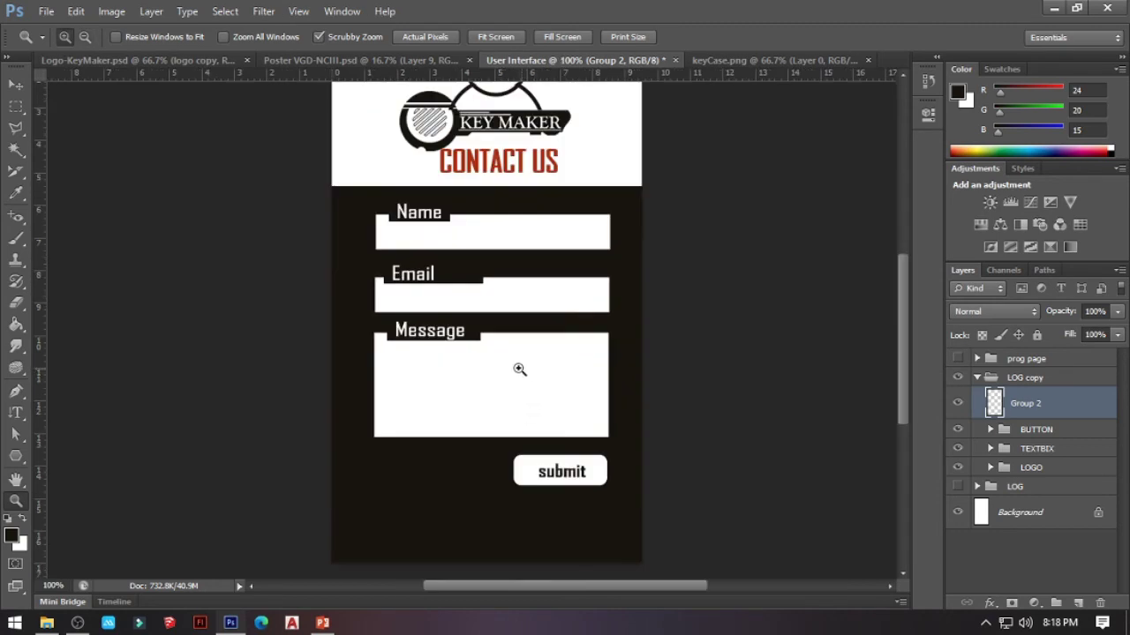
scroll(519, 366, "up", 5)
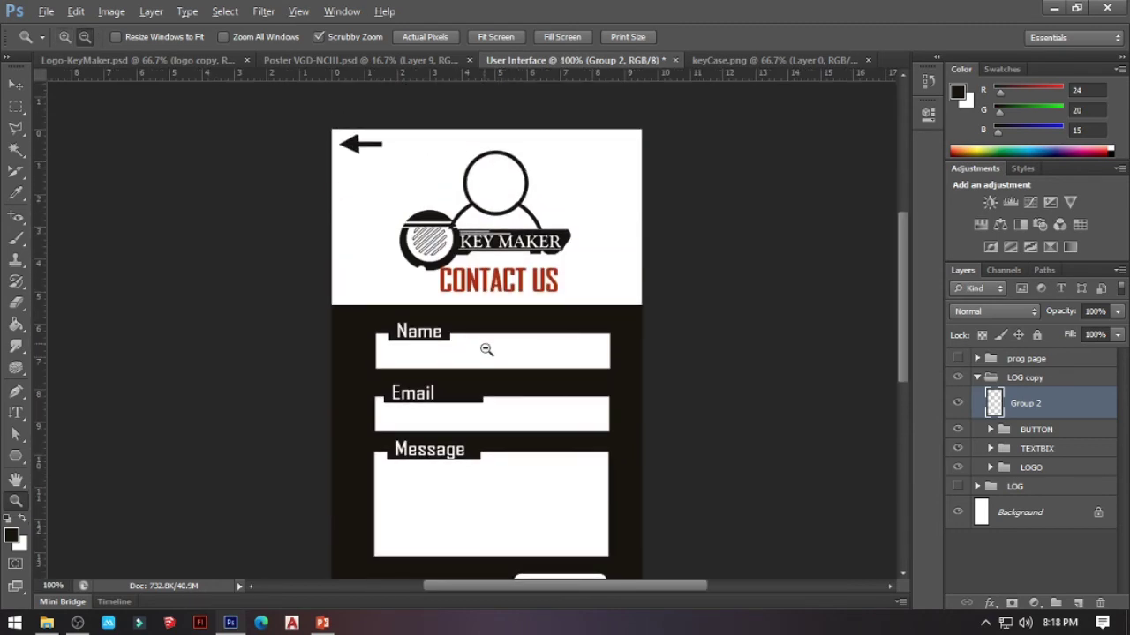
left_click(485, 348, "alt")
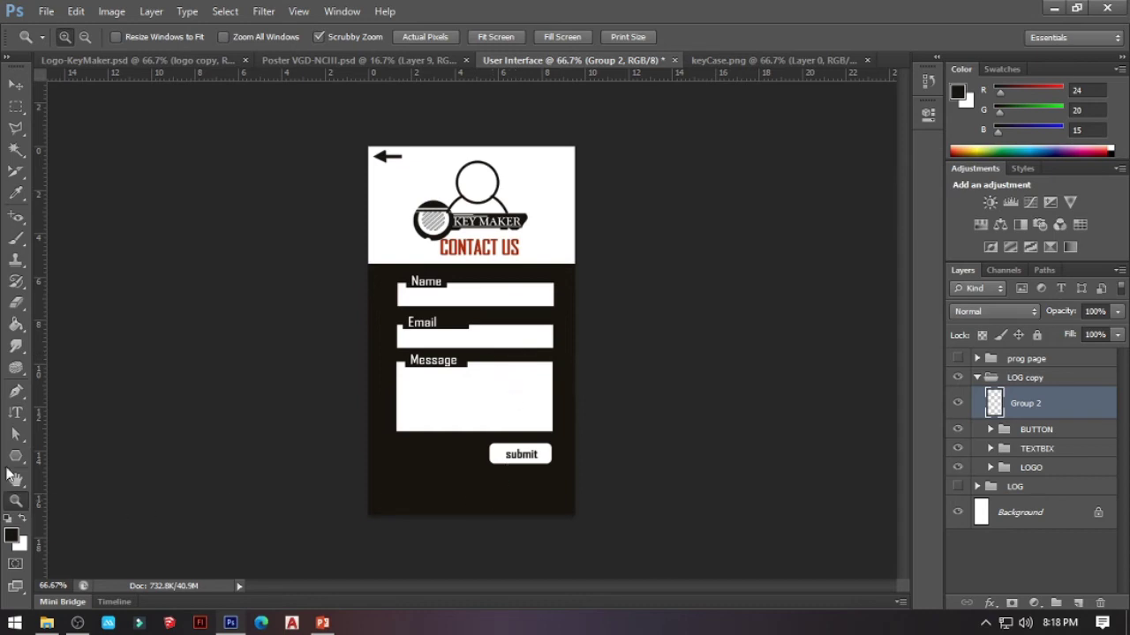
Draw a rectangle across the bottom of the Contact Us page and fill it with red as a footer band.
left_click(16, 456)
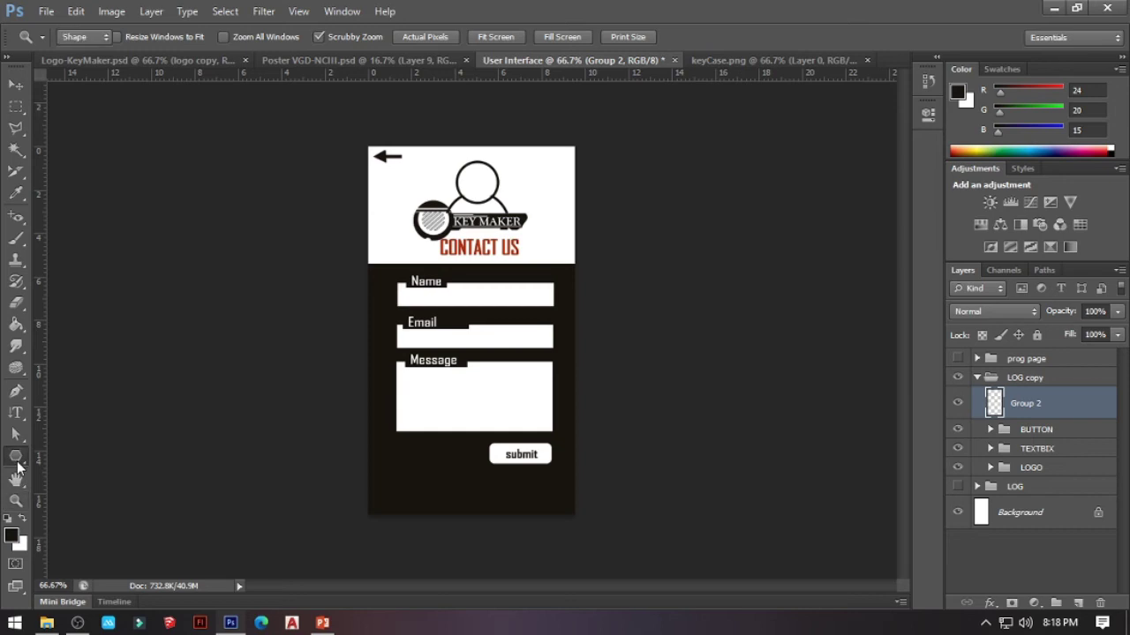
left_click(88, 449)
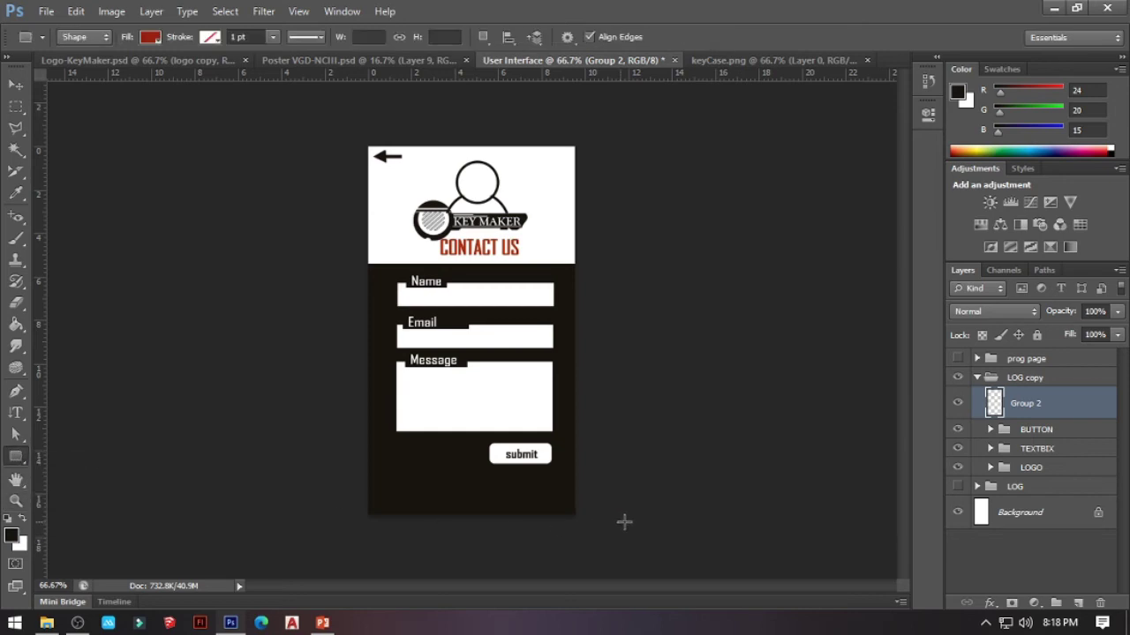
left_click(977, 377)
left_click(977, 378)
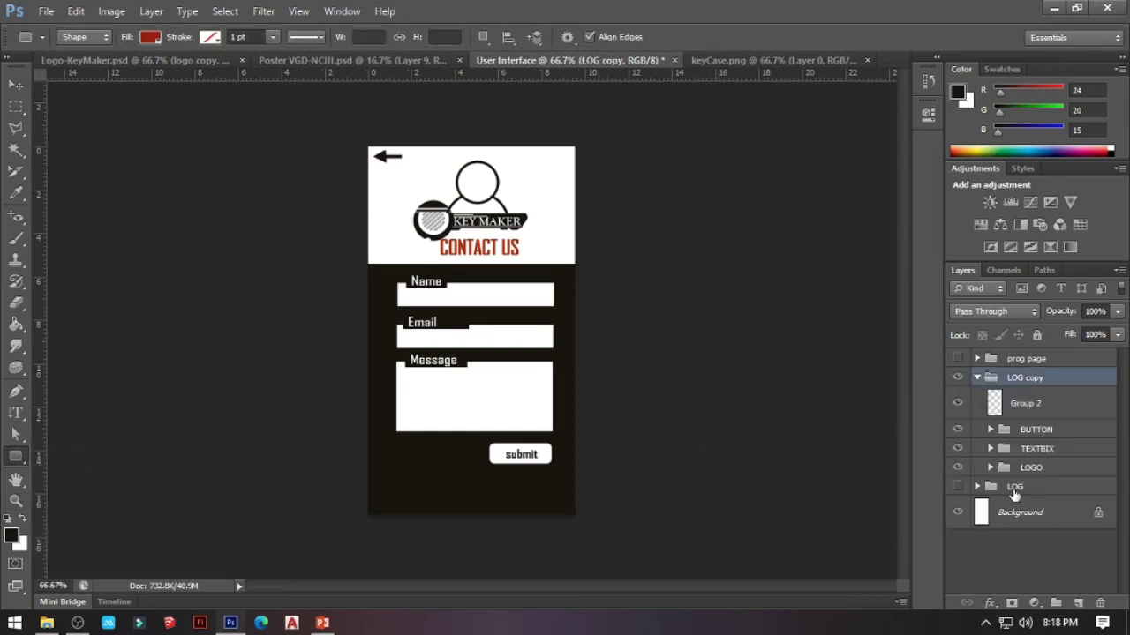
left_click(1026, 404)
left_click_drag(340, 486, 596, 529)
left_click(151, 37)
left_click(228, 69)
left_click(902, 209)
Warp the upper edge of the red footer rectangle into a shallow wave across the page width.
key("ctrl+t")
left_click_drag(466, 486, 517, 496)
left_click(770, 38)
key("Return")
left_click(1024, 378)
In Poster VGD-NCIII.psd, hide Layer 9, show the Footer group and select its ft contacts subgroup.
left_click(322, 60)
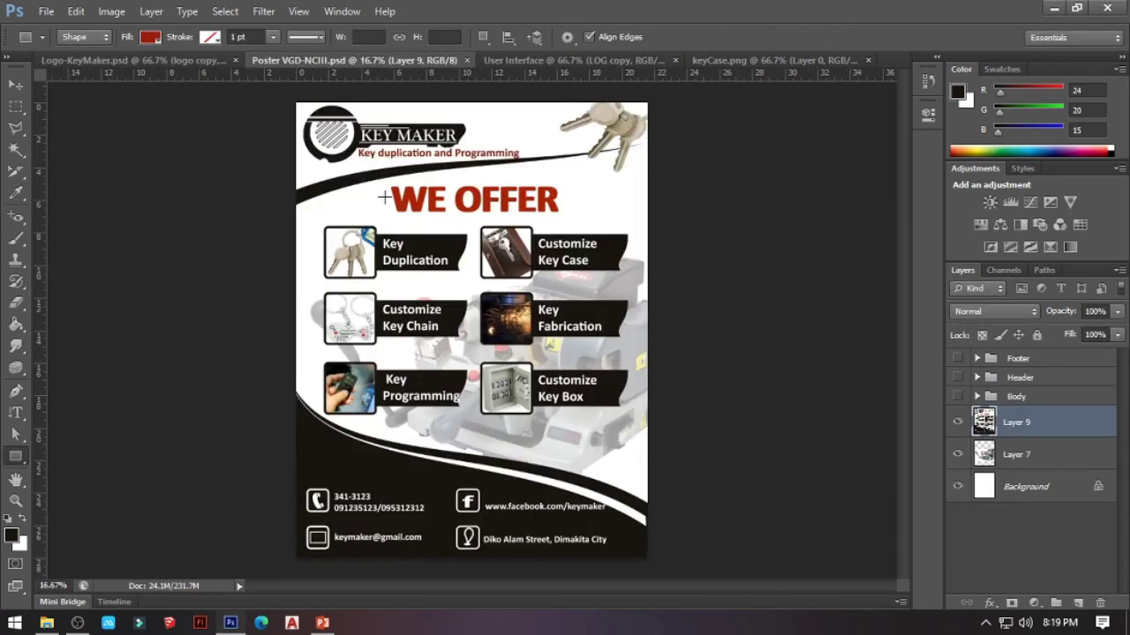
left_click(1025, 397)
left_click_drag(958, 397, 957, 378)
left_click(977, 359)
scroll(1066, 530, "down", 2)
scroll(1066, 529, "up", 2)
left_click(990, 378)
right_click(1037, 379)
Copy the ft contacts group into the User Interface document and scale it down over the lower part of the page.
left_click(569, 60)
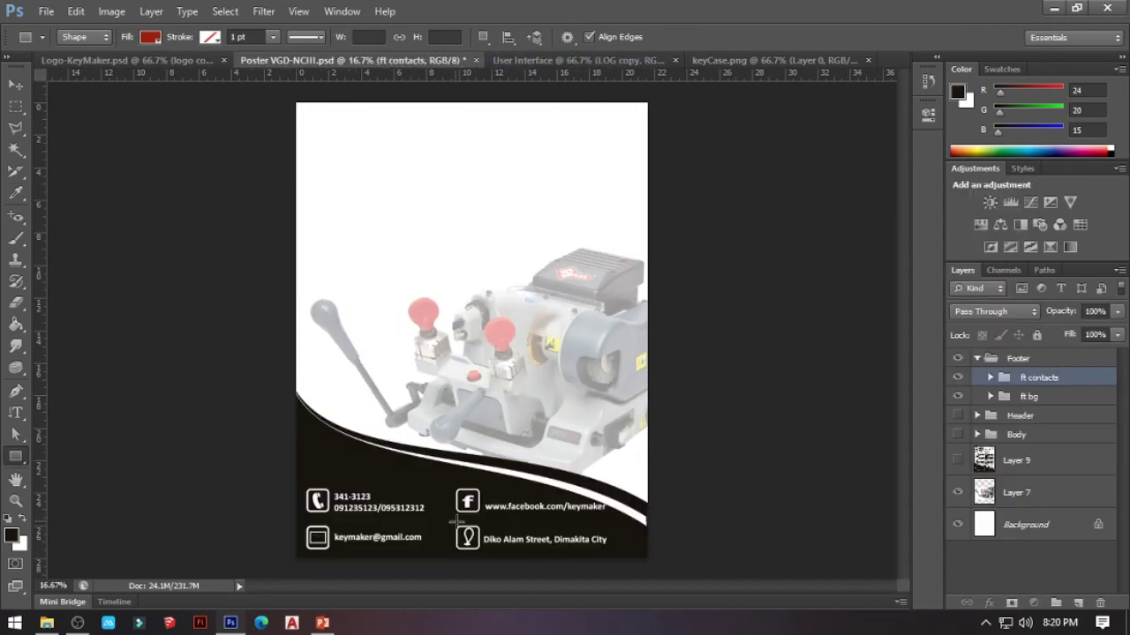
key("v")
left_click_drag(457, 522, 399, 393)
key("ctrl+t")
key("ctrl+minus")
key("Return")
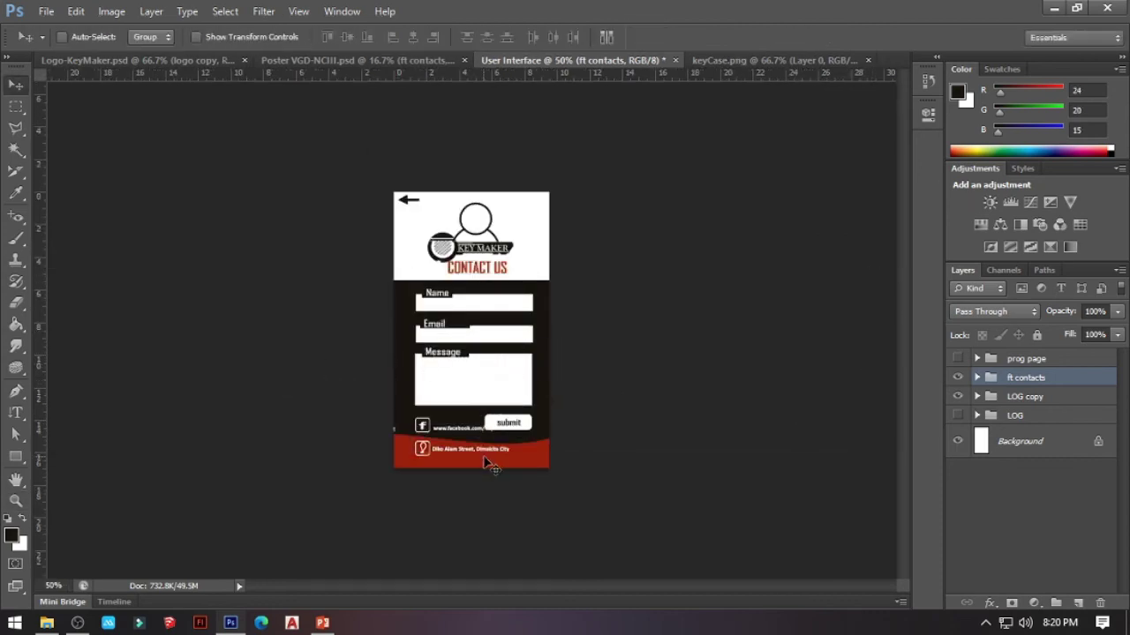
Move the tele icon onto the red footer band and resize it to match the other contact icons.
key("z")
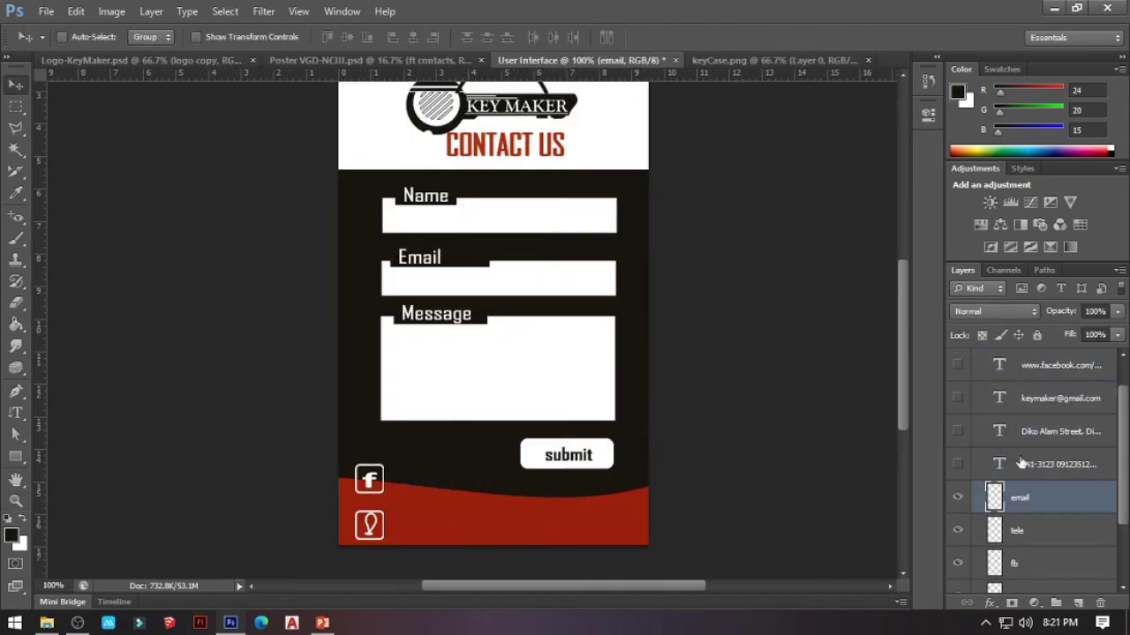
left_click(1022, 465)
scroll(1022, 477, "down", 2)
left_click(1024, 473)
left_click_drag(494, 512, 404, 512)
key("ctrl+t")
left_click_drag(591, 501, 404, 527)
key("Return")
Delete the location icon layer and place the email icon on the red footer band beside the tele icon.
left_click(1020, 539)
key("Delete")
left_click(1020, 439)
key("ctrl+t")
left_click_drag(181, 525, 483, 522)
key("shift+Right")
key("shift+Right")
key("shift+Right")
key("shift+Right")
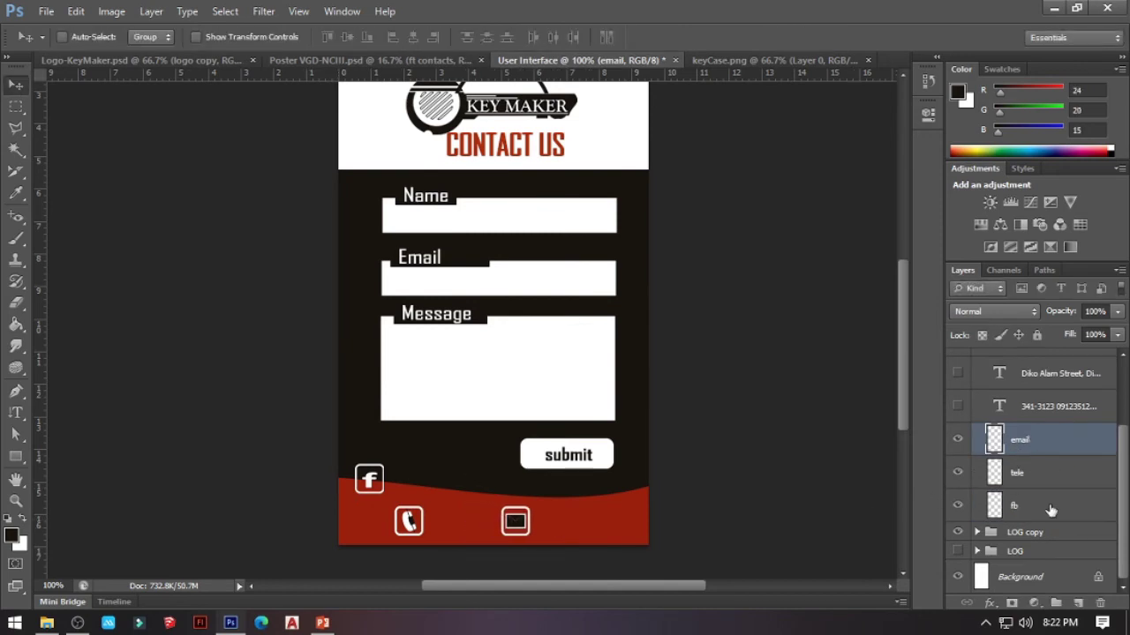
Lower the fb icon onto the red footer band, level with the other contact icons.
left_click(1048, 507)
key("shift+Down")
key("shift+Down")
key("shift+Down")
key("shift+Down")
key("shift+Down")
Shift the tele and fb icons right so the three contact icons are evenly spaced on the footer band.
left_click(1009, 477)
key("shift+Right")
key("shift+Right")
key("shift+Right")
key("shift+Right")
key("shift+Right")
key("shift+Right")
key("shift+Right")
left_click(1009, 506)
key("shift+Right")
key("shift+Right")
key("shift+Right")
scroll(495, 452, "up", 3)
scroll(492, 450, "up", 1)
key("z")
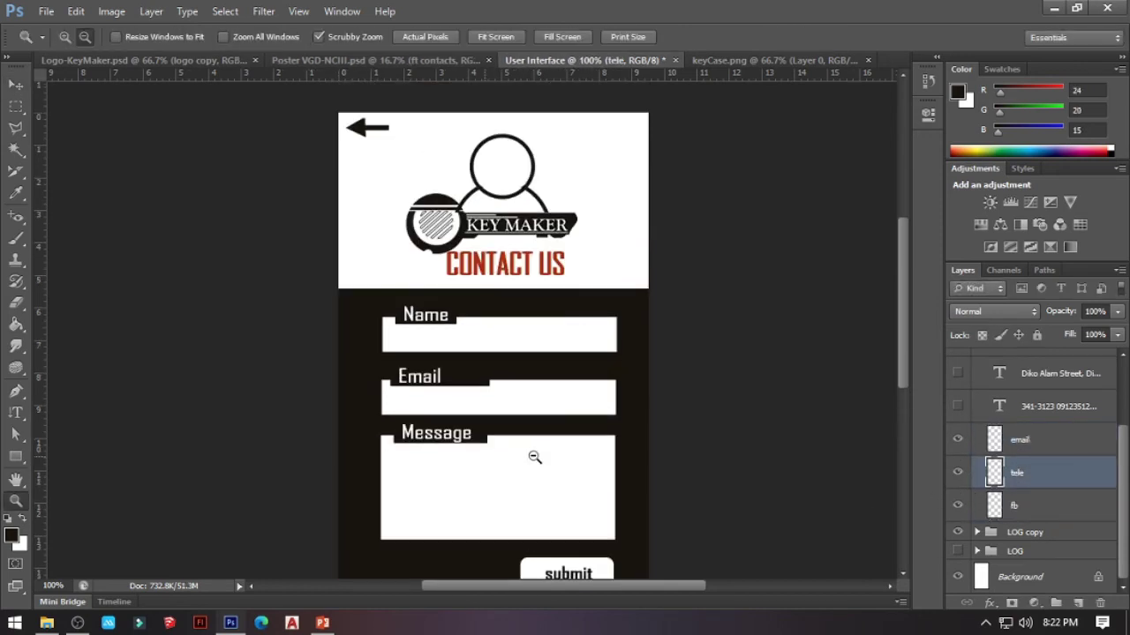
left_click(534, 456, "alt")
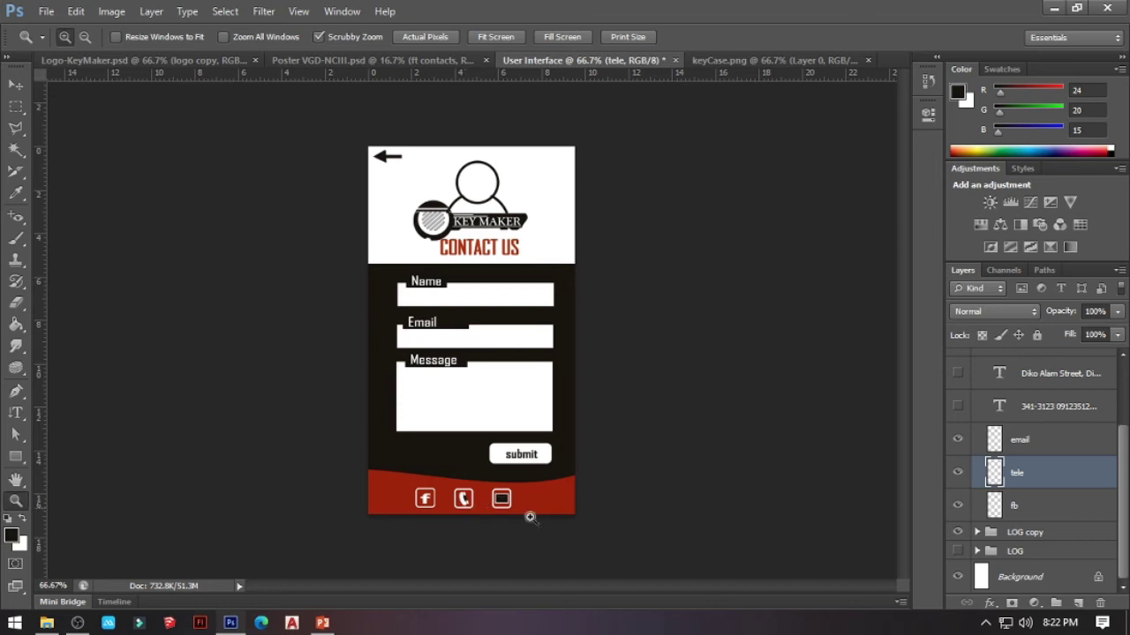
Delete the hidden street address and phone number text layers and collapse the ft contacts group.
left_click(1021, 450)
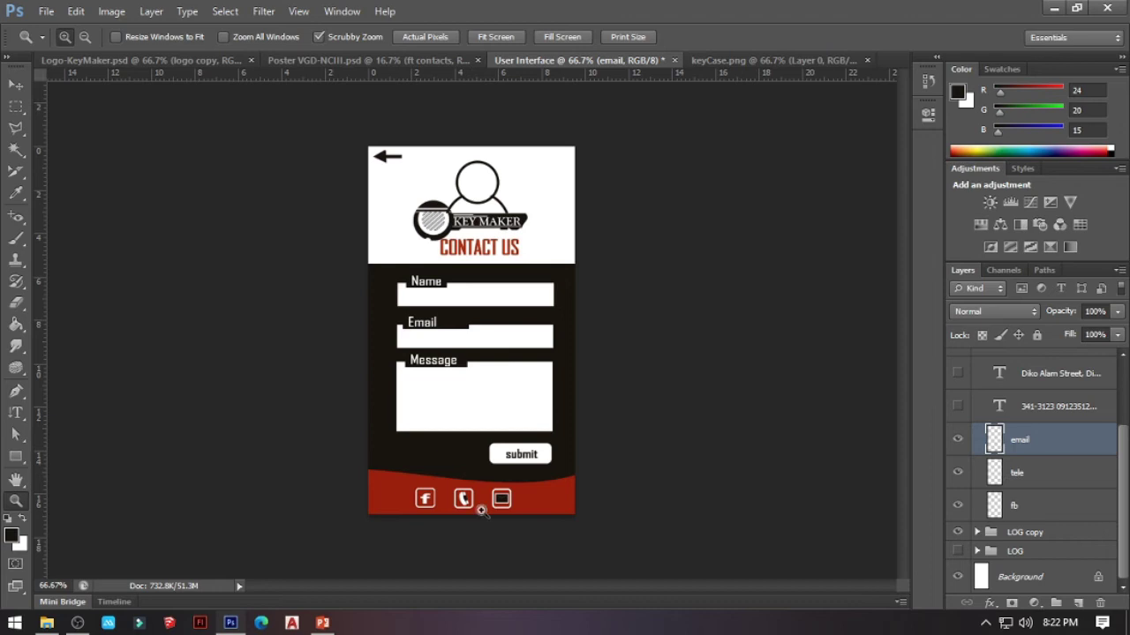
left_click(1035, 408)
left_click(1028, 375, "shift")
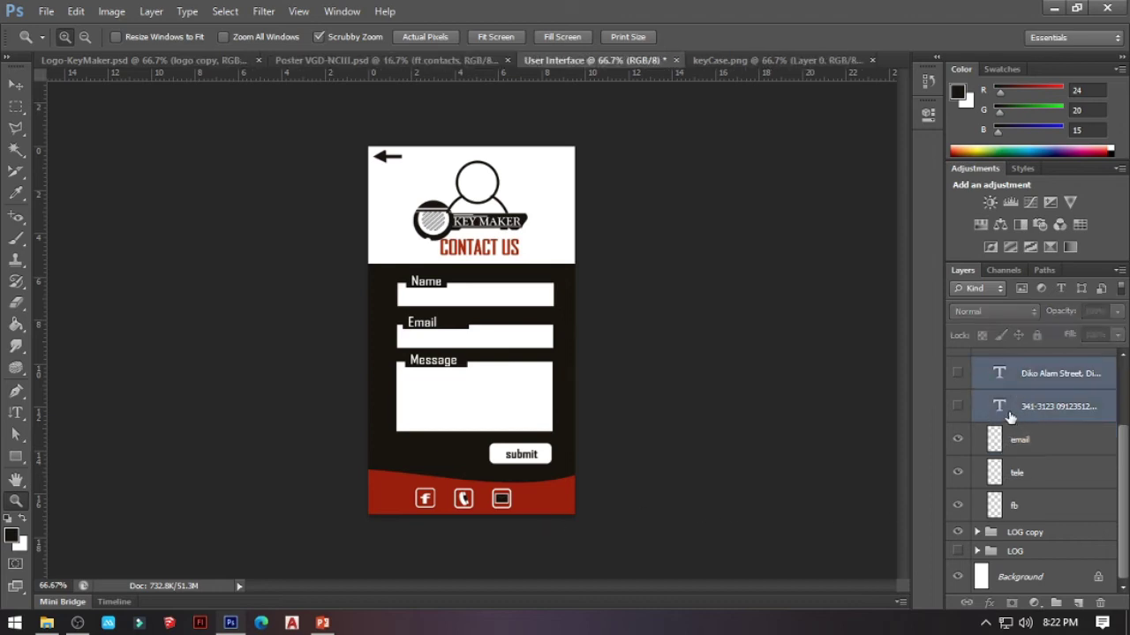
key("Delete")
scroll(971, 397, "up", 2)
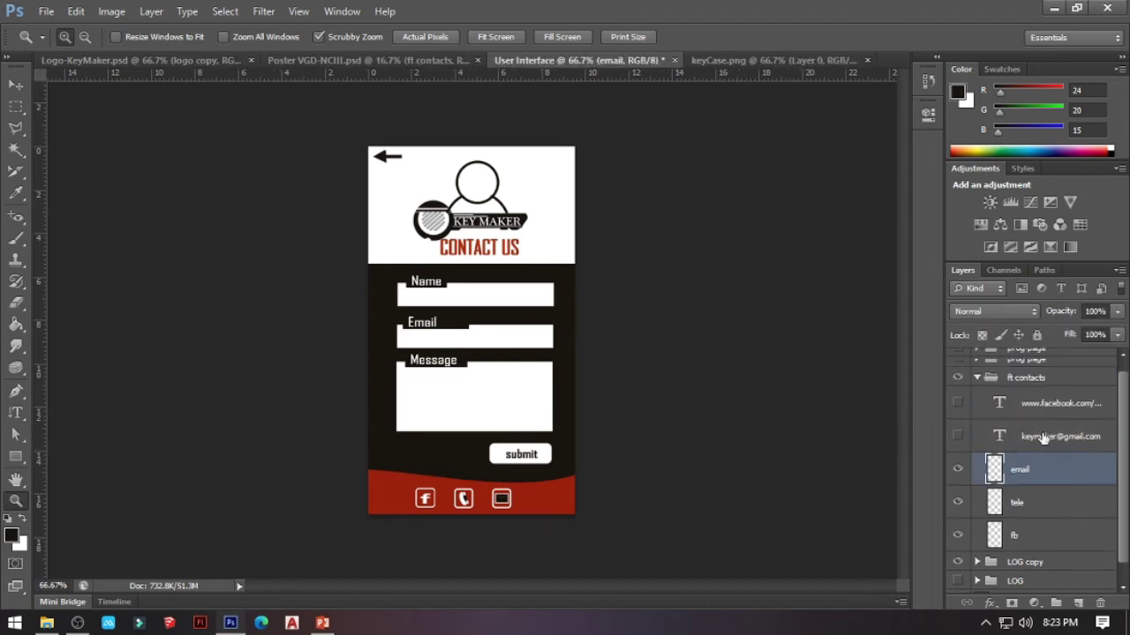
left_click(977, 378)
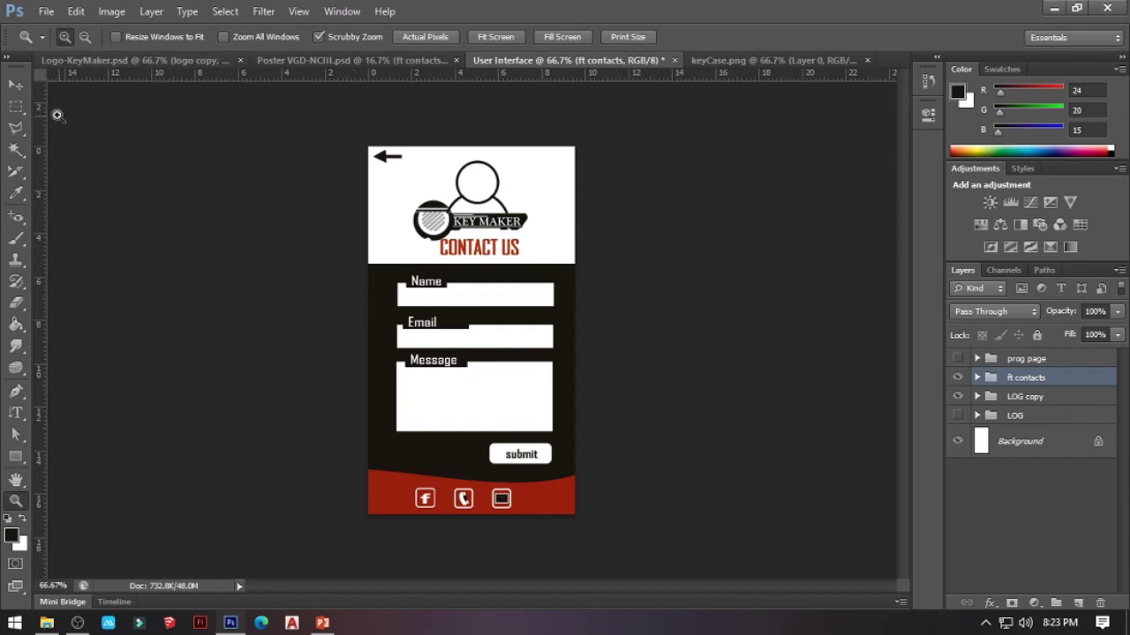
Save the document as User Interface.psd.
left_click(46, 10)
left_click(101, 212)
type("ill")
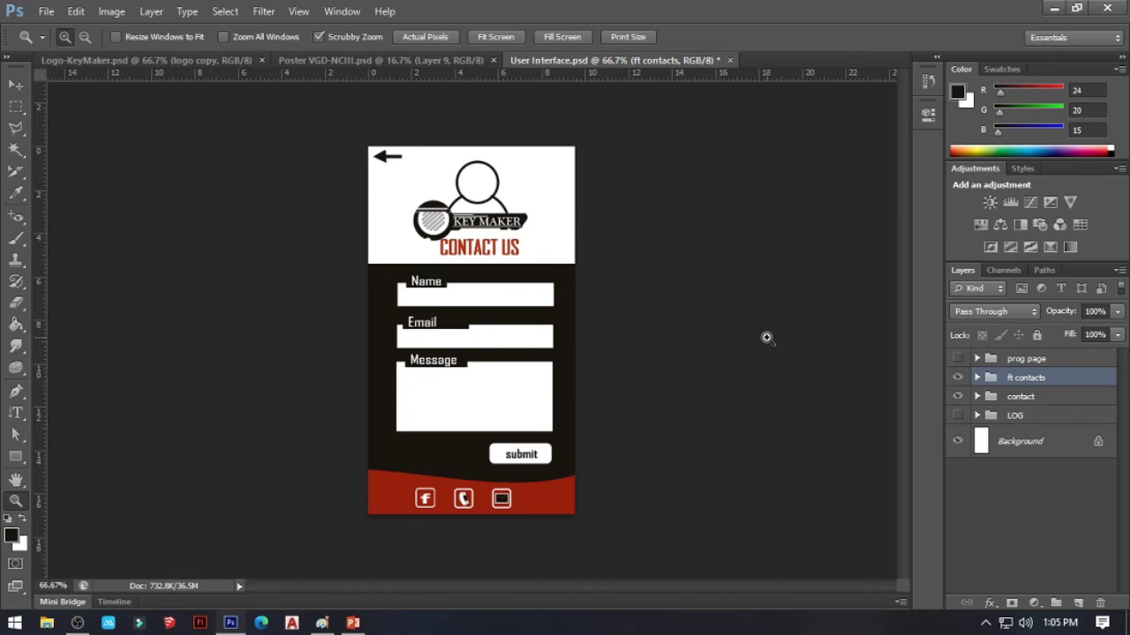
Rework the footer's email icon into a white envelope outline without the dark fill.
left_click_drag(500, 503, 521, 475)
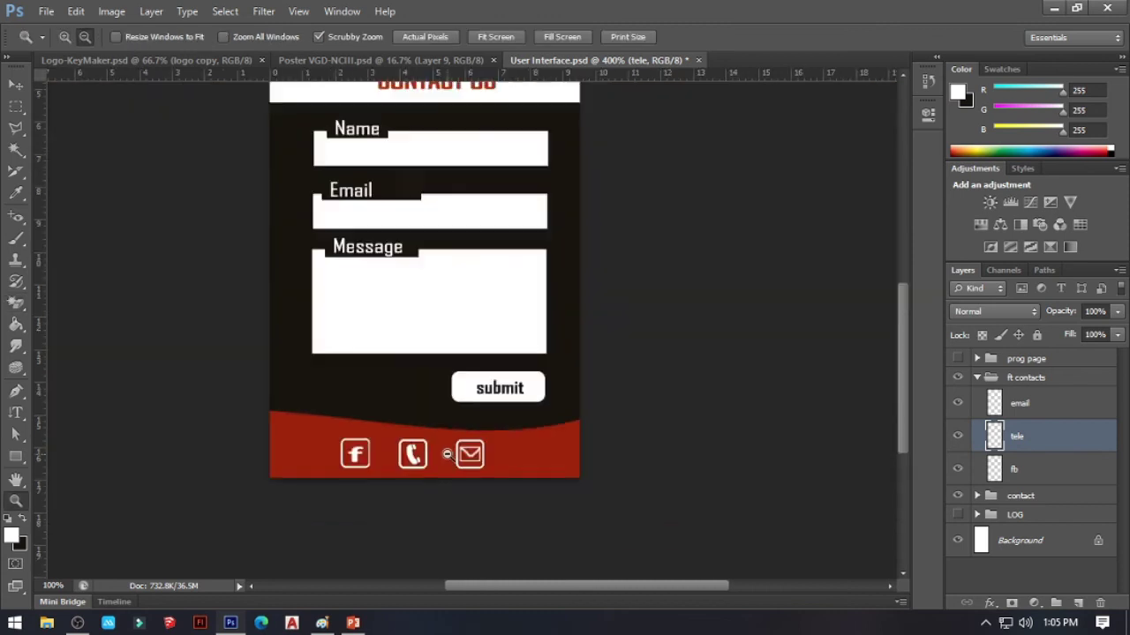
left_click(448, 453, "alt")
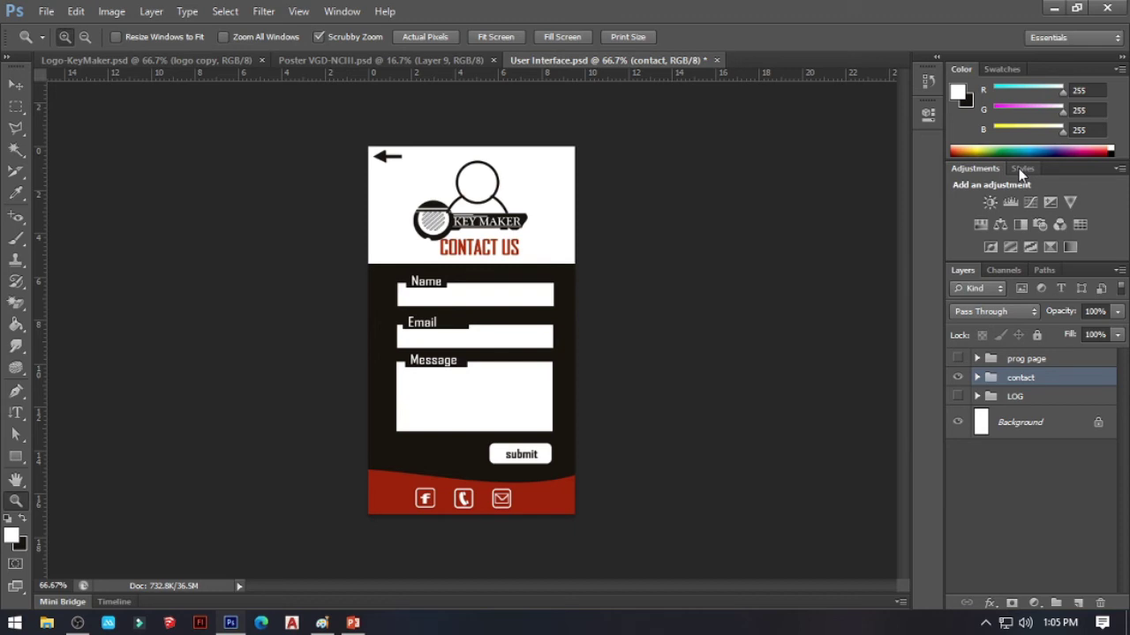
Display the LOG page in place of the contact page and review it alongside the Logo-KeyMaker.psd logo.
left_click(957, 377)
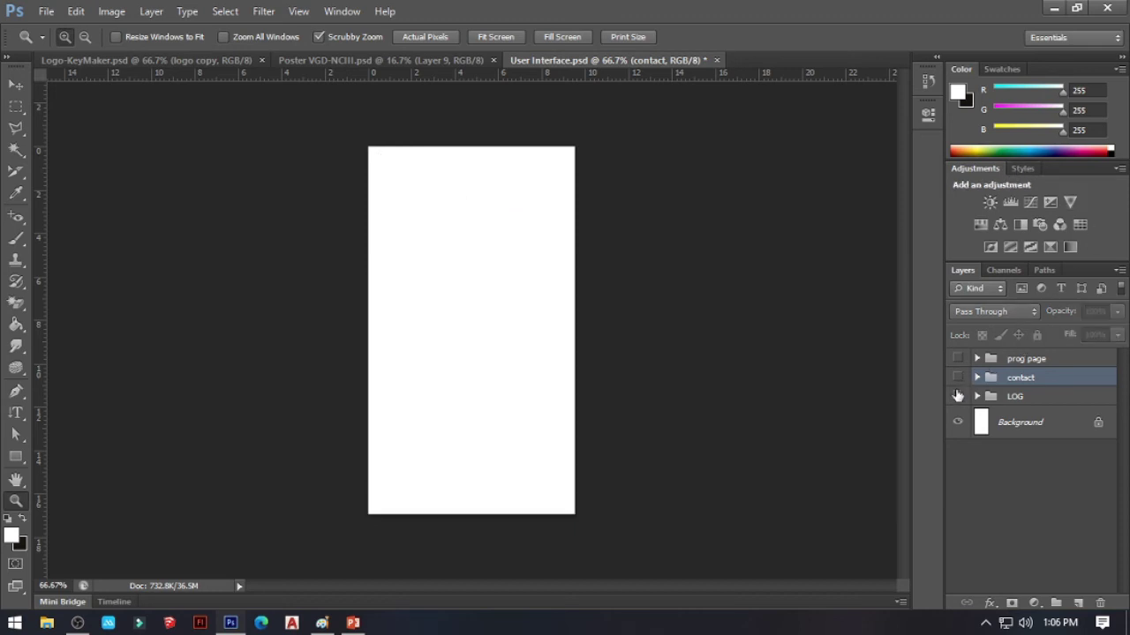
left_click(958, 397)
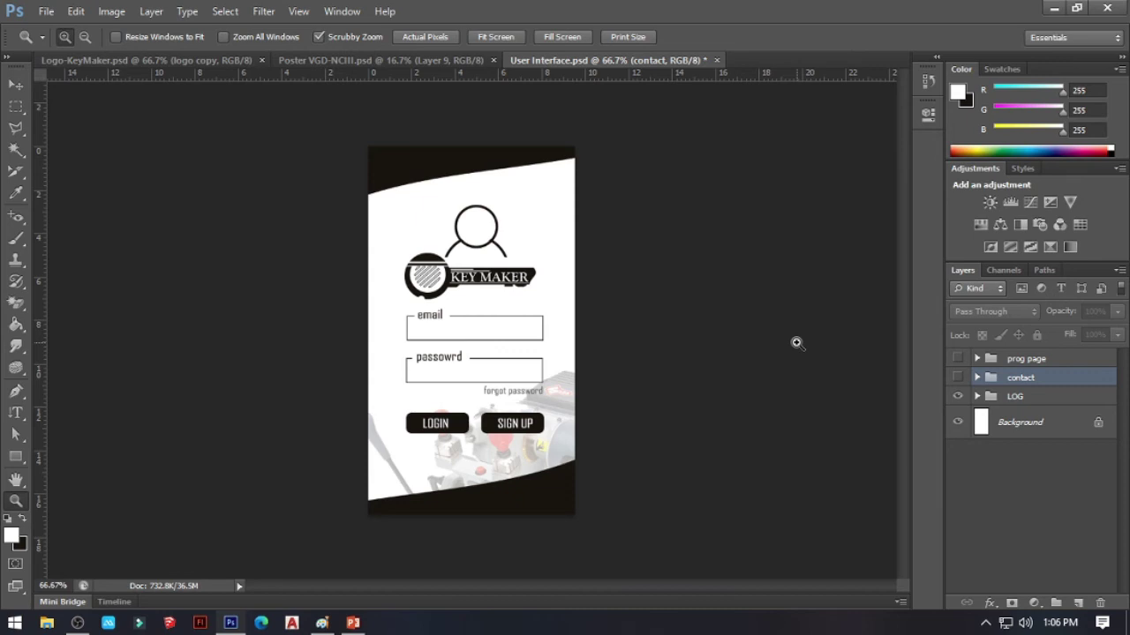
left_click(1023, 401)
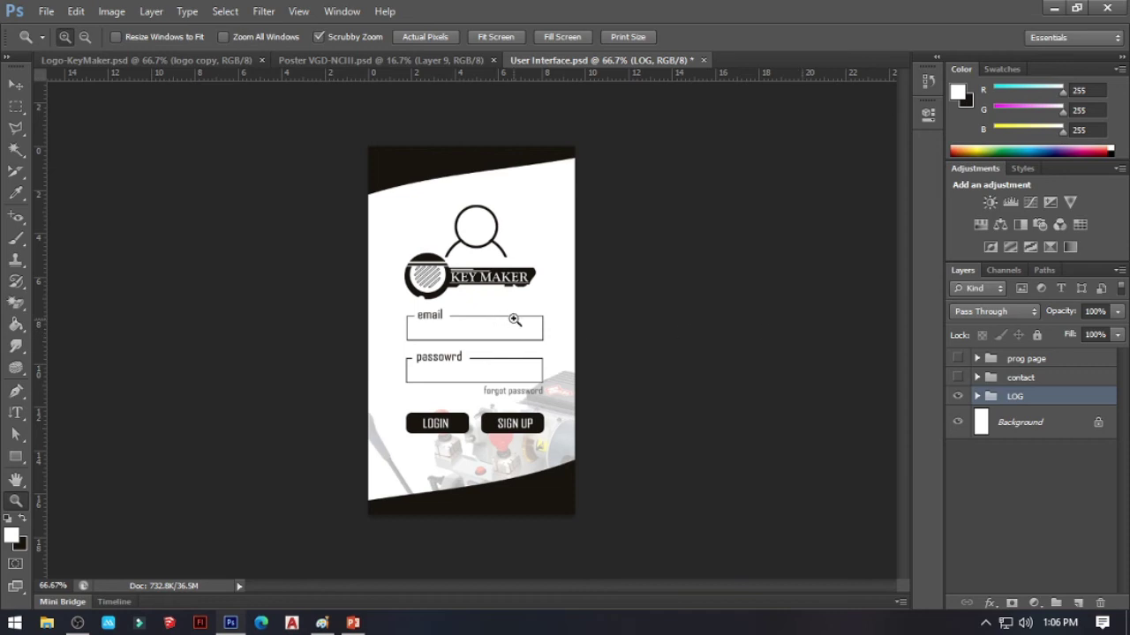
left_click(180, 59)
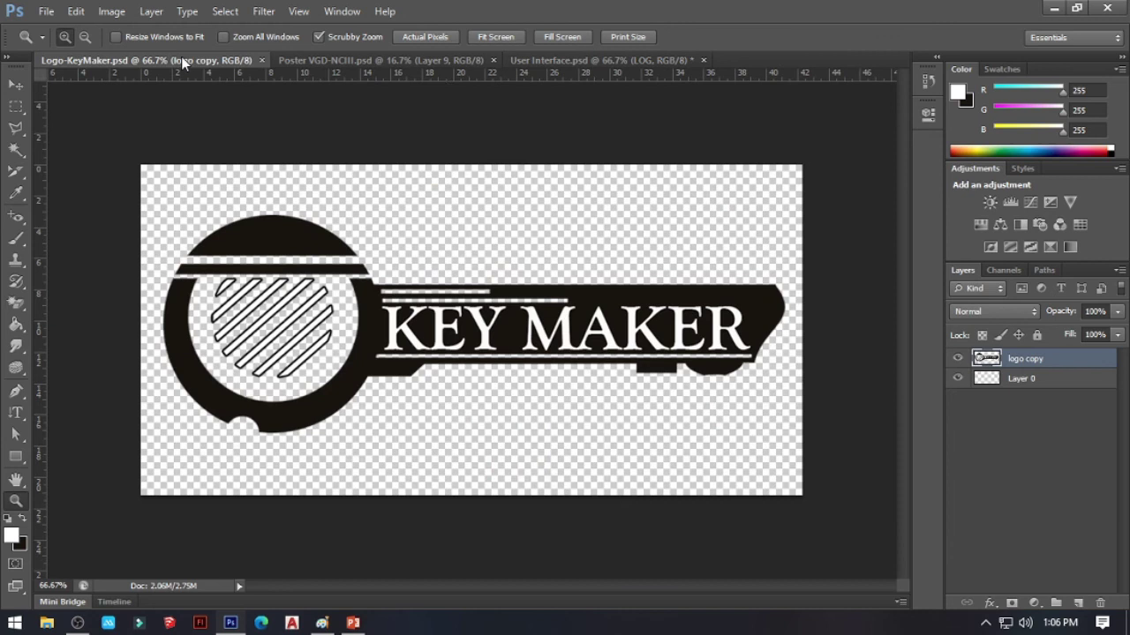
left_click(555, 60)
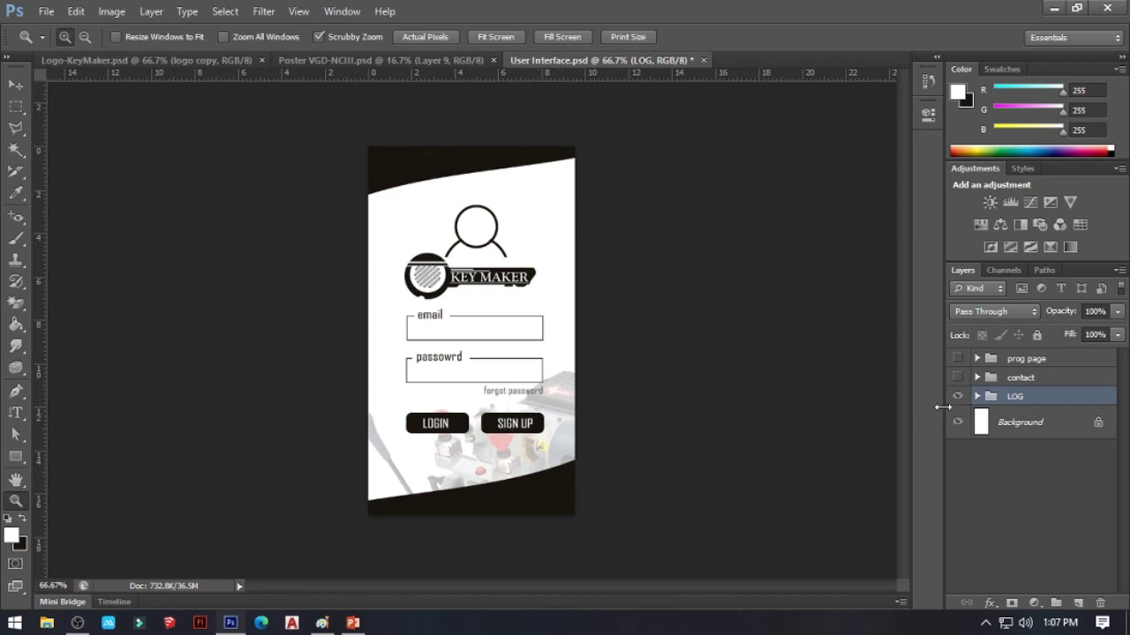
Show the prog page instead of LOG and give its three menu icon bars the dark footer colour with a white stroke.
left_click(958, 397)
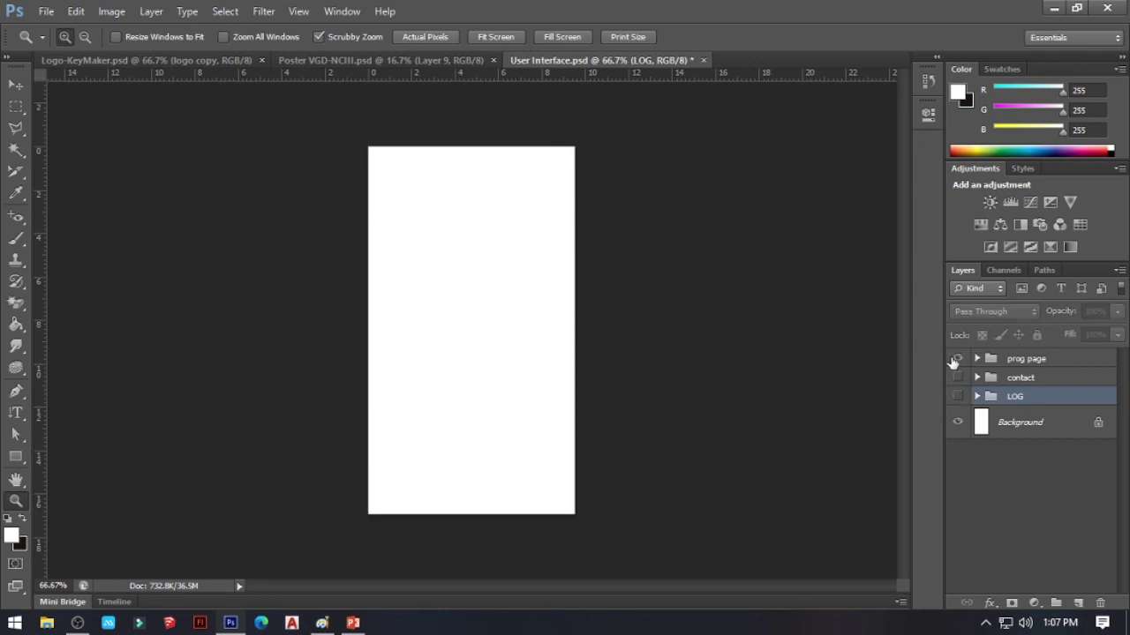
left_click(956, 359)
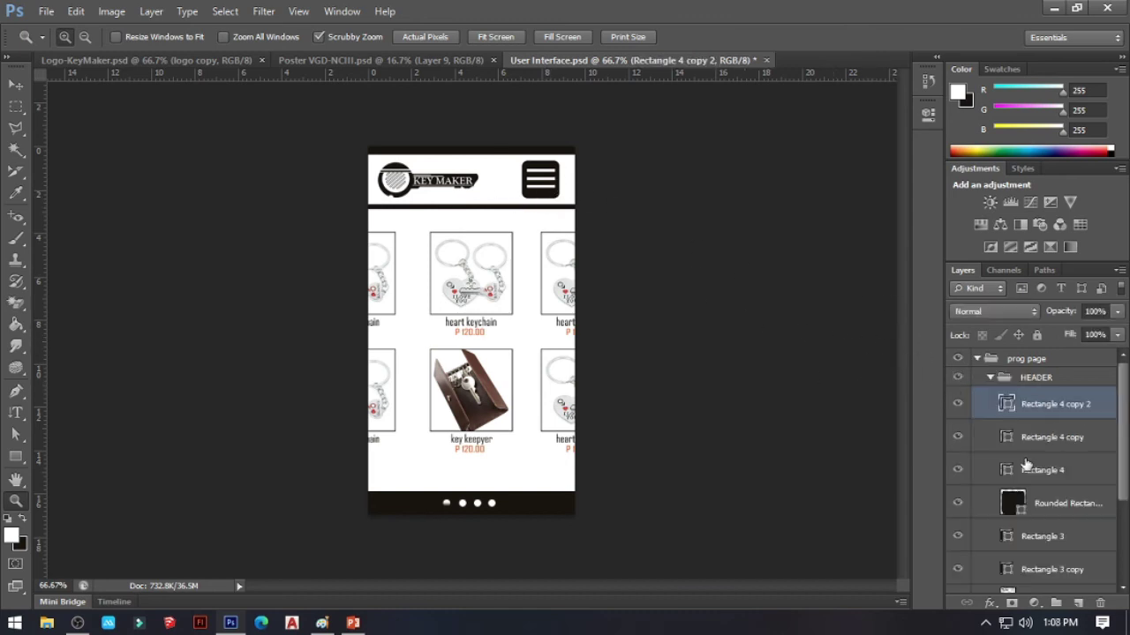
left_click(1022, 461, "shift")
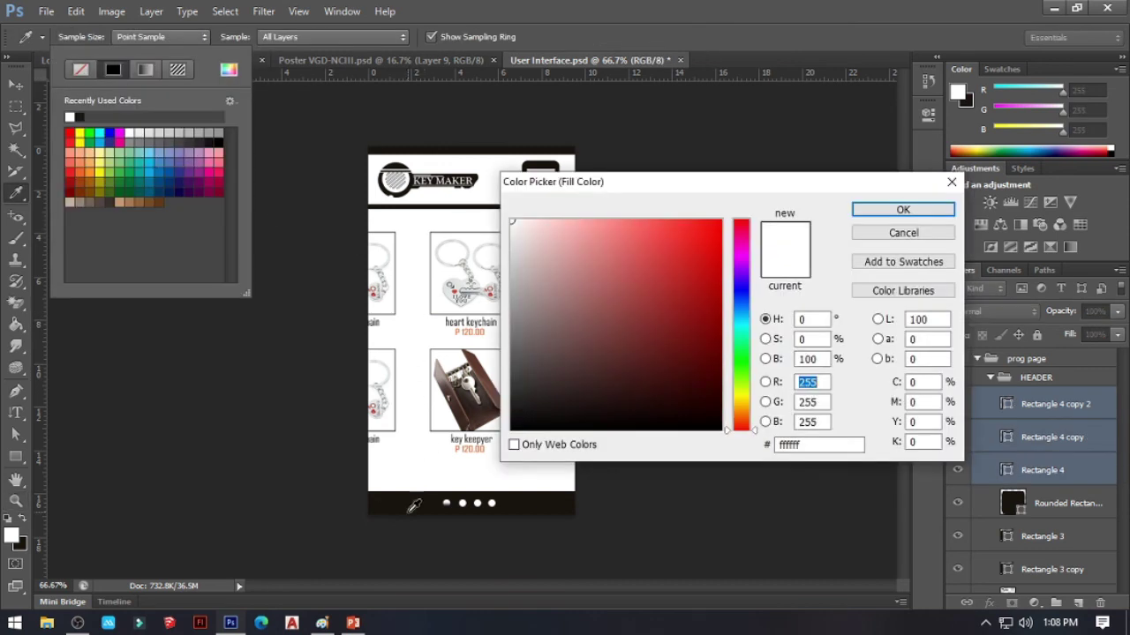
left_click(407, 499)
left_click(902, 209)
left_click(210, 38)
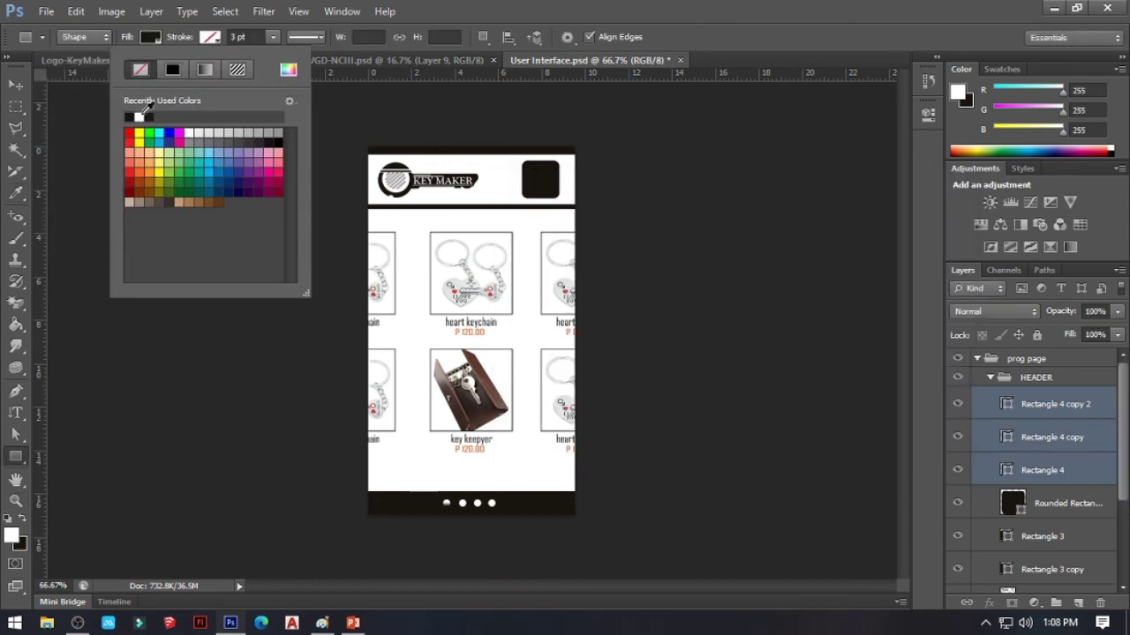
left_click(130, 117)
Give the menu icon's rounded rectangle in the header a white fill and a dark stroke.
left_click(1036, 497)
left_click(211, 37)
left_click(139, 117)
left_click(150, 38)
left_click(70, 116)
Remove the stroke from the three dark bars of the header's menu icon.
left_click(1042, 470)
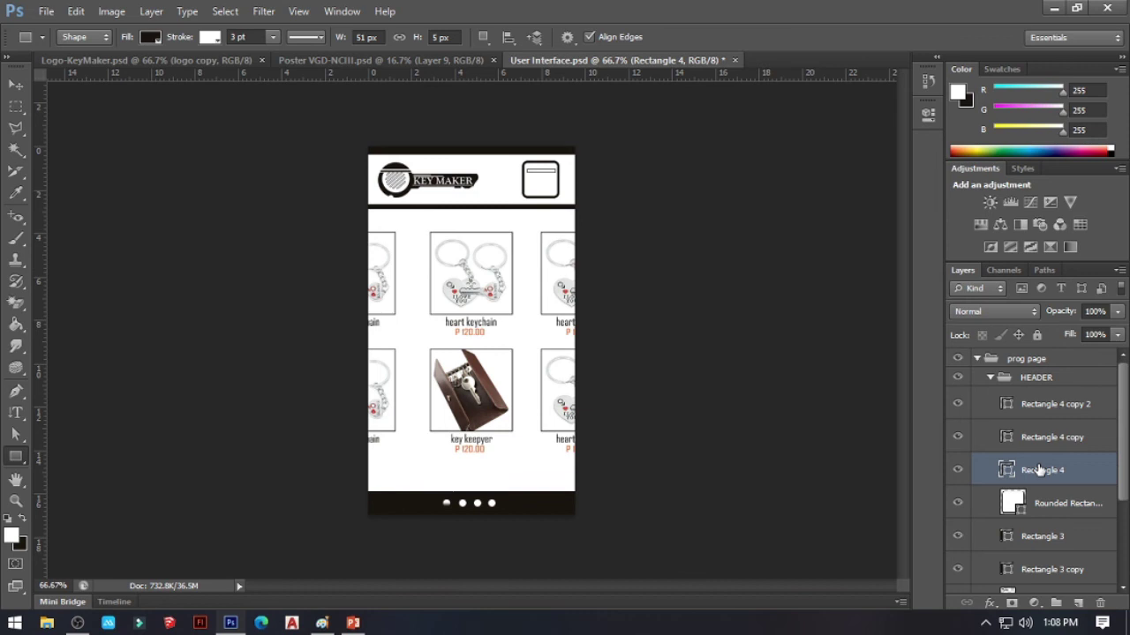
left_click(1055, 403, "shift")
left_click(150, 36)
left_click(209, 36)
left_click(152, 75)
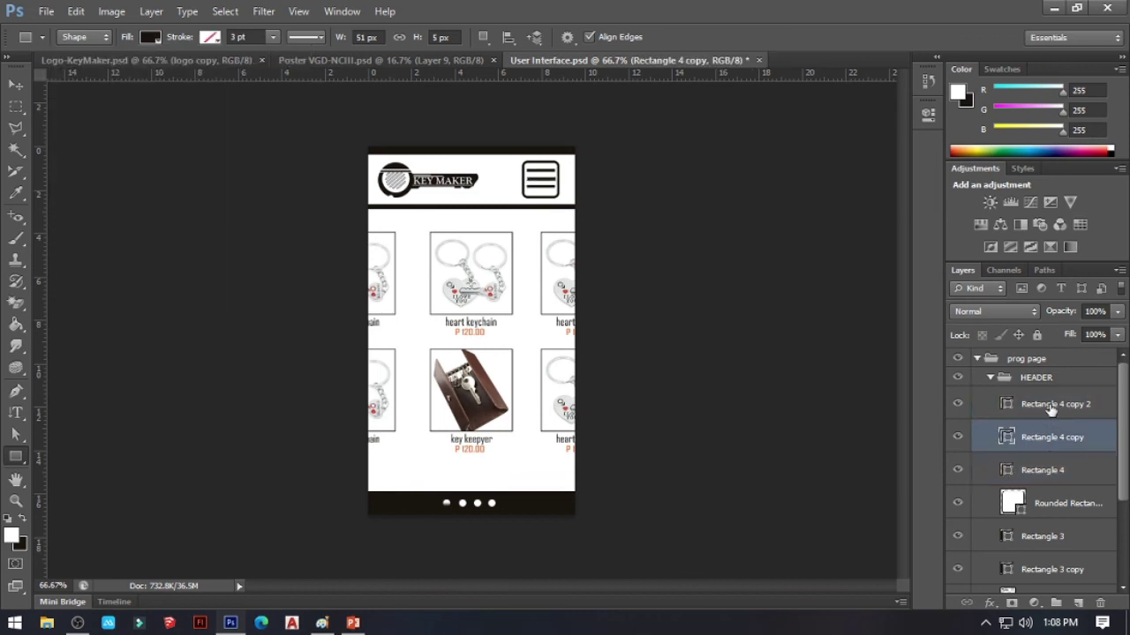
Set the stroke width of the three dark bars in the header's menu icon to 1 pt.
left_click(1050, 406)
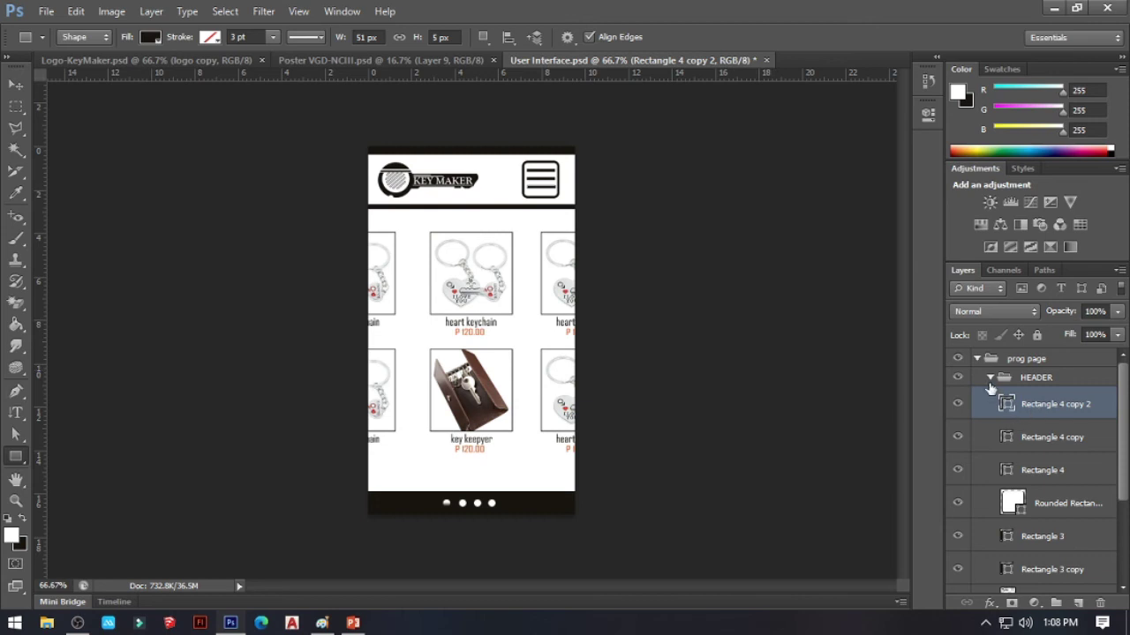
left_click(1032, 461, "shift")
left_click(245, 39)
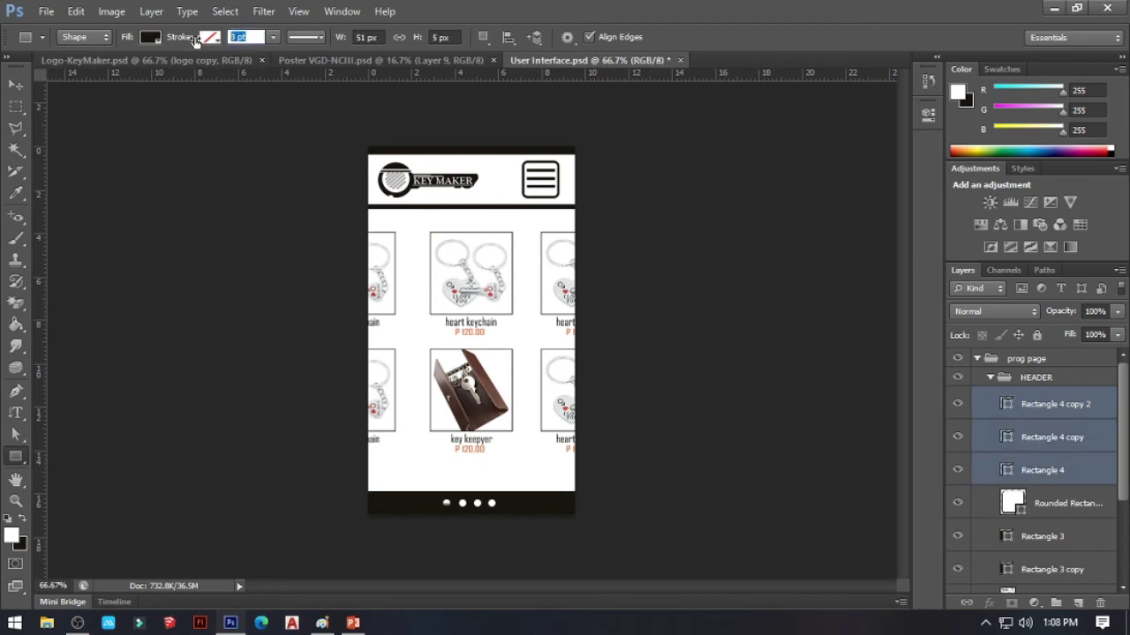
type("1")
key("Return")
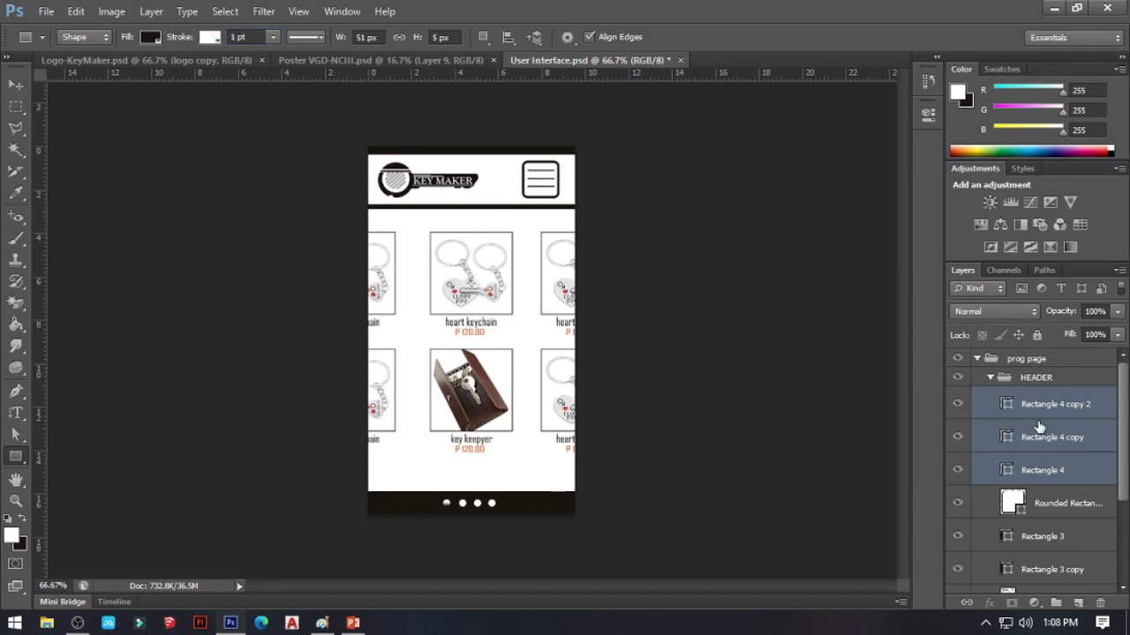
left_click(1038, 407)
Collapse the HEADER group and its parent prog page group in the layer stack.
left_click(989, 377)
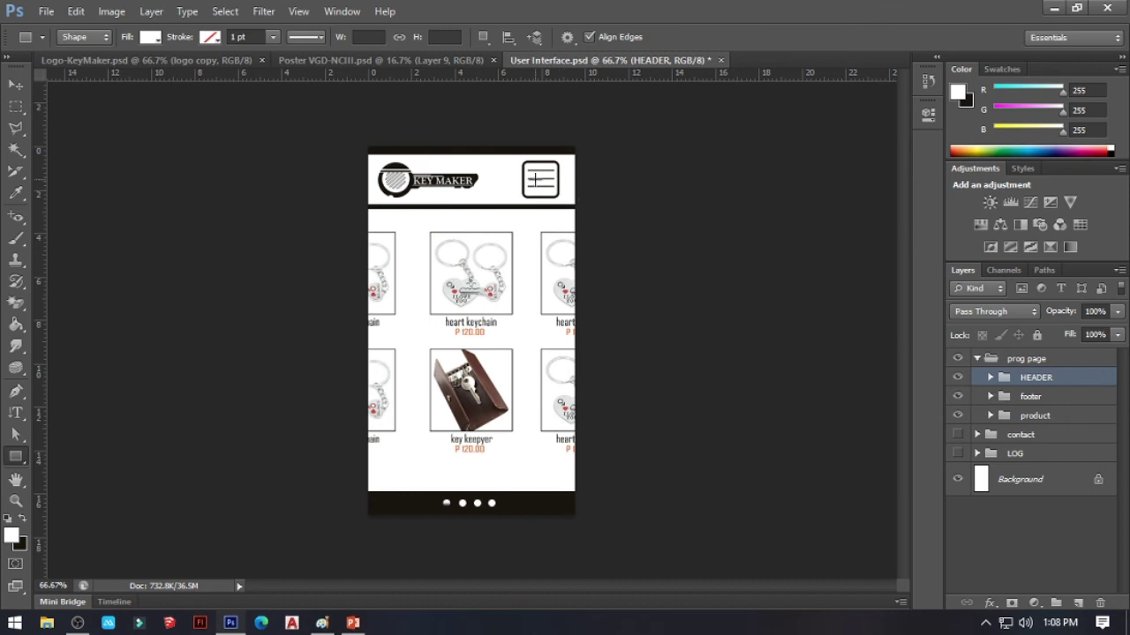
left_click(1019, 396)
left_click(1022, 381)
left_click(1001, 396)
left_click(976, 359)
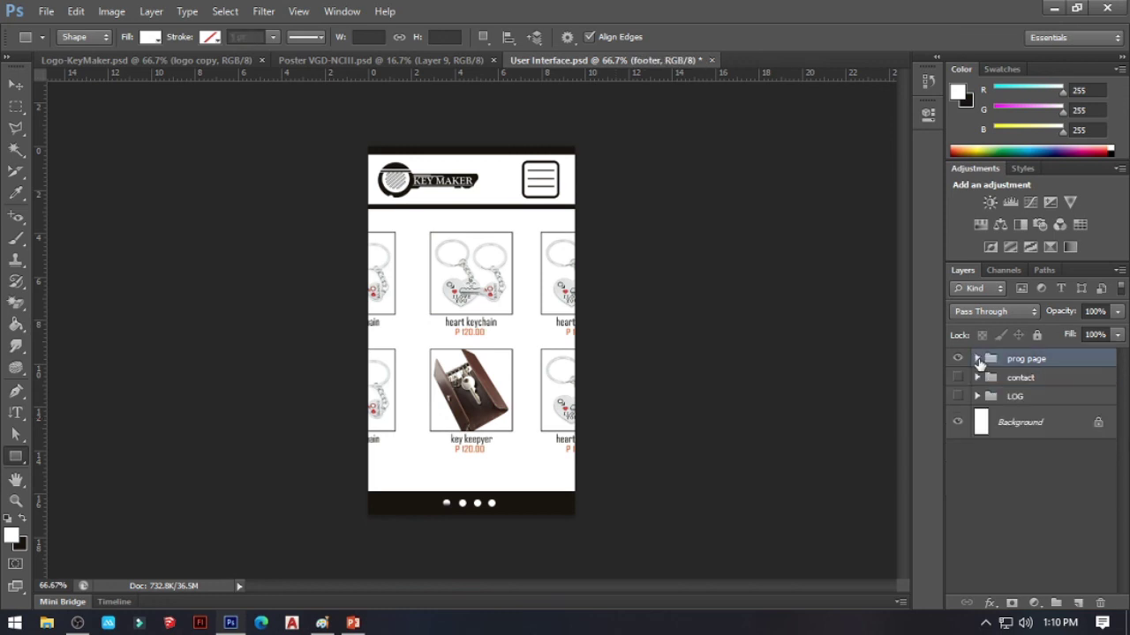
Show the contact page in place of the prog page, briefly comparing it with the LOG page.
left_click(957, 358)
left_click(957, 378)
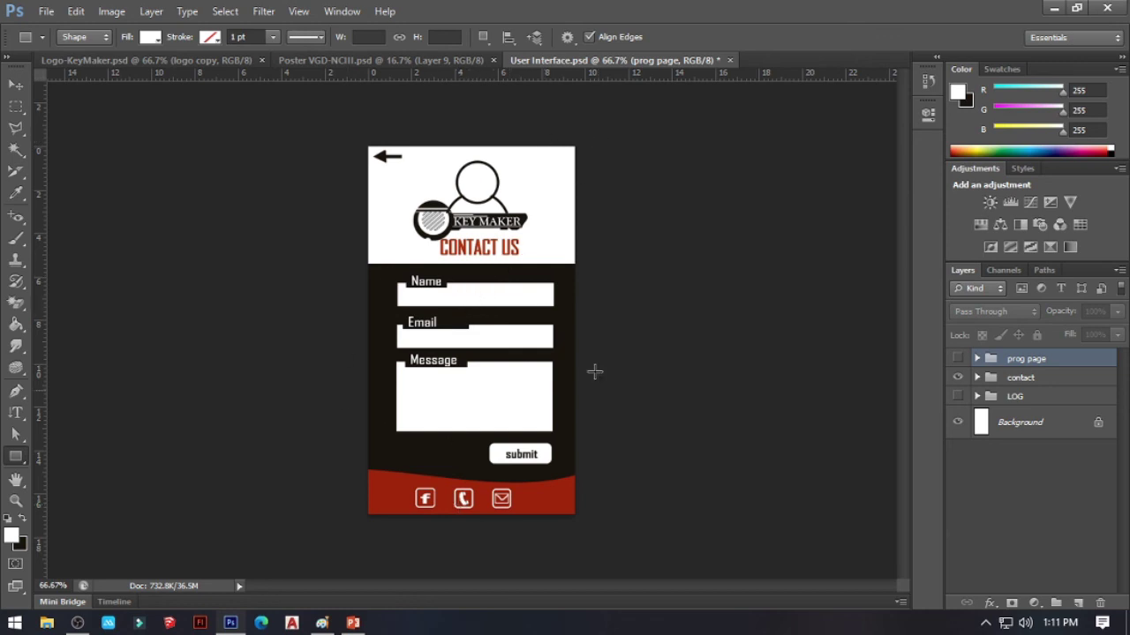
left_click(990, 379)
left_click(957, 378)
left_click(958, 396)
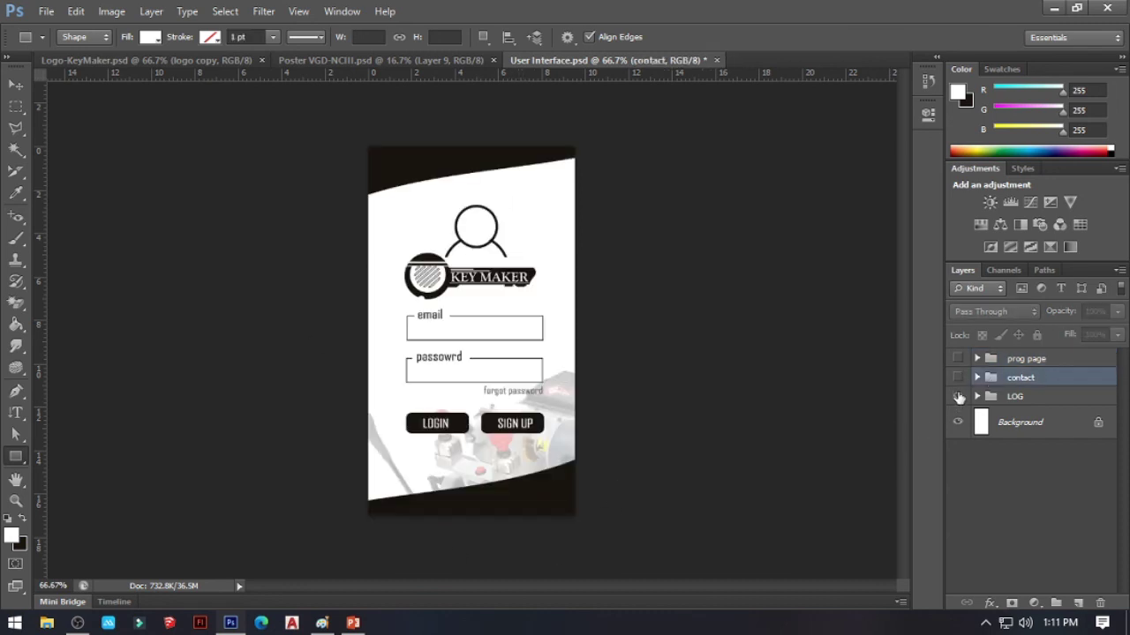
left_click(958, 396)
left_click(957, 378)
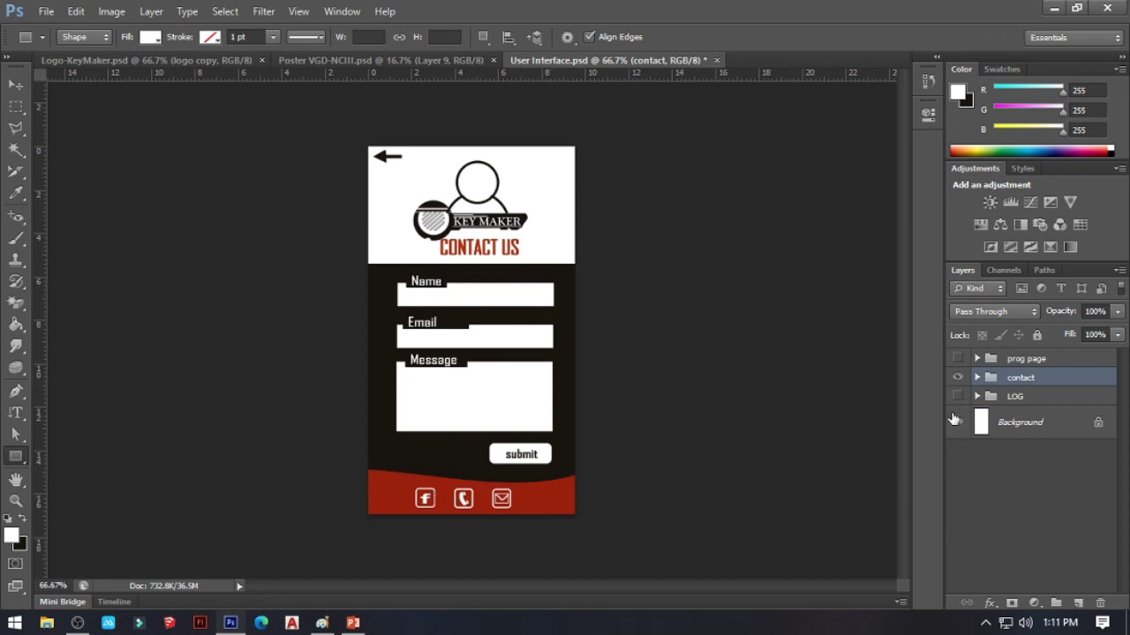
Rotate the contact page's red wavy footer shape, Rectangle 6, by 180 degrees so its straight edge faces up.
left_click(977, 378)
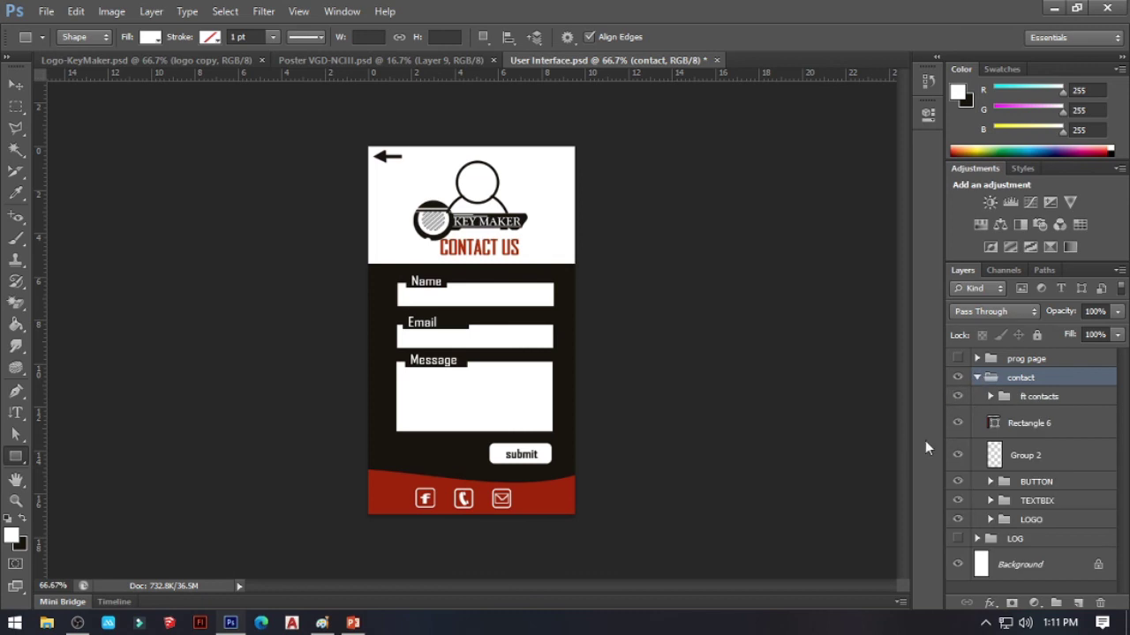
left_click(1014, 429)
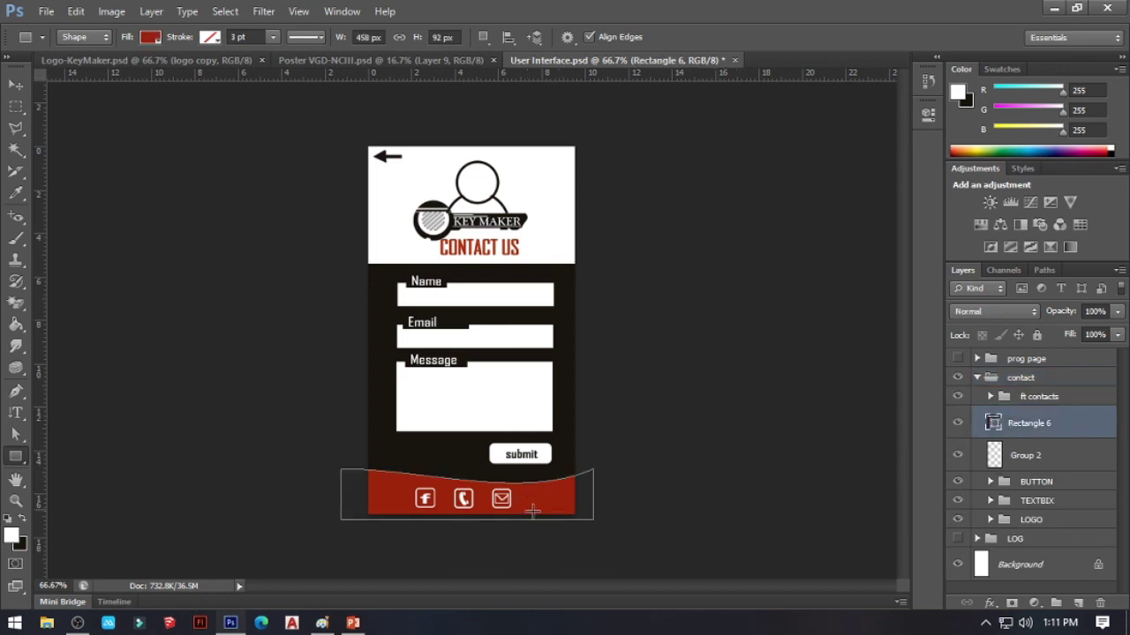
key("ctrl+t")
right_click(631, 525)
left_click(638, 544)
Nudge the flipped red footer shape down to a Y position of 647 px and apply the transform.
key("Down")
key("Down")
key("Down")
key("Down")
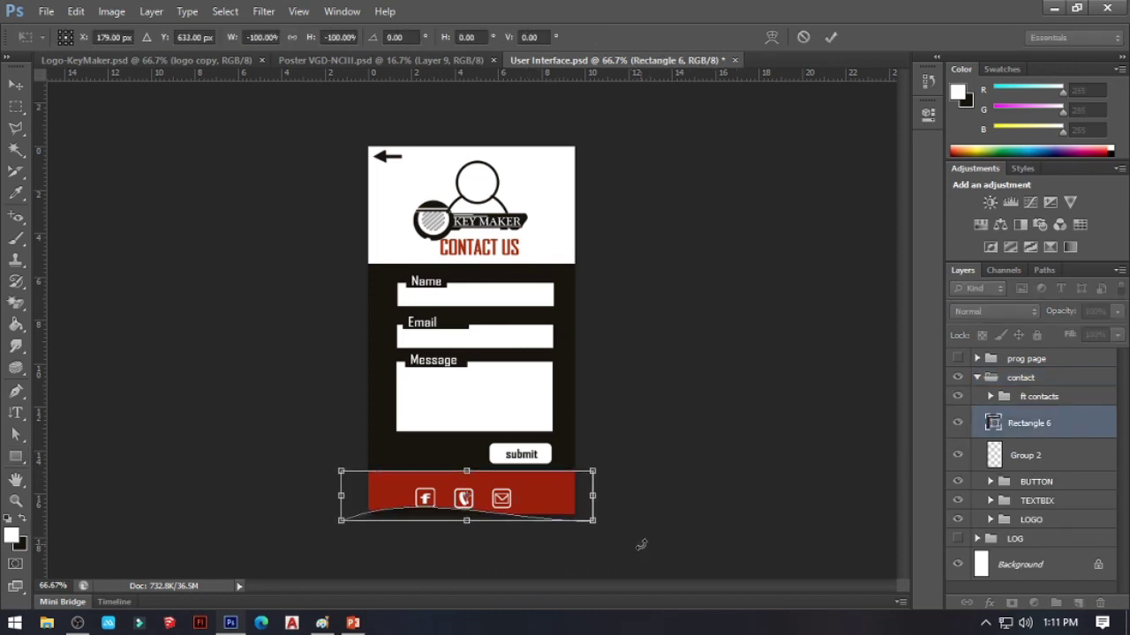
key("Down")
key("Down")
key("Down")
key("Down")
key("Down")
key("Down")
key("Down")
key("Down")
key("Down")
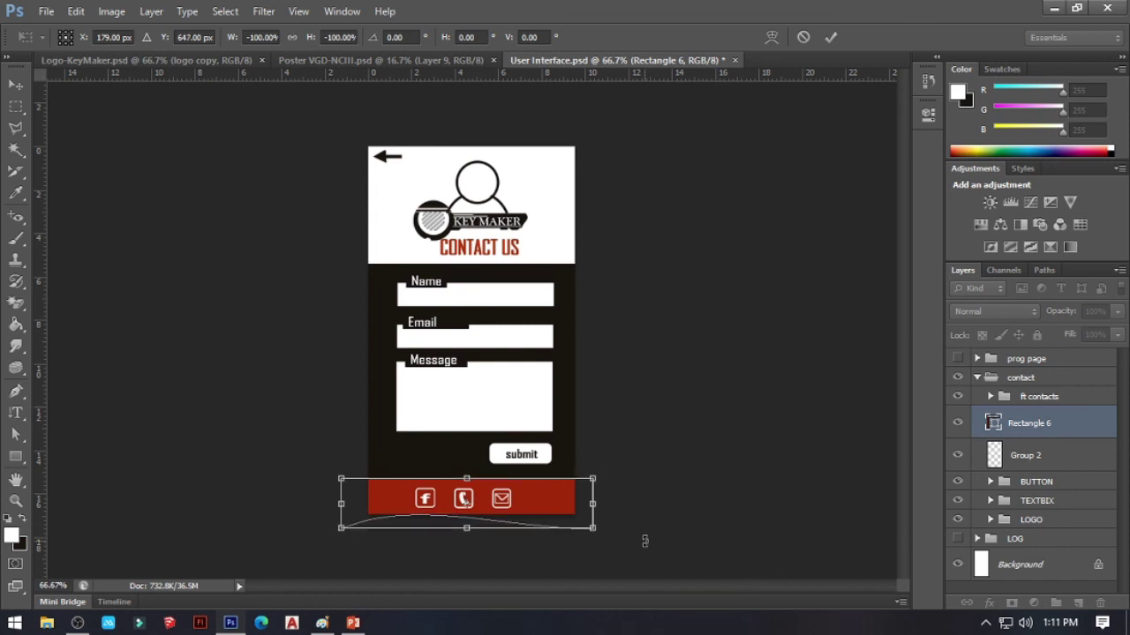
key("Return")
key("u")
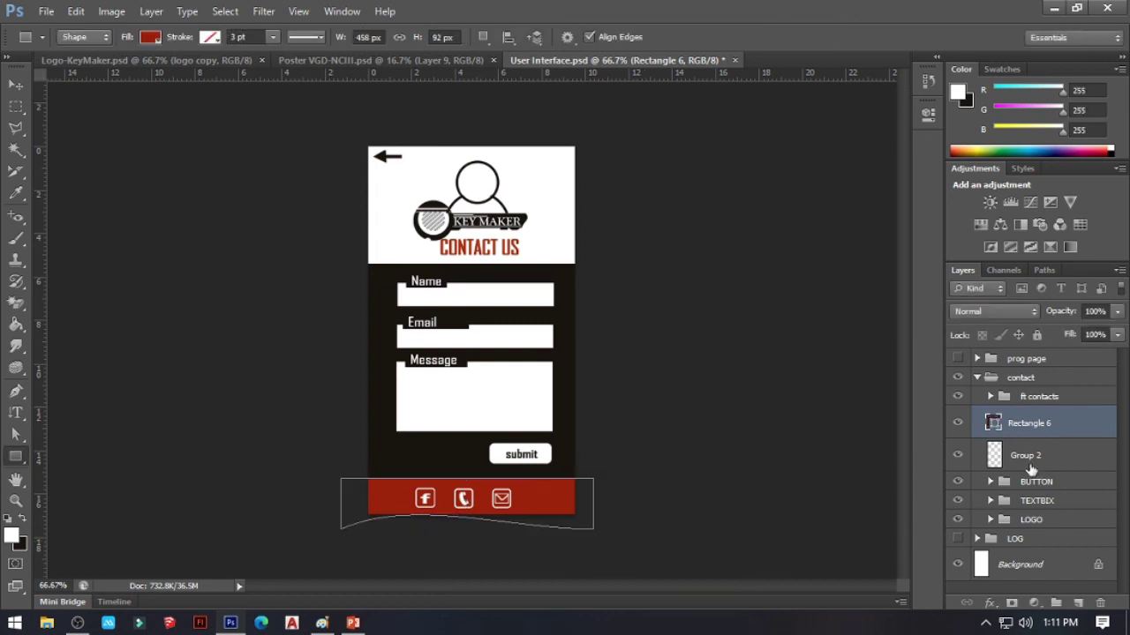
Shift the ft contacts icon group slightly right toward the middle of the red footer.
key("v")
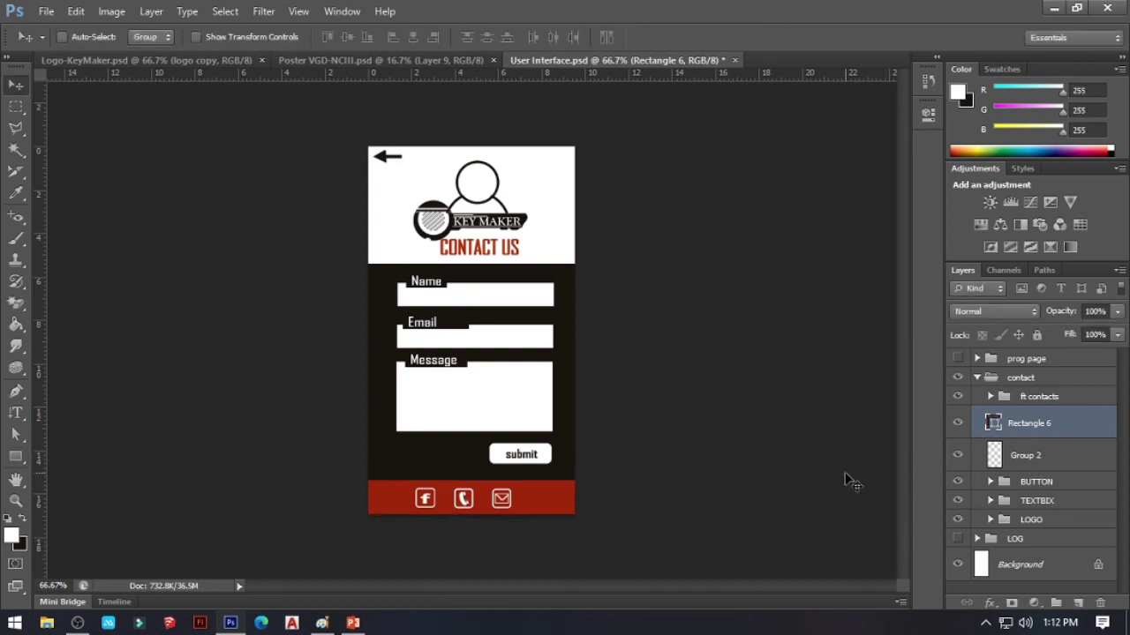
left_click(1046, 396)
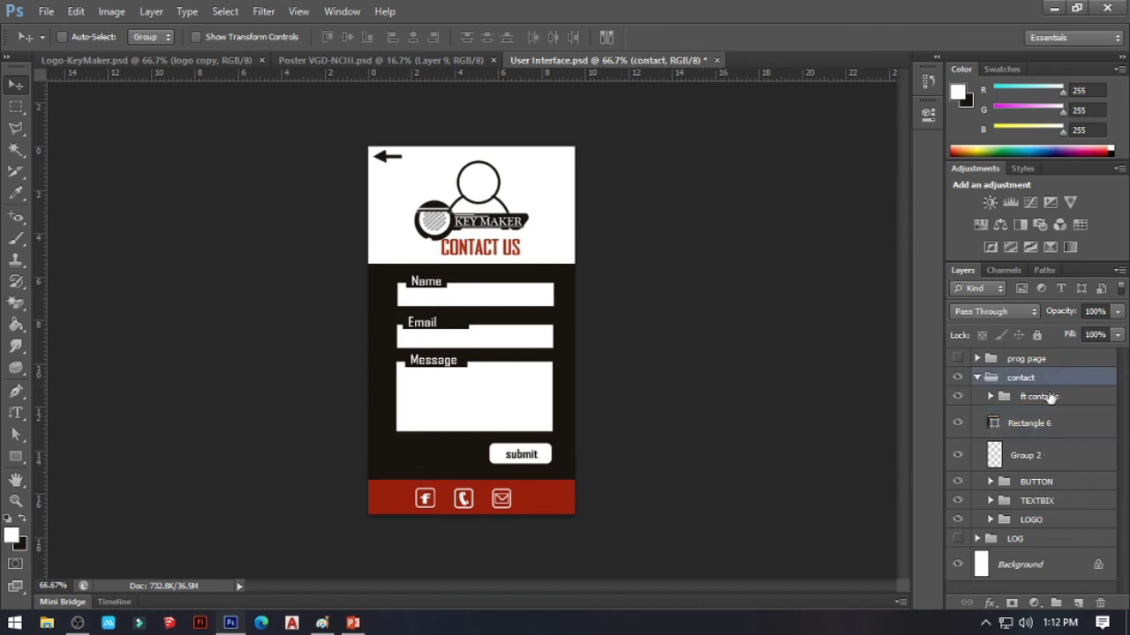
key("Right")
key("Right")
key("Right")
key("Right")
key("Right")
key("Right")
key("Right")
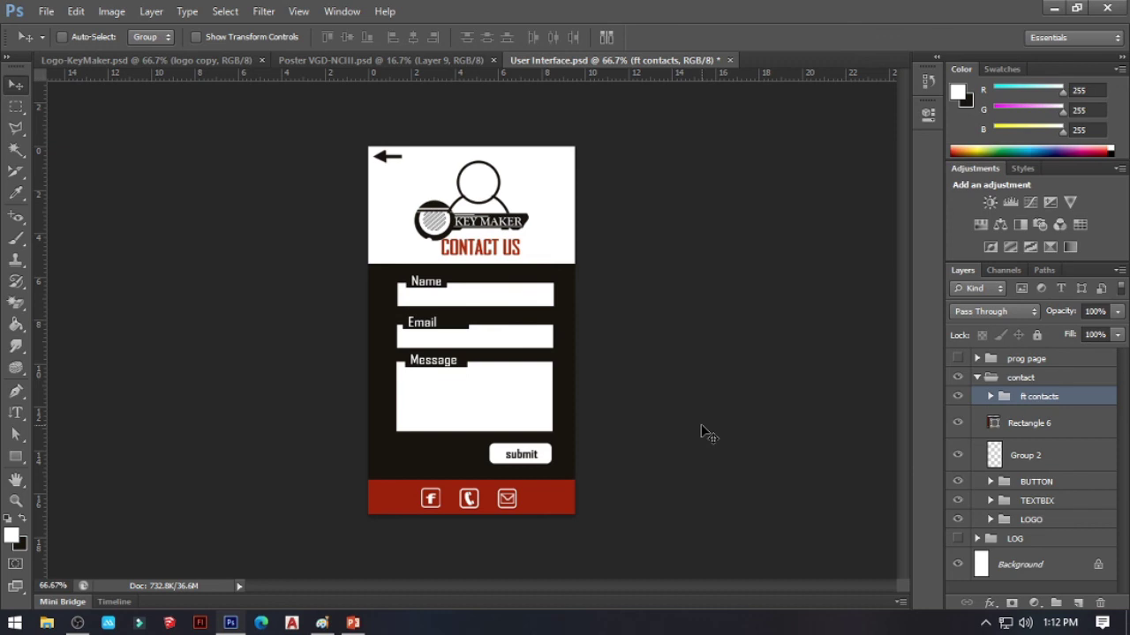
Toggle the red footer shape's visibility to compare the contact page with and without it.
left_click(957, 422)
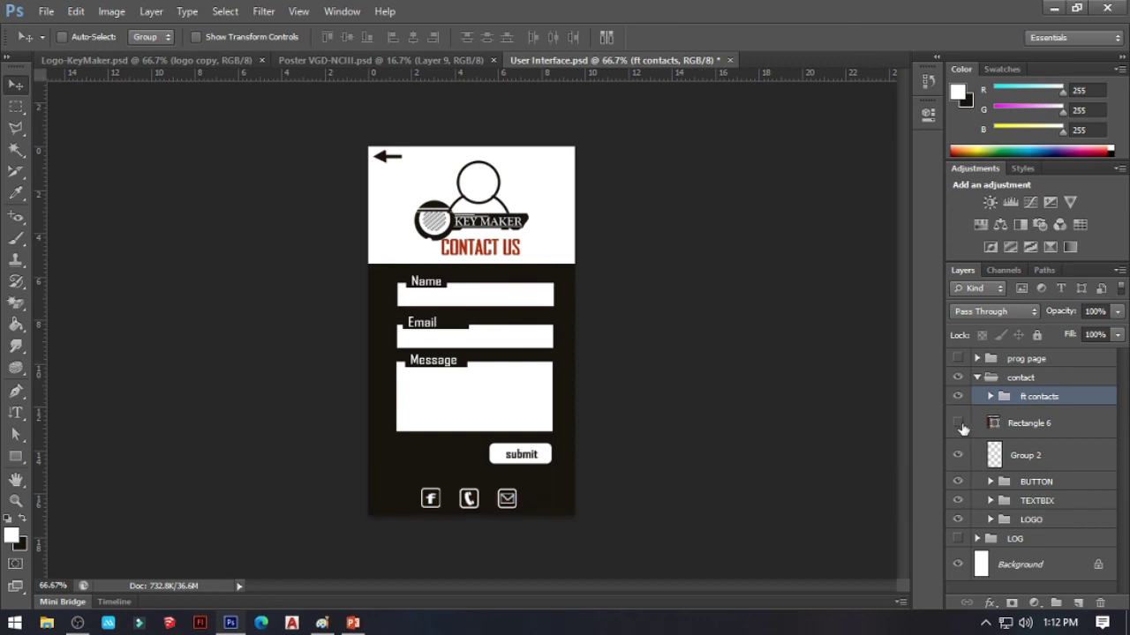
left_click(961, 425)
left_click(961, 425)
left_click(961, 426)
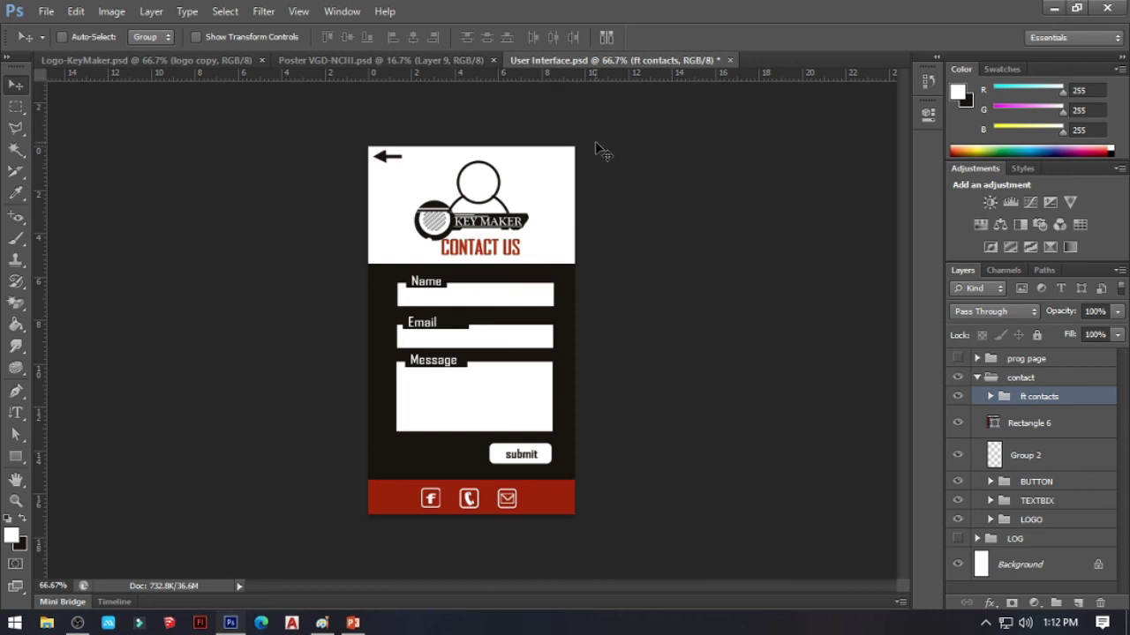
Collapse the contact group and show the LOG page in place of the contact page.
left_click(977, 378)
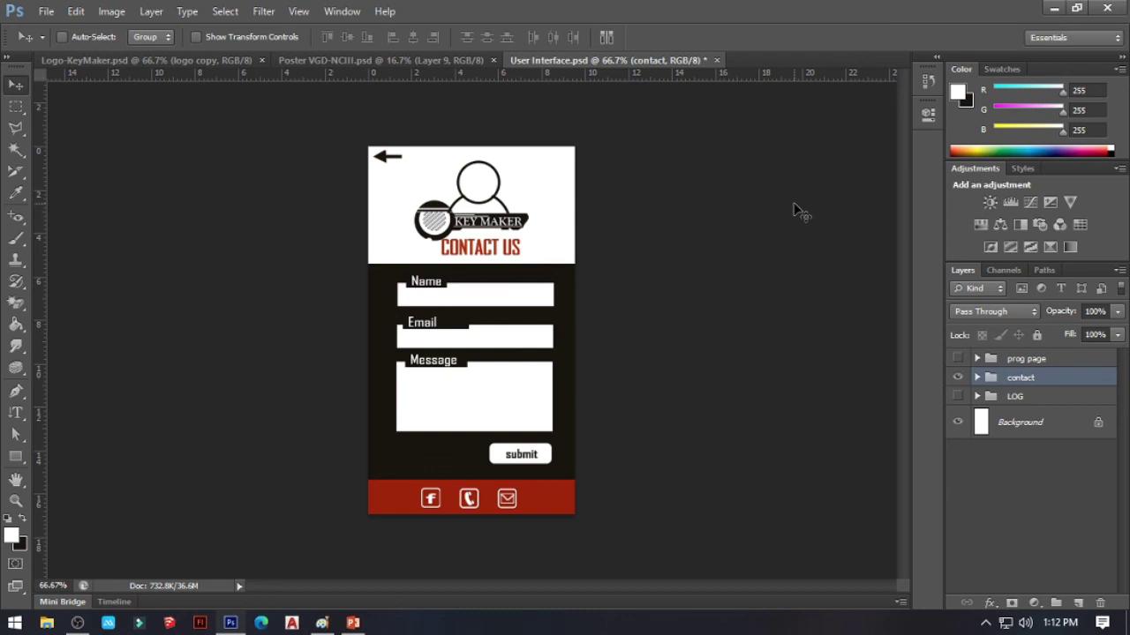
left_click(958, 377)
left_click(957, 396)
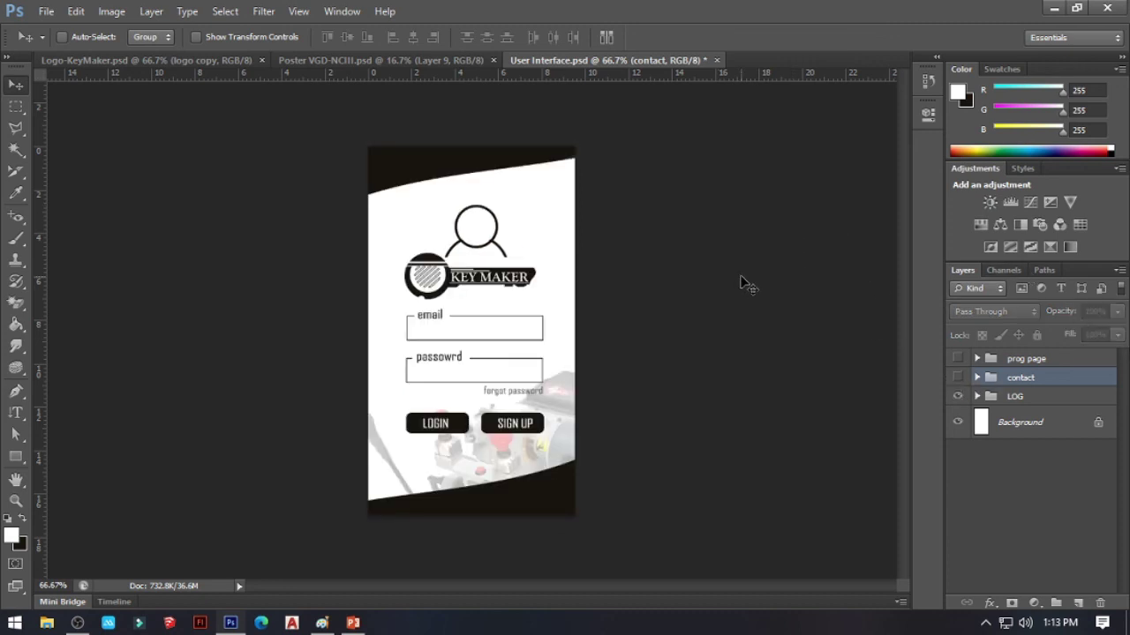
Switch to the VGD NCIII presentation in PowerPoint and move slide 3's red highlight down from COC 2 to COC 3.
left_click(353, 623)
left_click(58, 276)
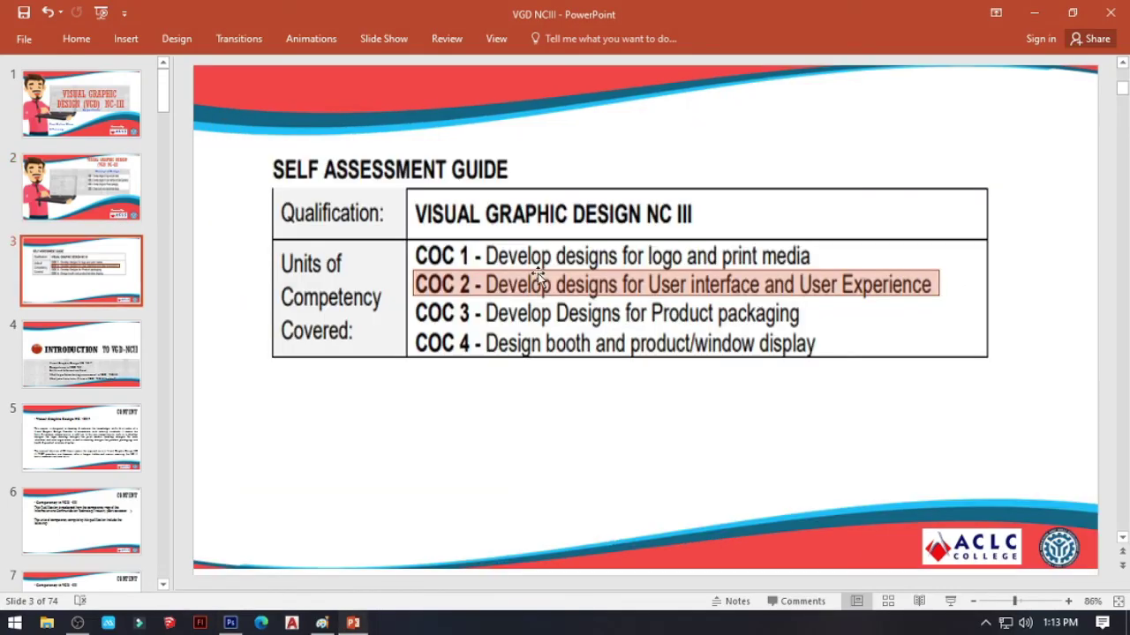
left_click(509, 293)
key("Down")
key("Down")
key("Down")
key("Down")
key("Down")
key("Down")
key("Down")
key("Down")
key("Down")
key("Down")
key("Down")
key("Down")
key("Down")
key("Down")
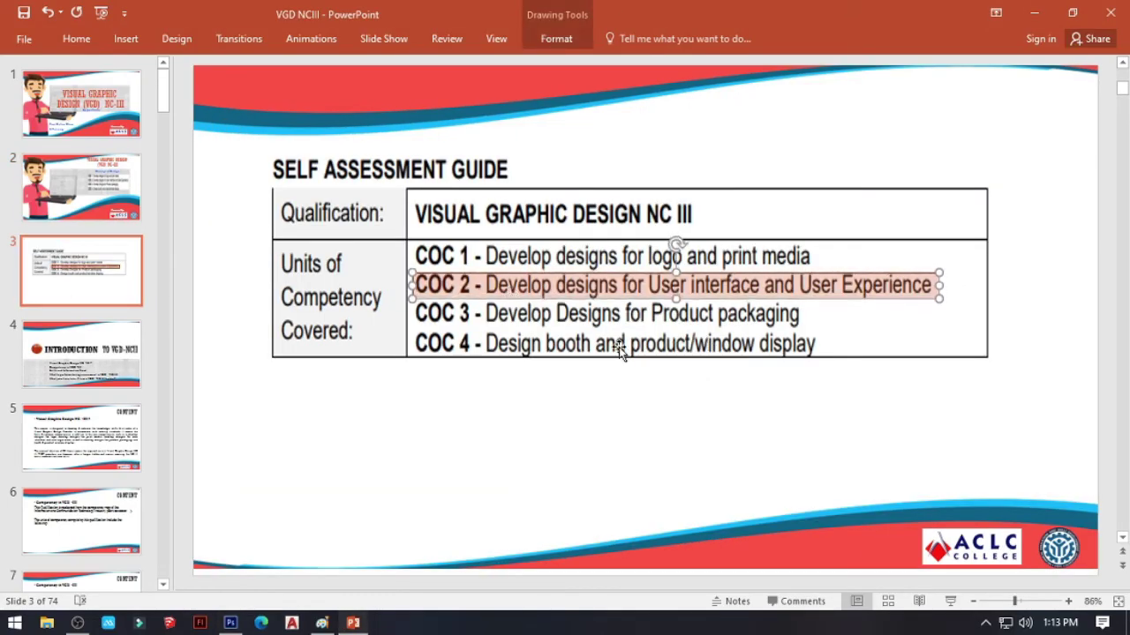
key("Down")
Nudge the red highlight up in fine increments until it lines up with the COC 3 row.
key("ctrl+Up")
key("ctrl+Up")
key("ctrl+Up")
key("ctrl+Up")
key("ctrl+Up")
key("ctrl+Up")
key("ctrl+Up")
key("ctrl+Up")
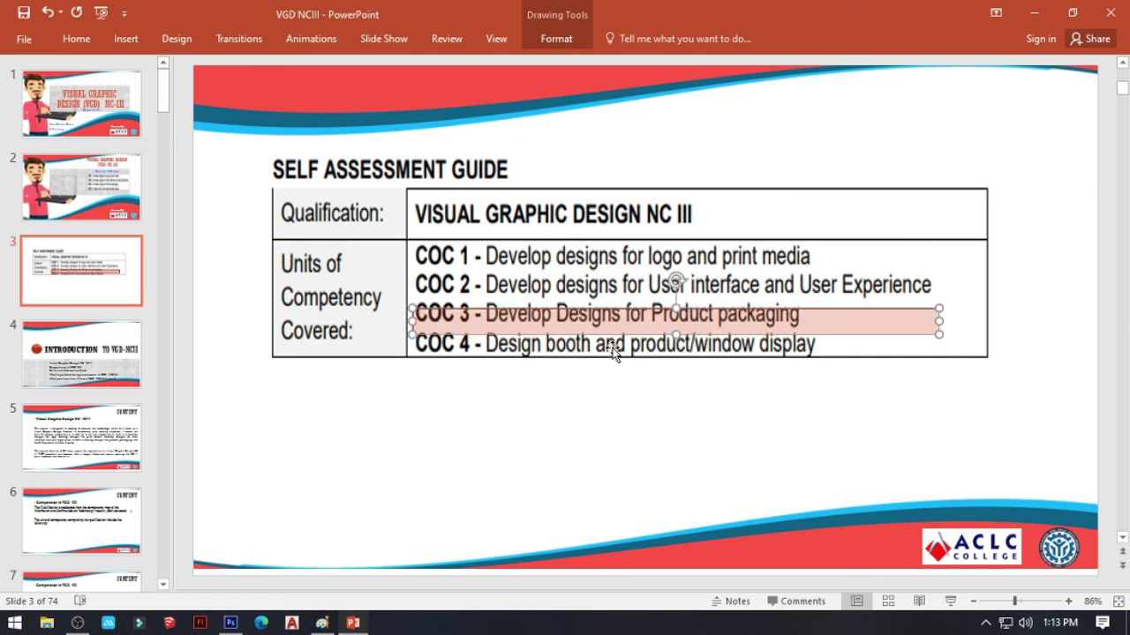
key("ctrl+Up")
key("ctrl+Up")
key("ctrl+Up")
key("ctrl+Up")
key("ctrl+Up")
key("ctrl+Up")
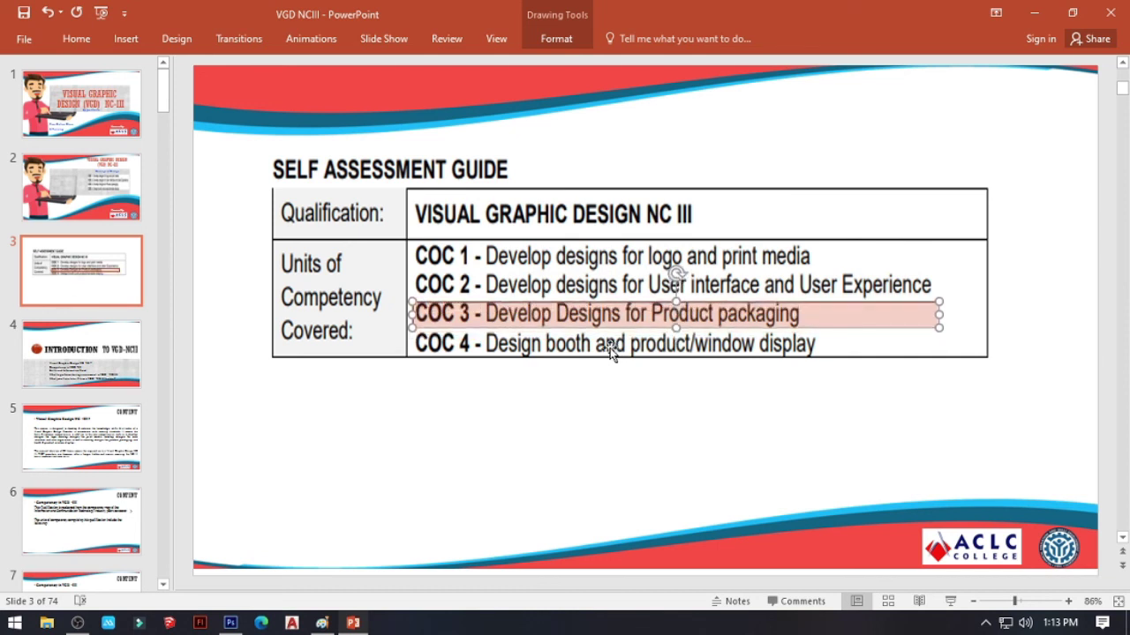
key("ctrl+Up")
key("ctrl+Up")
key("ctrl+Up")
key("ctrl+Up")
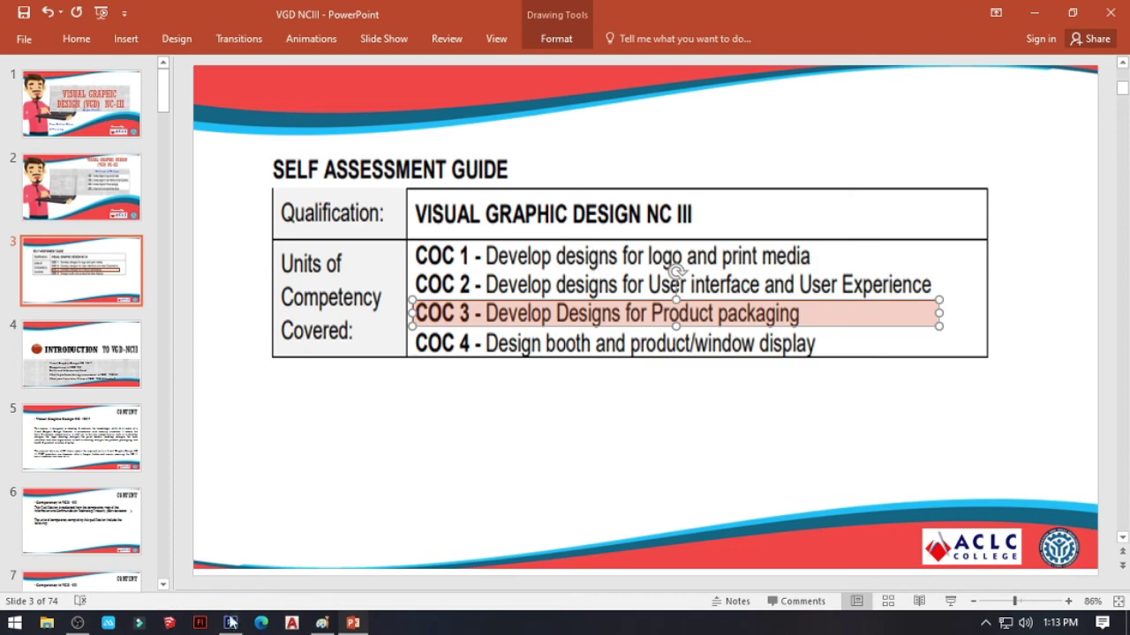
Switch back to the User Interface.psd design in Photoshop.
left_click(231, 621)
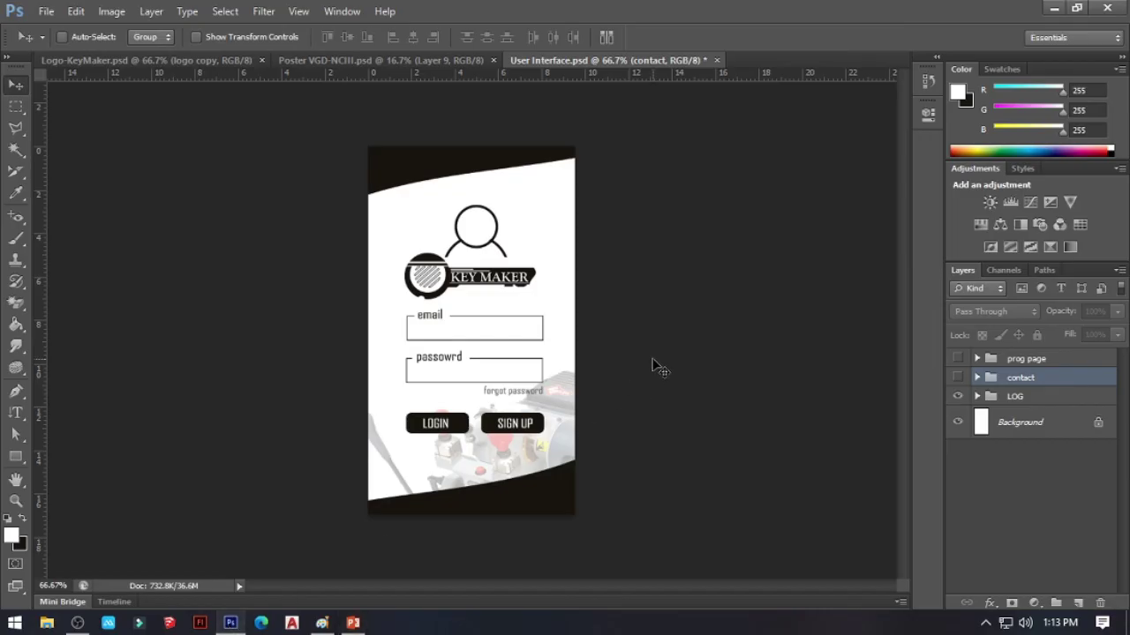